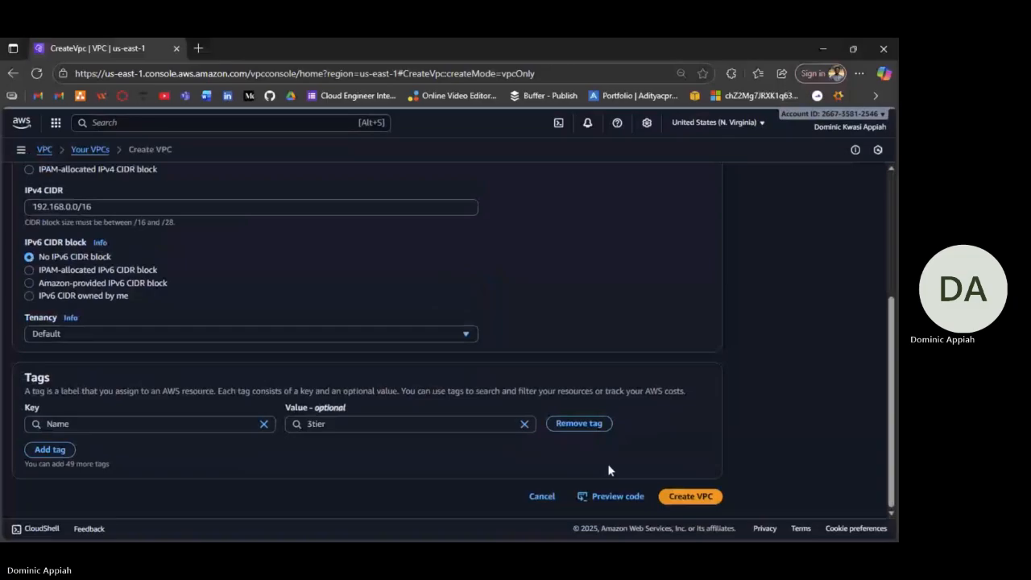
Create the 3tier VPC with CIDR 192.168.0.0/16, then go to the Subnets list.
scroll(735, 461, "up", 1)
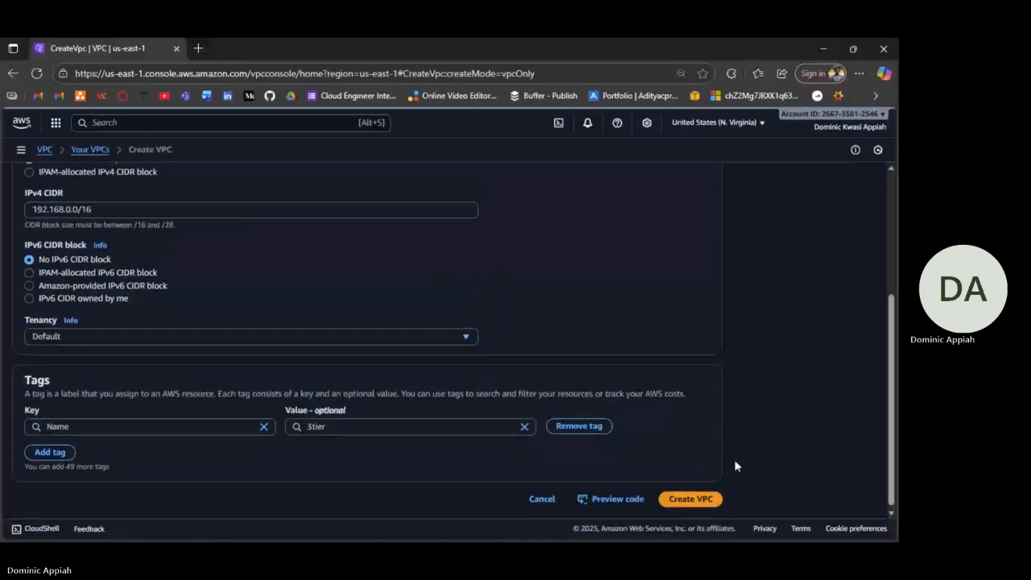
scroll(735, 465, "up", 3)
scroll(734, 465, "up", 2)
scroll(698, 504, "down", 10)
left_click(692, 494)
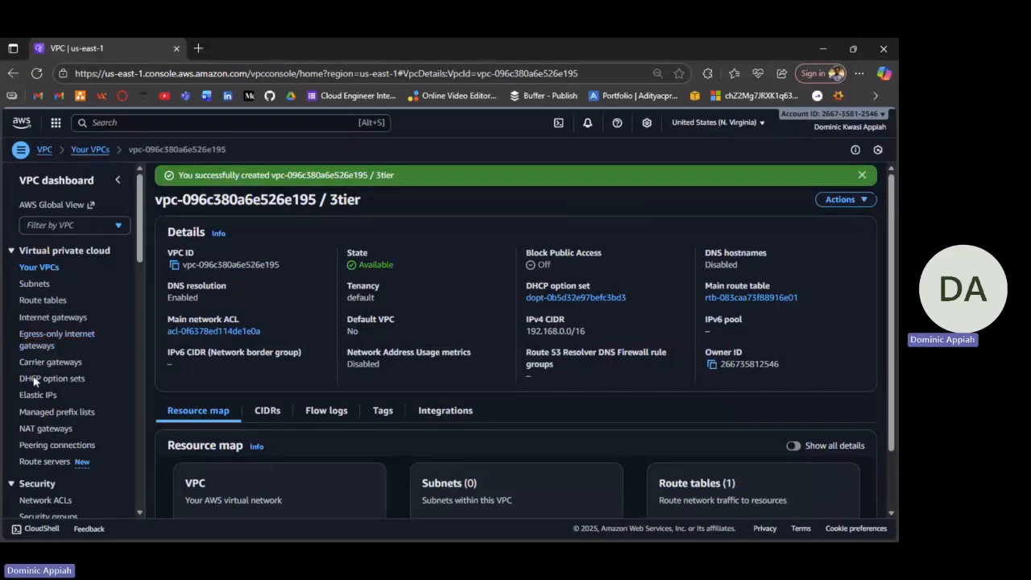
left_click(36, 285)
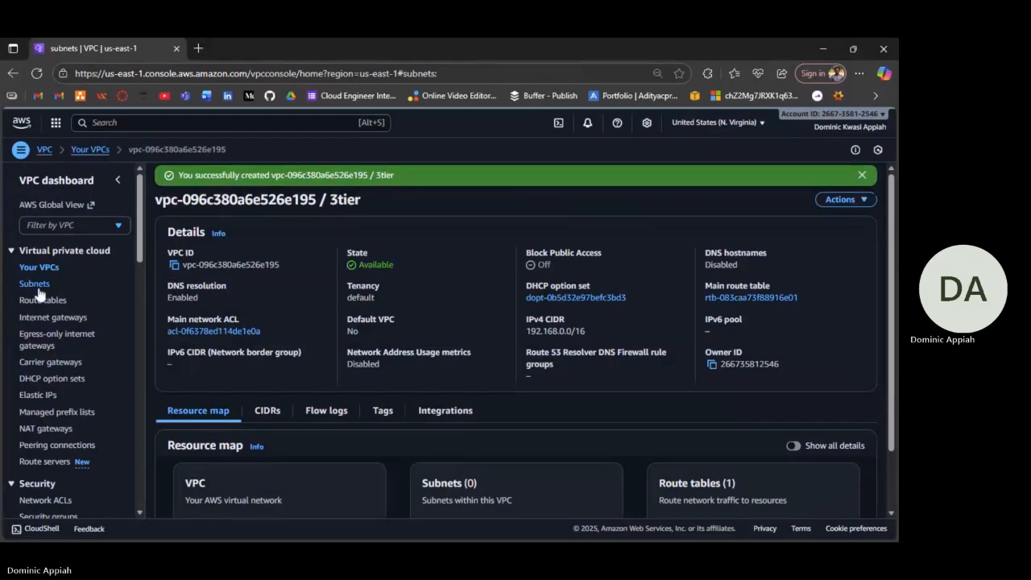
Review the six existing subnets across all table columns, then start a new subnet.
scroll(488, 295, "right", 5)
scroll(488, 295, "left", 5)
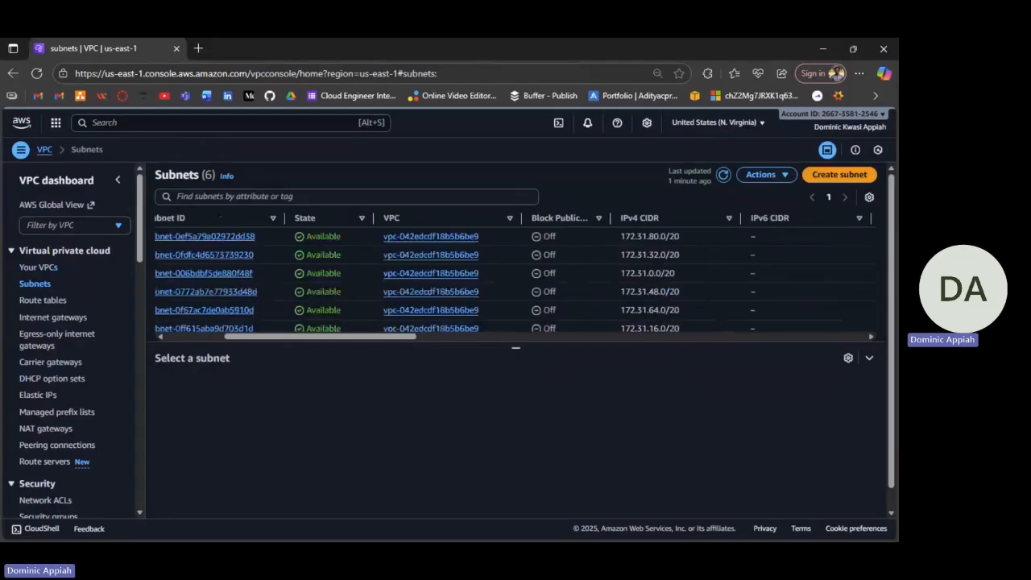
scroll(516, 274, "left", 5)
scroll(516, 274, "down", 1)
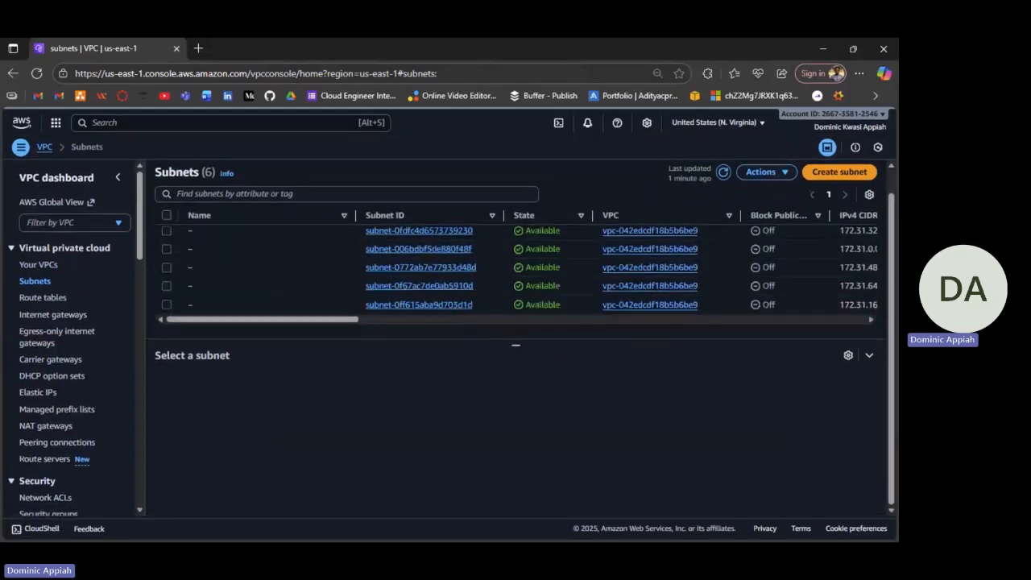
scroll(516, 274, "up", 1)
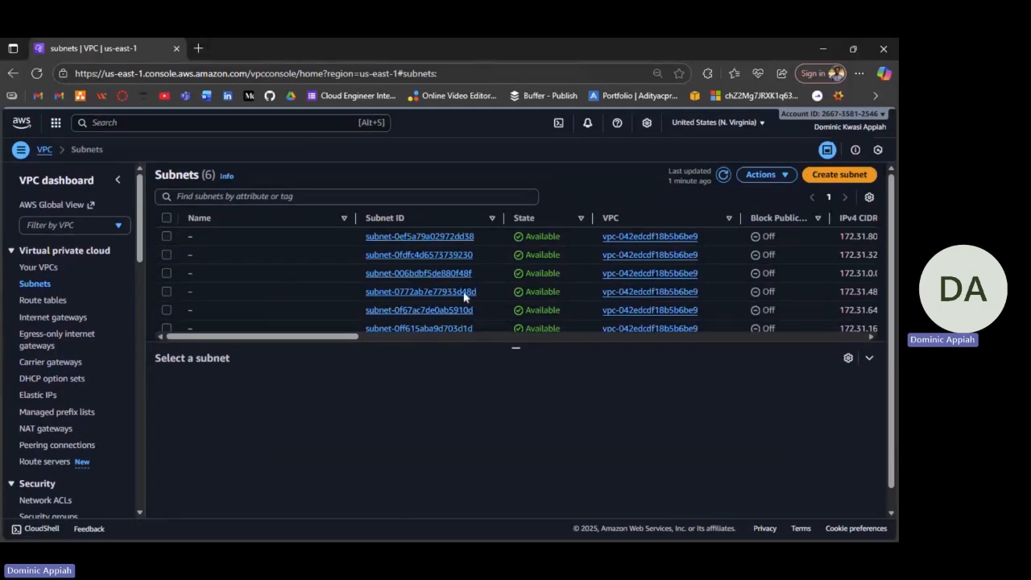
scroll(409, 295, "down", 1)
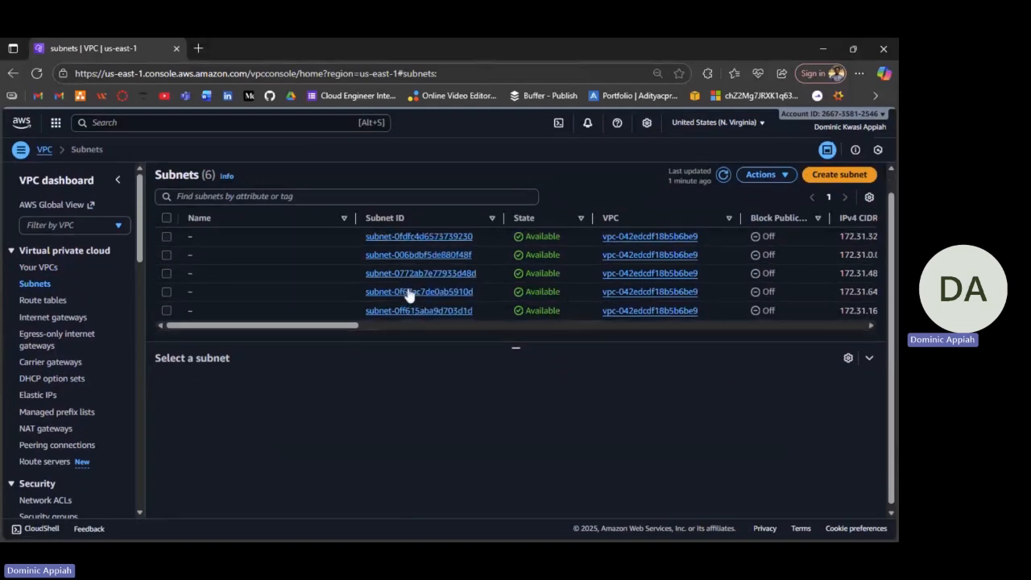
scroll(441, 277, "up", 1)
scroll(440, 282, "right", 3)
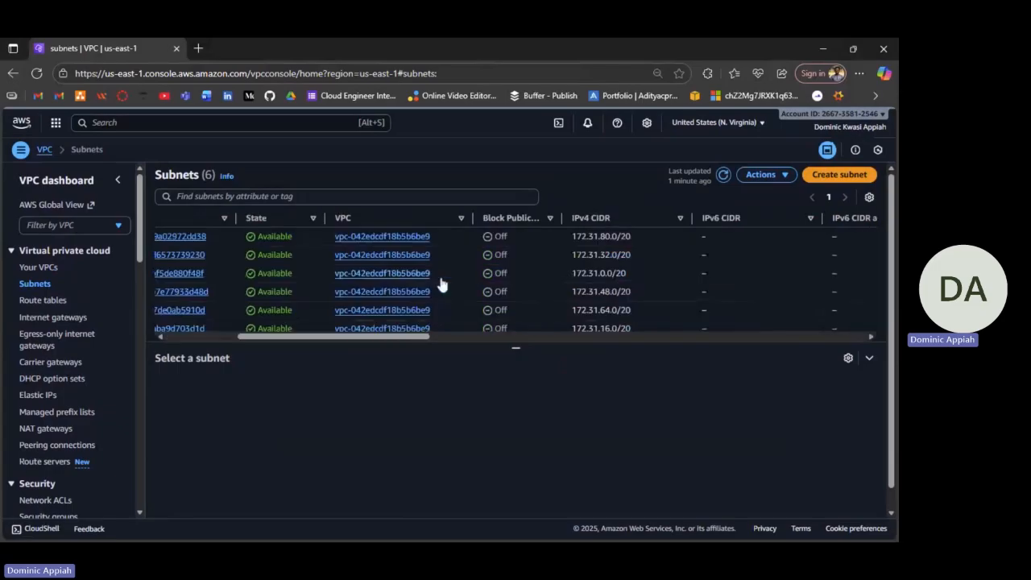
scroll(440, 282, "left", 3)
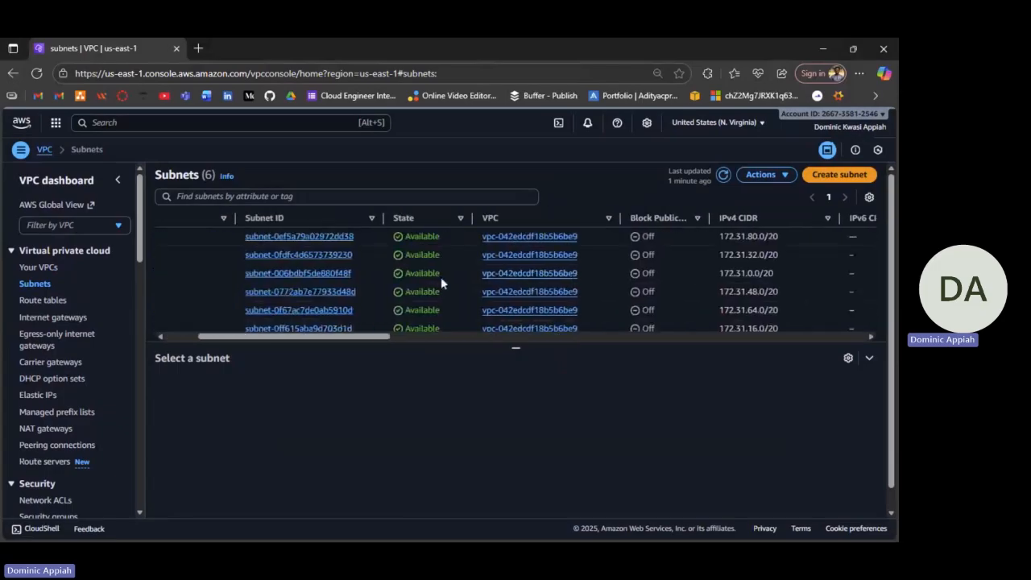
scroll(440, 277, "left", 2)
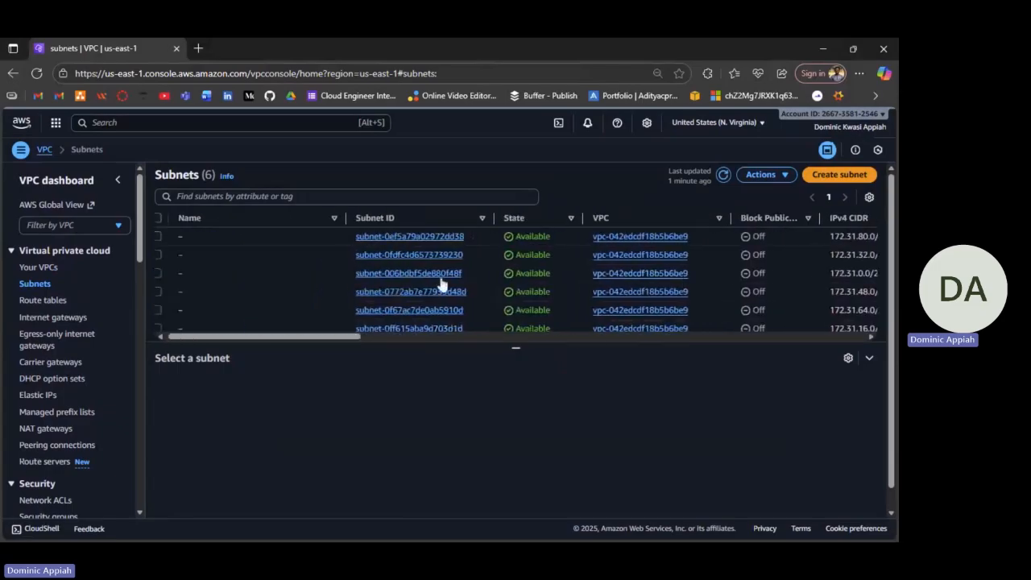
scroll(441, 282, "right", 5)
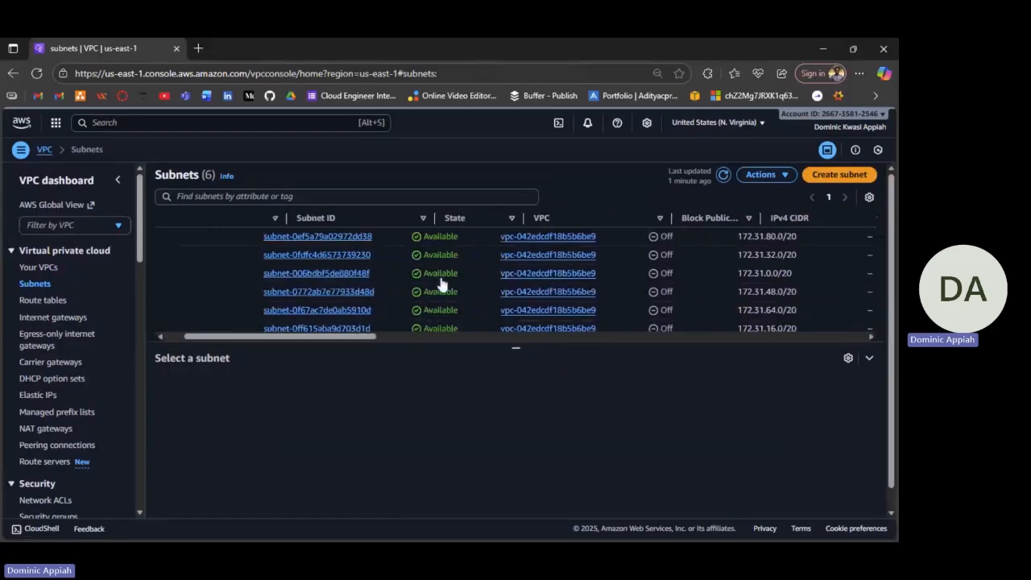
scroll(440, 277, "left", 4)
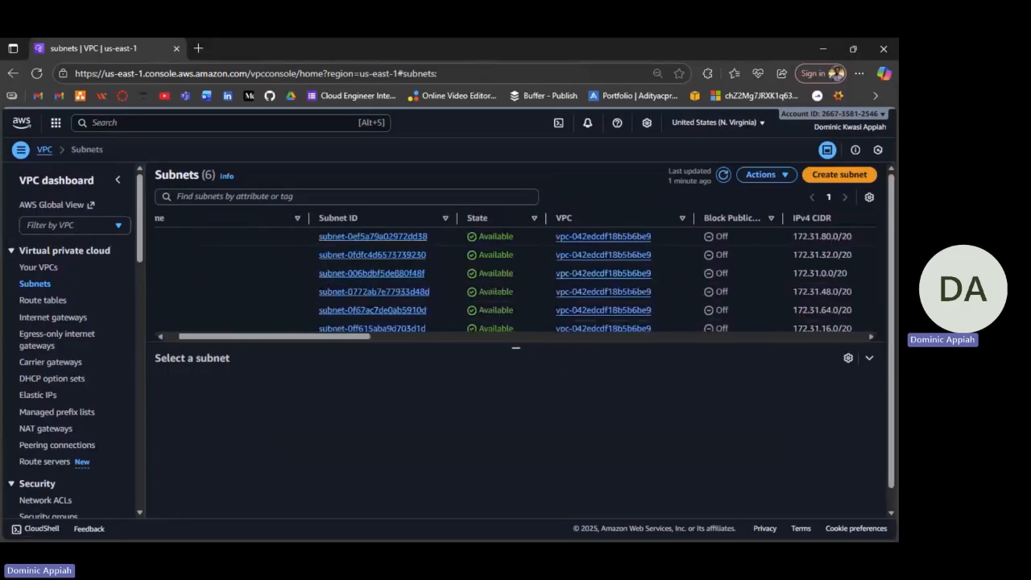
scroll(442, 282, "left", 2)
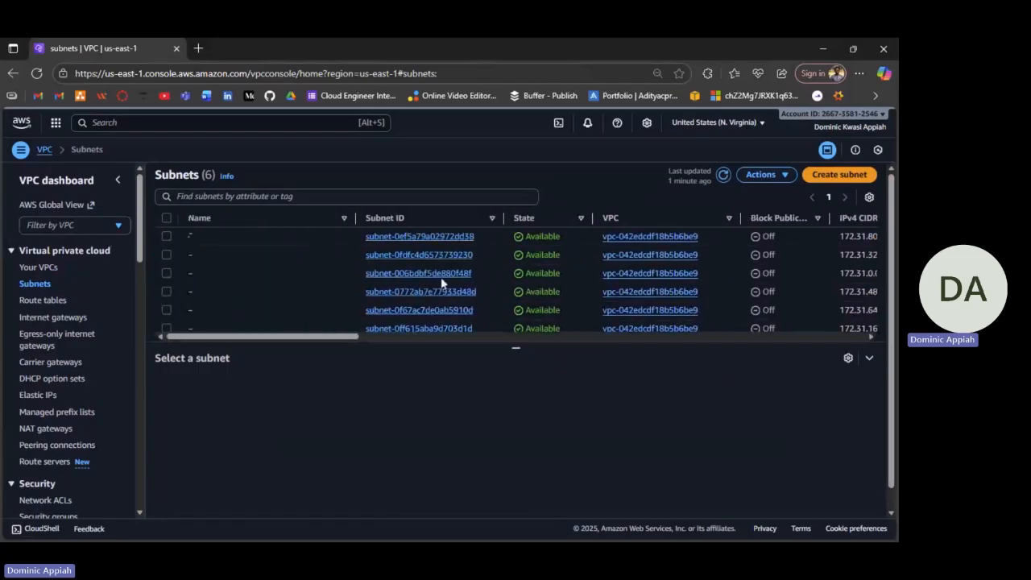
left_click(835, 175)
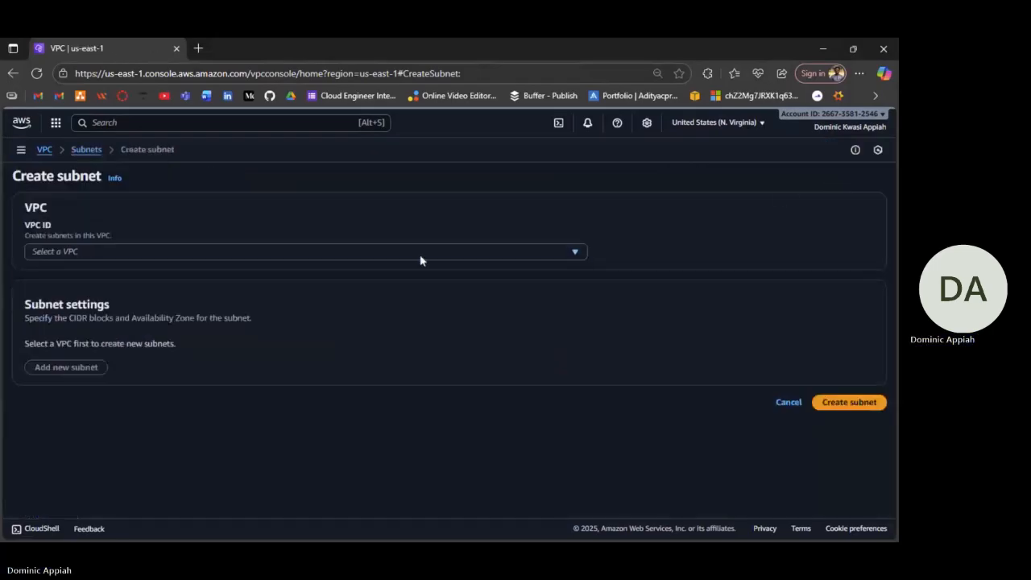
Place the new subnet in the 3tier VPC.
left_click(419, 253)
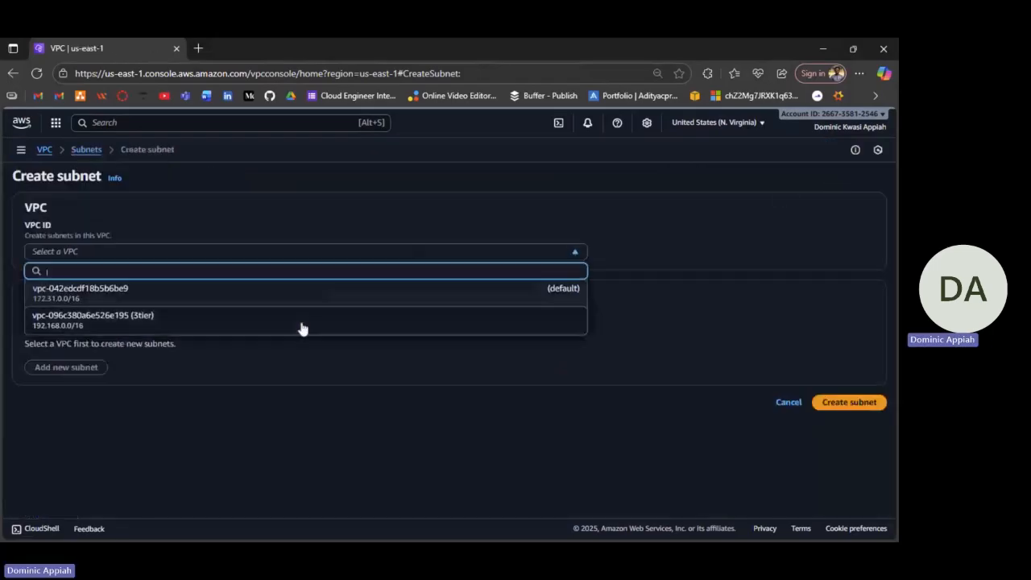
left_click(250, 329)
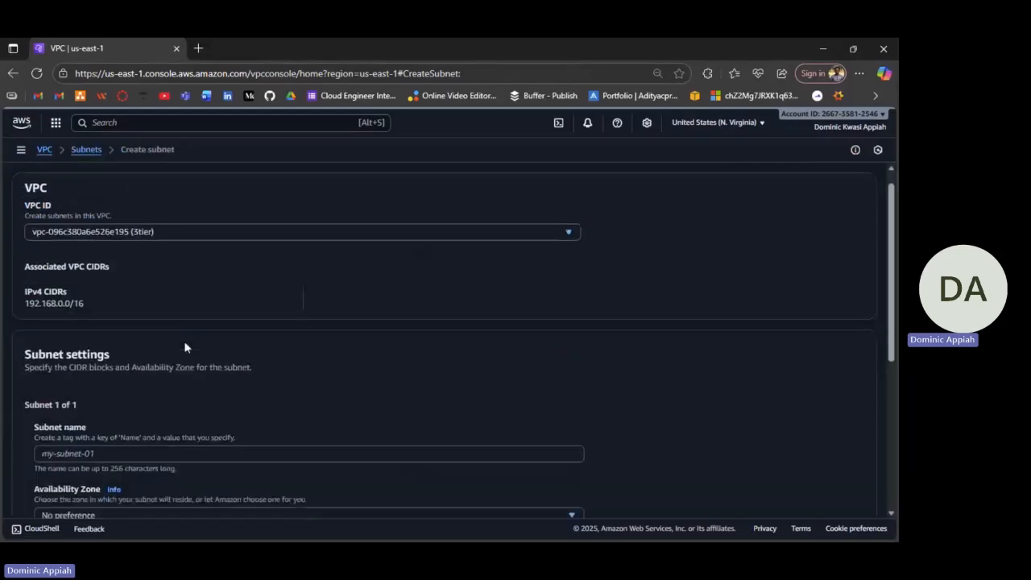
scroll(184, 347, "down", 3)
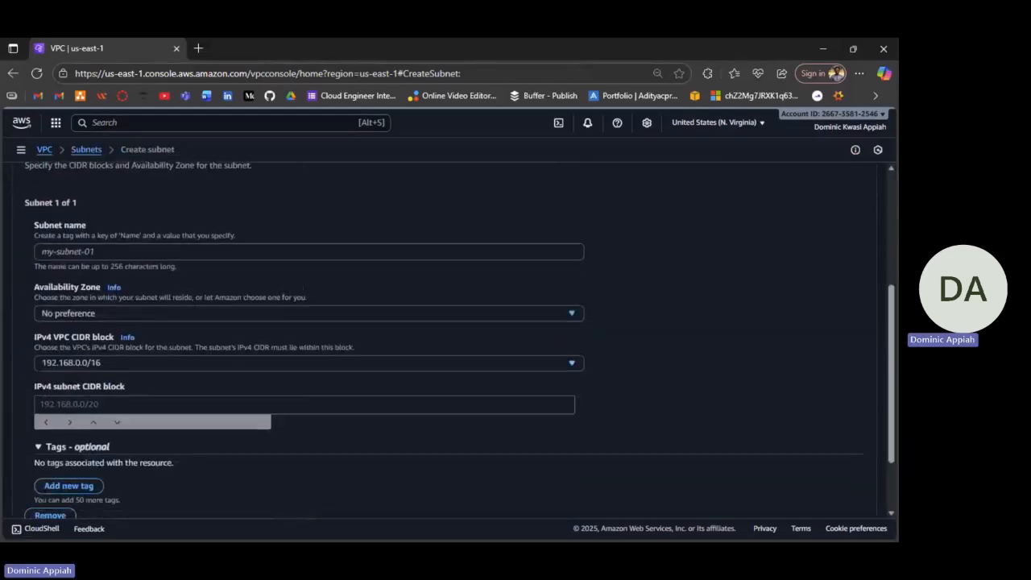
scroll(307, 338, "up", 1)
scroll(306, 339, "down", 3)
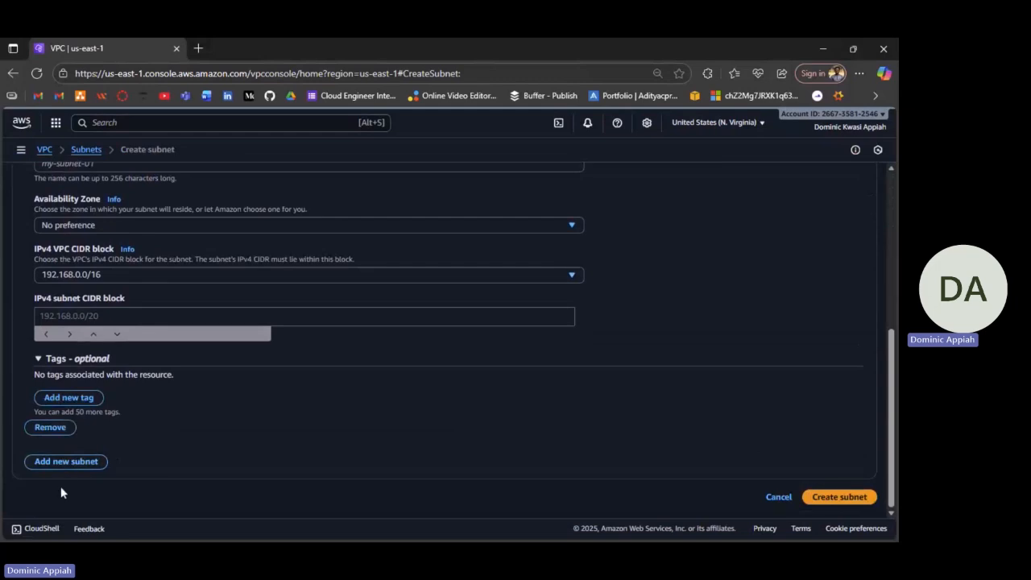
scroll(258, 307, "up", 2)
Name the first subnet 'Ps'.
left_click(251, 286)
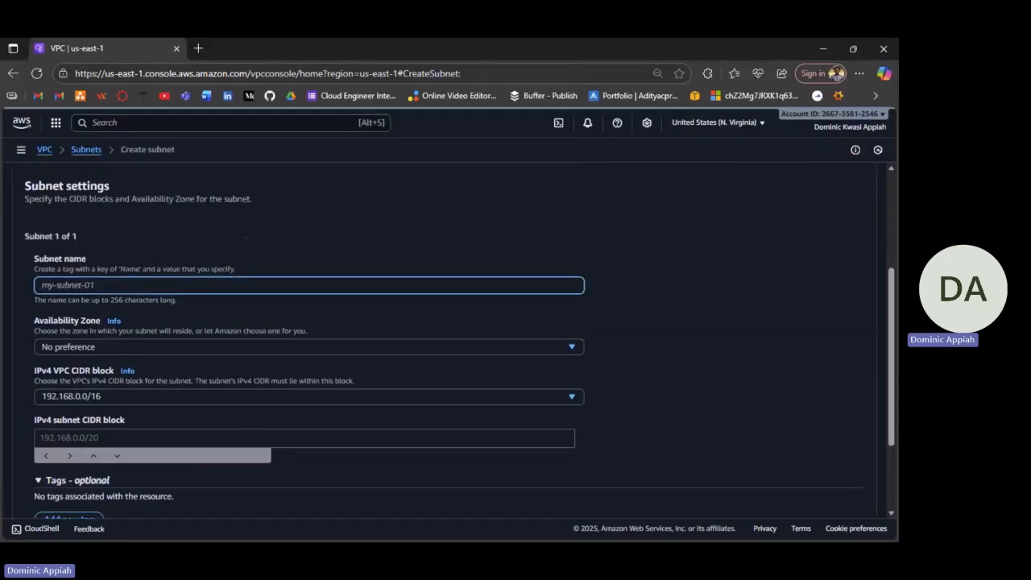
type("ps")
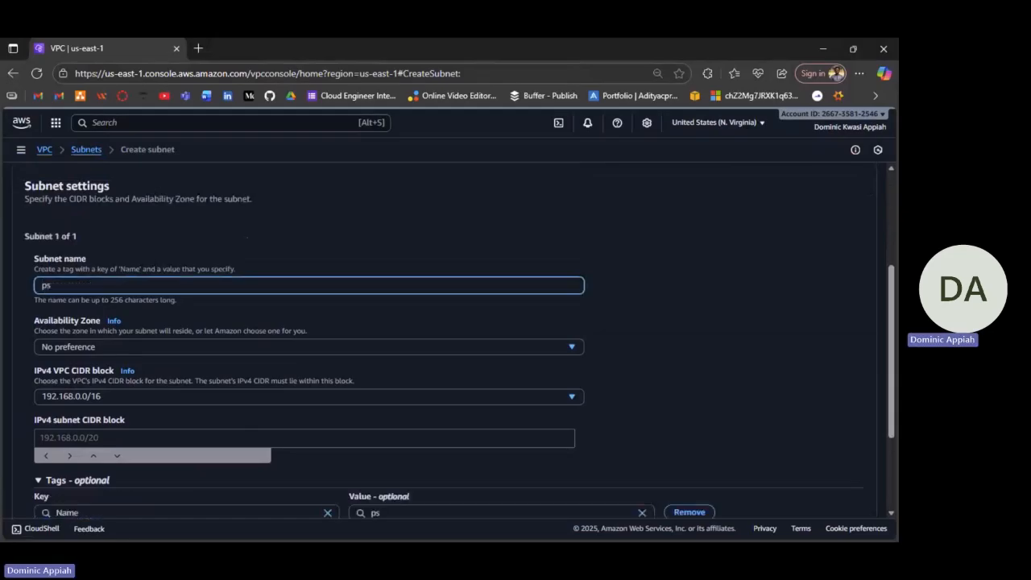
key("BackSpace")
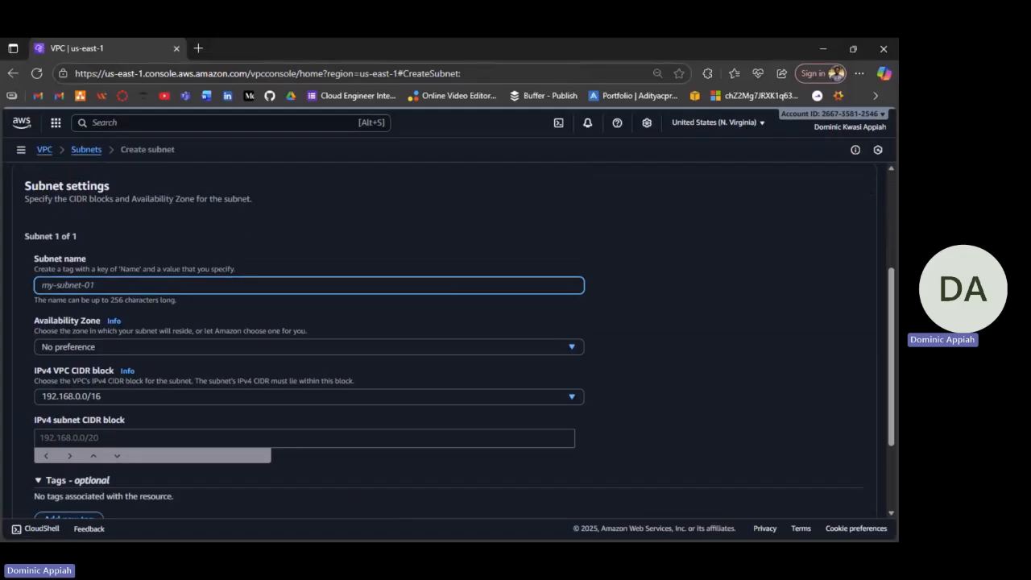
type("Ps")
scroll(290, 230, "down", 2)
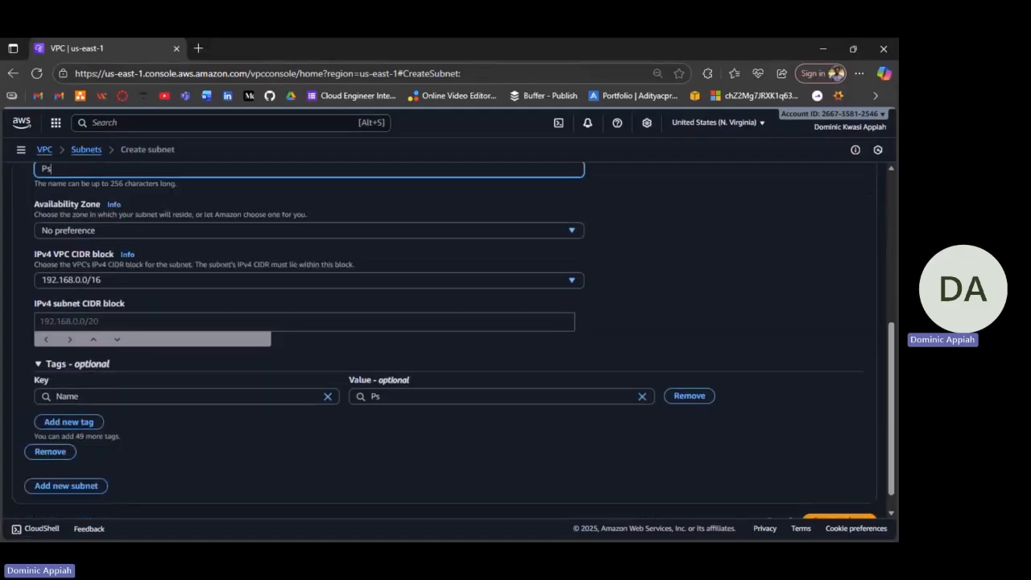
left_click(276, 232)
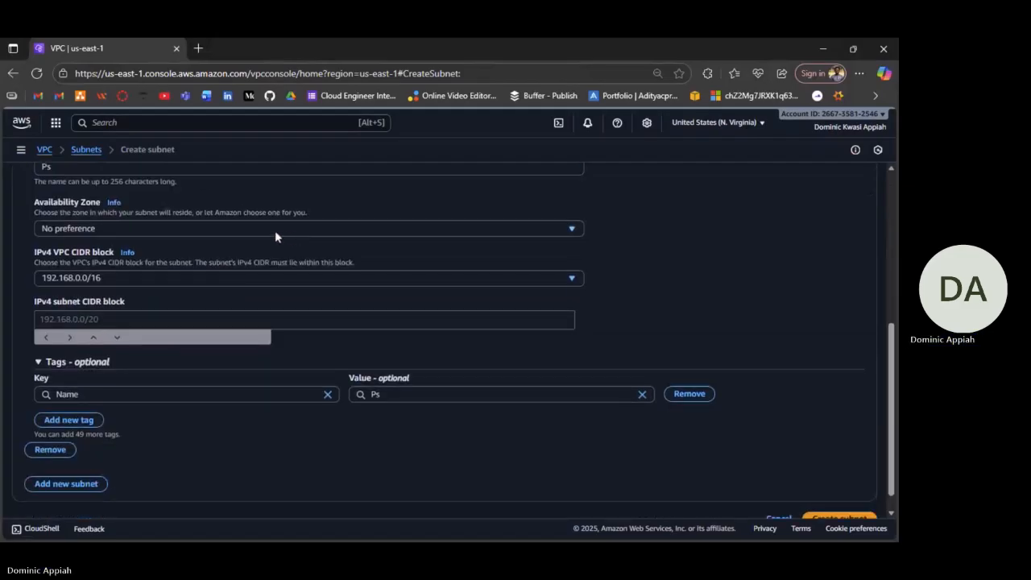
Put Ps in us-east-1a with CIDR 192.168.1.0/24 and add a second subnet entry.
left_click(275, 232)
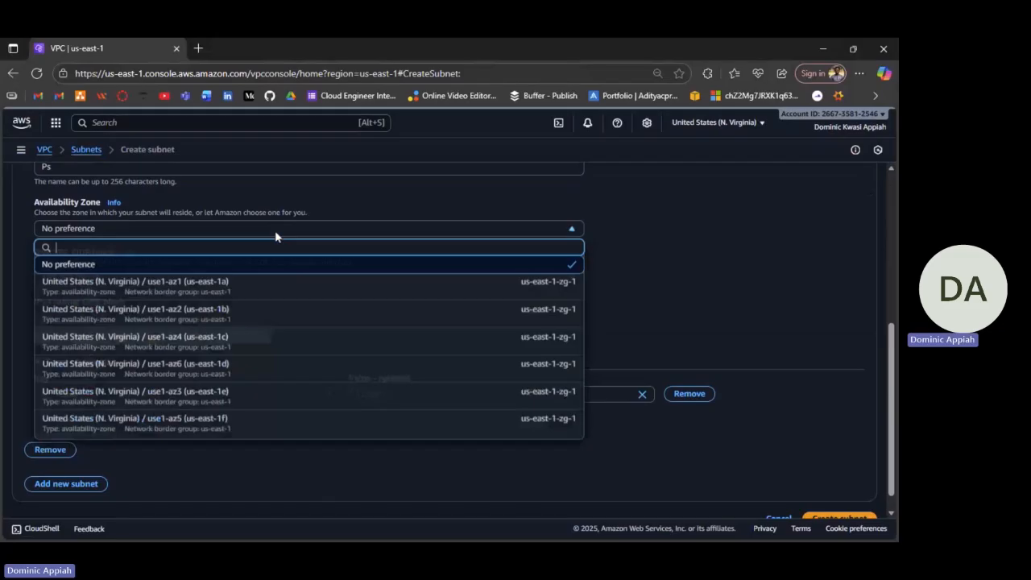
left_click(241, 287)
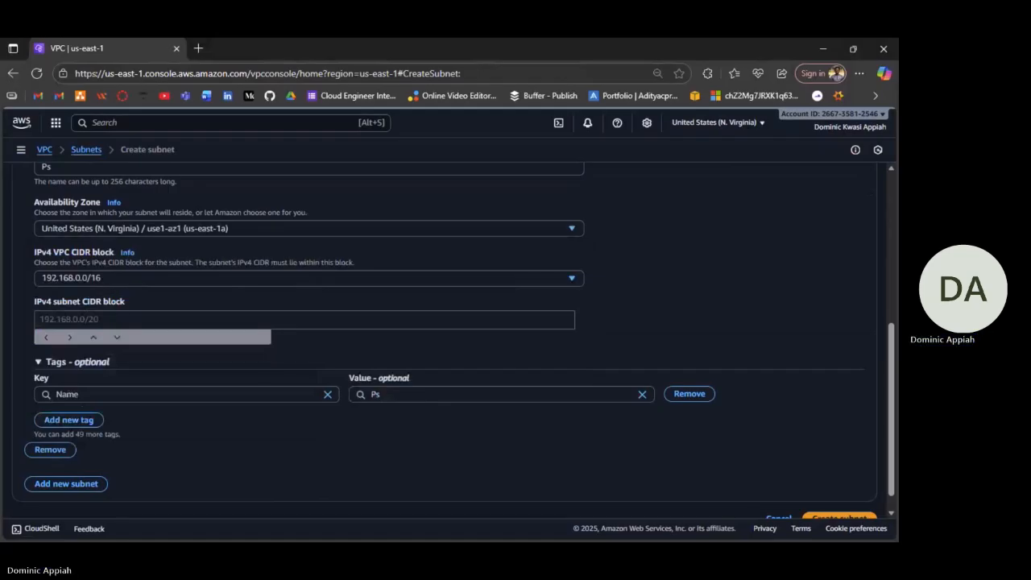
left_click(305, 320)
type("192.1")
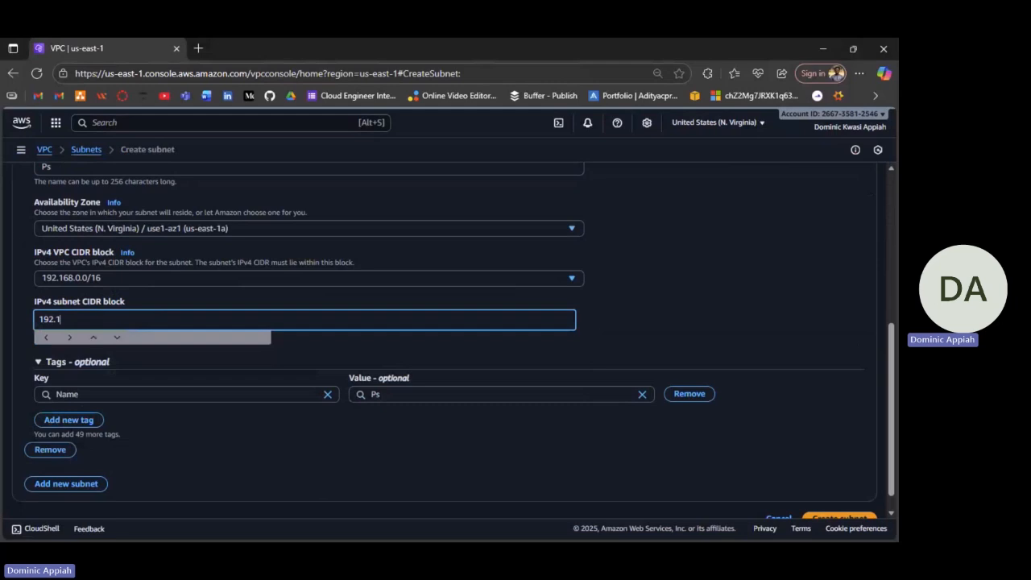
type("68.1.0/1")
key("BackSpace")
type("24")
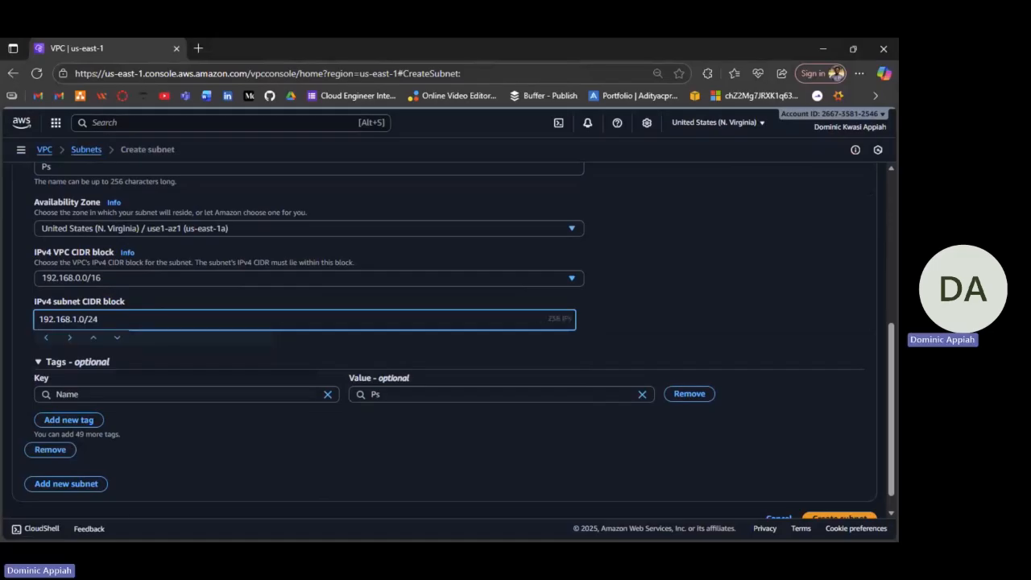
scroll(177, 348, "down", 1)
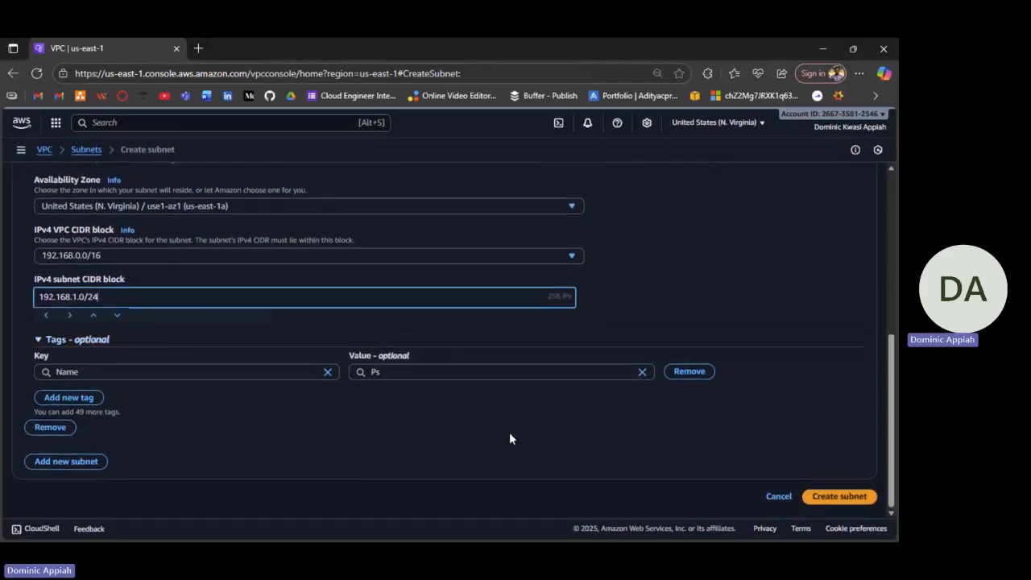
left_click(52, 462)
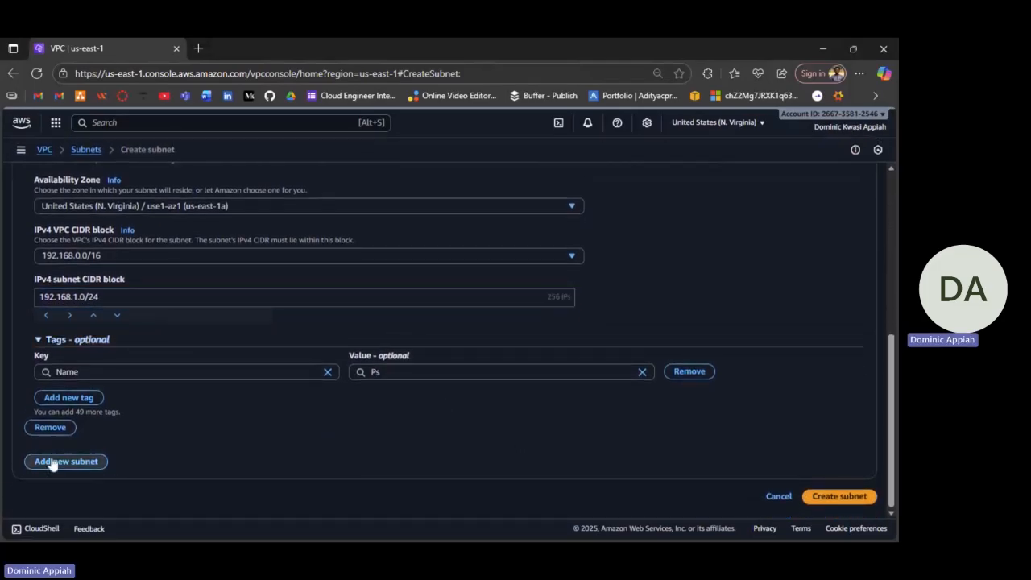
Name the second subnet 'Prs'.
scroll(189, 325, "up", 2)
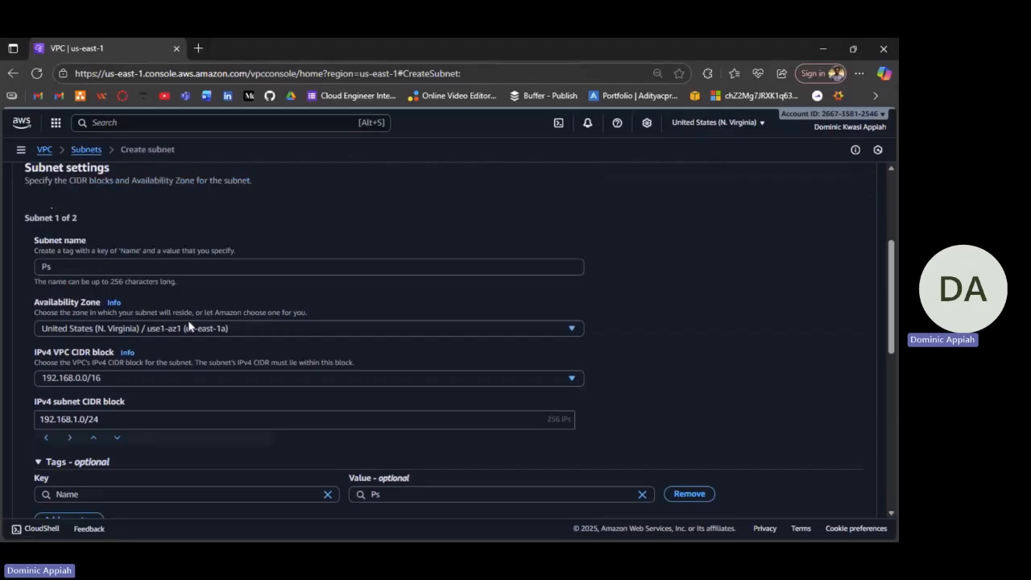
scroll(189, 325, "down", 2)
scroll(189, 326, "down", 3)
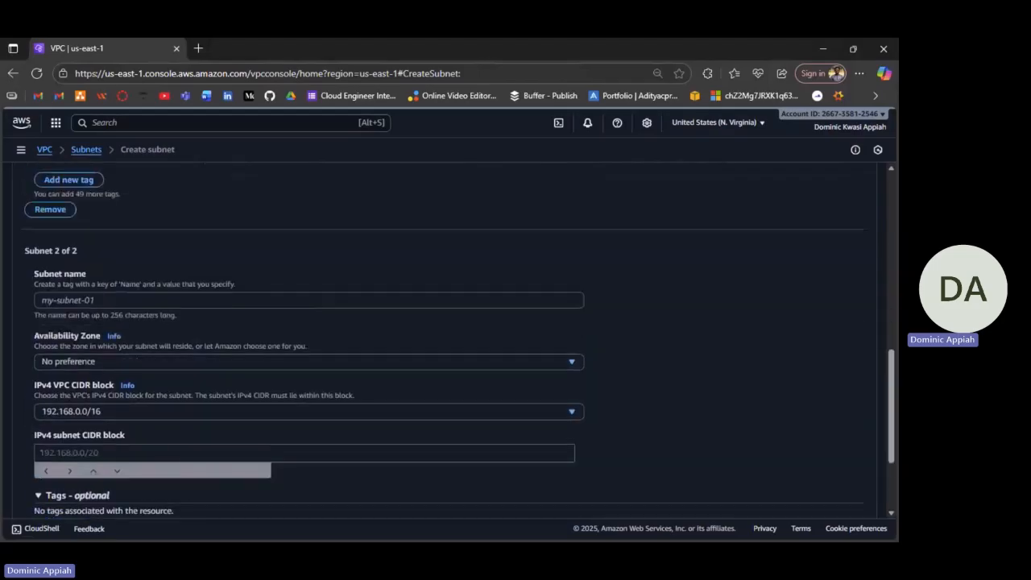
scroll(188, 326, "down", 1)
left_click(189, 270)
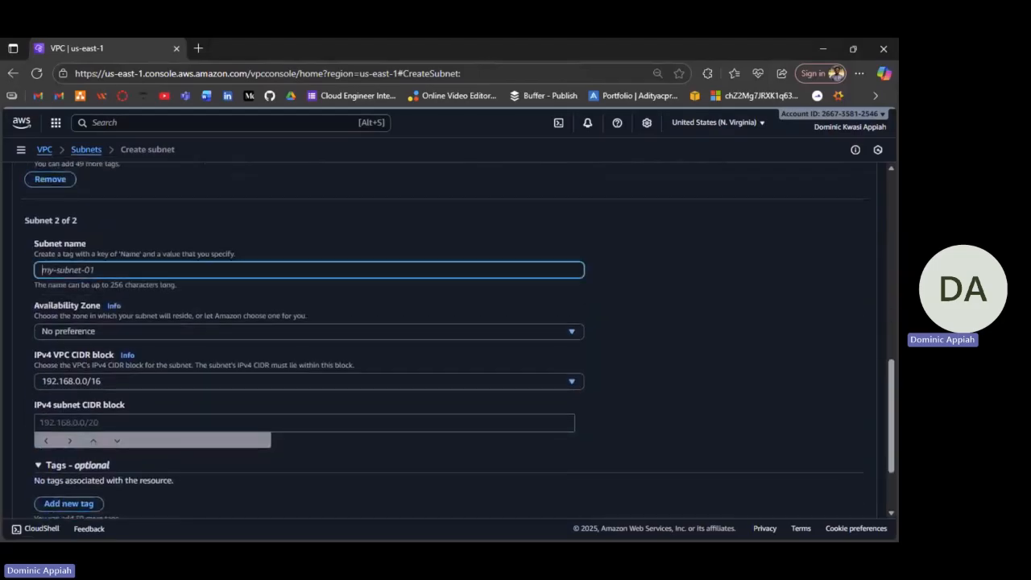
type("Pr")
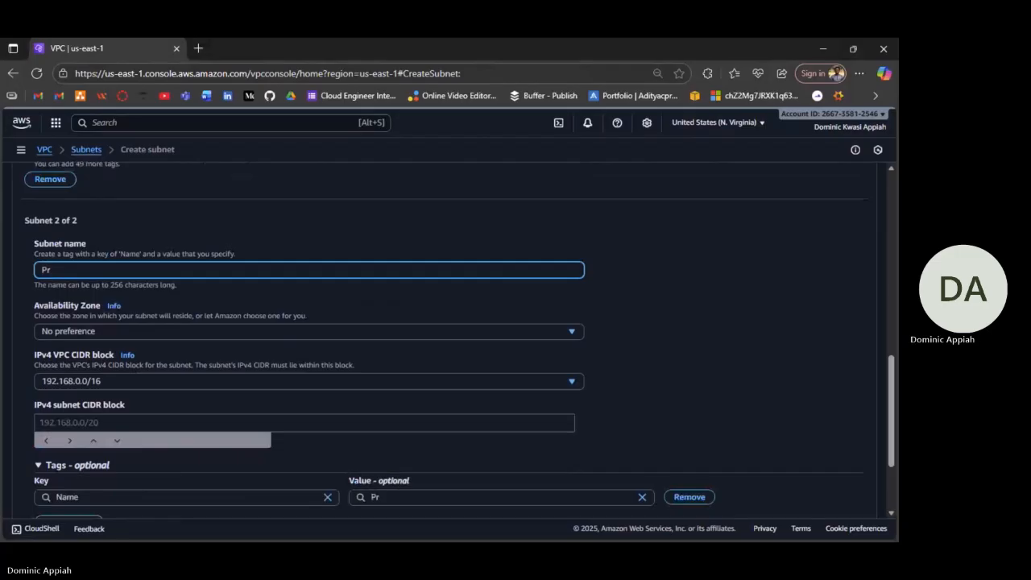
type("s")
Put Prs in us-east-1a with CIDR 192.168.2.0/24 and add a third subnet entry.
left_click(161, 332)
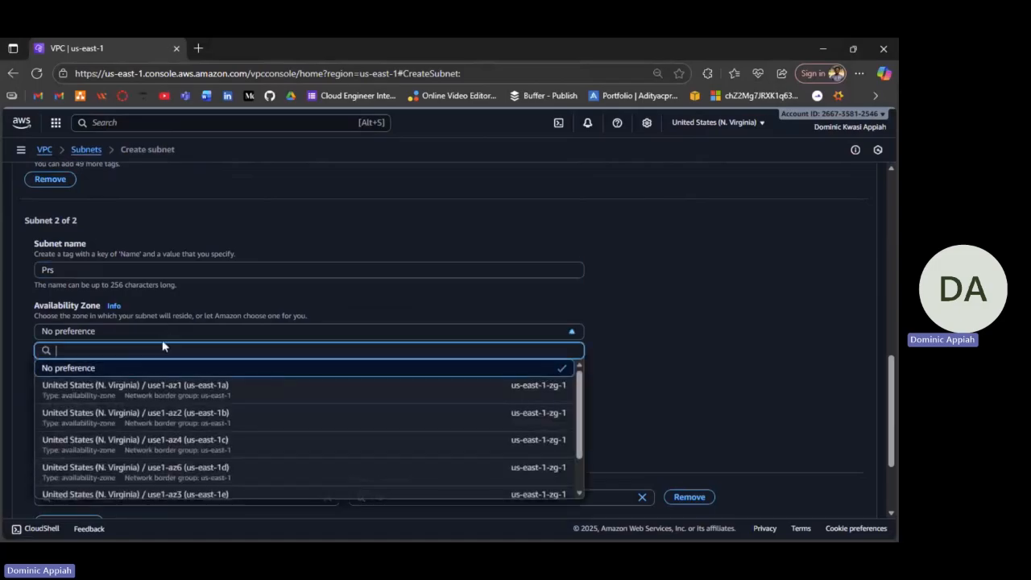
left_click(130, 384)
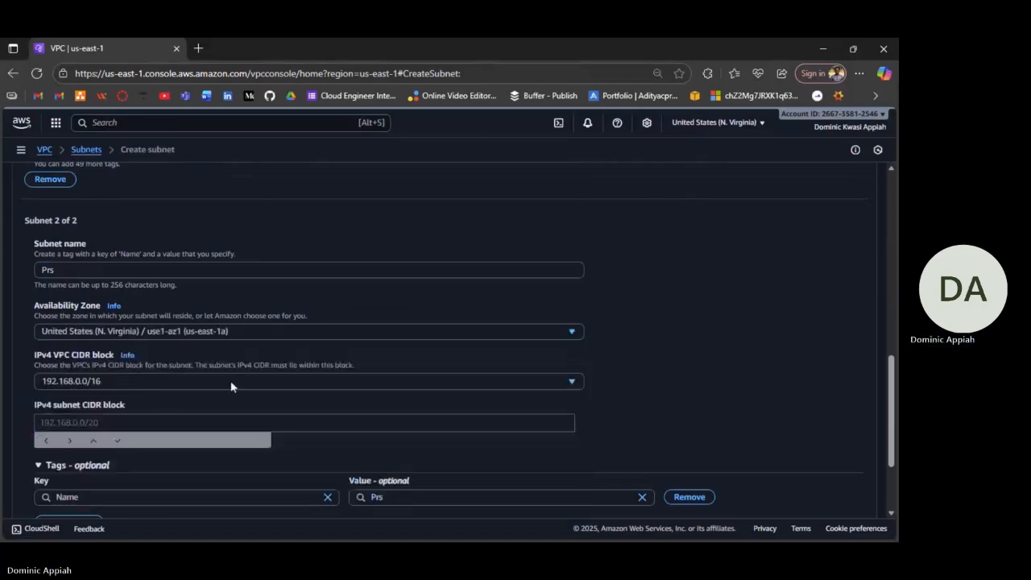
scroll(231, 383, "down", 3)
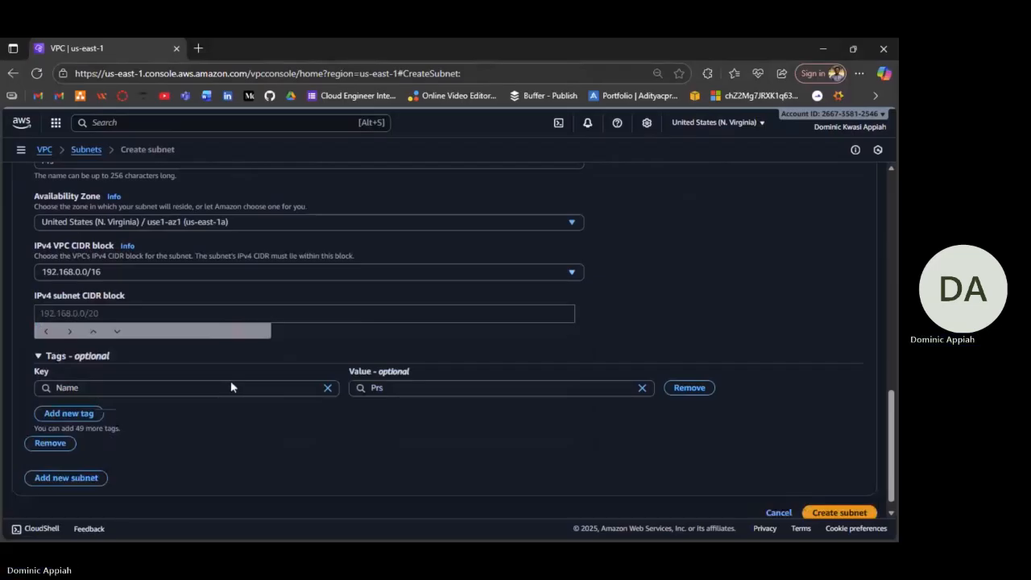
left_click(180, 297)
type("192.168")
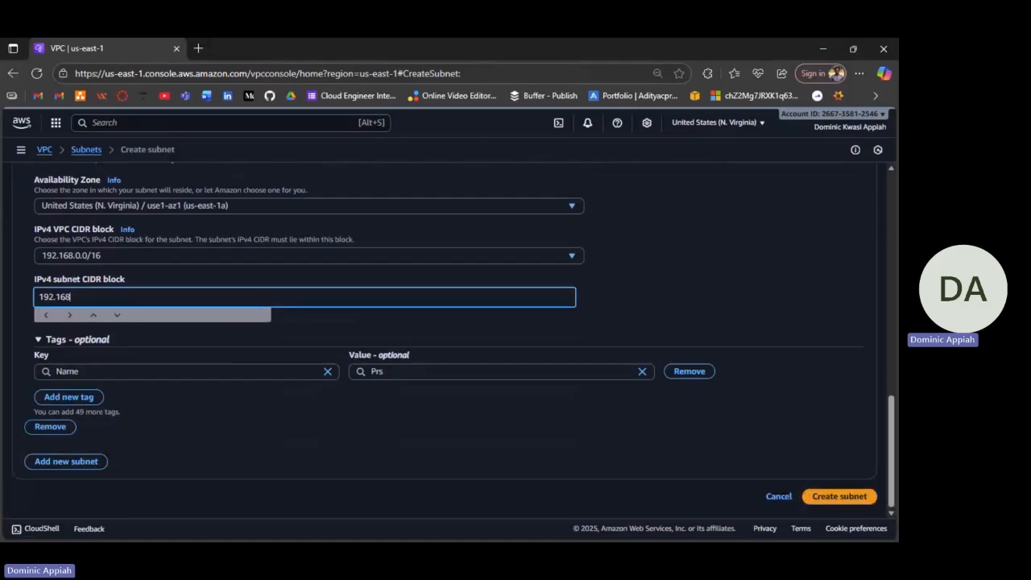
type(".2.0/24")
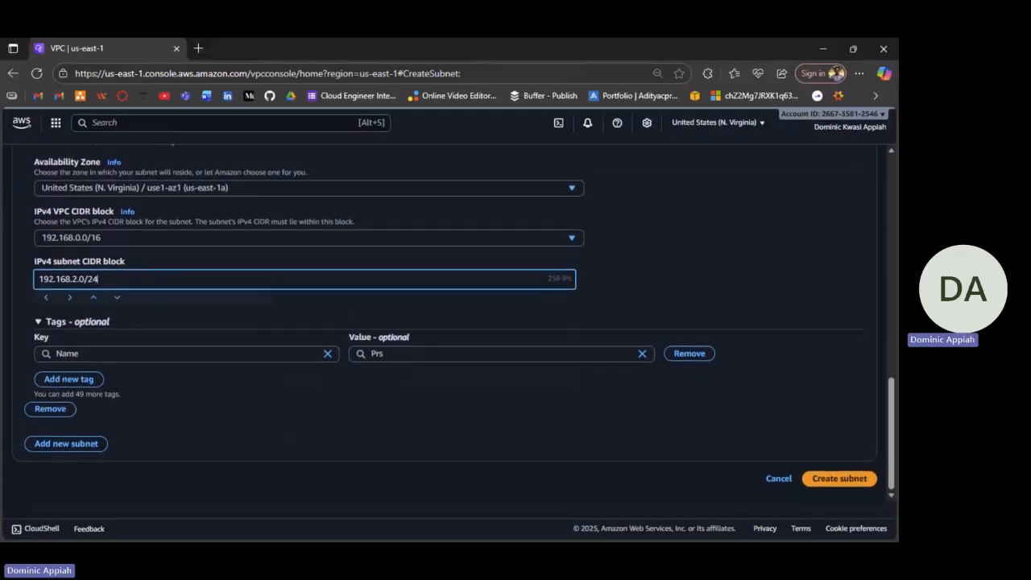
left_click(66, 461)
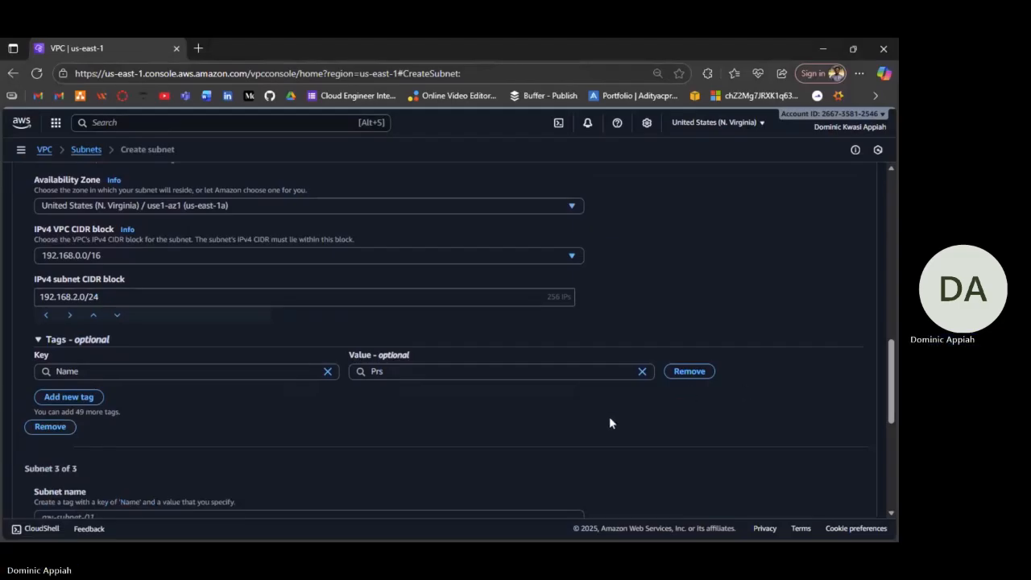
Name the second and third subnets 'Prs1' and 'Prs2'.
scroll(506, 407, "down", 1)
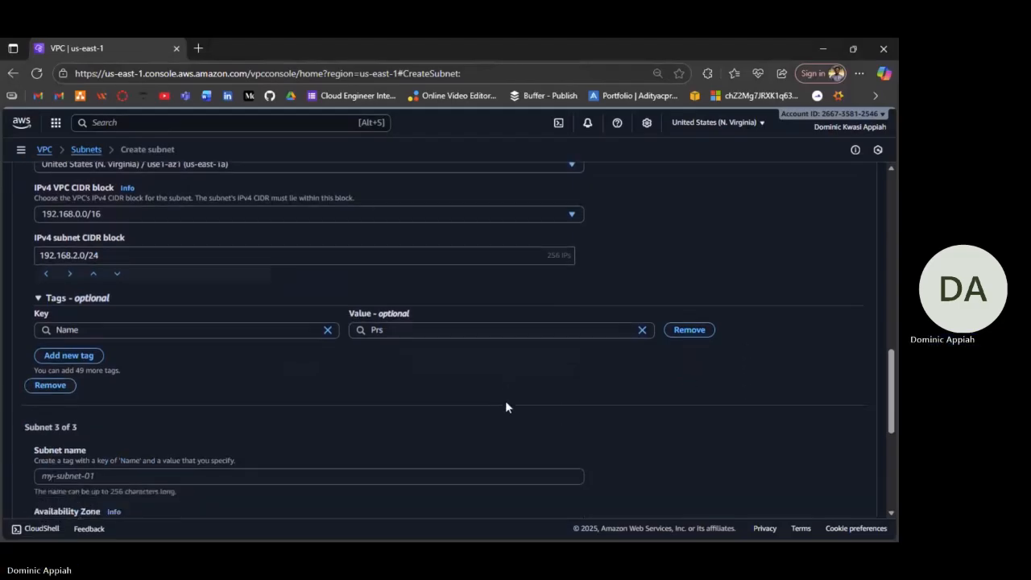
scroll(506, 407, "down", 2)
scroll(506, 407, "down", 3)
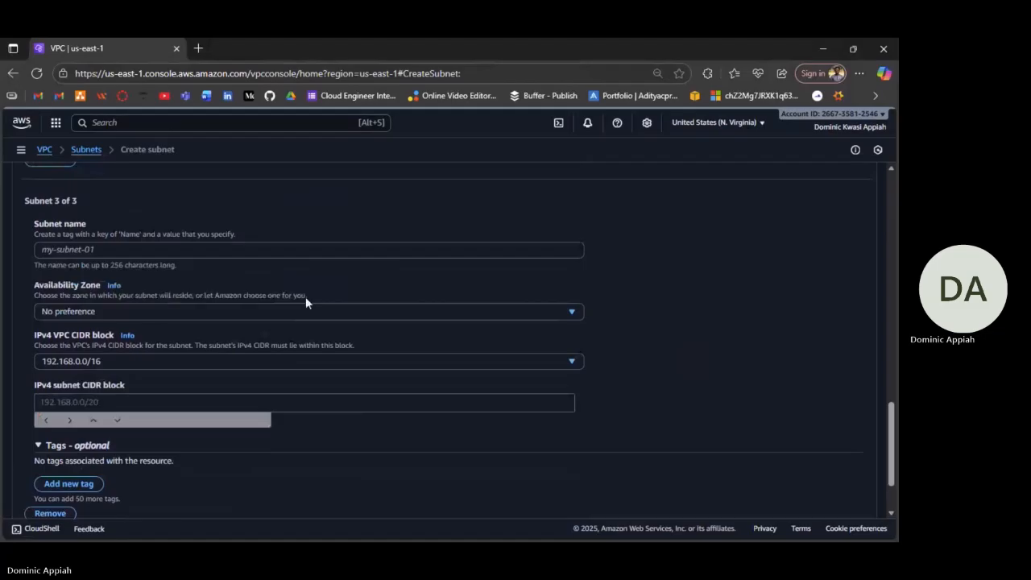
type("P")
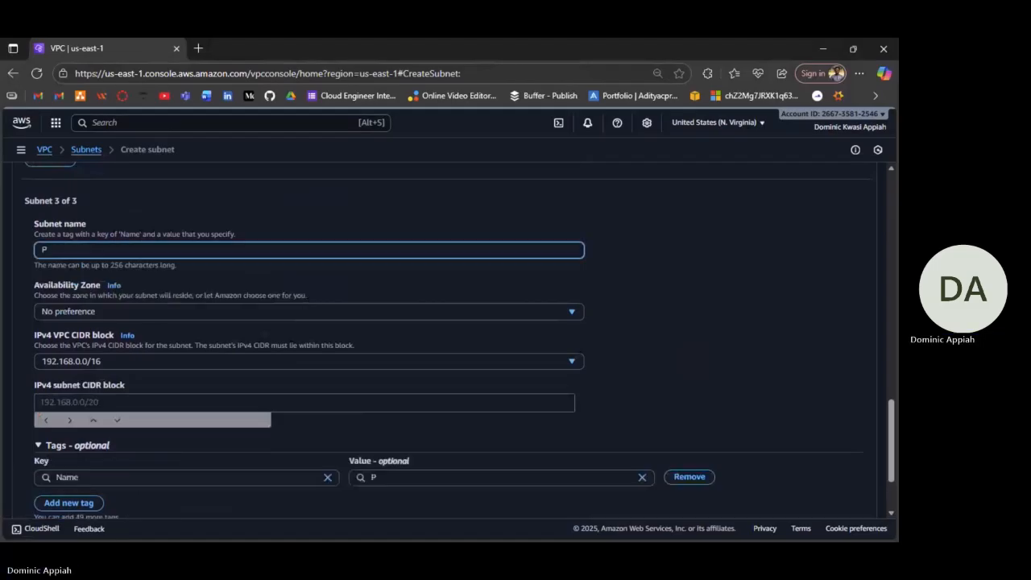
type("rs")
scroll(335, 300, "up", 1)
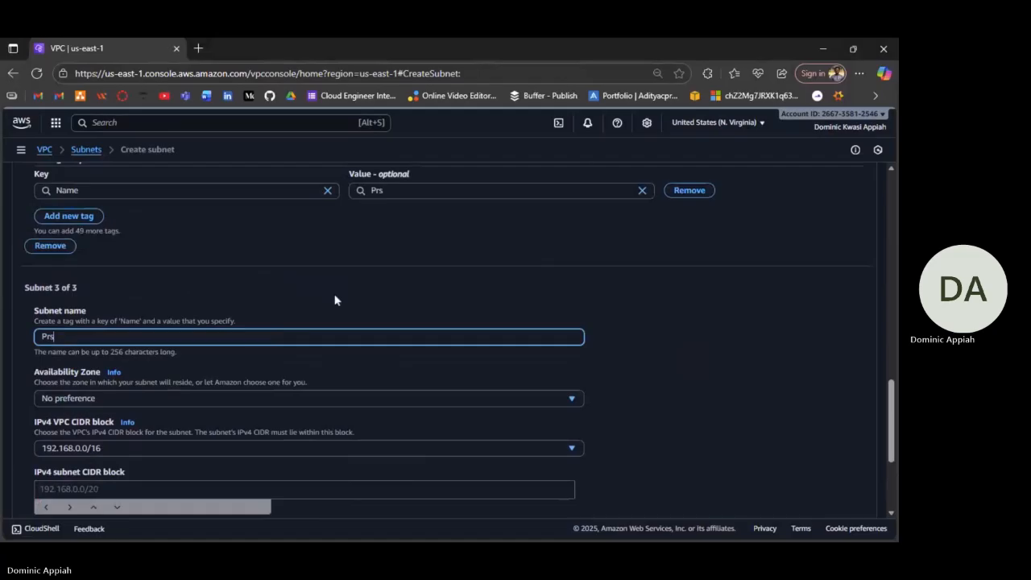
scroll(335, 300, "up", 2)
scroll(335, 299, "up", 3)
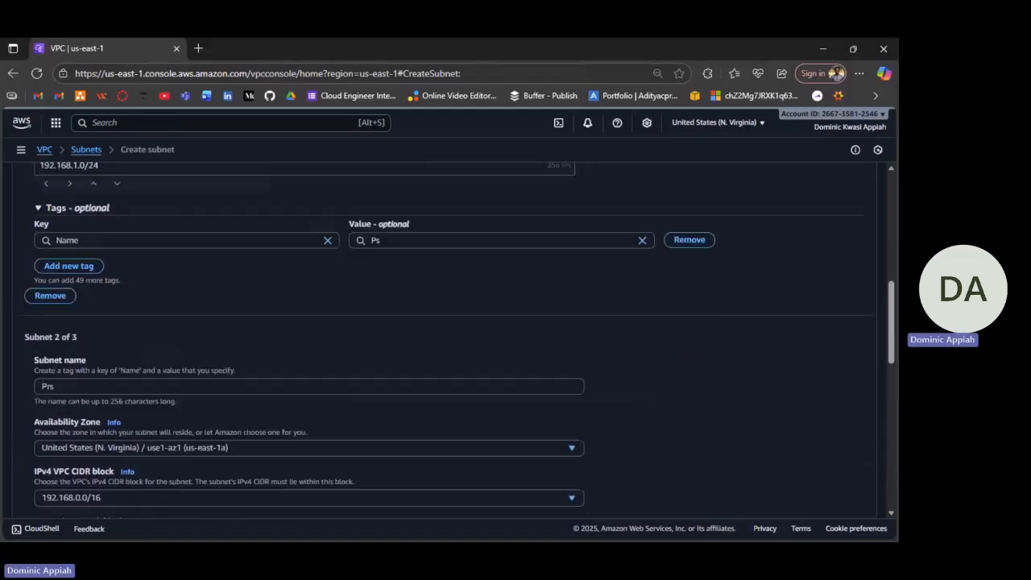
left_click(61, 386)
type("1")
scroll(335, 340, "down", 1)
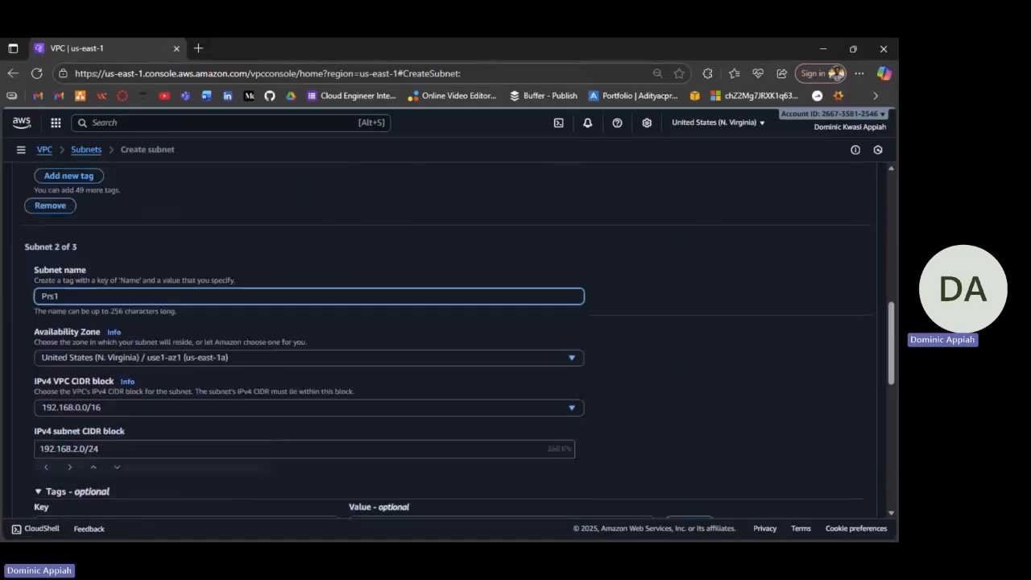
scroll(335, 340, "down", 4)
left_click(61, 357)
type("2")
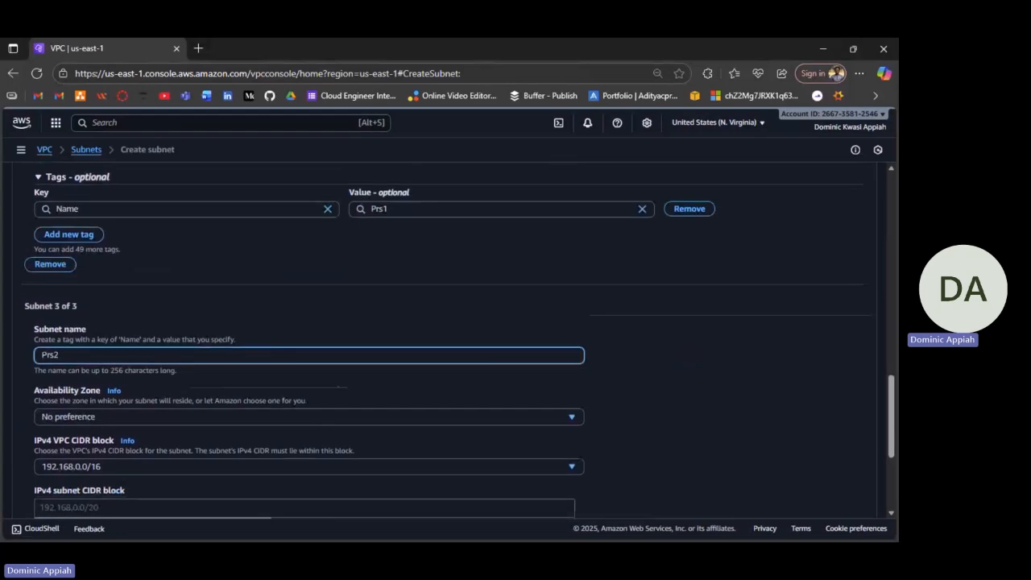
Put Prs2 in us-east-1a with CIDR 192.168.3.0/24.
scroll(165, 268, "down", 2)
left_click(164, 268)
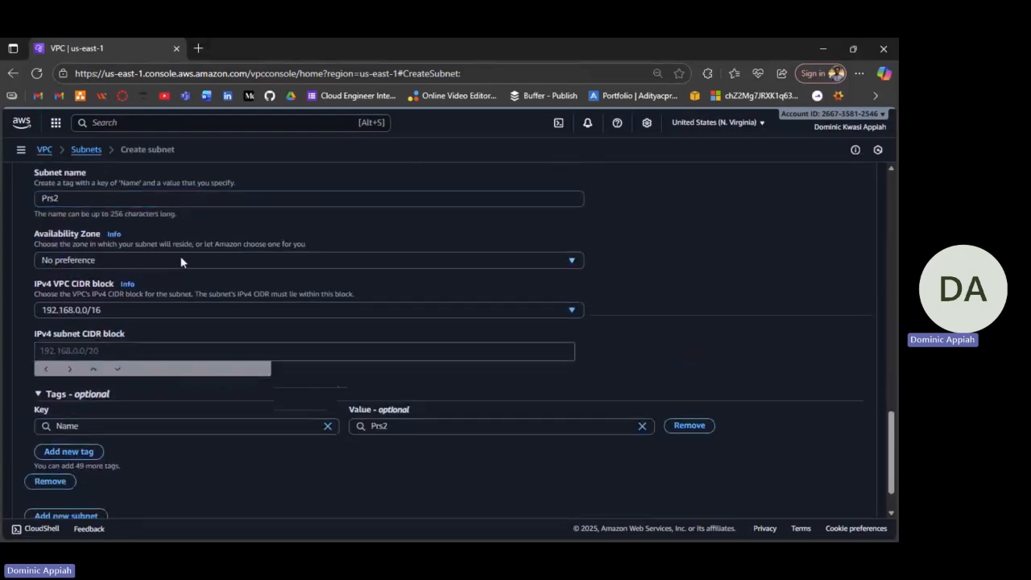
left_click(180, 260)
left_click(98, 318)
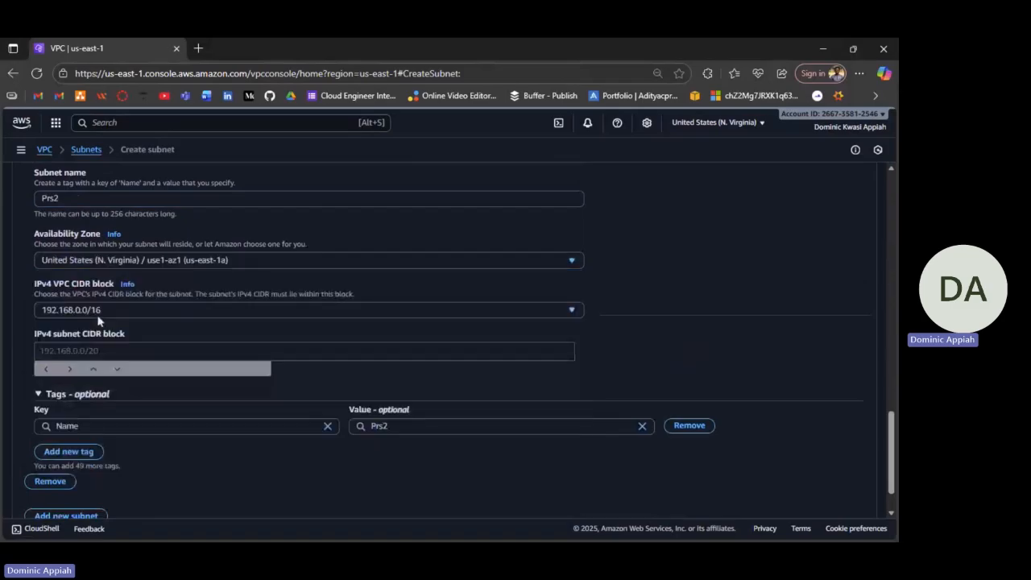
left_click(99, 351)
type("192.1")
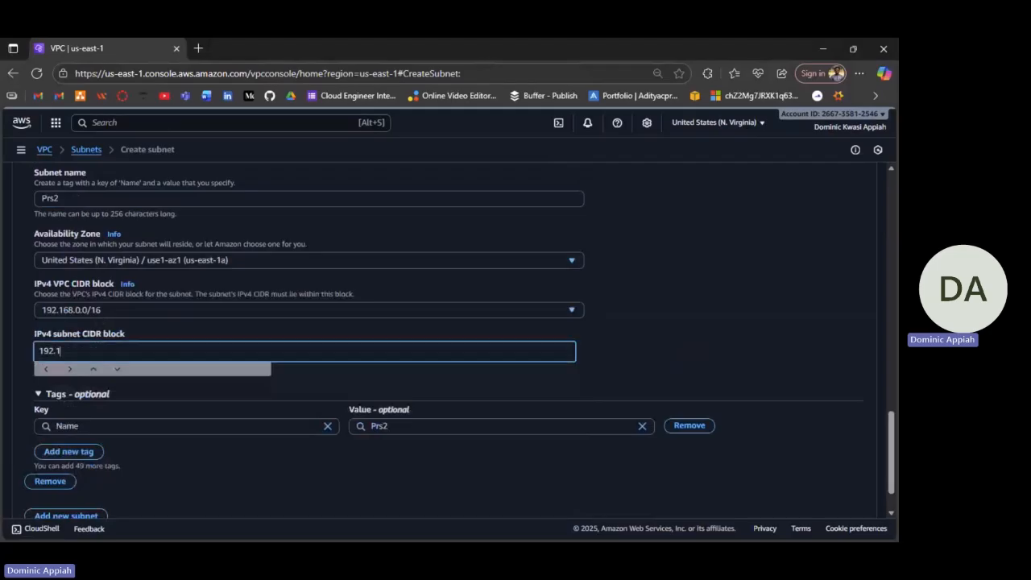
type("68.3.0/24")
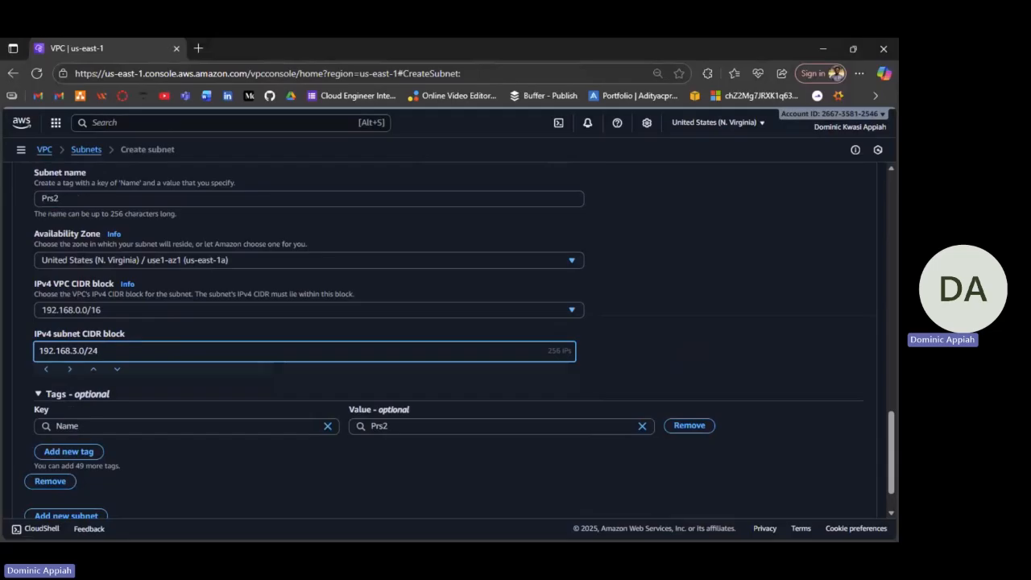
scroll(144, 426, "down", 1)
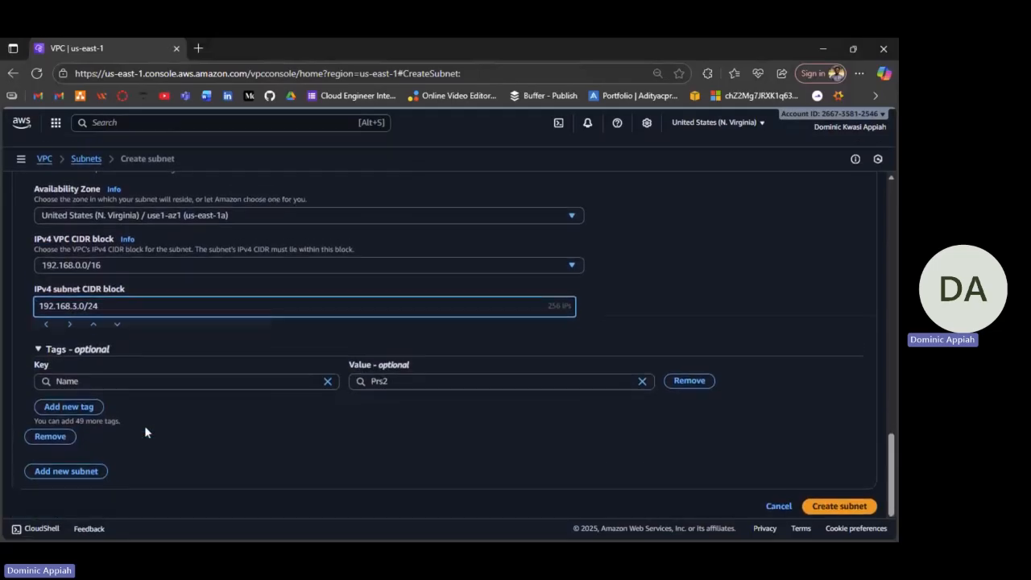
Add a fourth subnet entry named 'Prs3'.
left_click(66, 462)
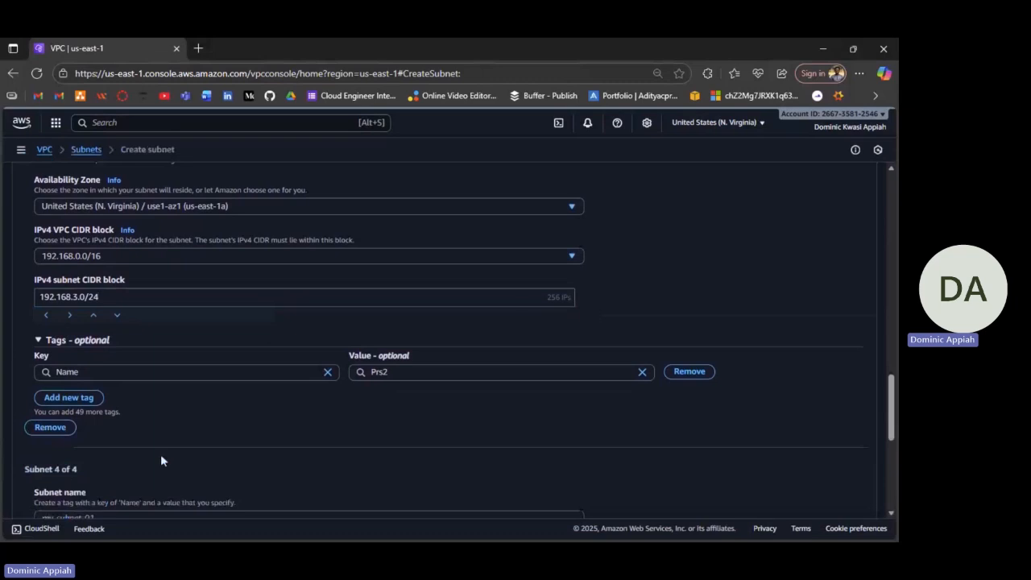
scroll(161, 456, "down", 3)
left_click(153, 274)
type("Prs3")
scroll(204, 209, "down", 2)
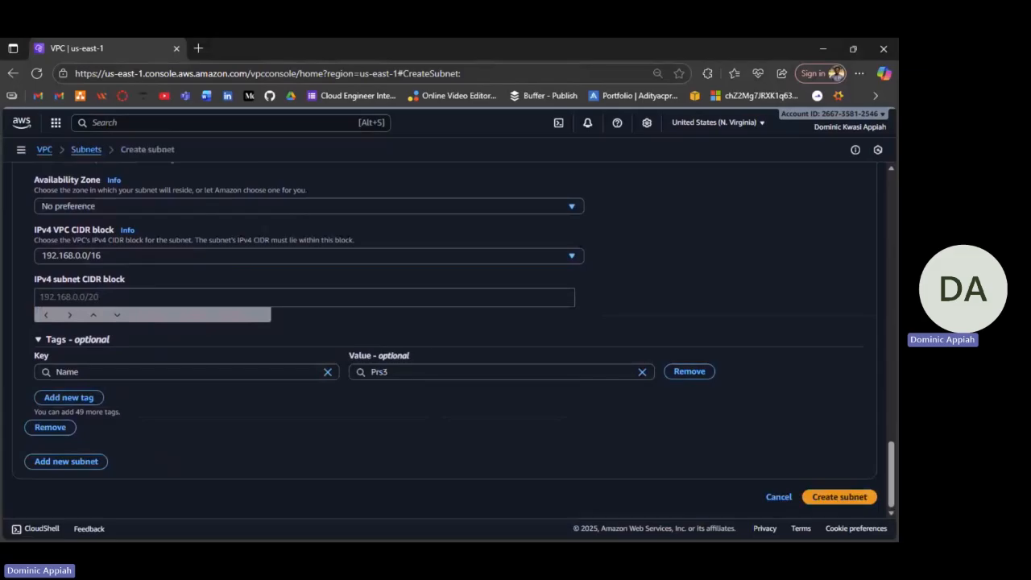
Put Prs3 in us-east-1b with CIDR 192.168.4.0/24 and create all four subnets.
left_click(480, 212)
left_click(285, 291)
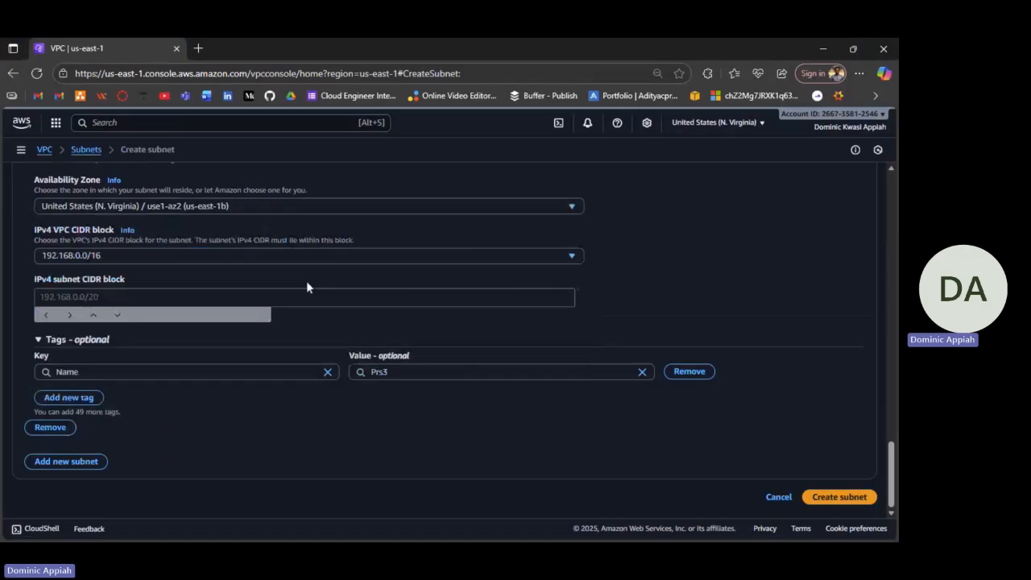
left_click(306, 292)
type("192.168.")
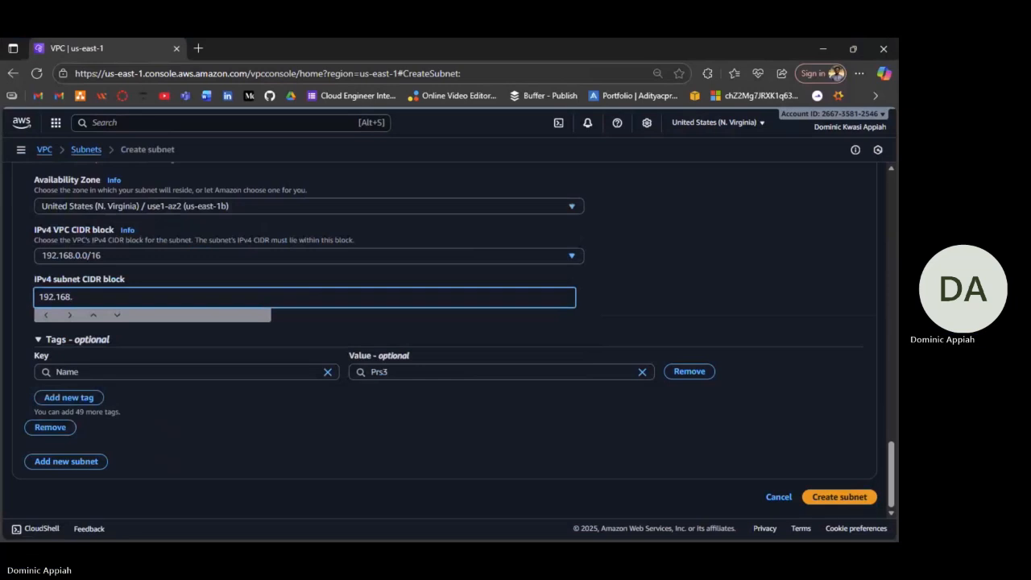
type("4.0/224")
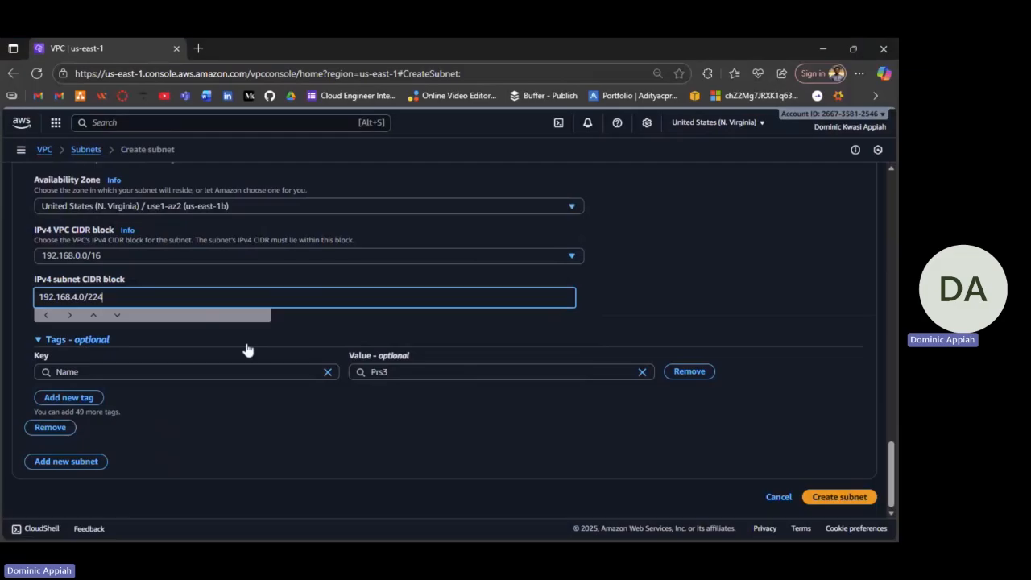
key("BackSpace")
key("BackSpace")
type("4")
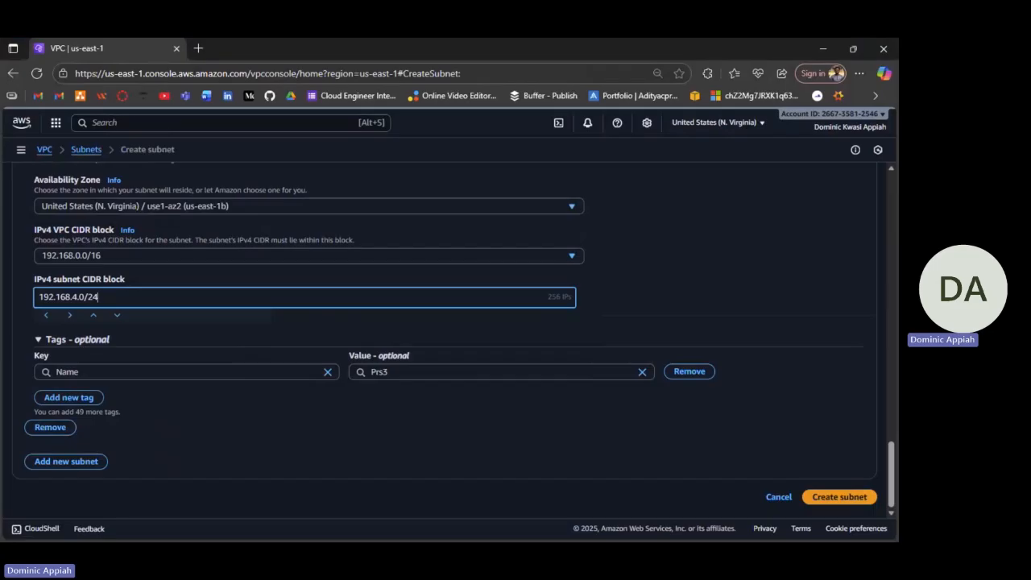
left_click(840, 499)
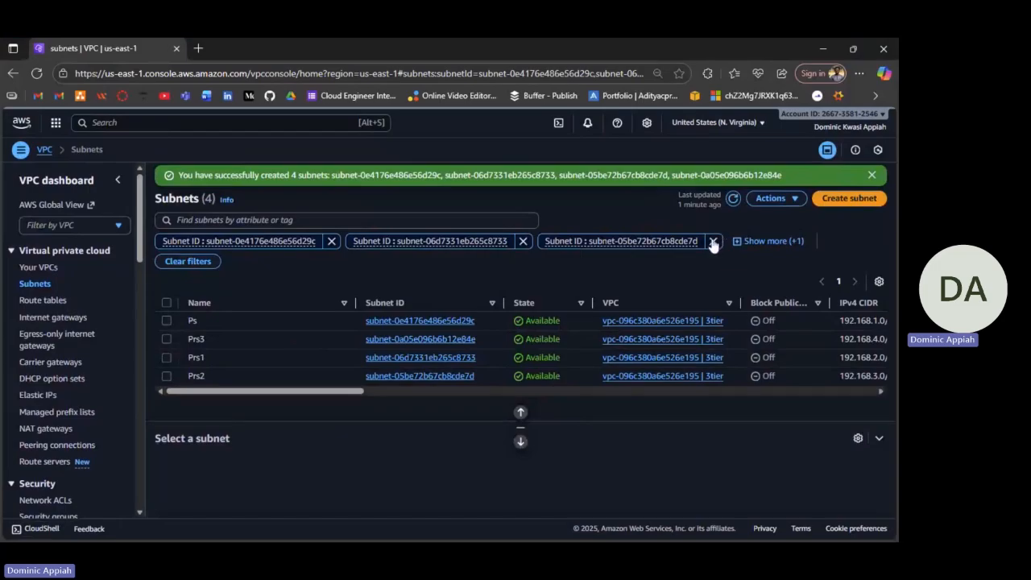
Remove the Prs2, Prs1 and Ps subnet ID filters, leaving only Prs3 listed.
left_click(713, 242)
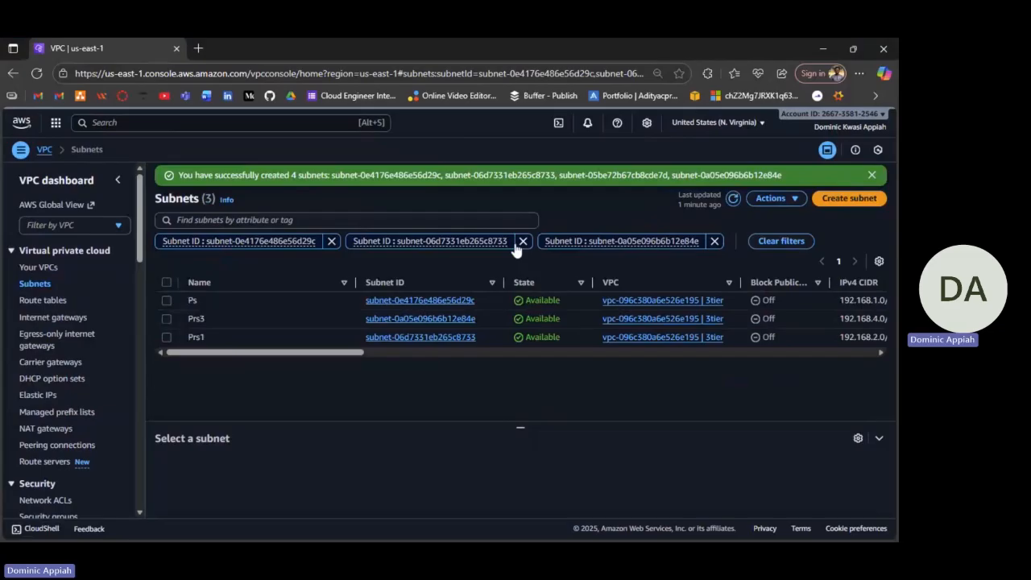
left_click(523, 241)
left_click(331, 242)
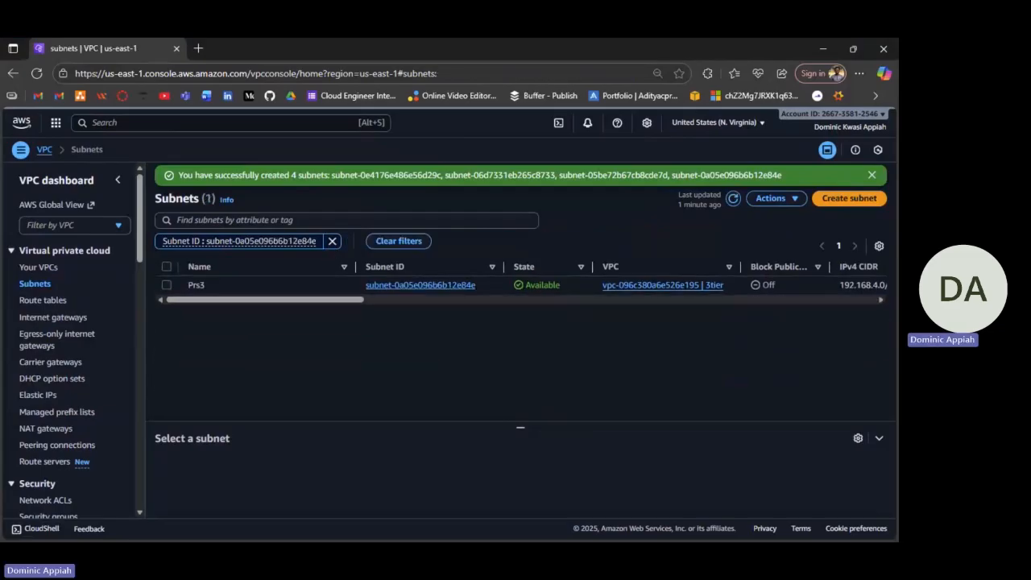
Clear the remaining Prs3 filter and scroll through all 10 subnets.
left_click(331, 241)
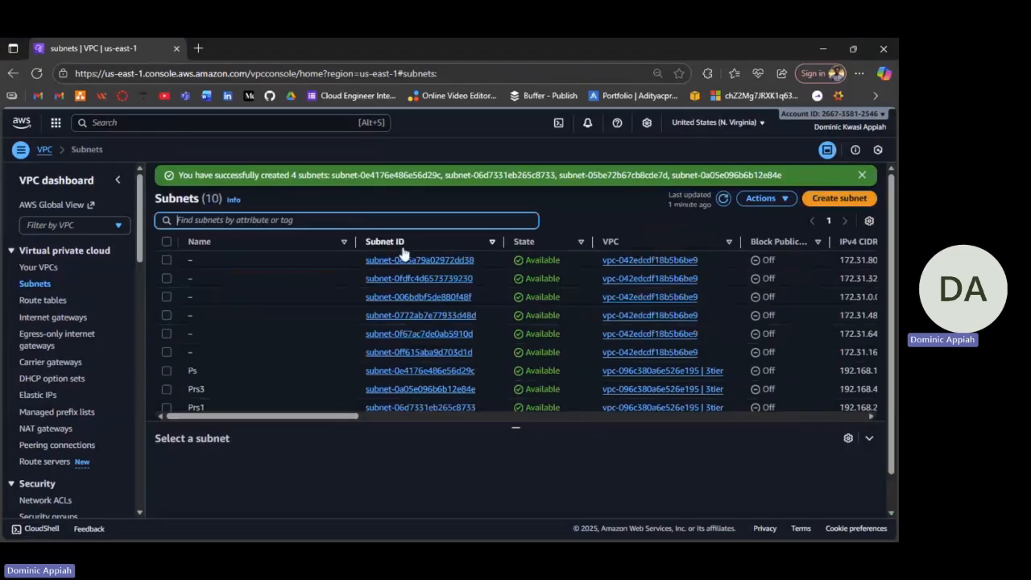
scroll(353, 329, "down", 2)
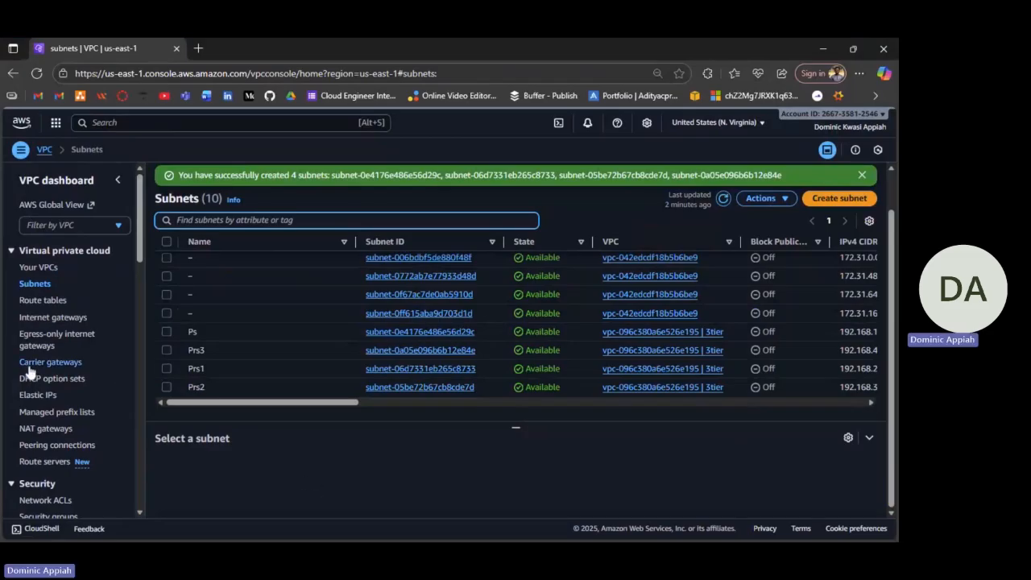
Go to Elastic IPs from the left navigation pane.
left_click(39, 396)
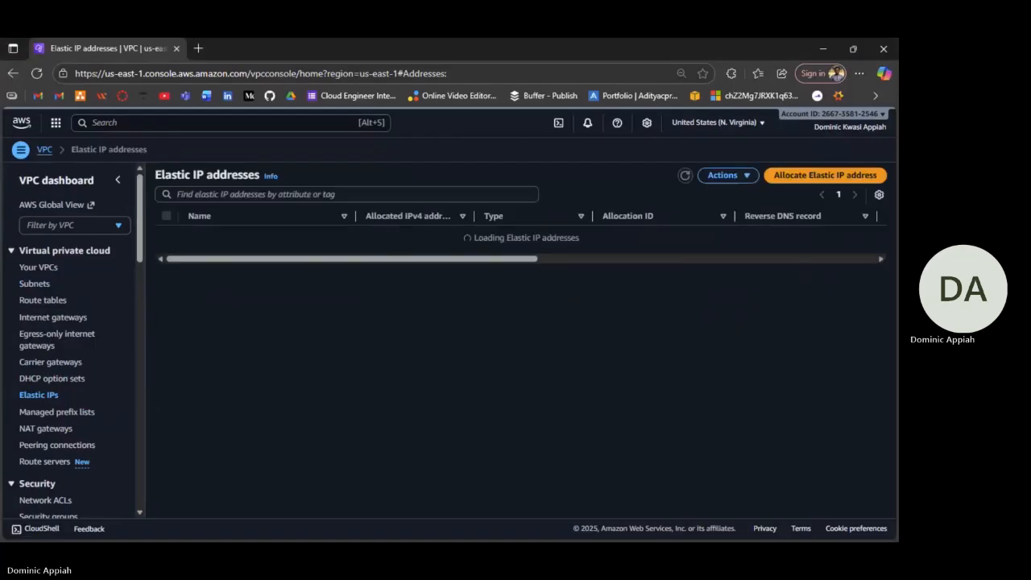
Allocate Elastic IP 52.7.193.84 from Amazon's IPv4 pool, keeping border group us-east-1.
left_click(812, 179)
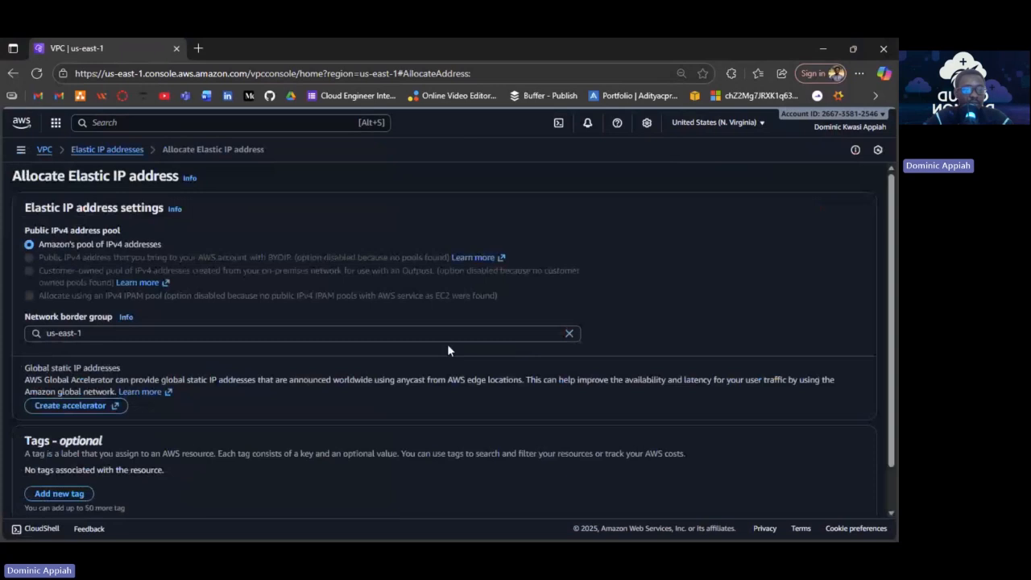
left_click(448, 334)
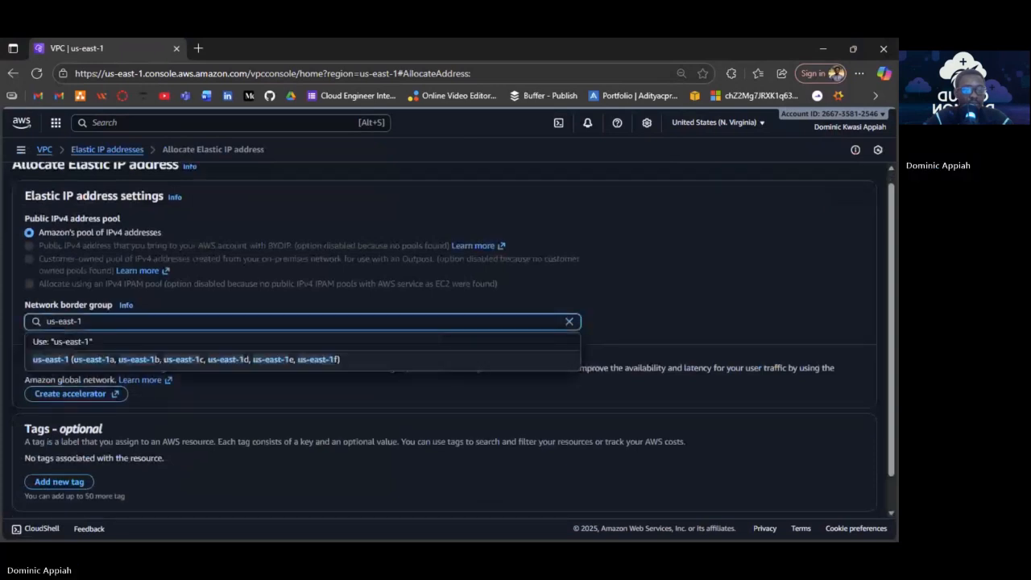
scroll(502, 375, "down", 1)
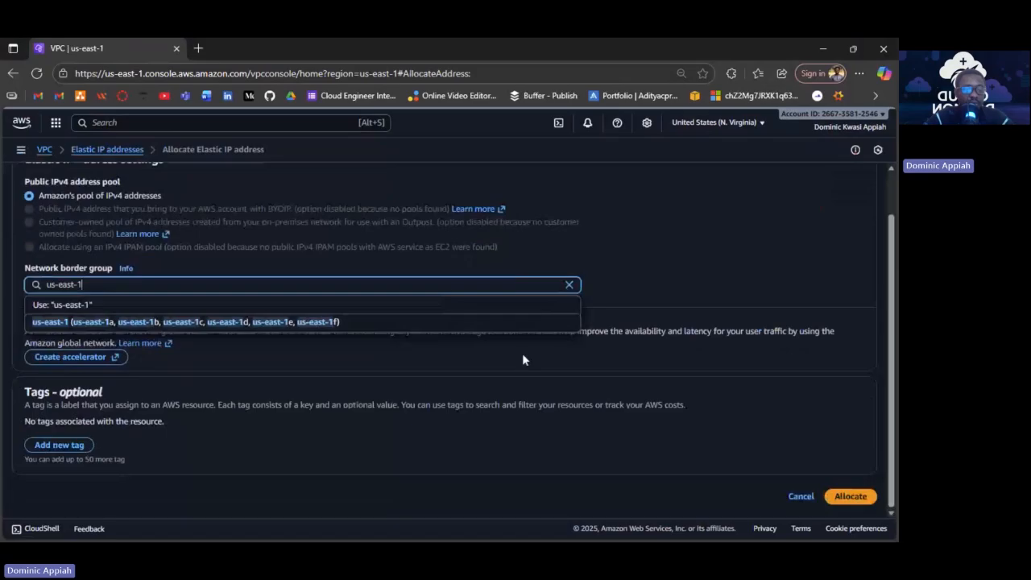
left_click(480, 497)
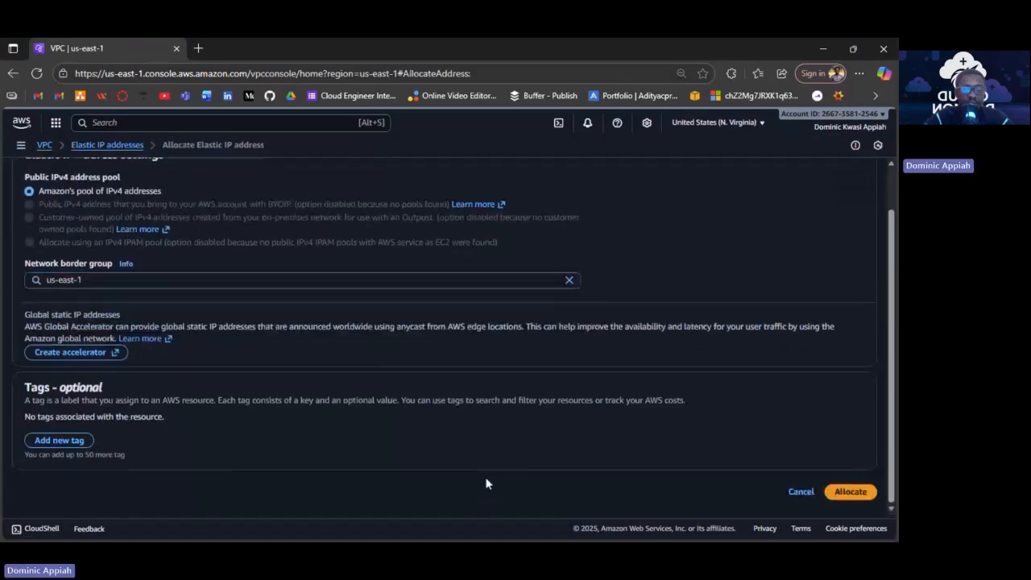
left_click(854, 497)
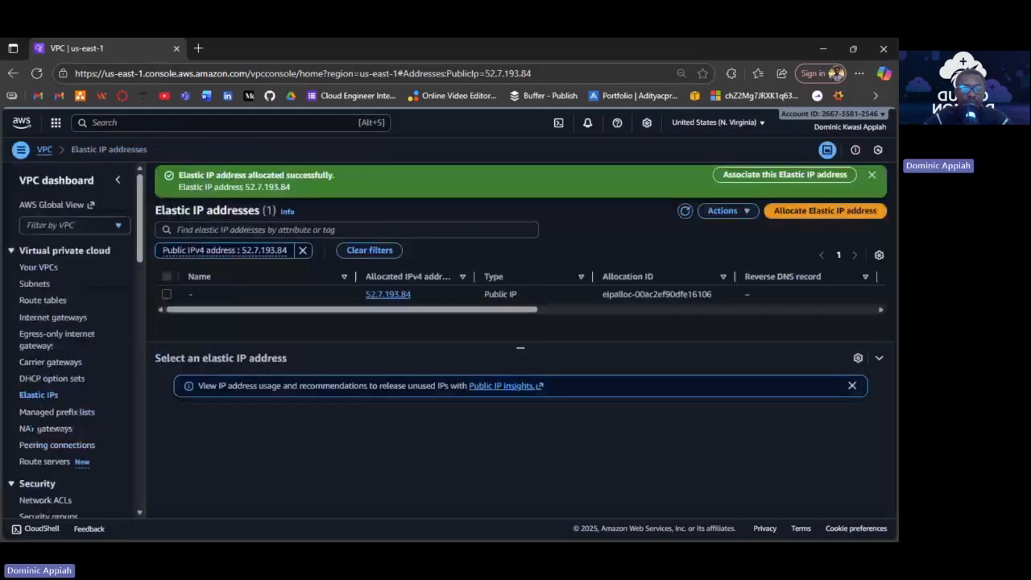
Select Elastic IP 52.7.193.84 and open its Actions menu.
left_click(174, 279)
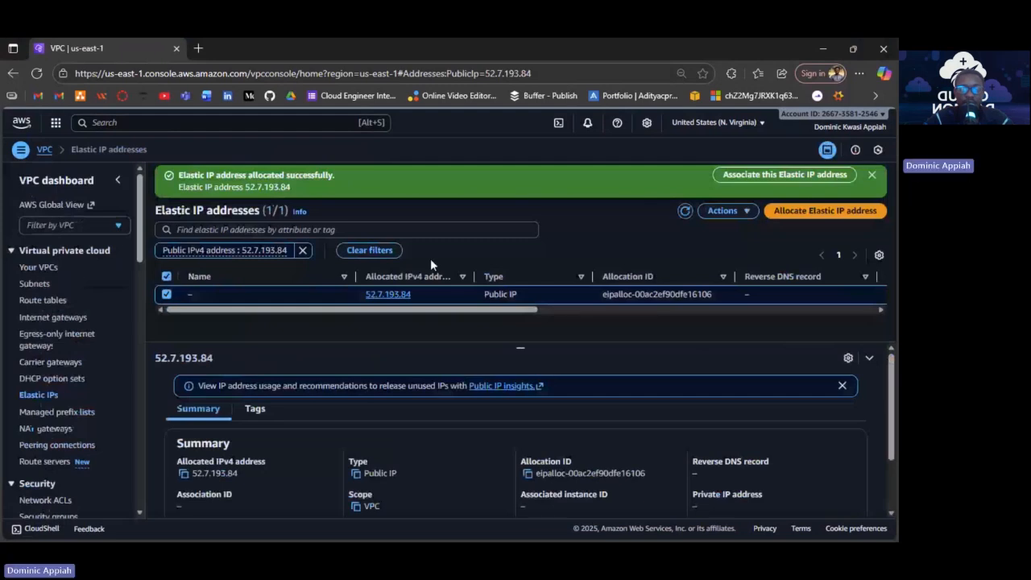
left_click(723, 210)
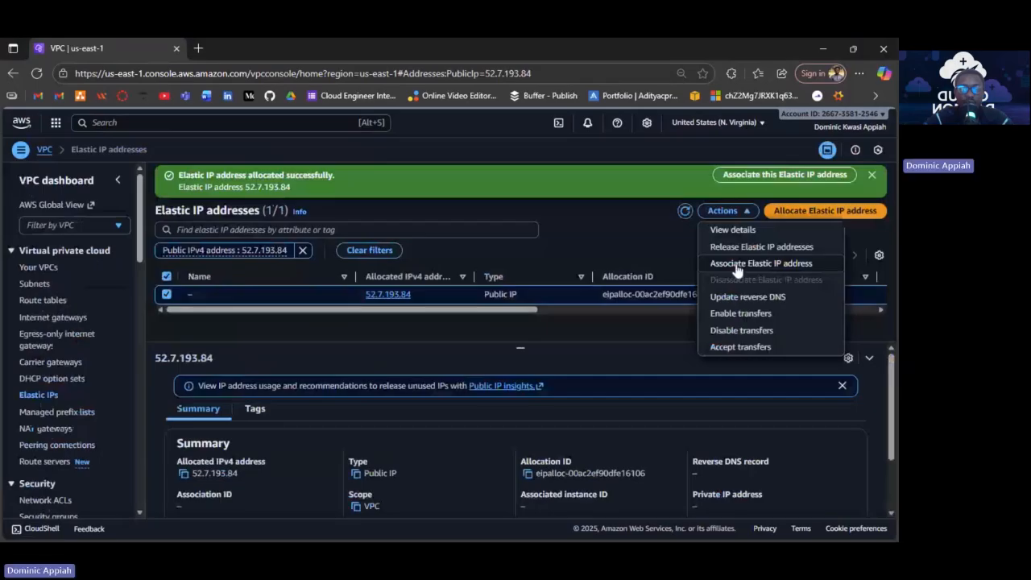
Choose Associate Elastic IP address, then switch to the Internet gateways list.
left_click(738, 269)
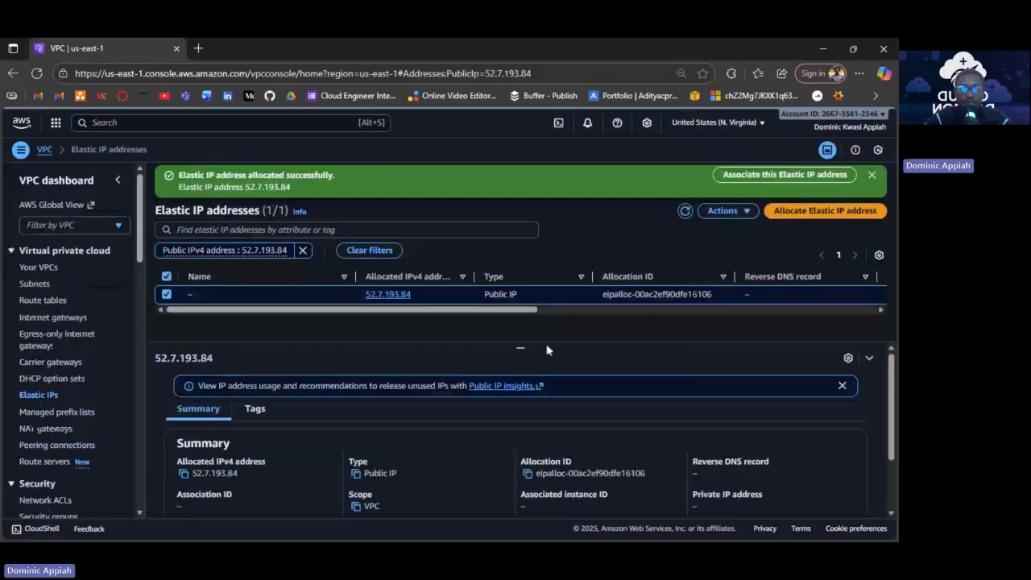
left_click(54, 318)
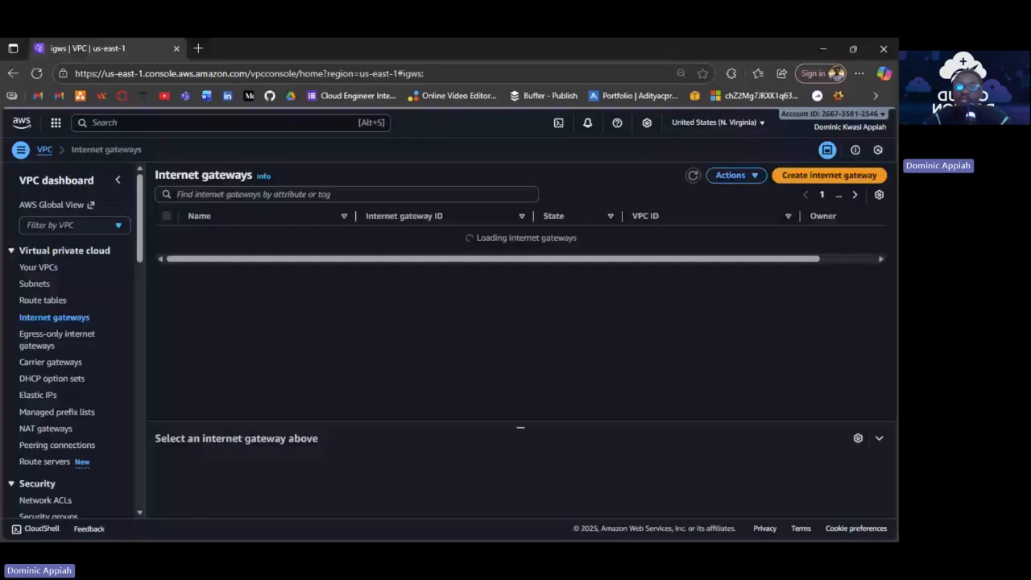
Create internet gateway 3tierigw and bring up its Actions menu.
left_click(829, 176)
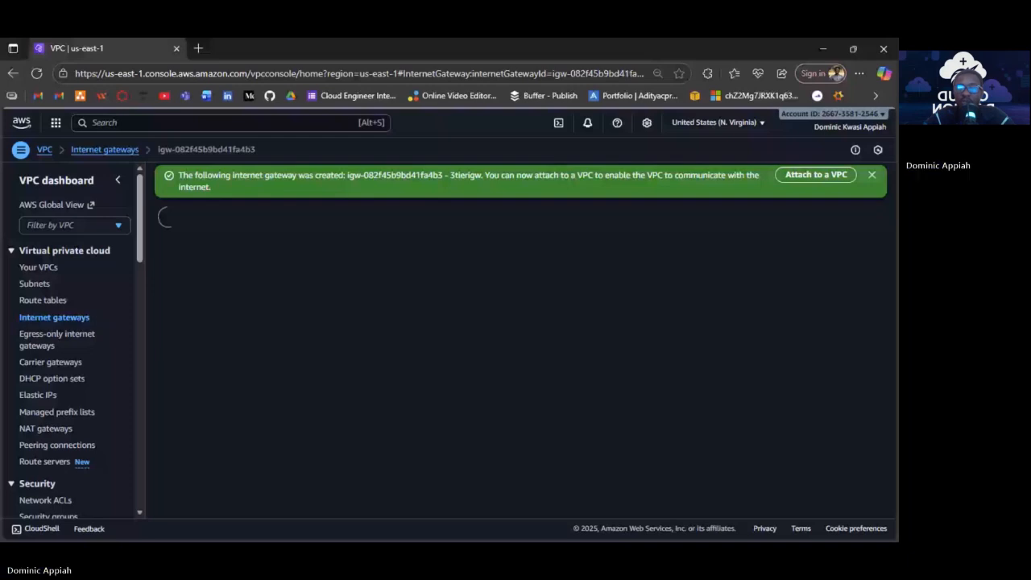
left_click(848, 212)
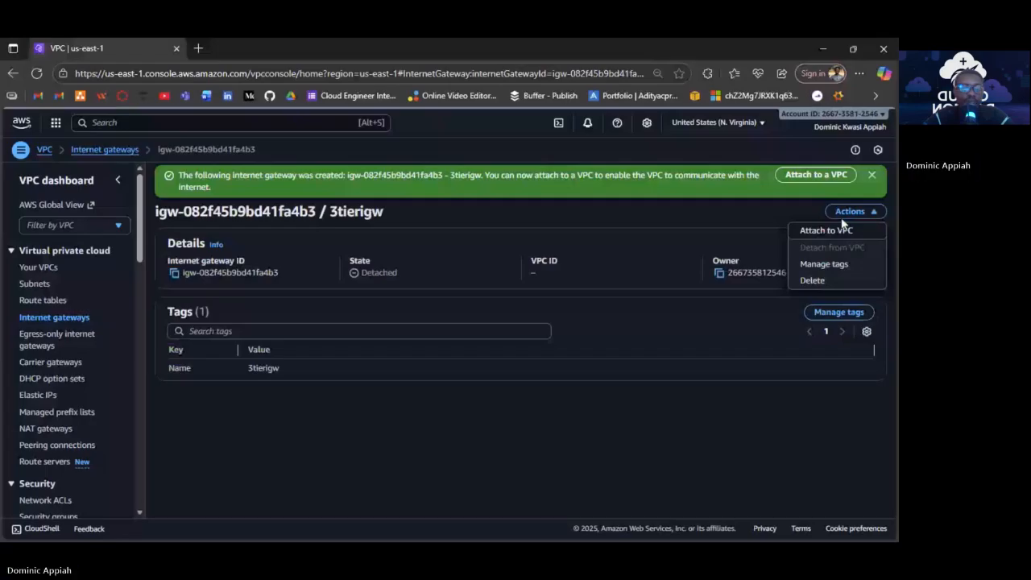
Attach 3tierigw to VPC vpc-096c380a6e526e195 (3tier).
left_click(838, 230)
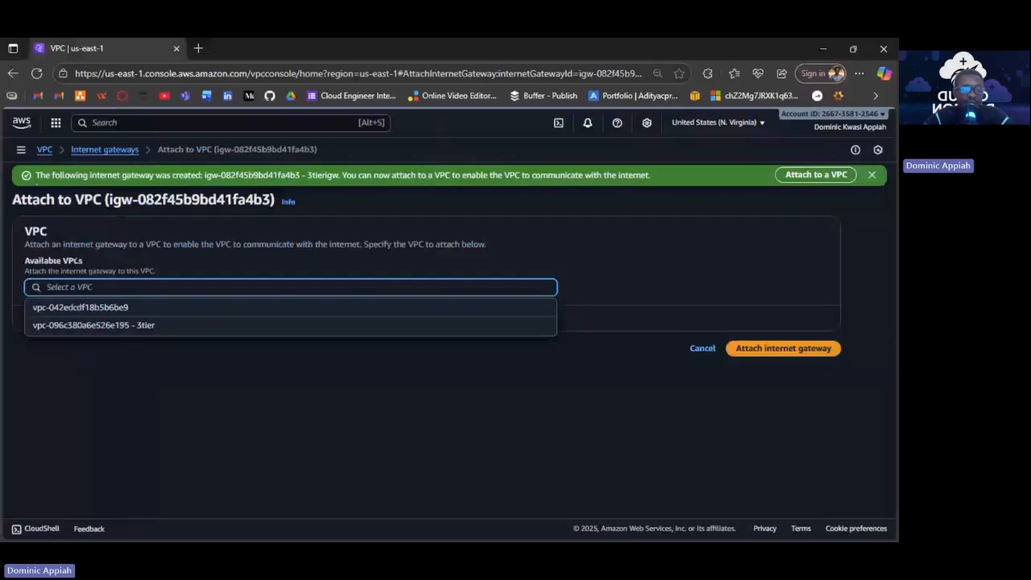
type("vpc-096c380a6e526e195")
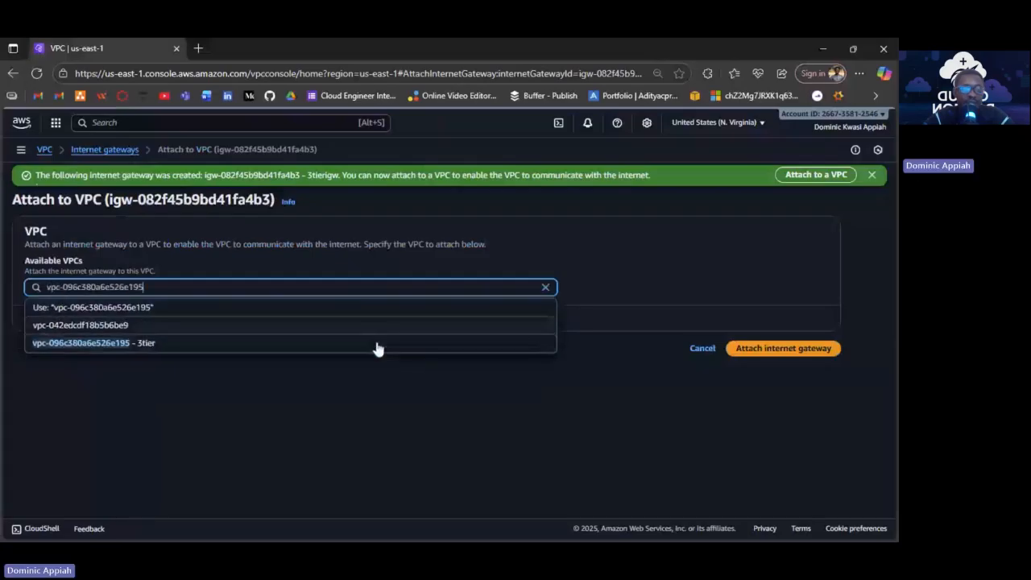
left_click(378, 346)
left_click(760, 351)
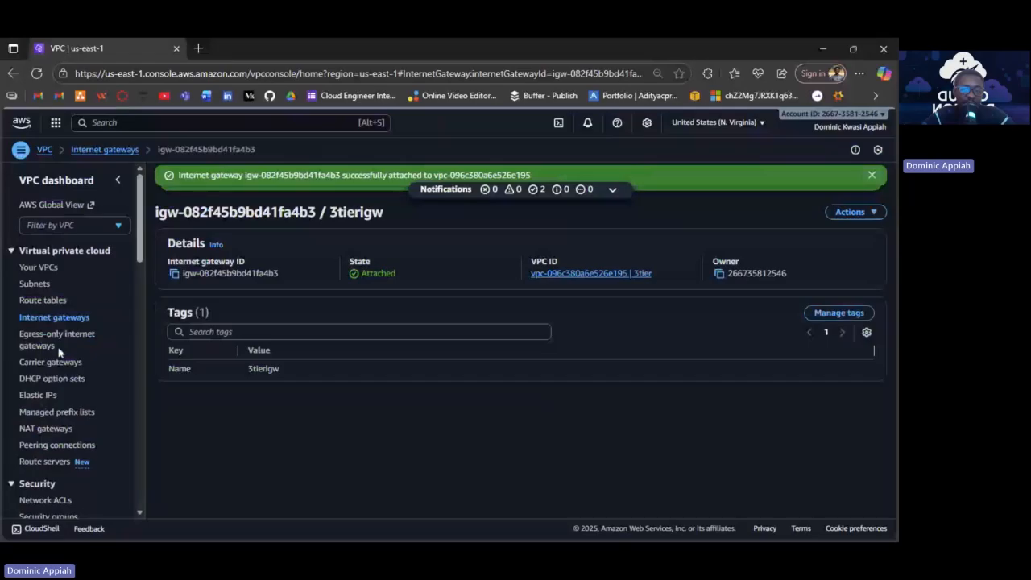
Start a new NAT gateway named 3tiernatgw.
left_click(45, 428)
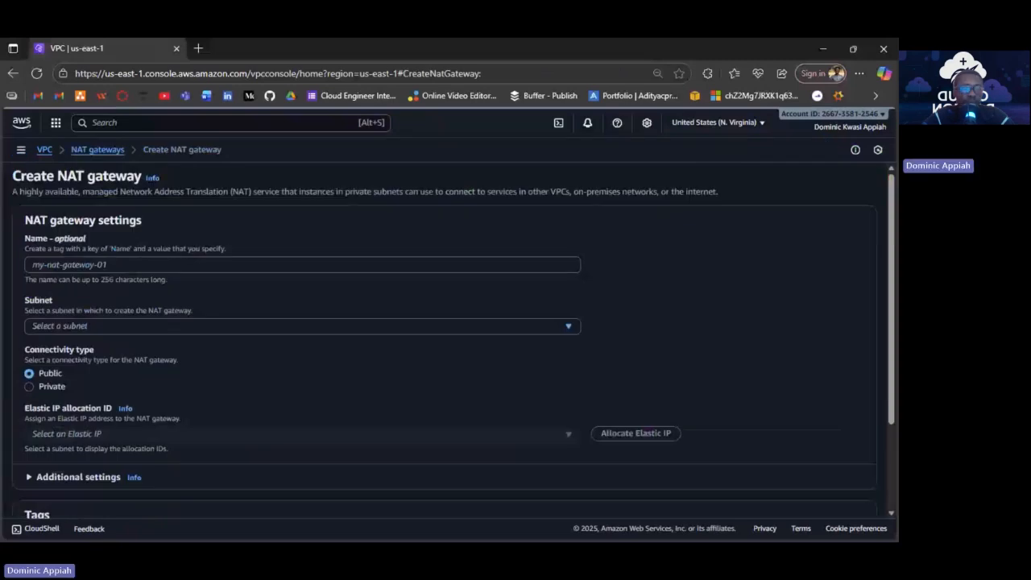
left_click(336, 265)
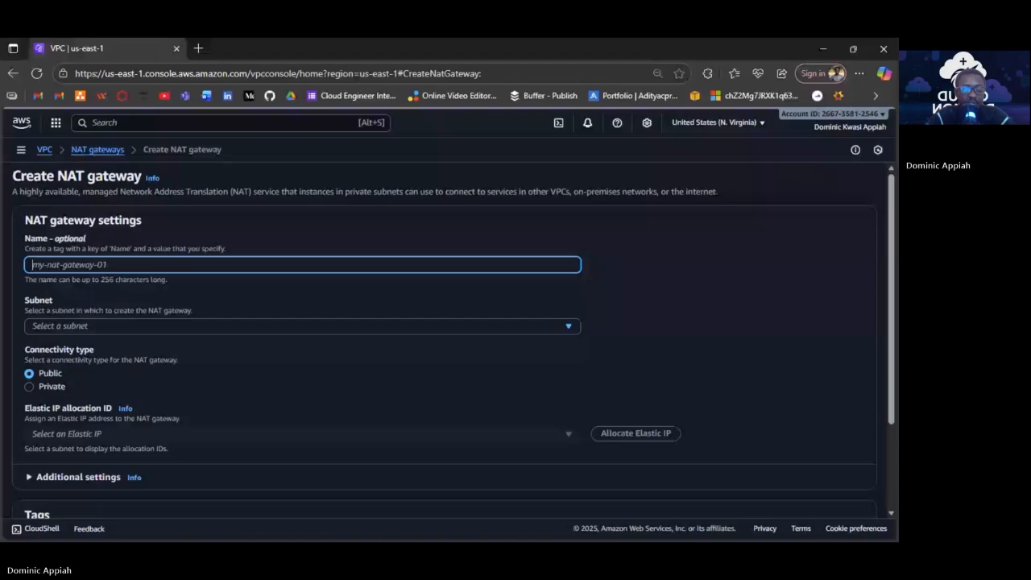
type("3tiernatgw")
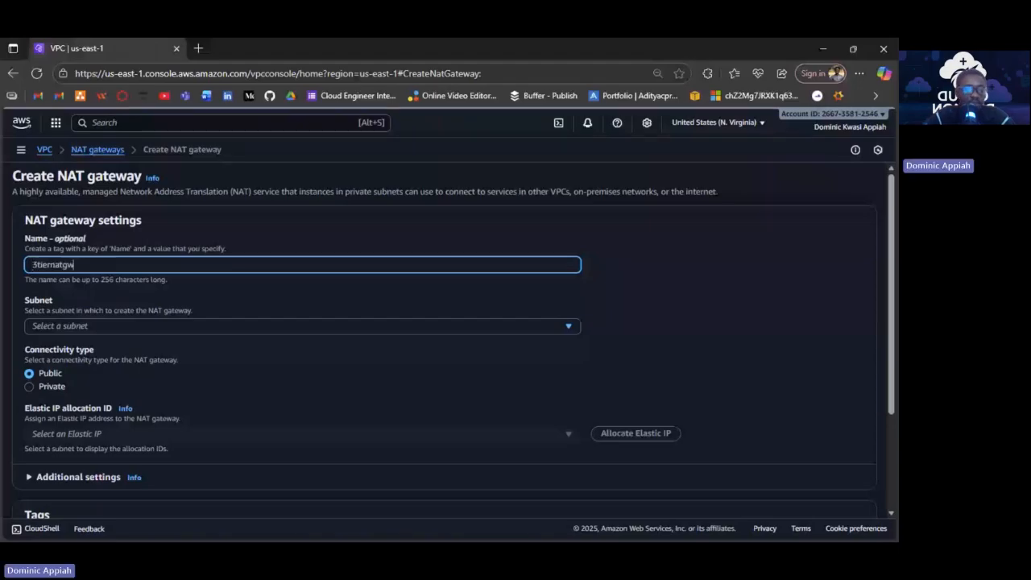
Place the NAT gateway in subnet Ps with Elastic IP eipalloc-00ac2ef90dfe16106.
left_click(239, 326)
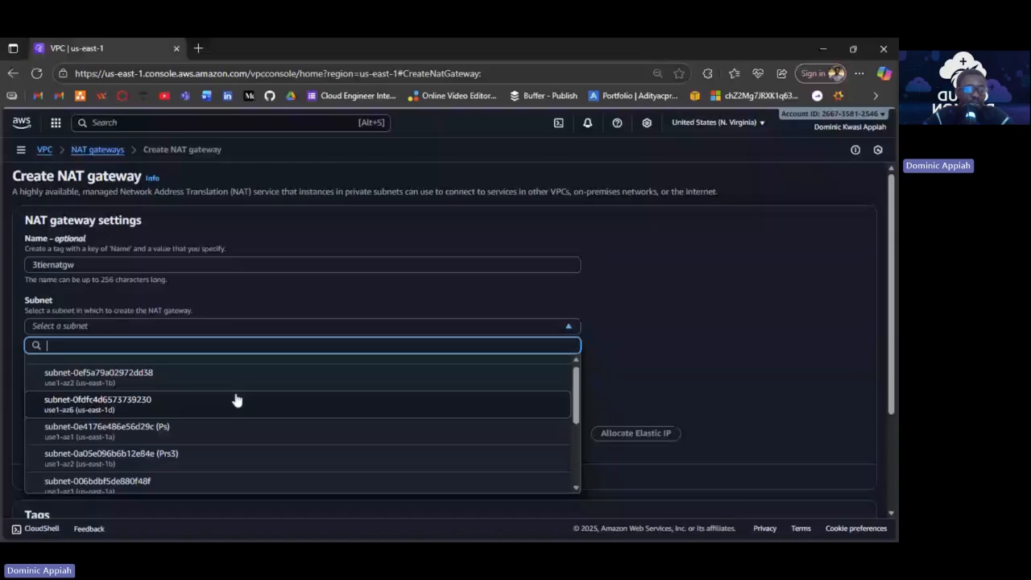
left_click(180, 430)
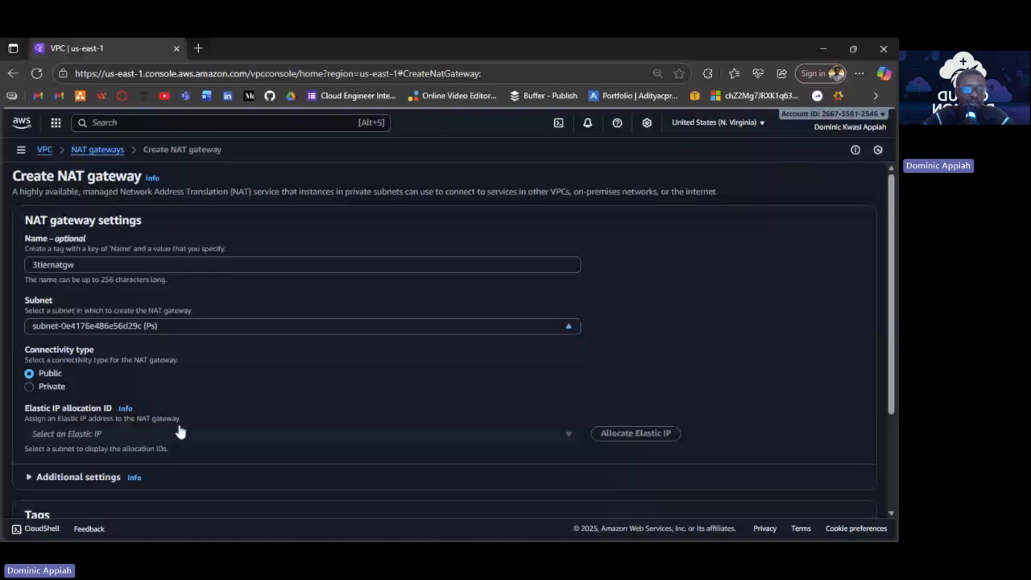
scroll(180, 431, "down", 2)
left_click(33, 345)
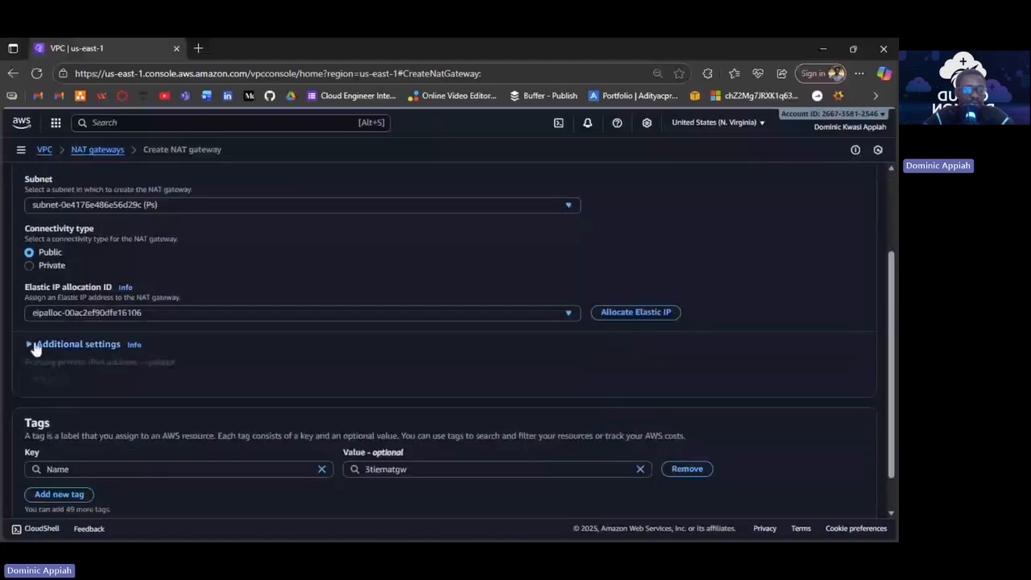
left_click(34, 346)
scroll(34, 346, "down", 1)
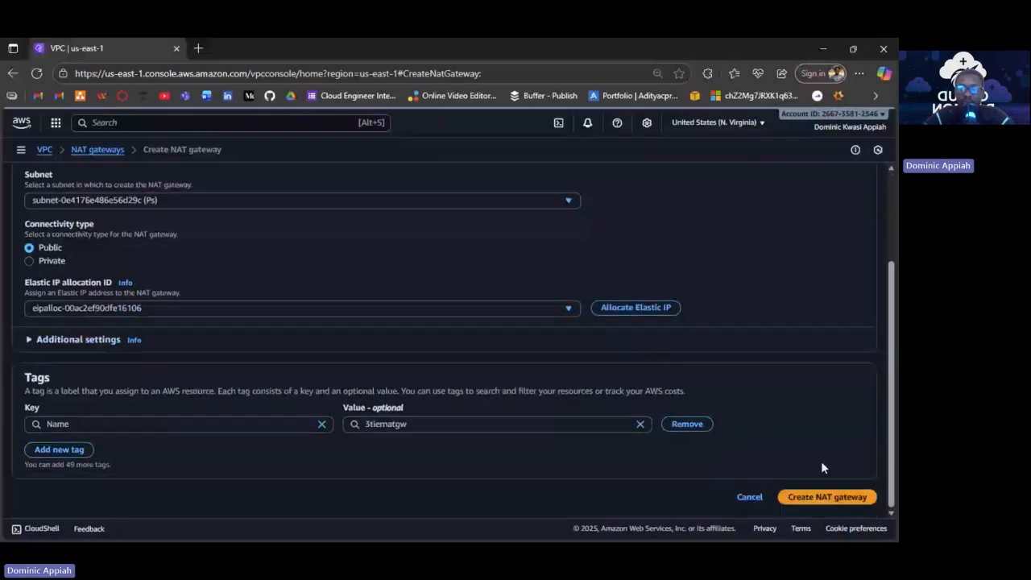
Create the NAT gateway, then create route table prt in VPC vpc-096c380a6e526e195 (3tier).
left_click(828, 496)
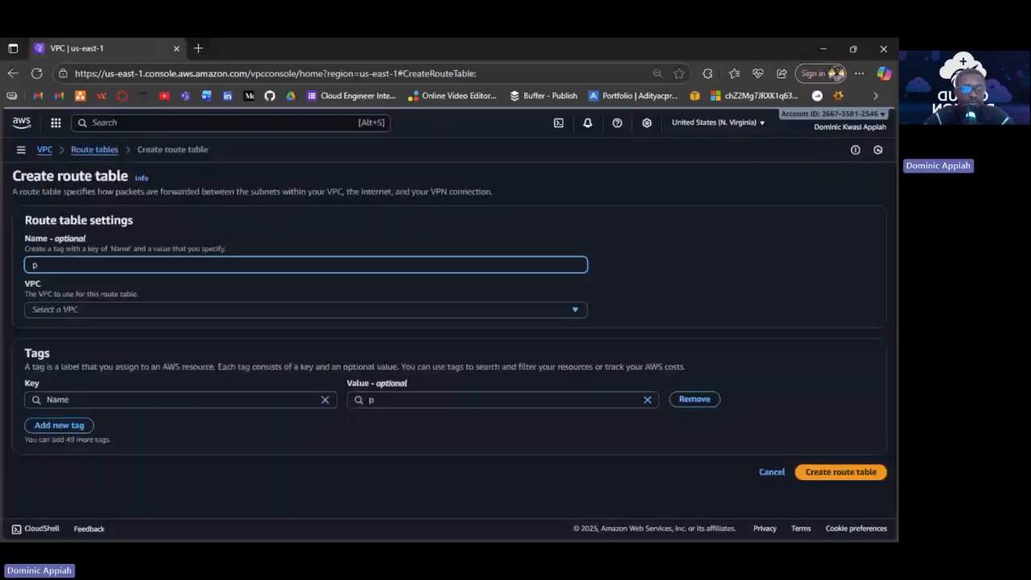
type("rt")
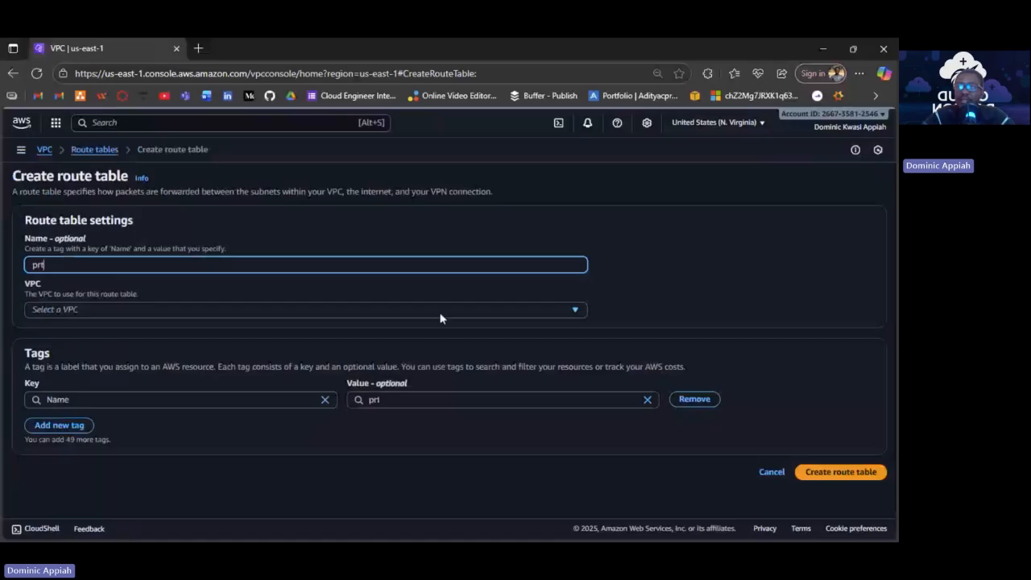
left_click(314, 309)
left_click(313, 361)
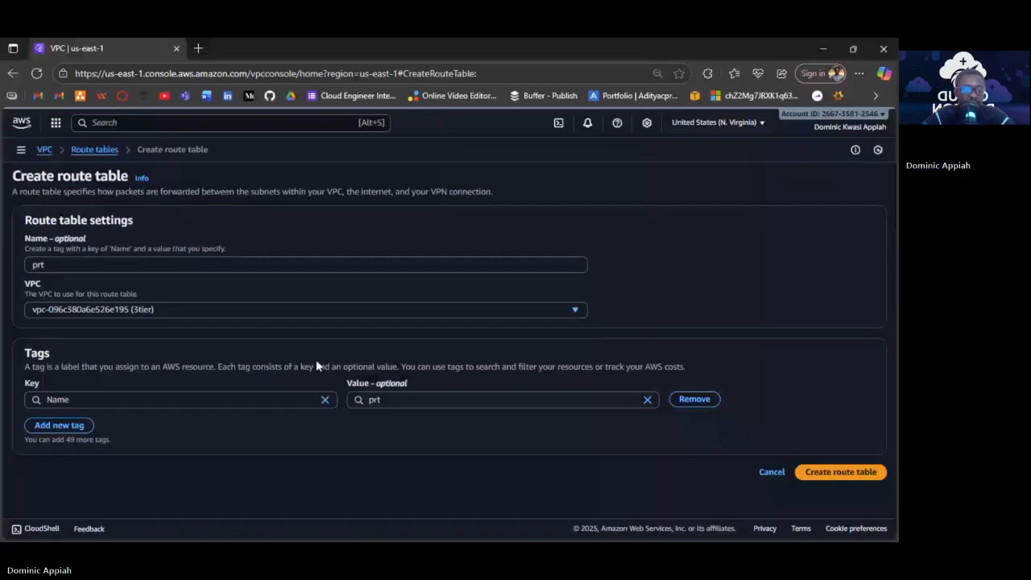
left_click(838, 474)
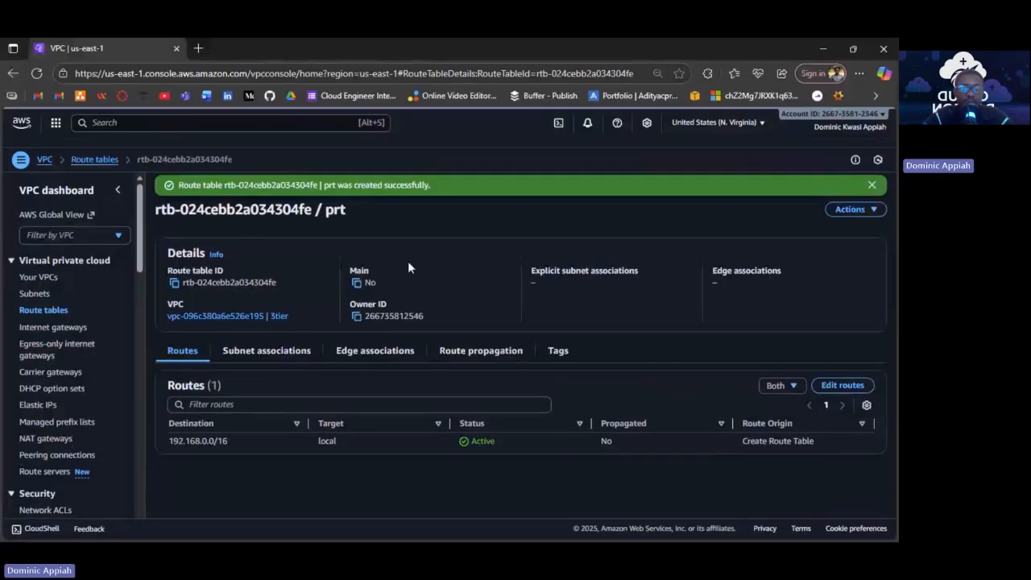
Create route table prrt assigned to VPC vpc-096c380a6e526e195 (3tier).
left_click(50, 299)
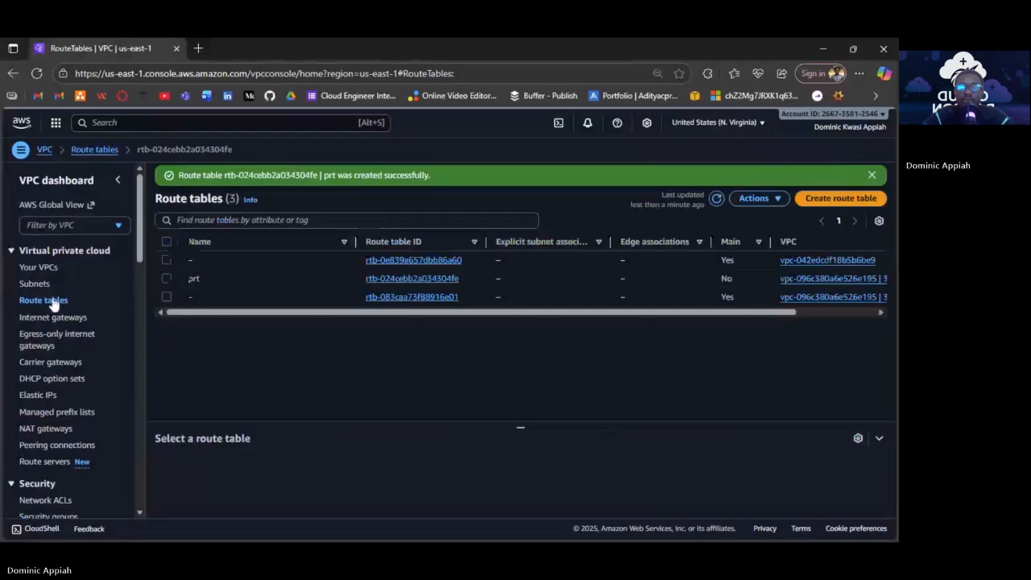
left_click(841, 198)
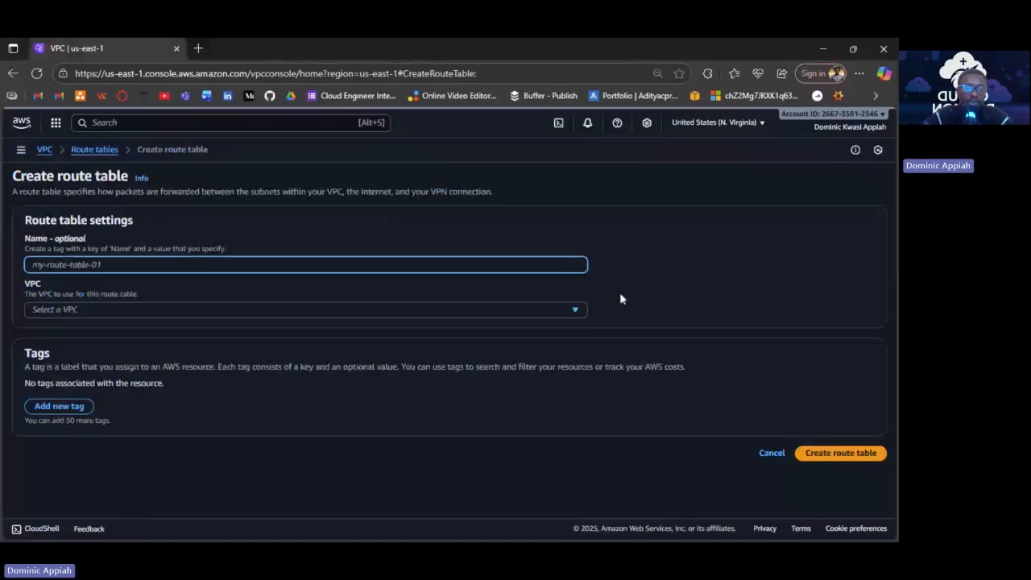
left_click(98, 151)
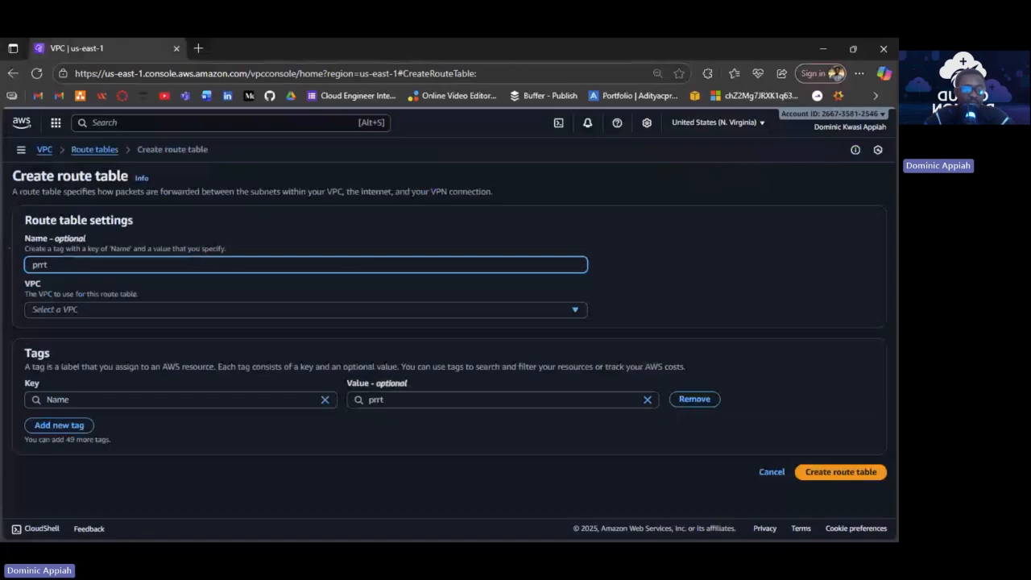
left_click(182, 310)
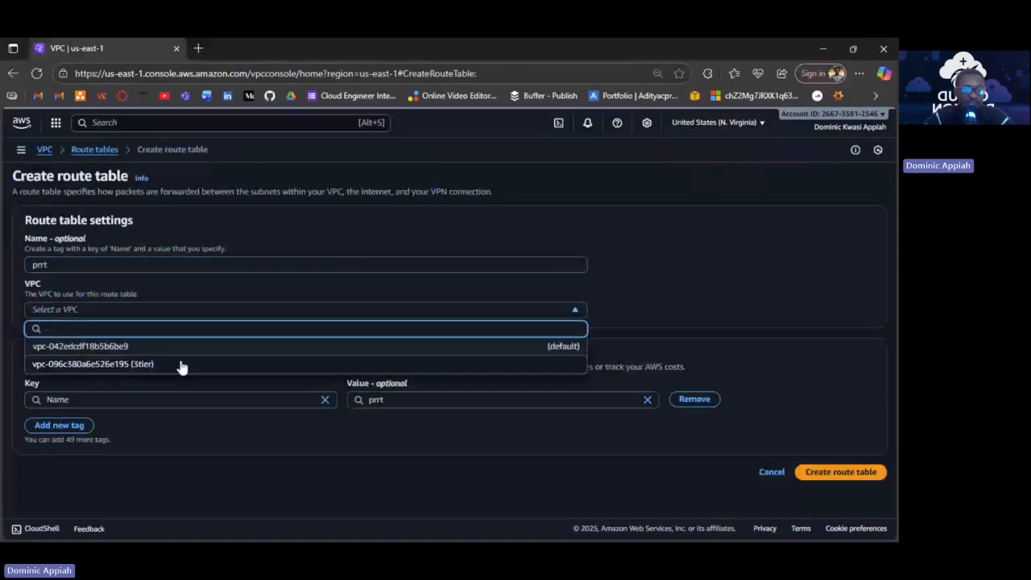
left_click(180, 364)
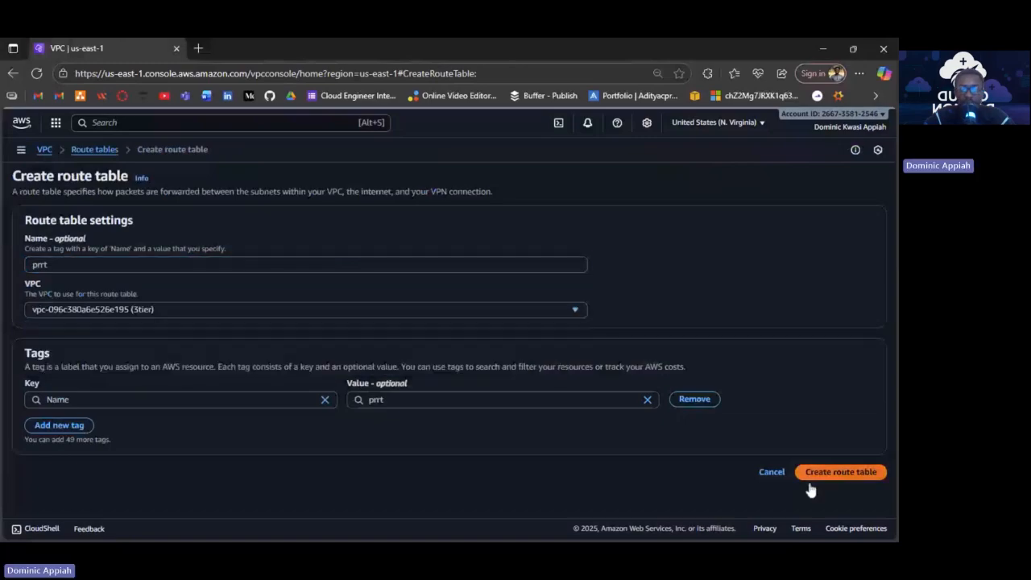
left_click(840, 474)
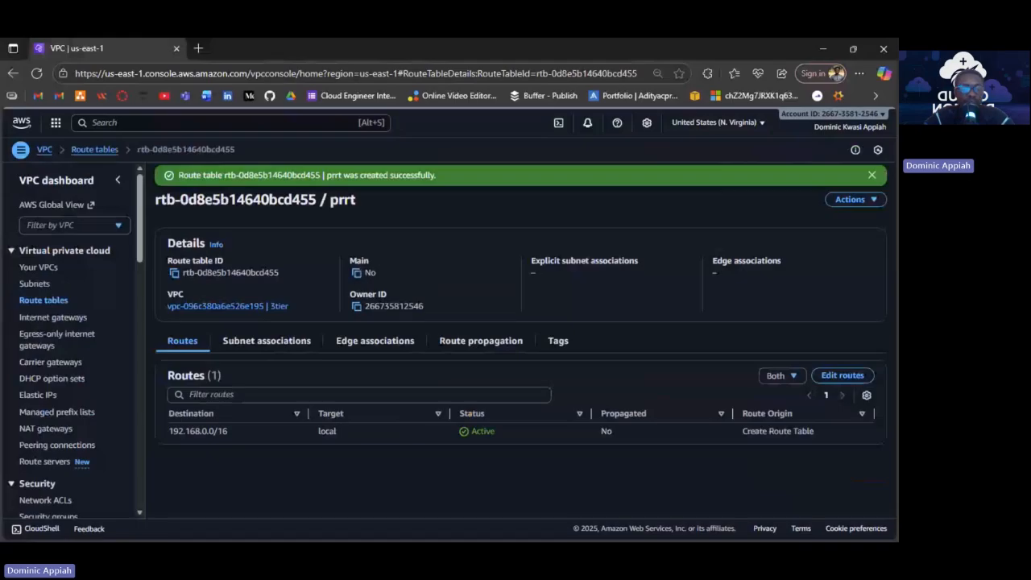
Select prt and view its Routes in an enlarged details pane.
left_click(53, 304)
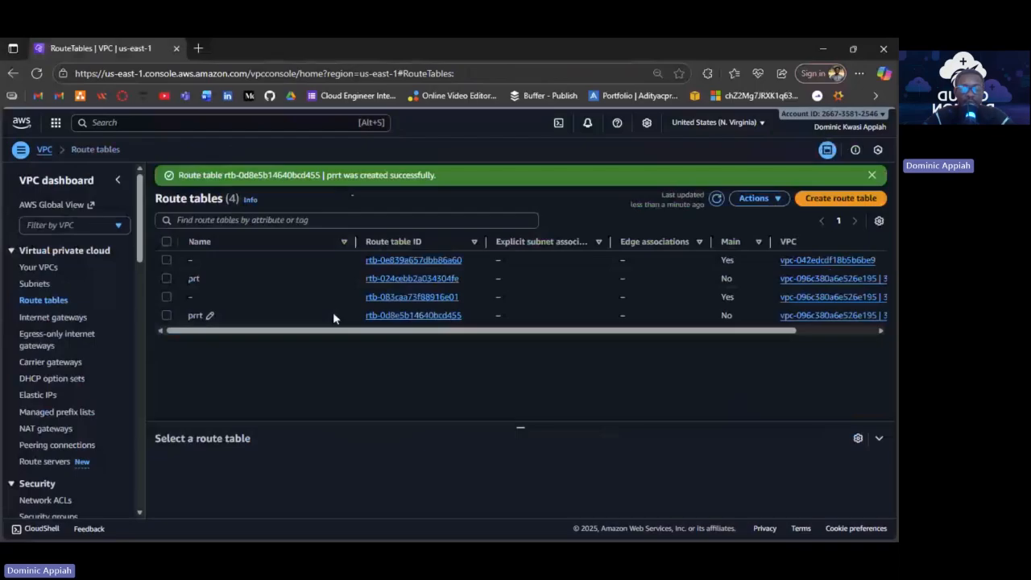
left_click(338, 278)
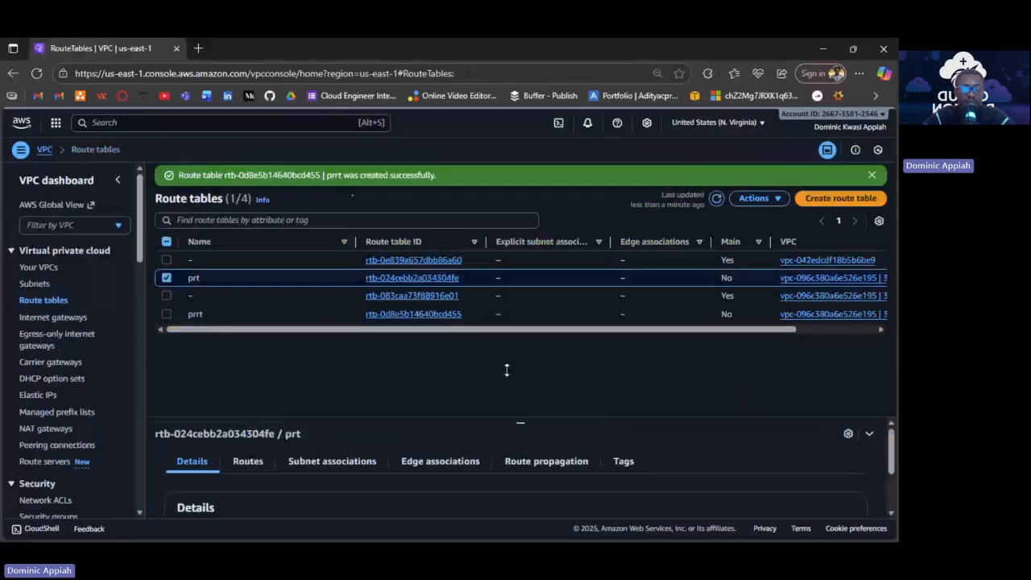
left_click_drag(520, 423, 507, 327)
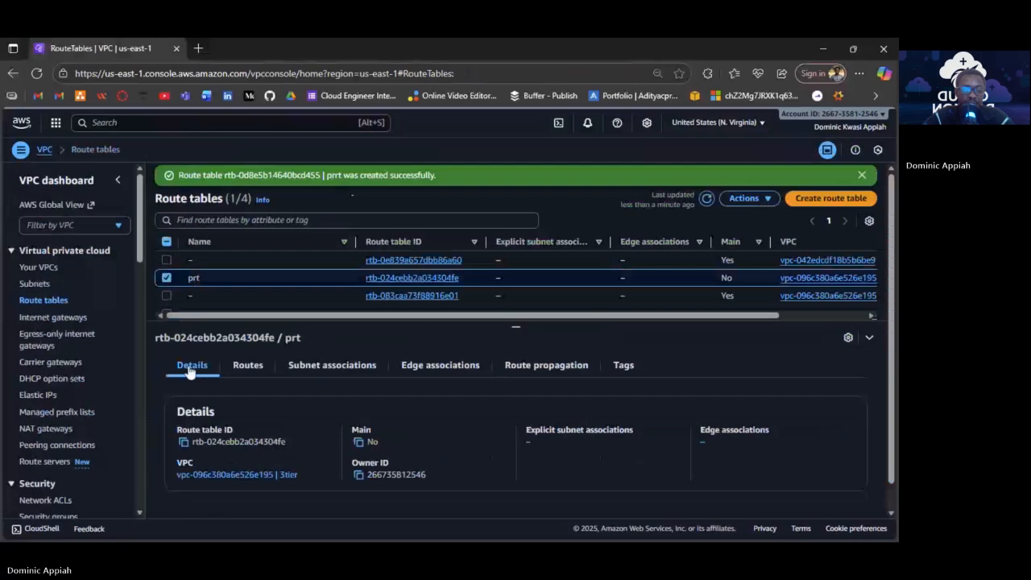
left_click(247, 365)
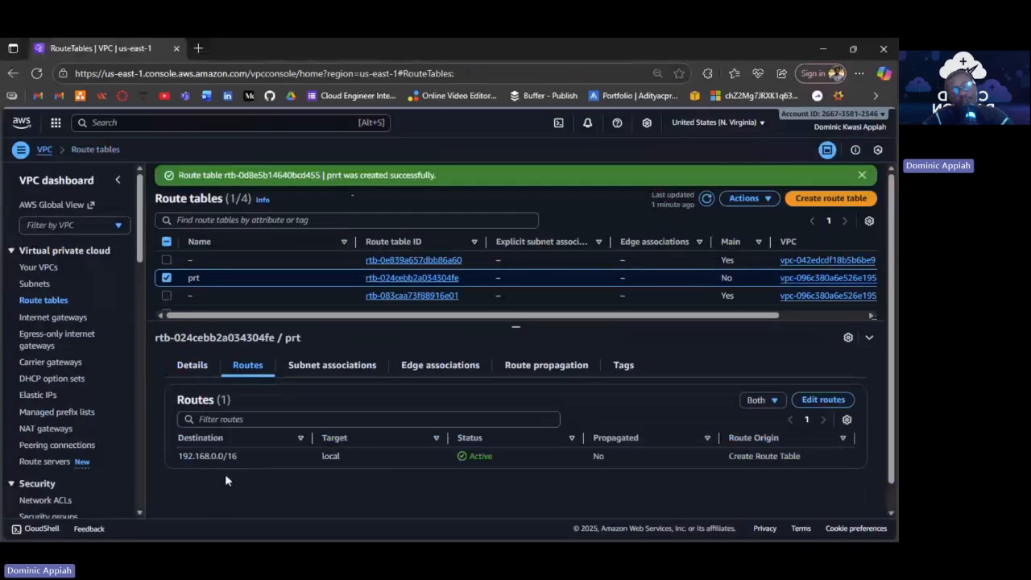
Review prt's subnet associations: none explicit, four subnets unassociated.
left_click(355, 365)
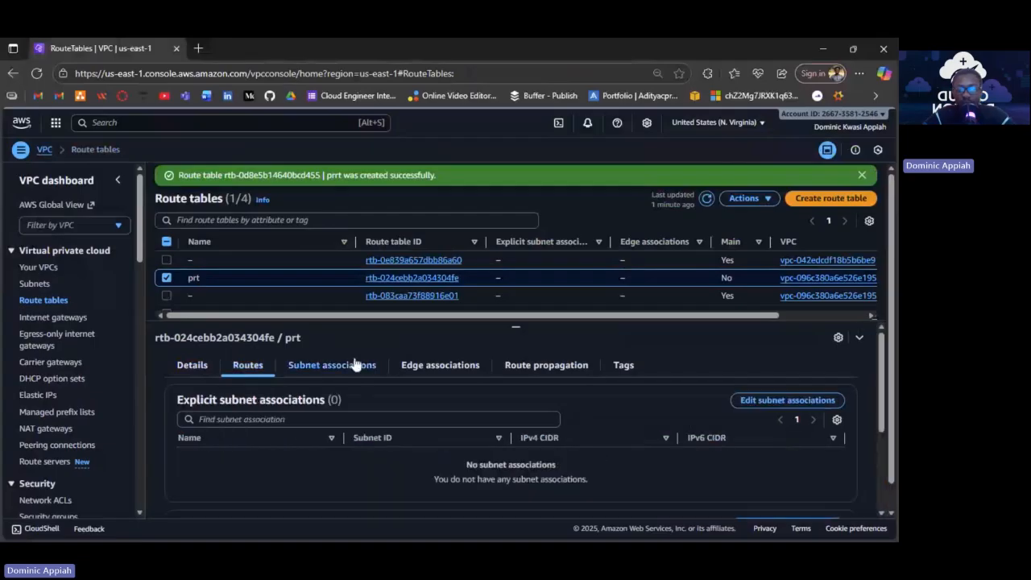
scroll(675, 428, "down", 1)
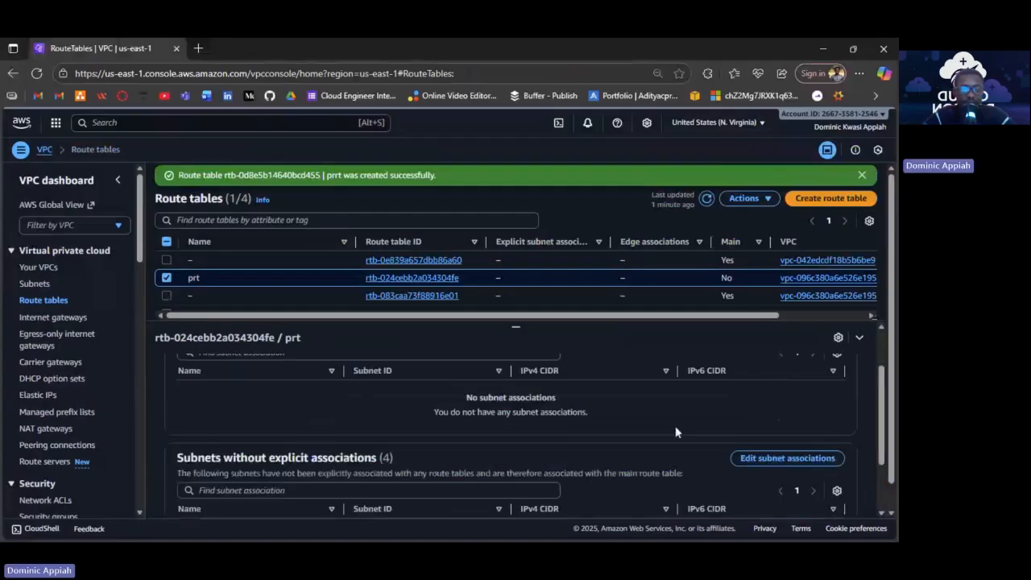
scroll(645, 430, "down", 1)
scroll(603, 425, "down", 1)
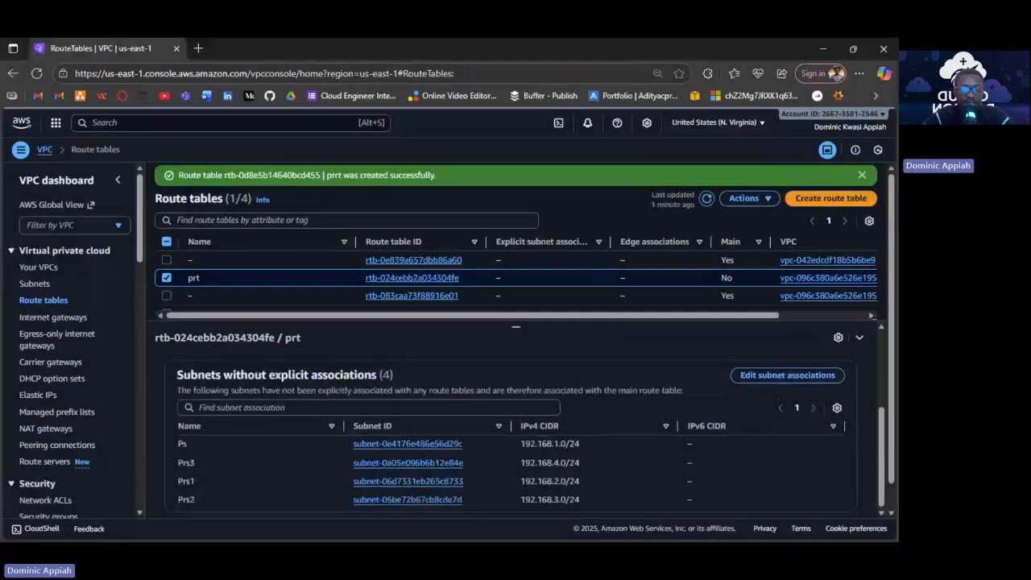
scroll(523, 503, "up", 3)
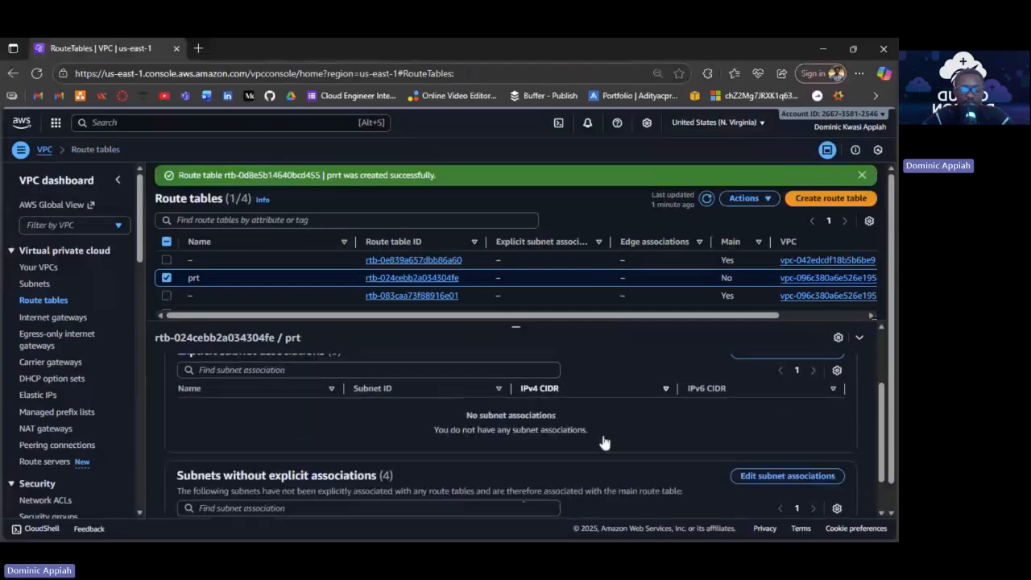
scroll(604, 443, "down", 2)
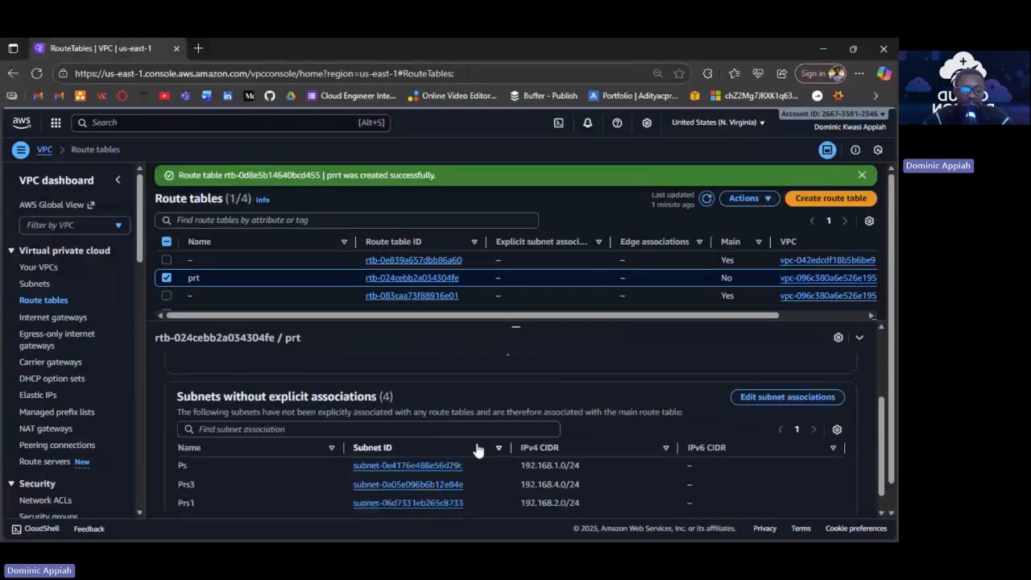
scroll(503, 468, "down", 1)
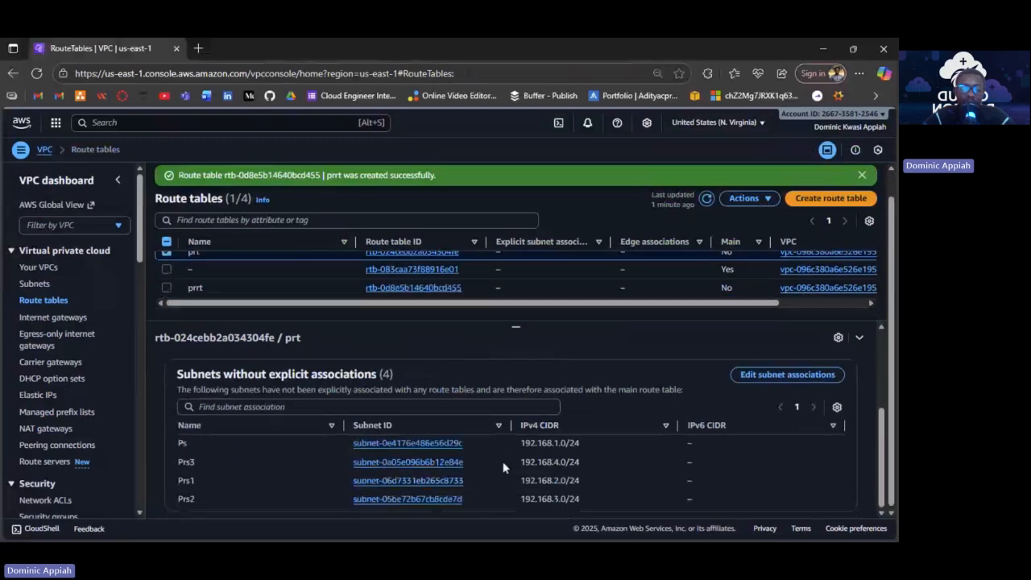
scroll(559, 431, "up", 2)
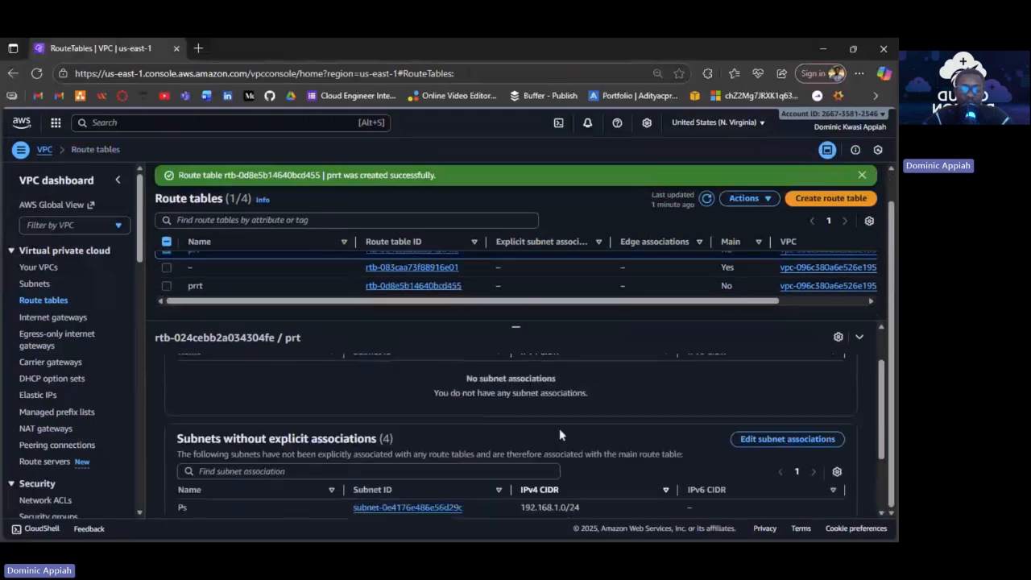
scroll(561, 436, "up", 2)
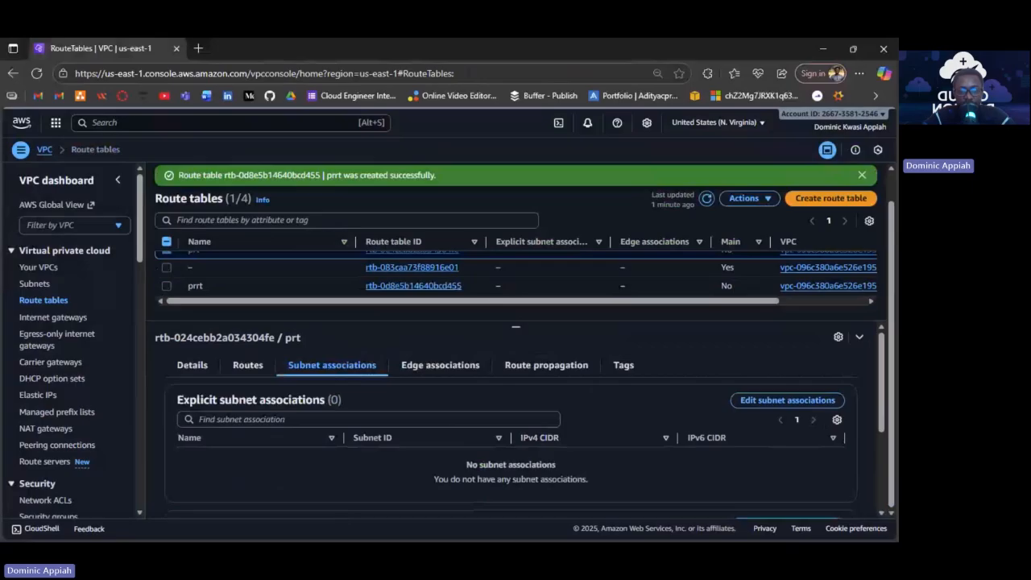
scroll(469, 386, "up", 1)
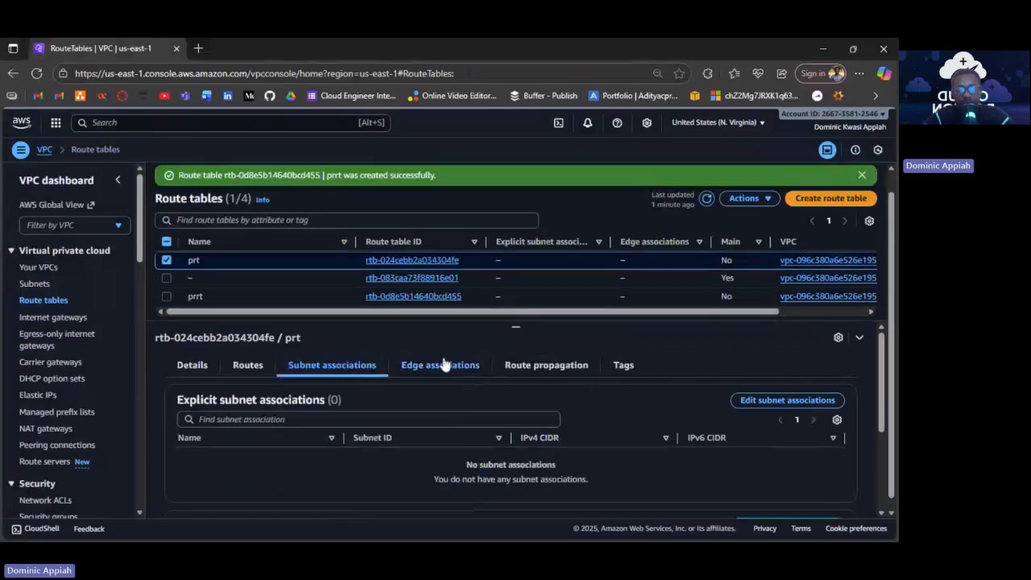
Try associating the internet gateway as a prt edge association, then undo it.
left_click(443, 366)
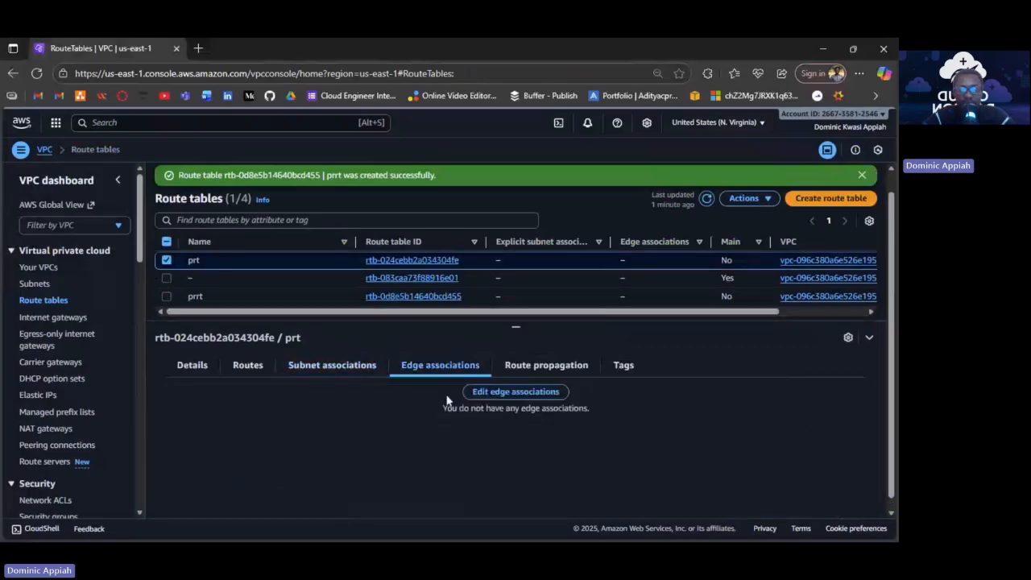
left_click(509, 400)
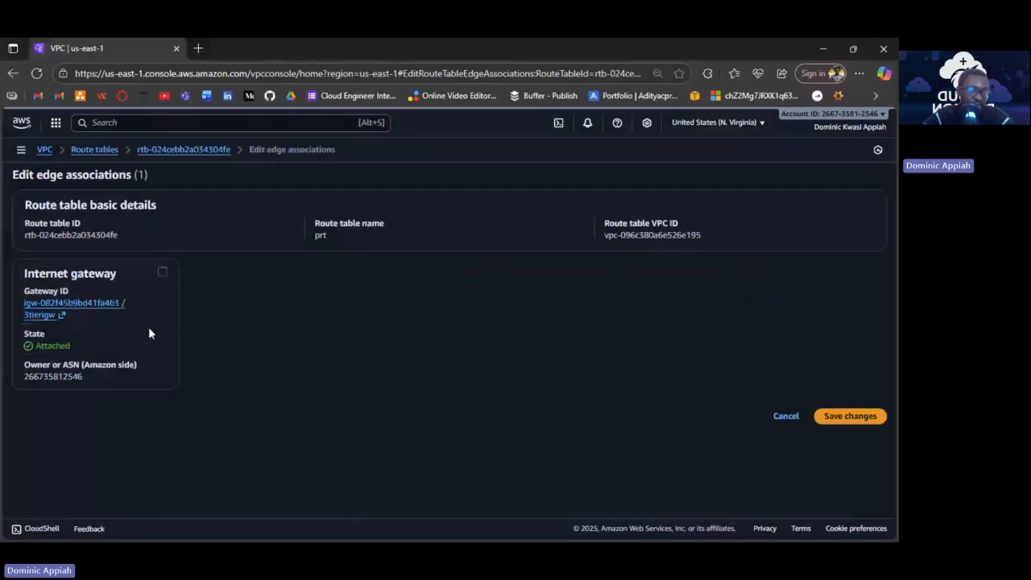
left_click(163, 274)
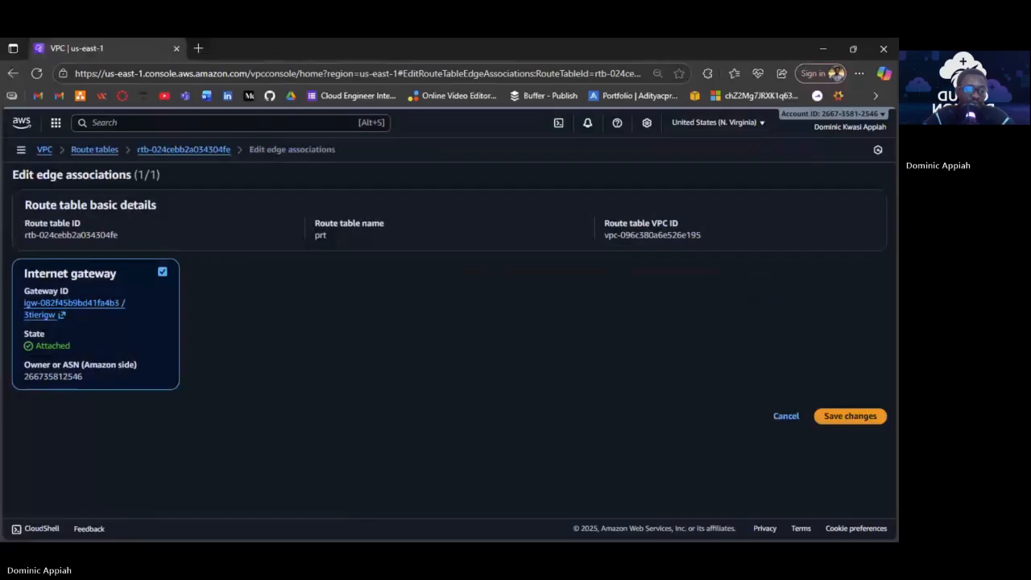
left_click(162, 272)
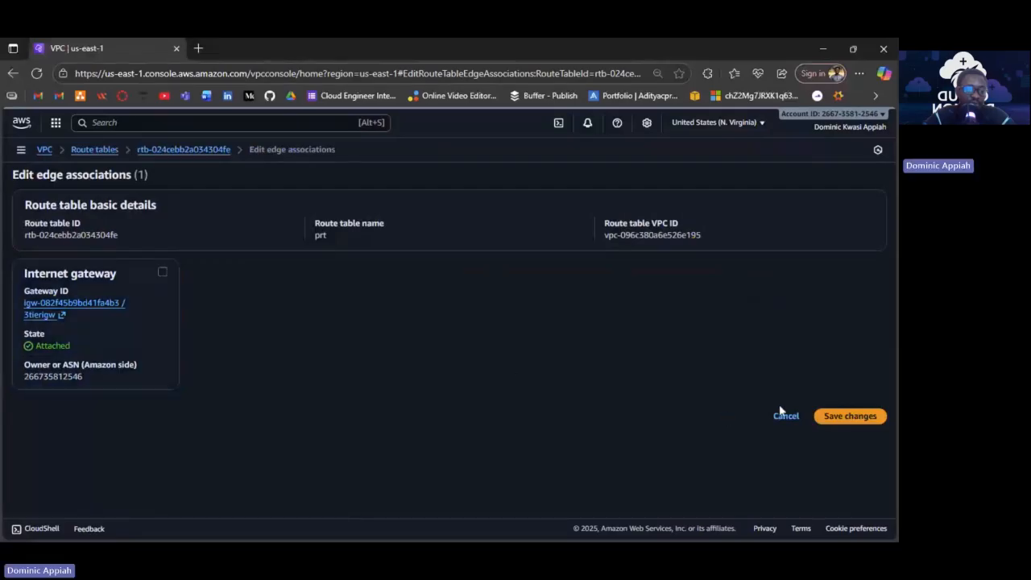
Return to prt's details page and check its Subnet associations tab.
left_click(191, 151)
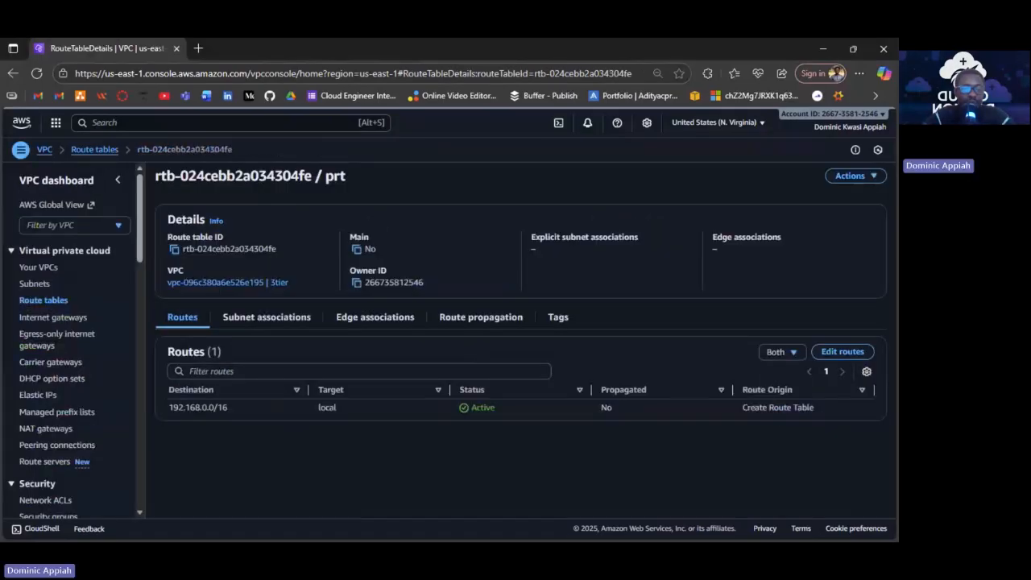
left_click(258, 322)
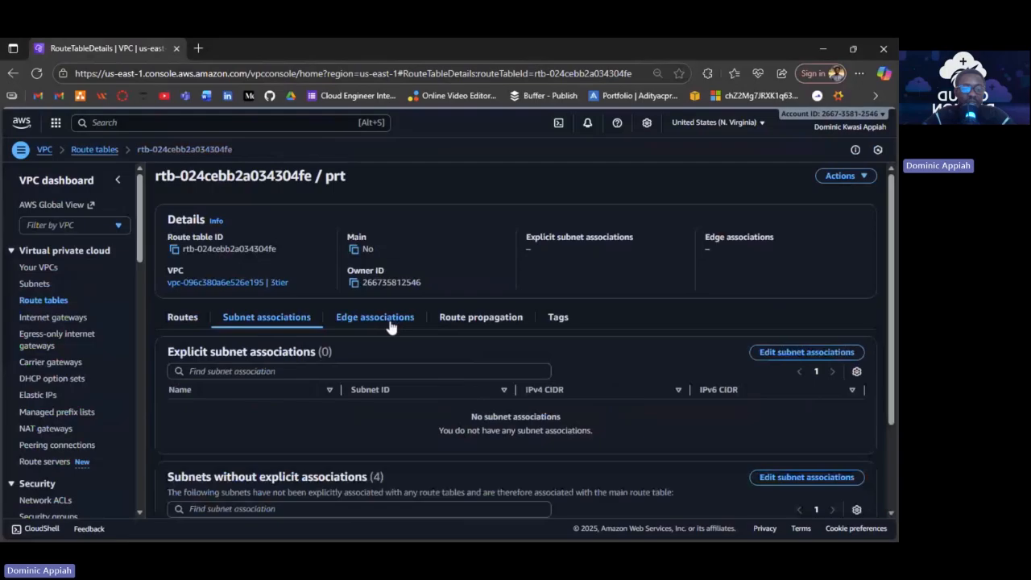
scroll(541, 450, "down", 1)
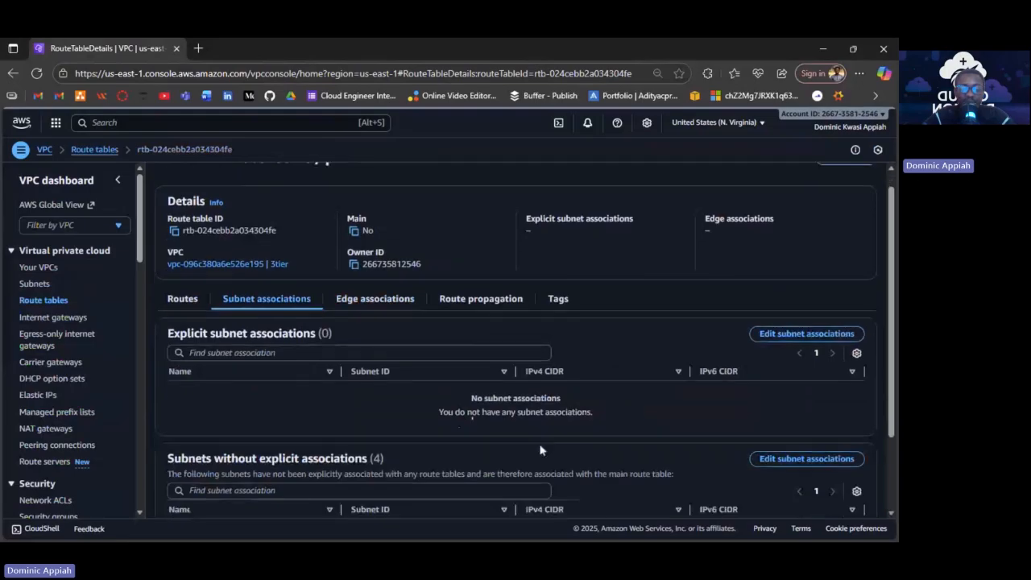
scroll(540, 450, "up", 1)
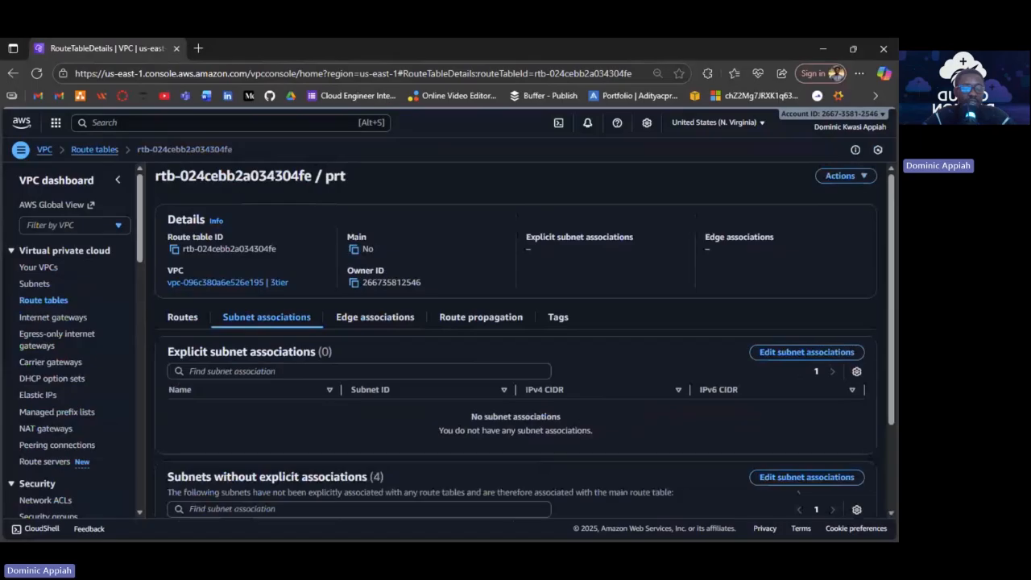
Explicitly associate subnet Ps with prt, then return to Route tables.
left_click(801, 479)
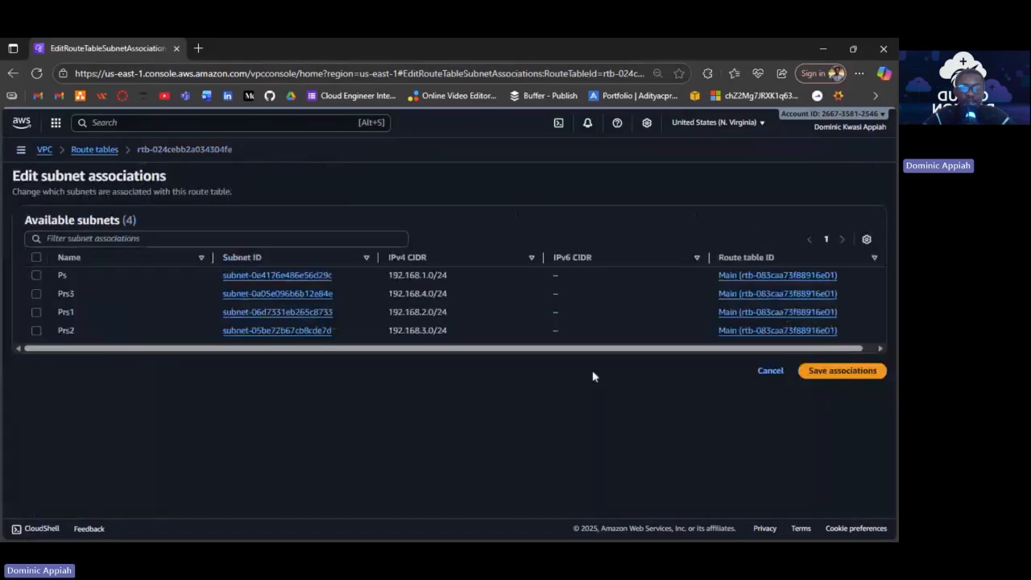
left_click(36, 275)
left_click(839, 445)
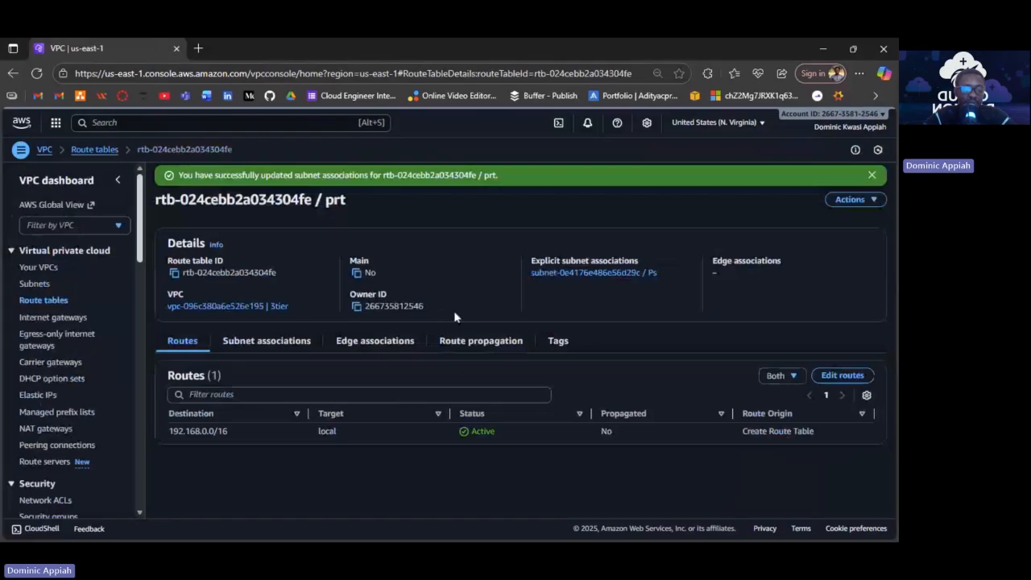
left_click(43, 300)
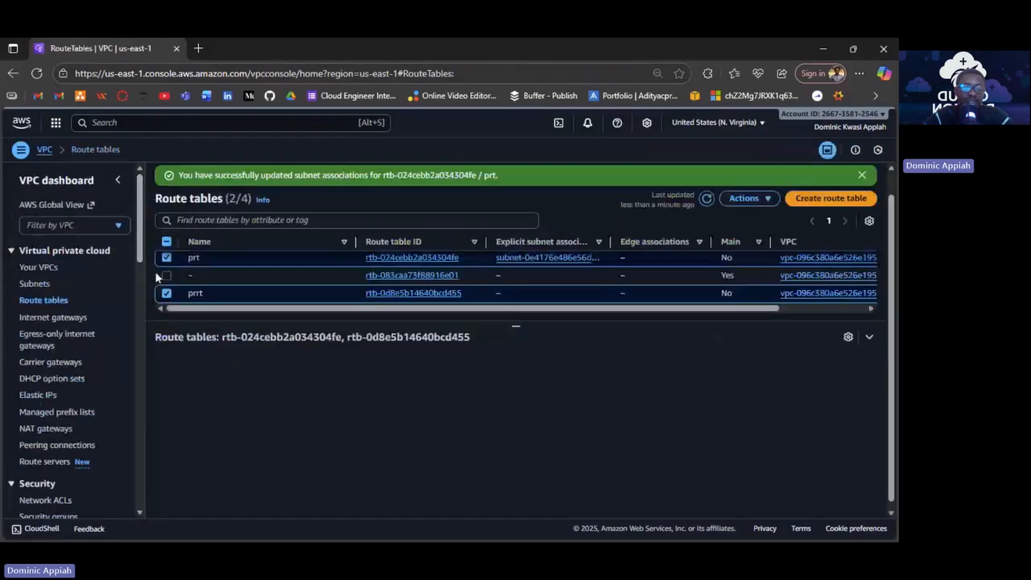
Show the prrt route table's subnet associations.
left_click(189, 295)
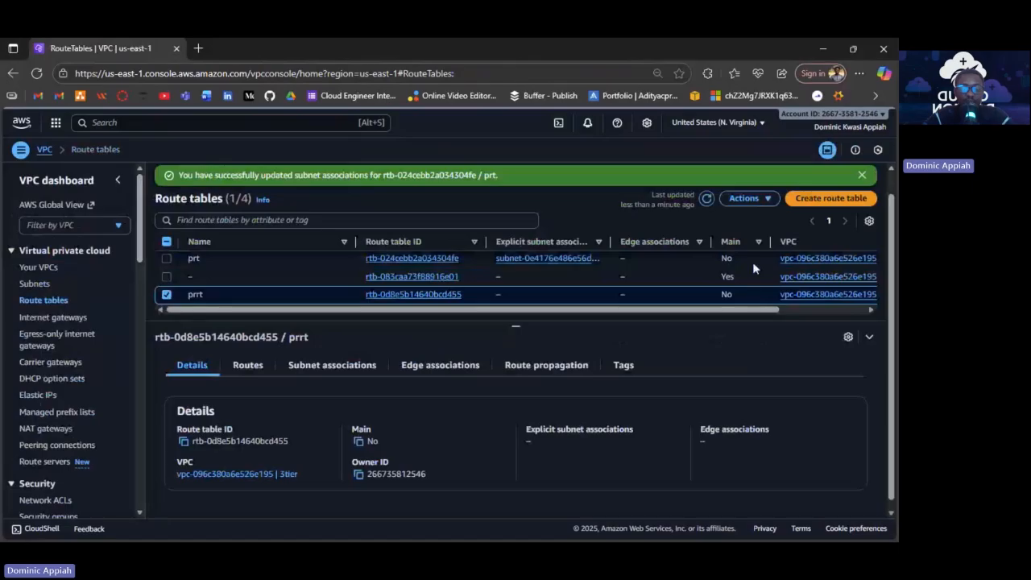
left_click(332, 365)
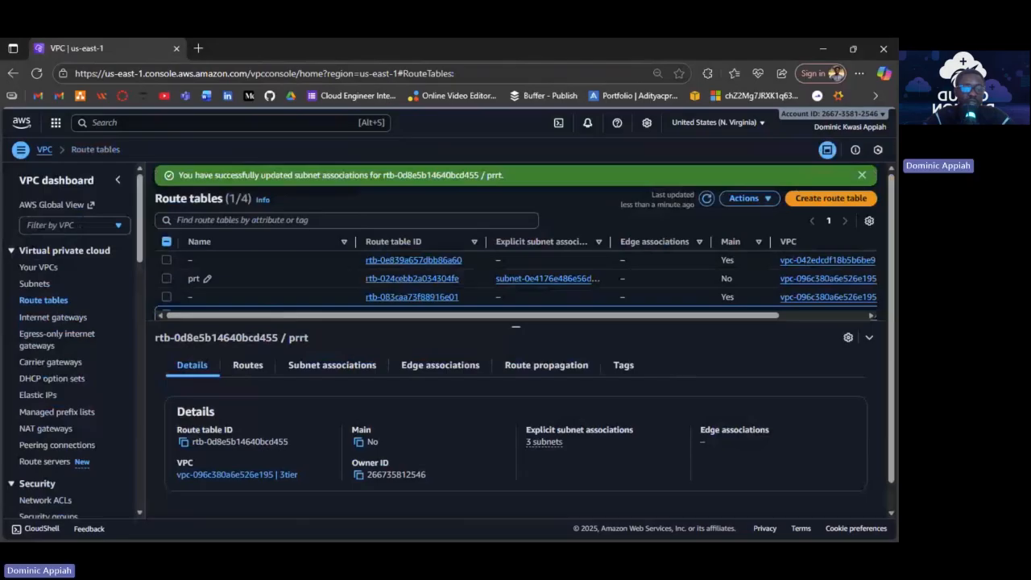
scroll(208, 278, "down", 1)
Deselect prrt and bring up the prt route table's details instead.
left_click(166, 290)
left_click(166, 294)
left_click(166, 295)
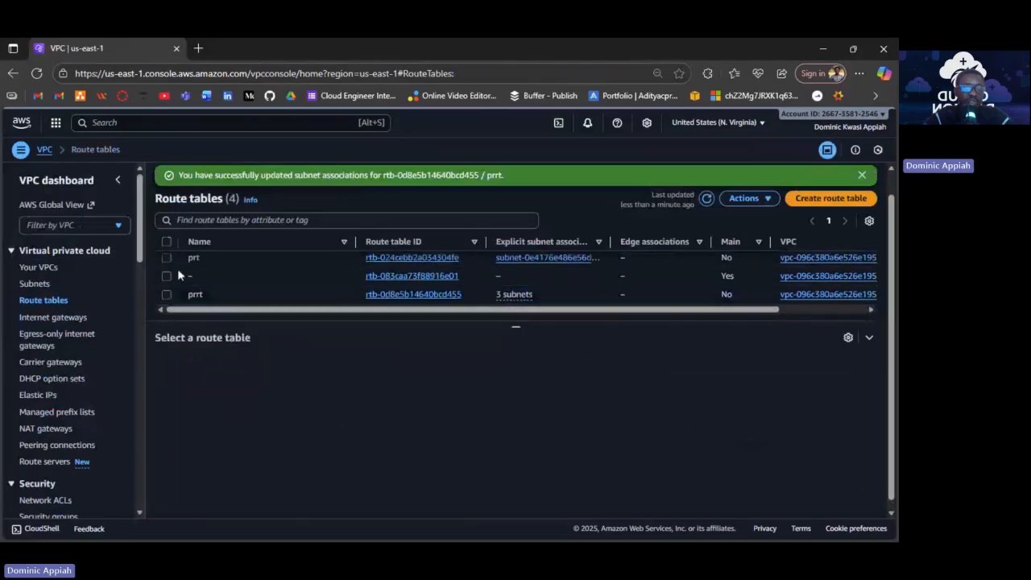
left_click(167, 257)
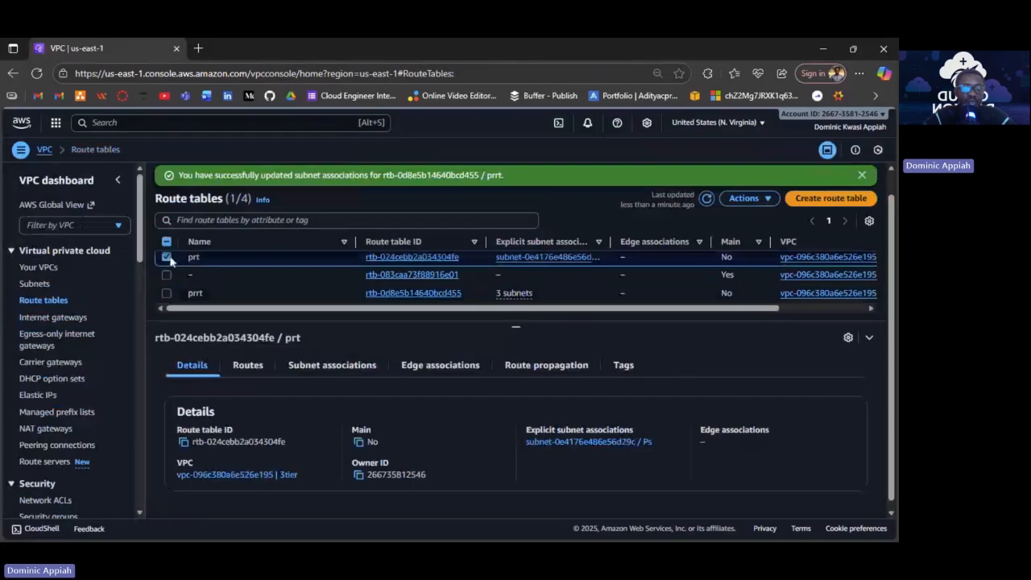
Add a 0.0.0.0/0 route to internet gateway igw-082f45b9bd41fa4b3 in prt and save it.
left_click(234, 368)
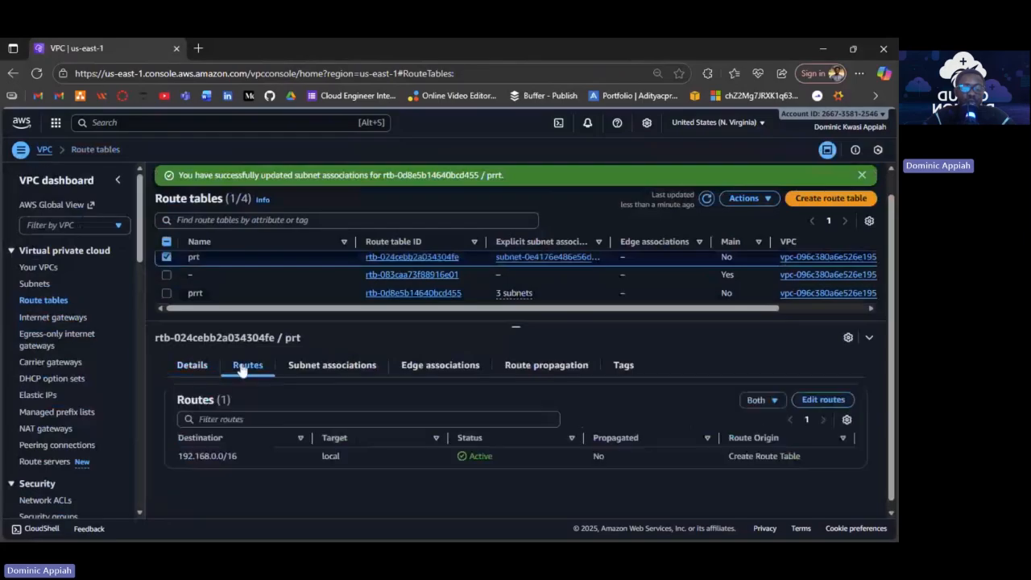
left_click(804, 400)
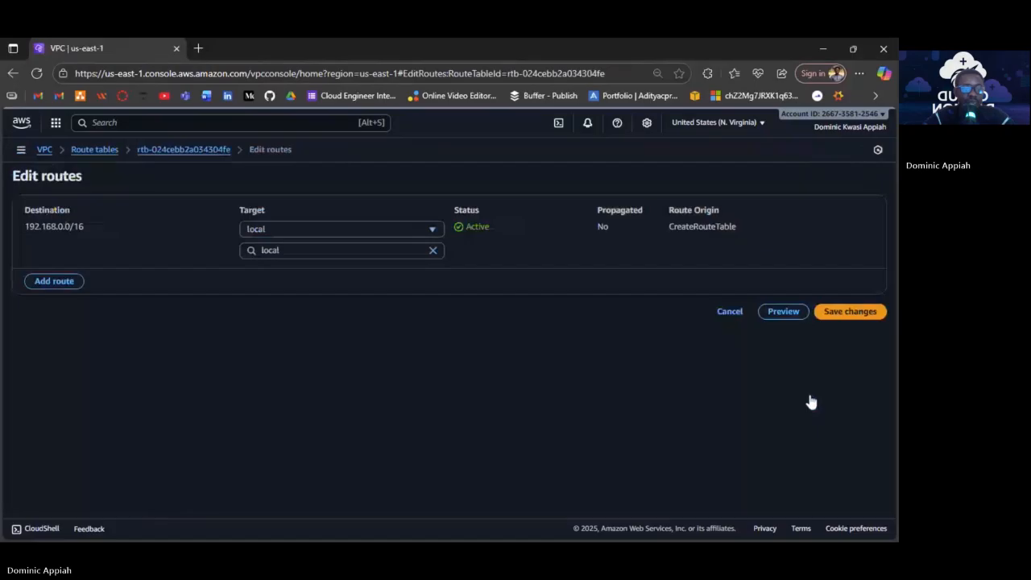
left_click(54, 282)
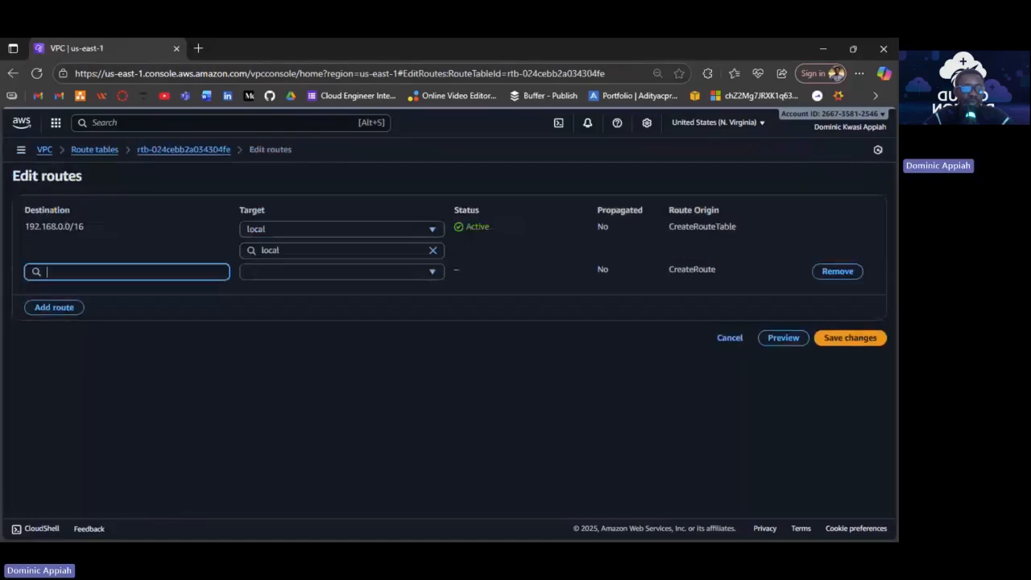
left_click(97, 272)
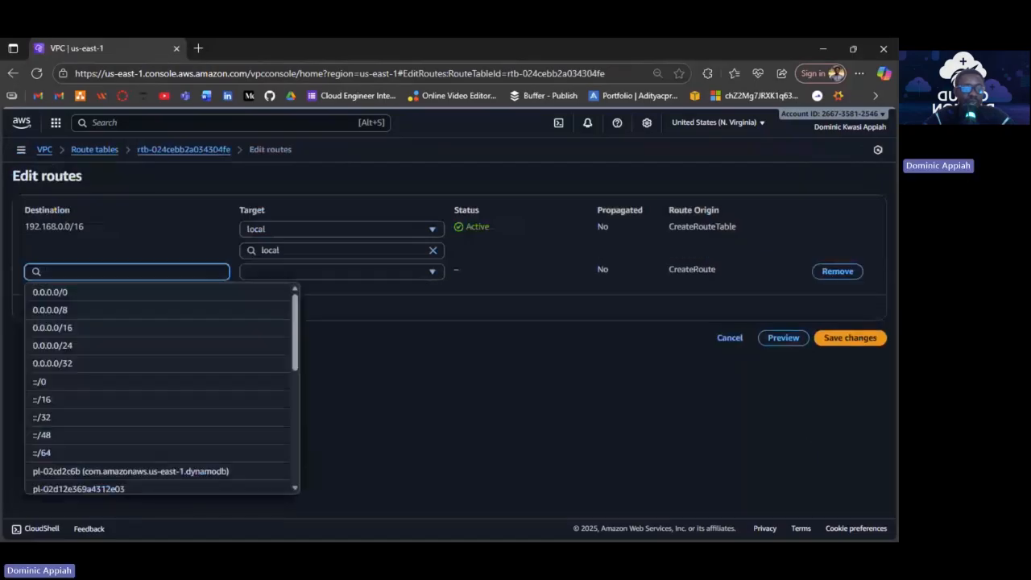
left_click(94, 295)
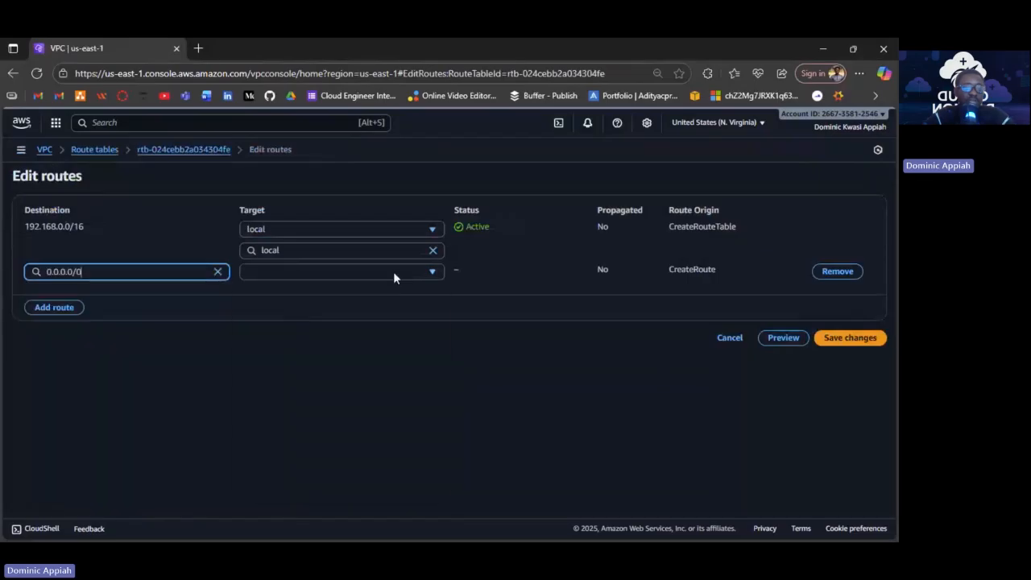
left_click(393, 271)
left_click(308, 382)
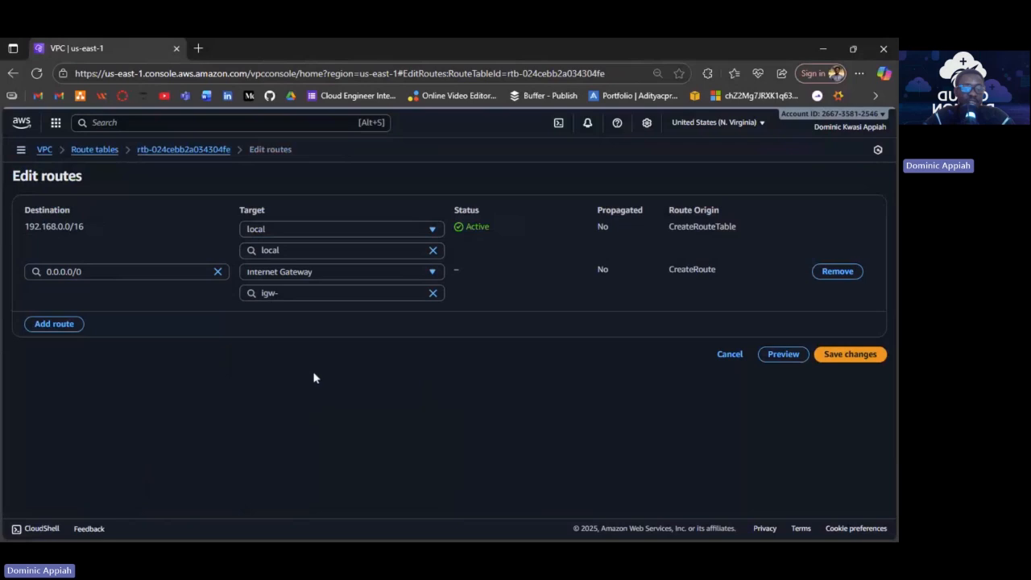
left_click(358, 294)
left_click(357, 332)
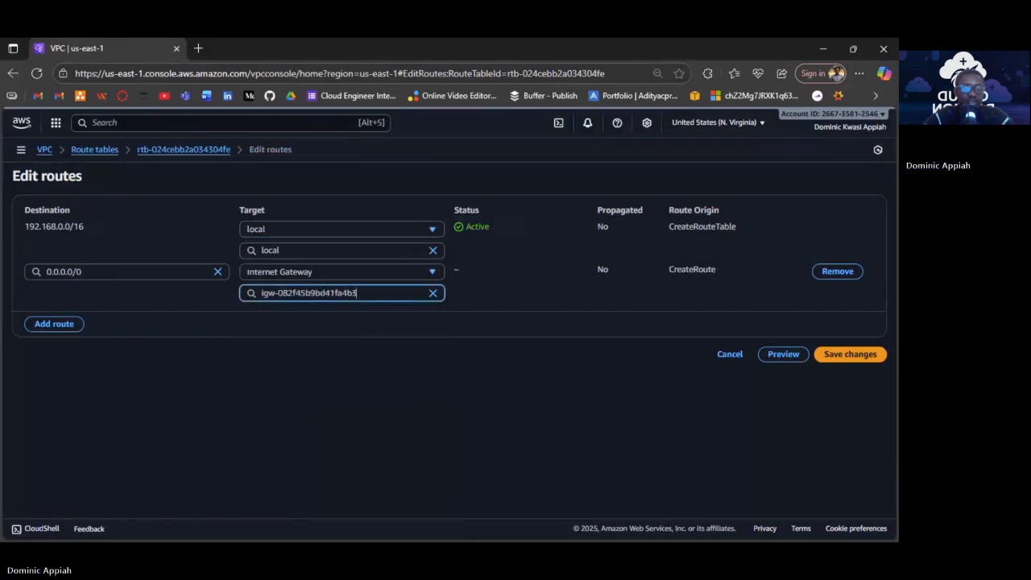
left_click(860, 356)
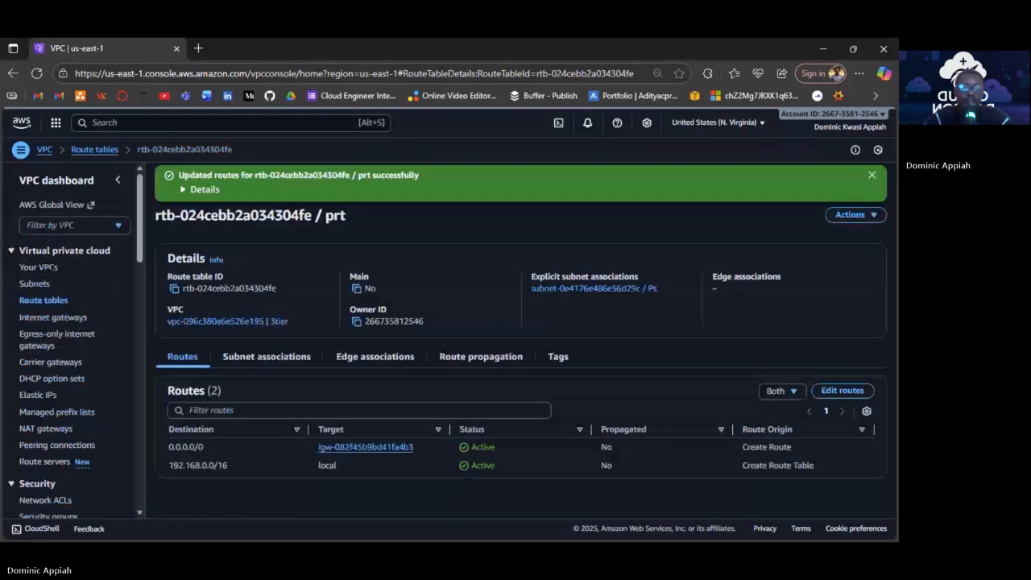
left_click(44, 303)
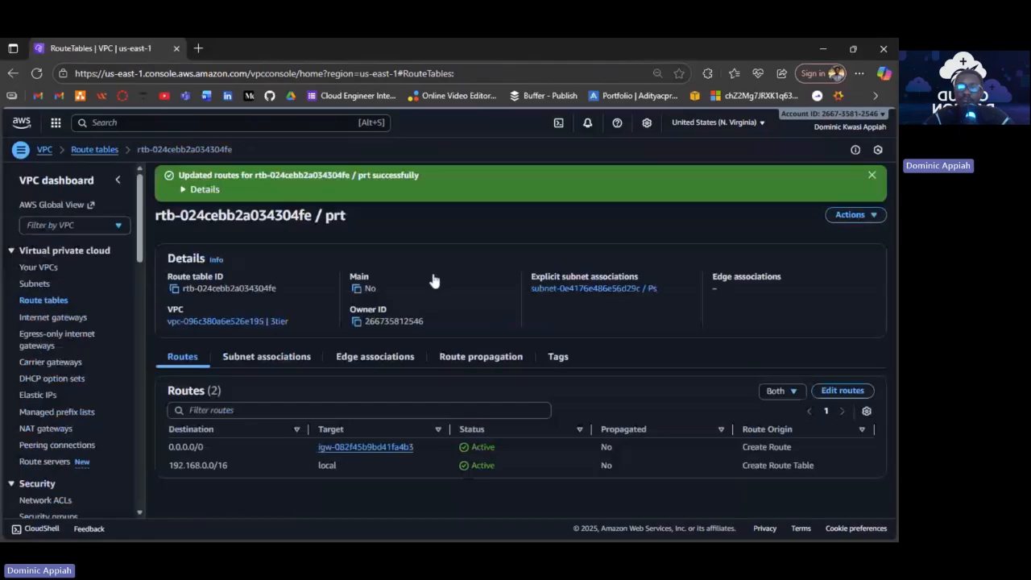
Select the prrt route table and start editing its routes.
left_click(166, 293)
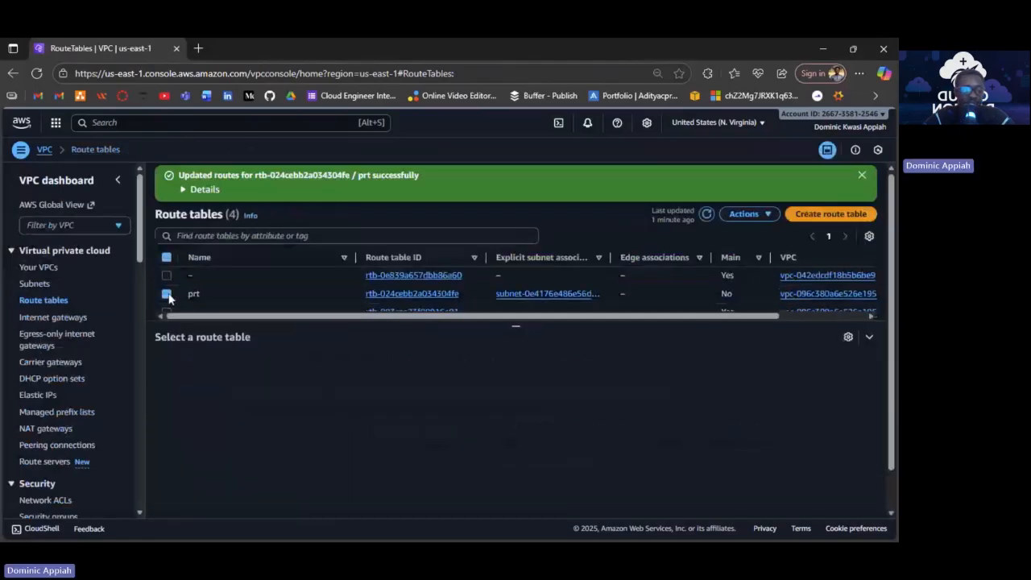
scroll(168, 299, "down", 1)
left_click(167, 294)
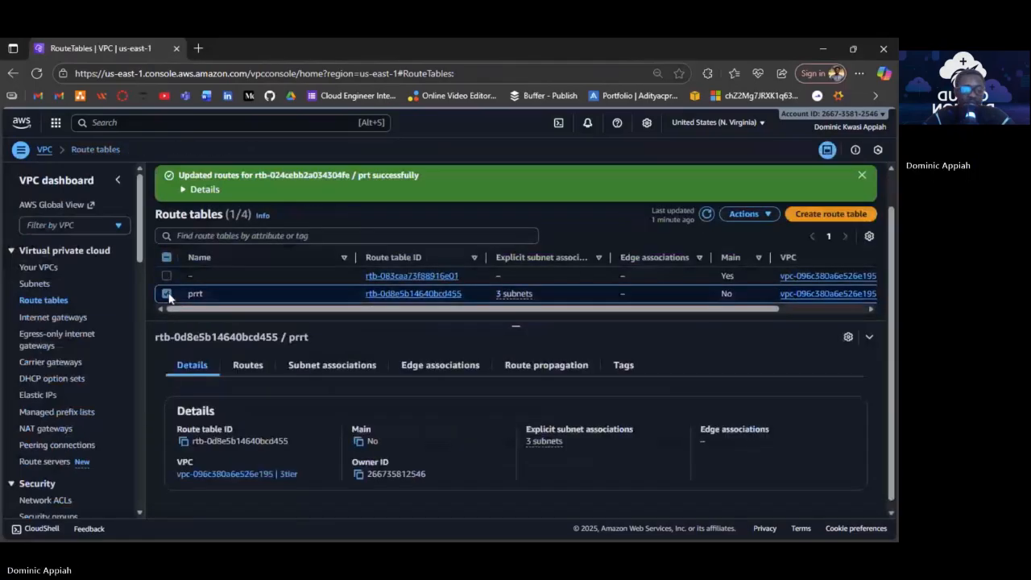
left_click(260, 366)
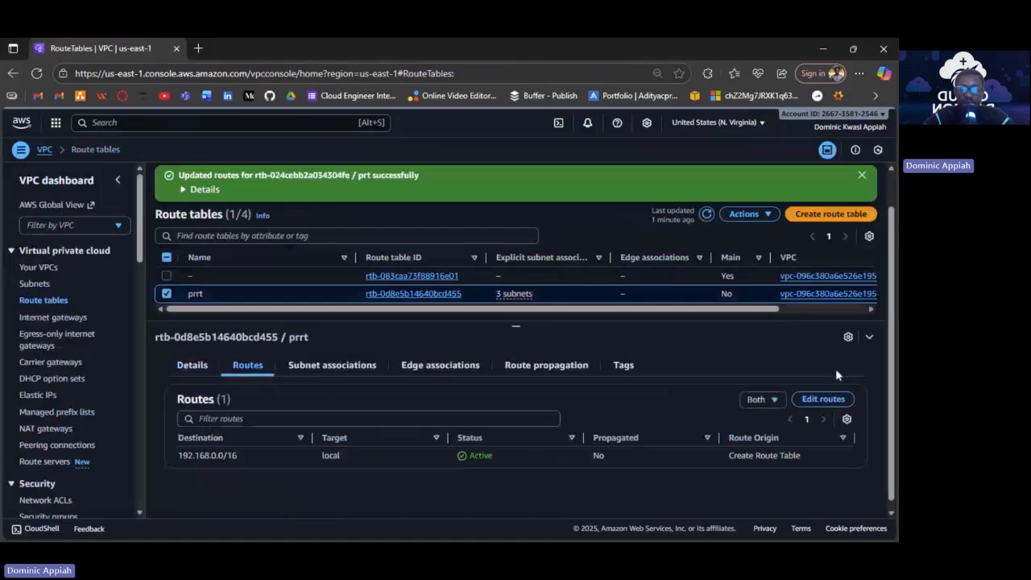
left_click(805, 400)
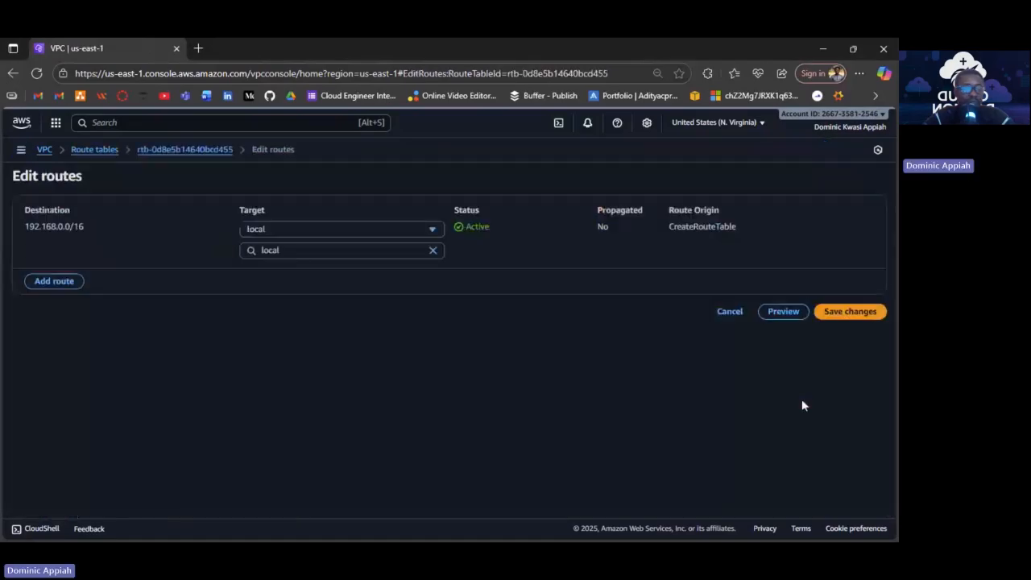
Add a 0.0.0.0/0 route targeting NAT gateway nat-0ab269efbca2e0459 and save.
left_click(53, 281)
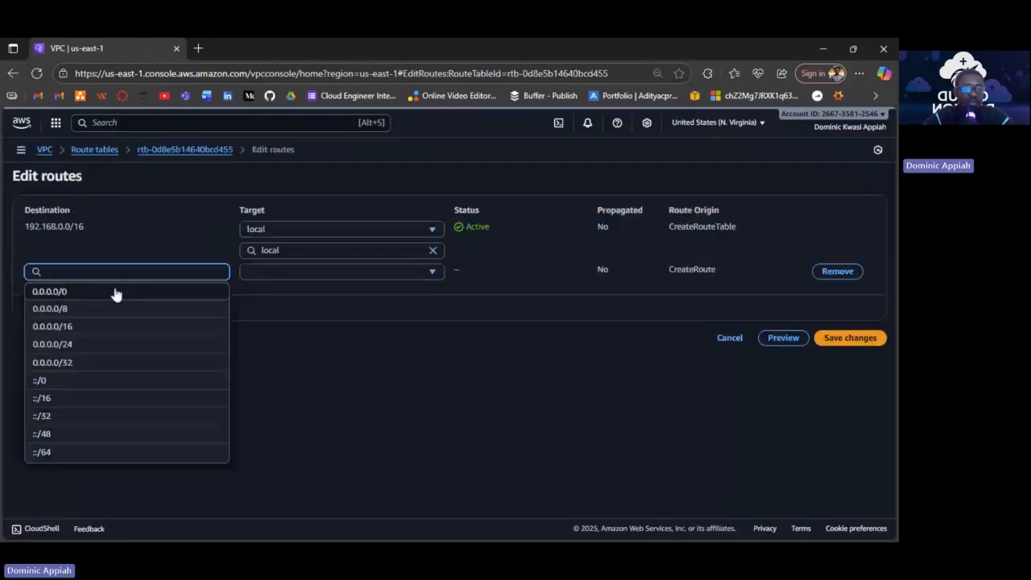
left_click(115, 293)
left_click(283, 271)
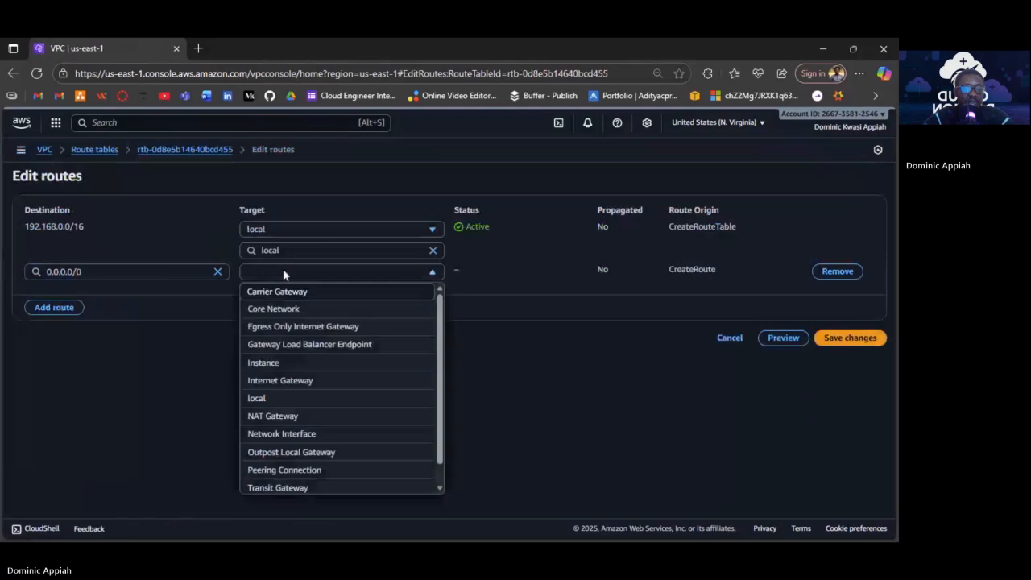
left_click(272, 416)
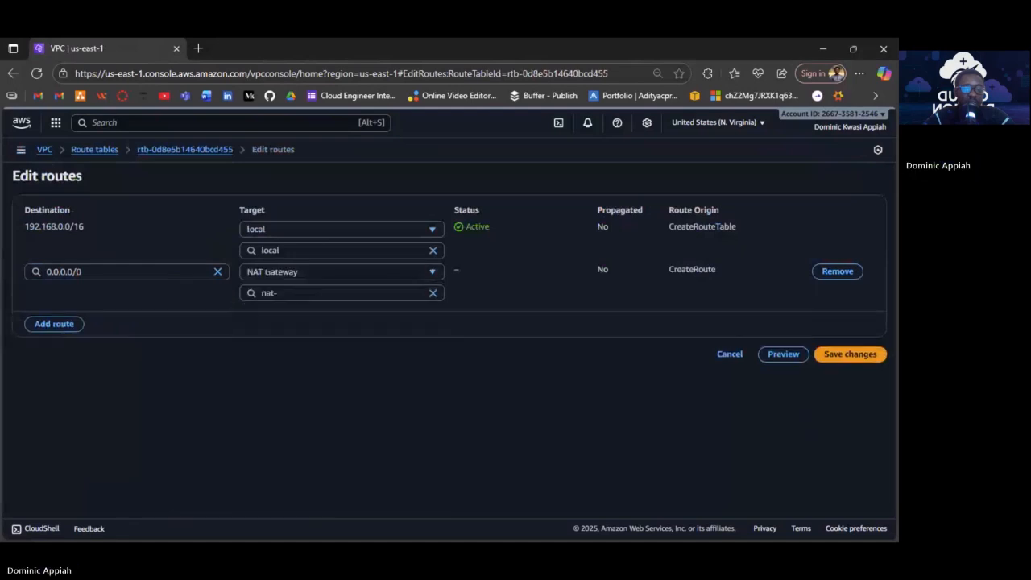
left_click(332, 292)
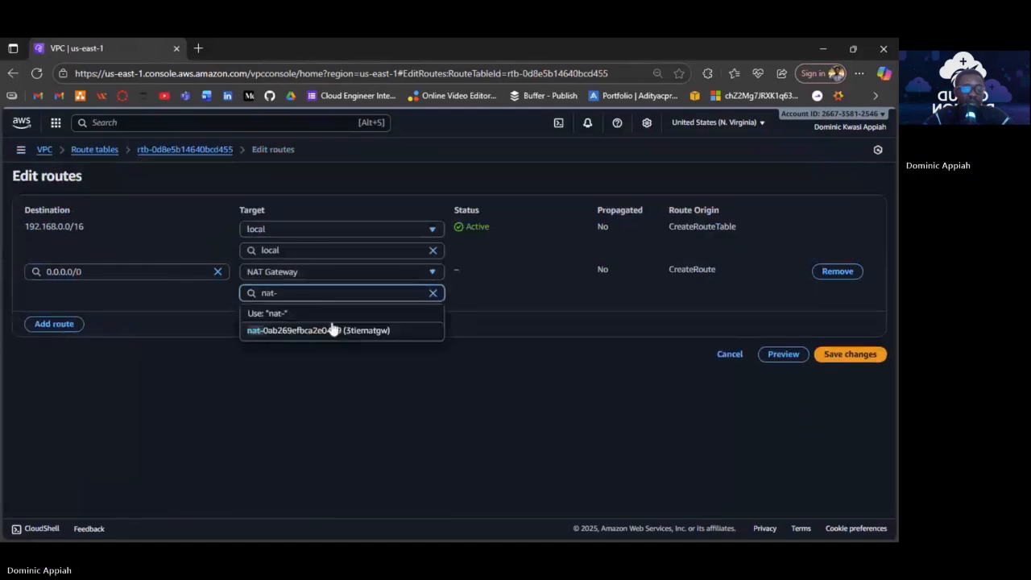
left_click(333, 330)
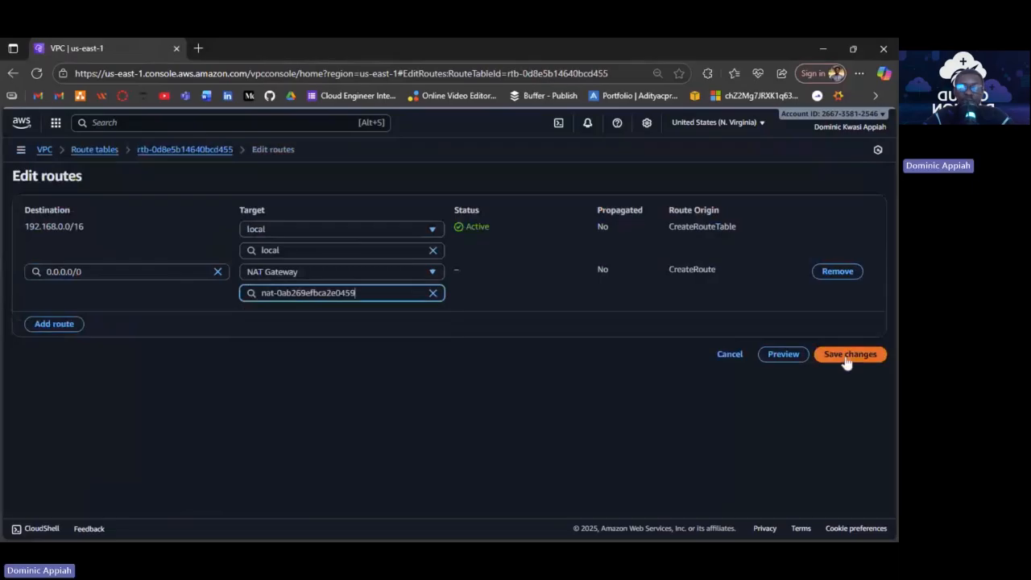
left_click(846, 358)
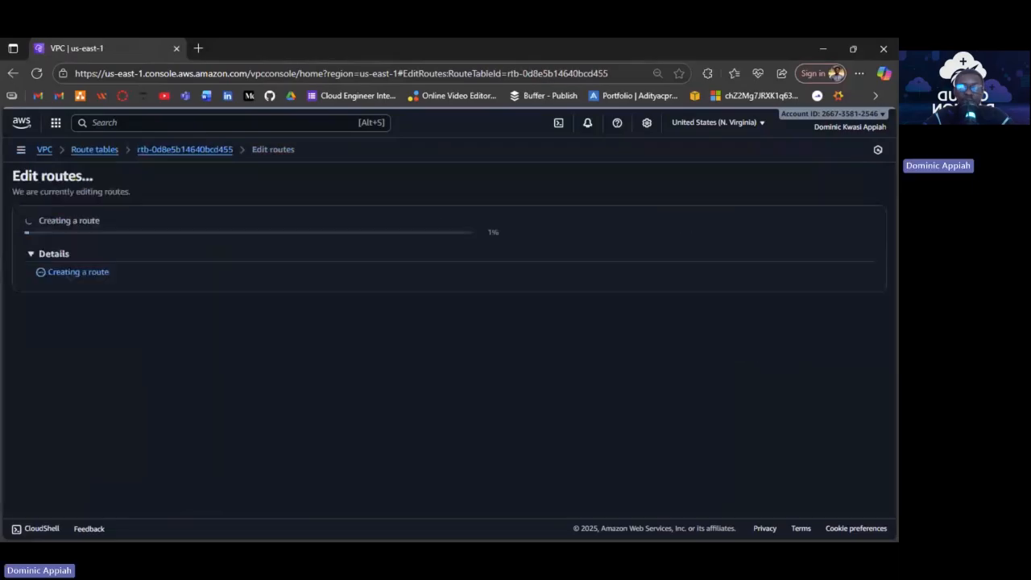
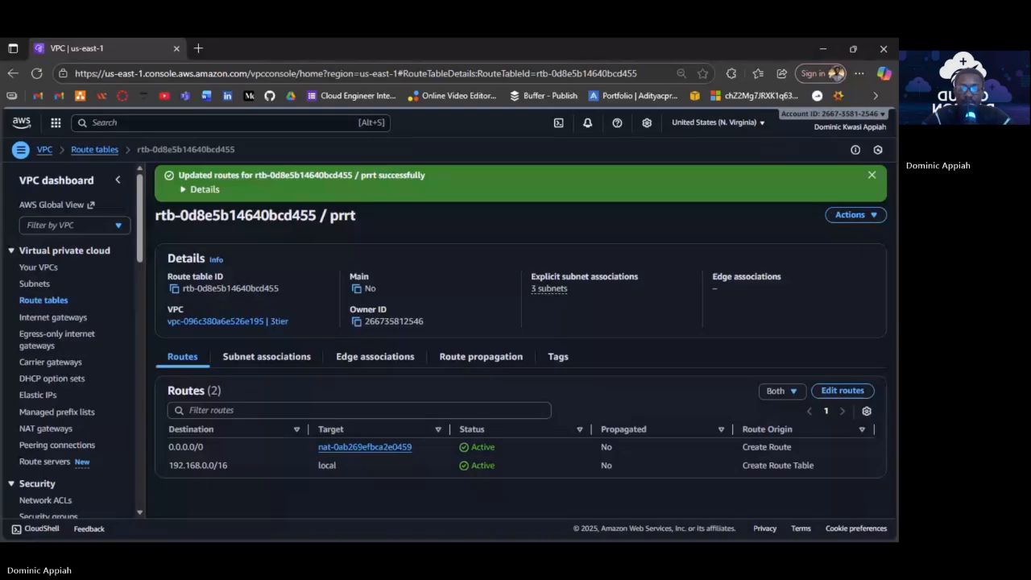
Return to the VPC console and open the Security Groups list of three existing groups.
key("alt+Tab")
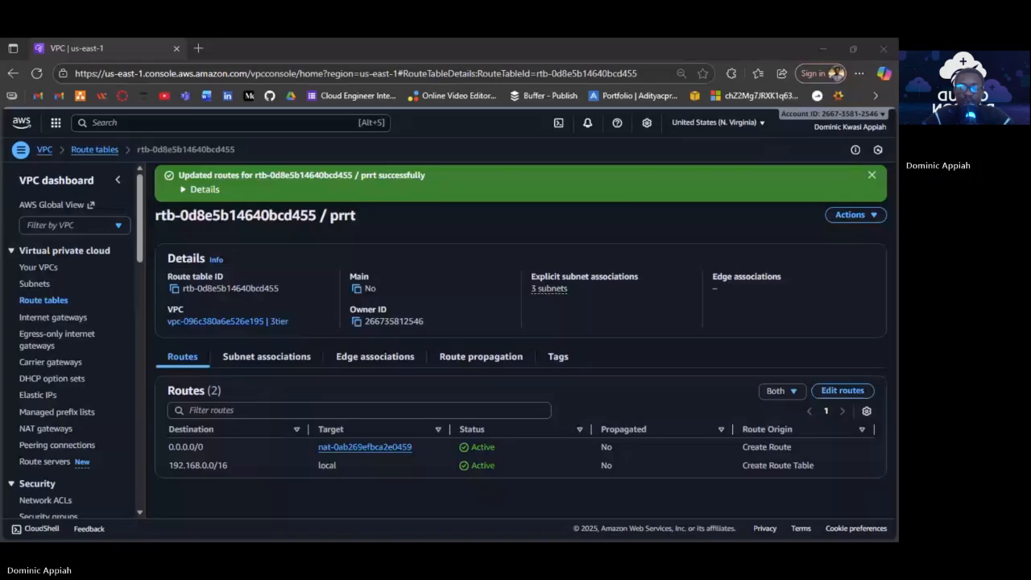
key("alt+Tab")
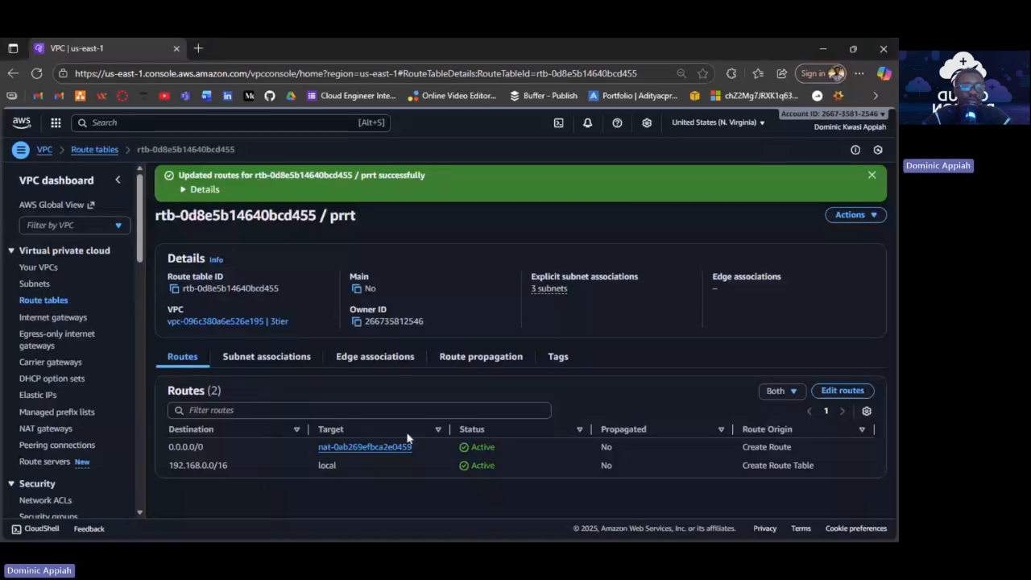
scroll(83, 351, "down", 3)
scroll(83, 358, "down", 4)
scroll(68, 242, "up", 3)
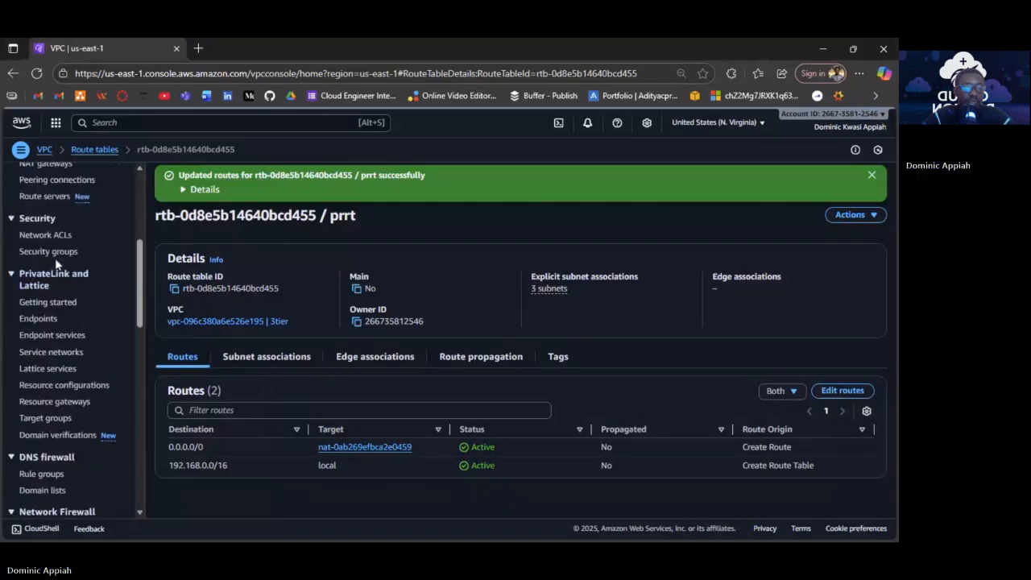
left_click(55, 253)
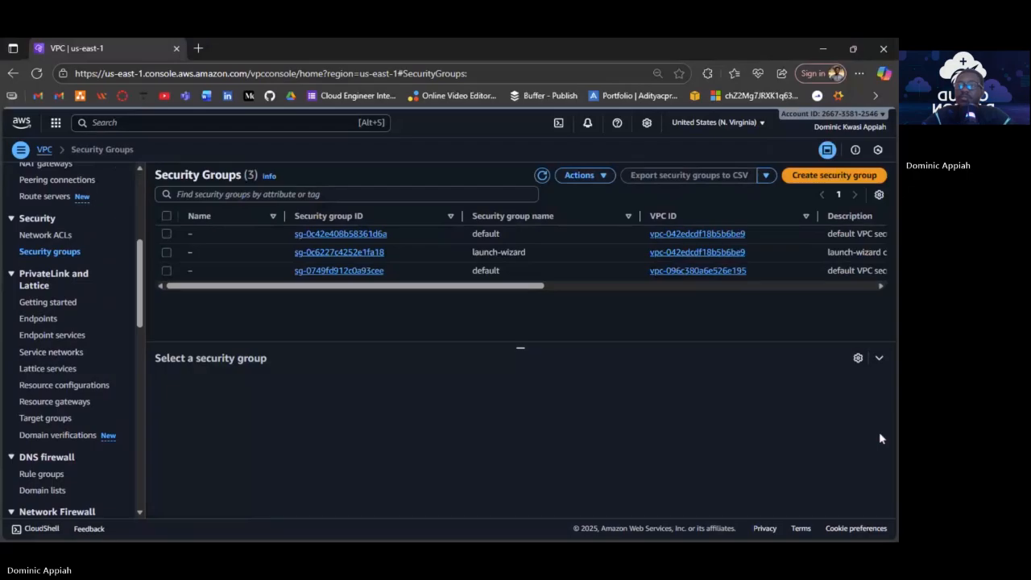
Start a new bastionsg security group in VPC vpc-096c380a6e526e195 (3tier).
left_click(815, 178)
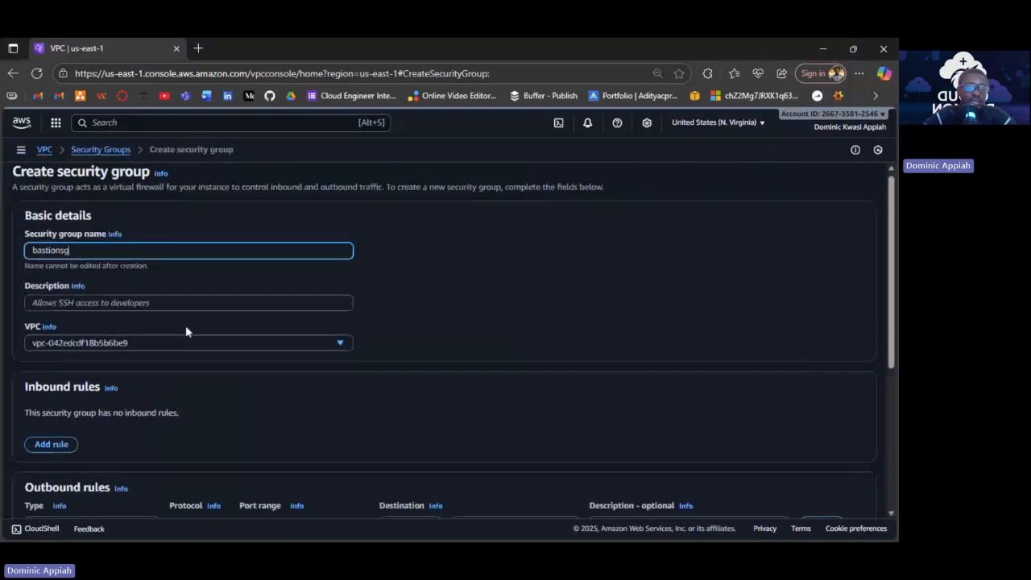
scroll(188, 328, "down", 1)
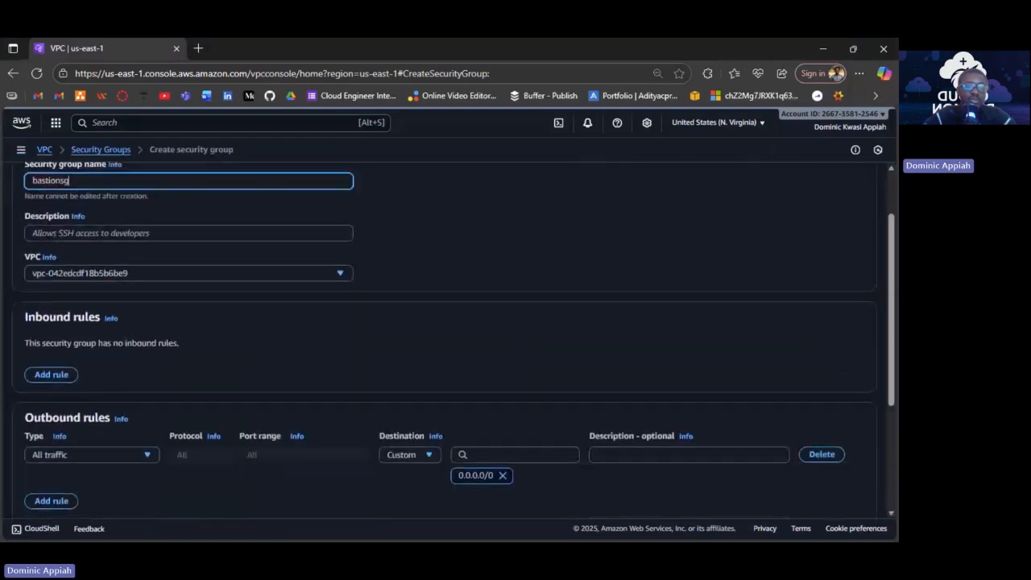
left_click(200, 273)
left_click(172, 342)
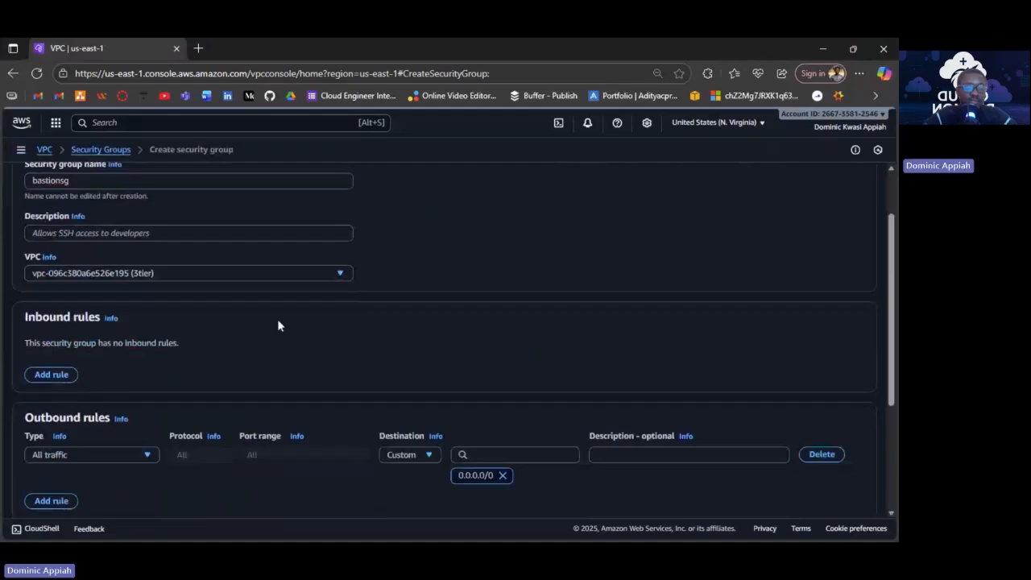
left_click(337, 274)
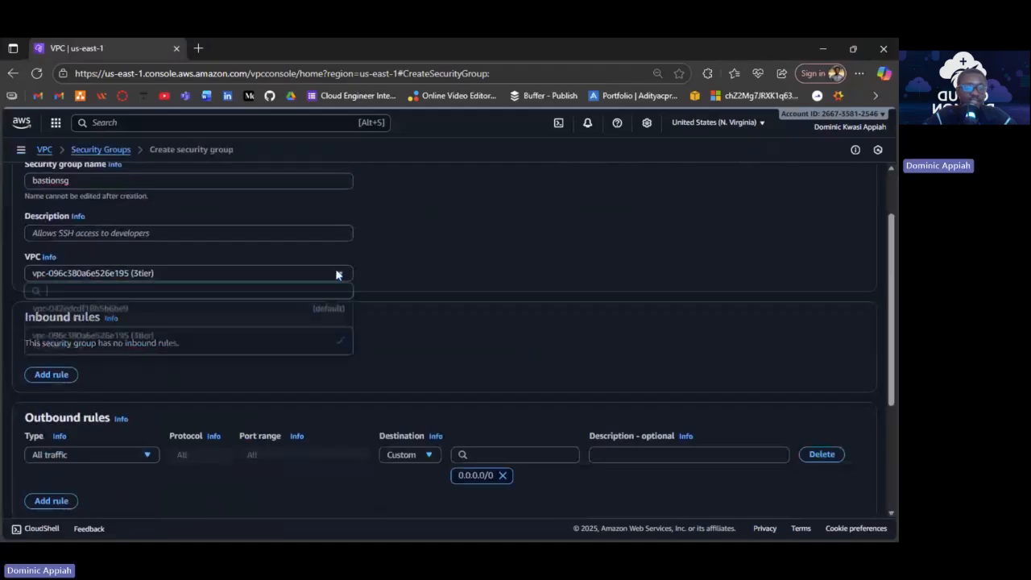
left_click(280, 352)
scroll(414, 331, "down", 1)
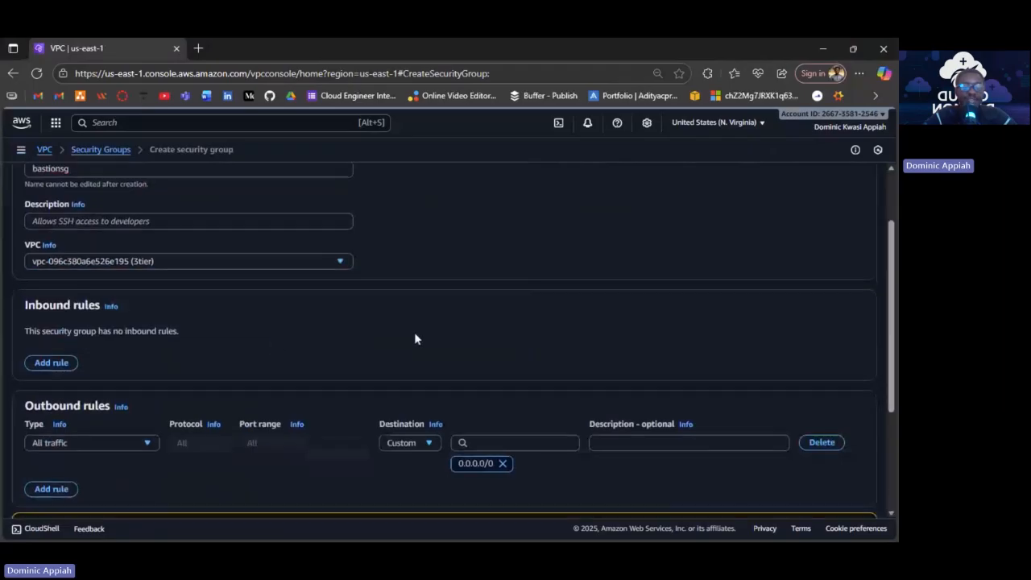
scroll(414, 339, "down", 1)
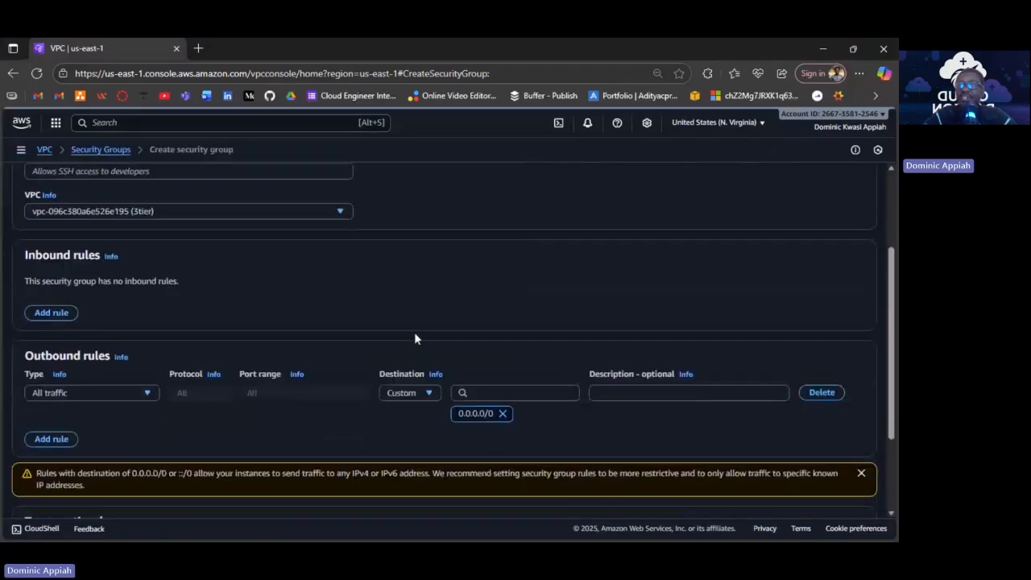
scroll(415, 338, "down", 2)
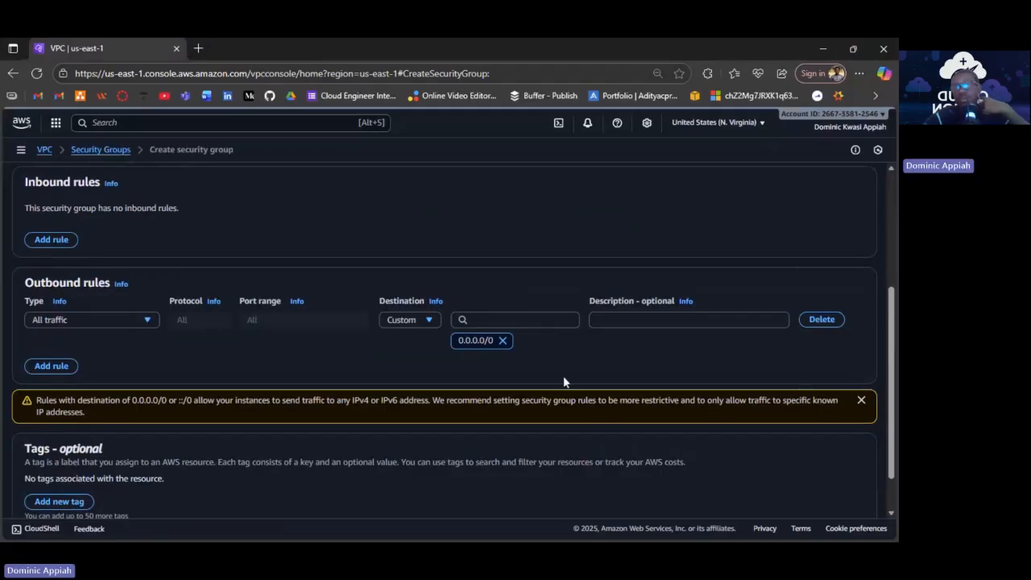
Add three inbound rules and make the first allow SSH from 0.0.0.0/0.
scroll(564, 377, "down", 1)
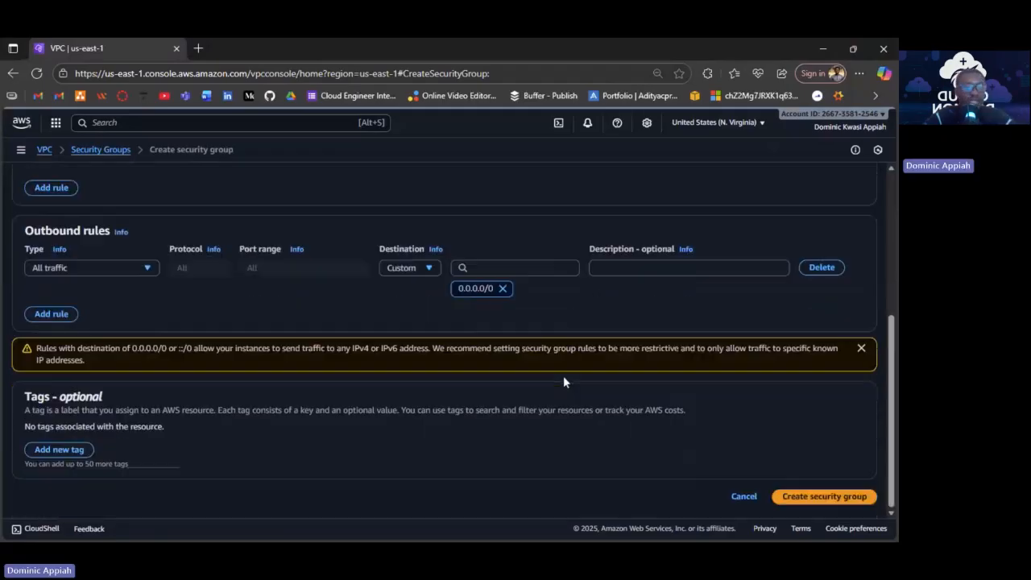
scroll(563, 382, "up", 1)
scroll(60, 305, "up", 2)
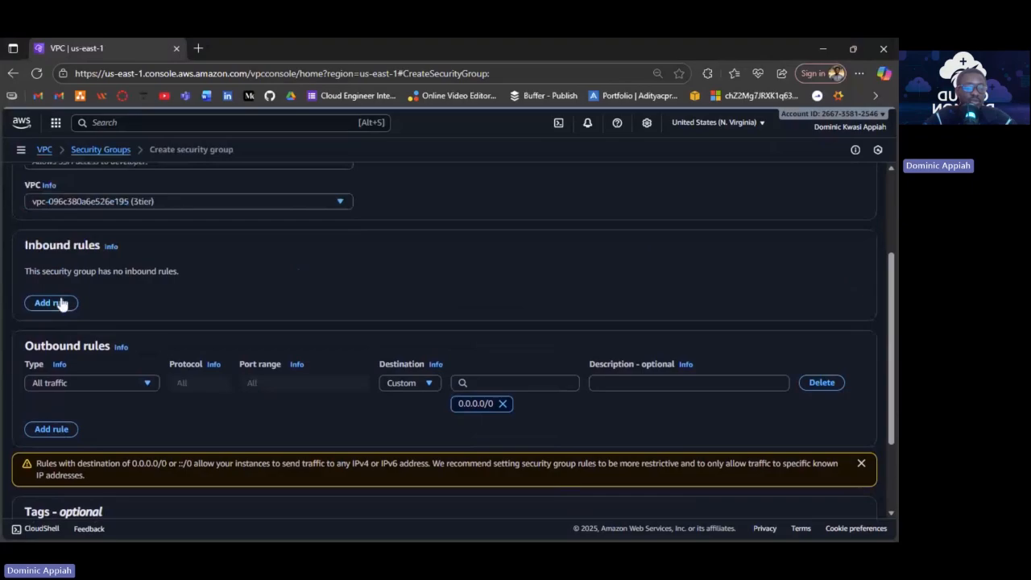
left_click(61, 304)
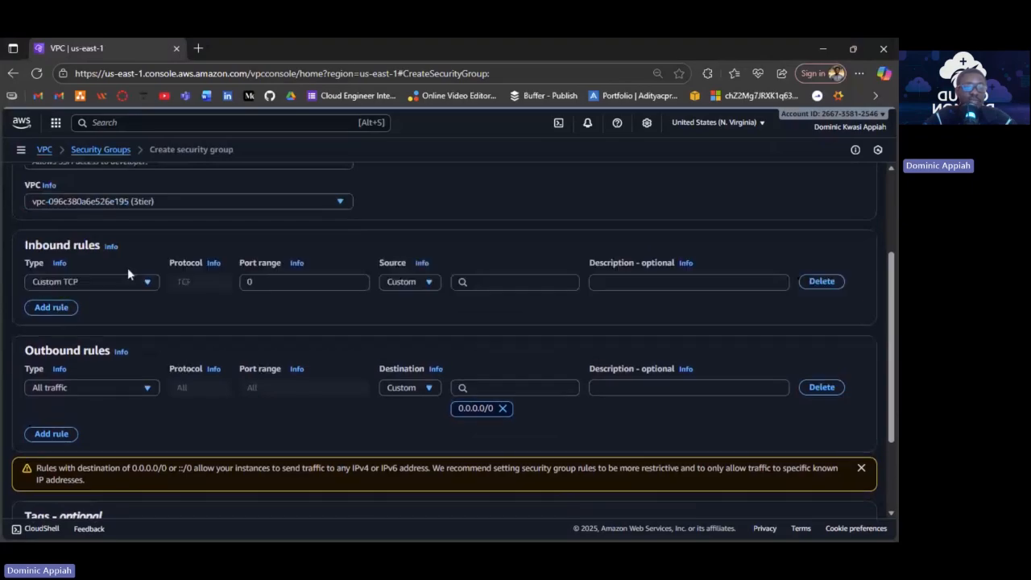
left_click(65, 310)
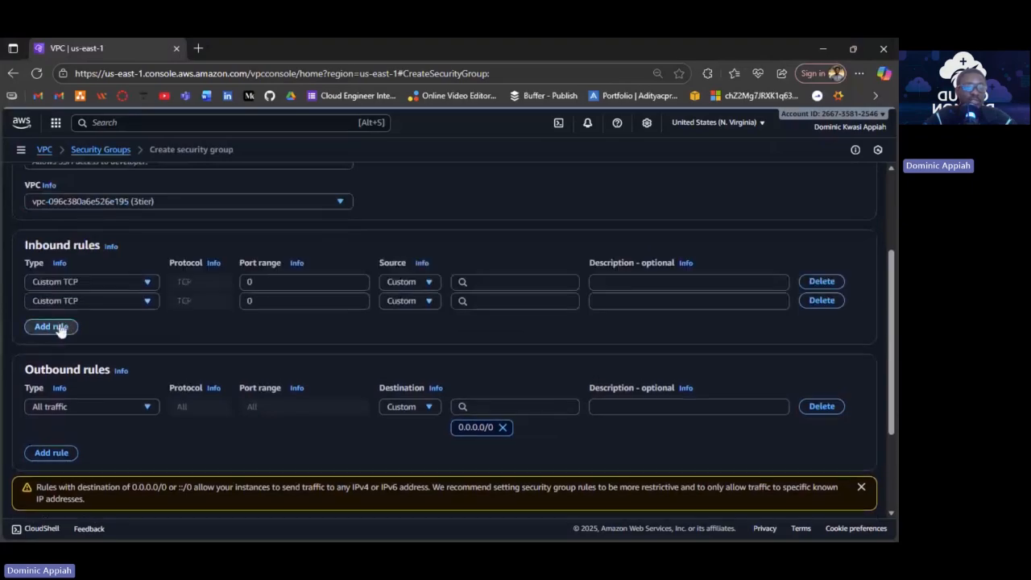
left_click(62, 327)
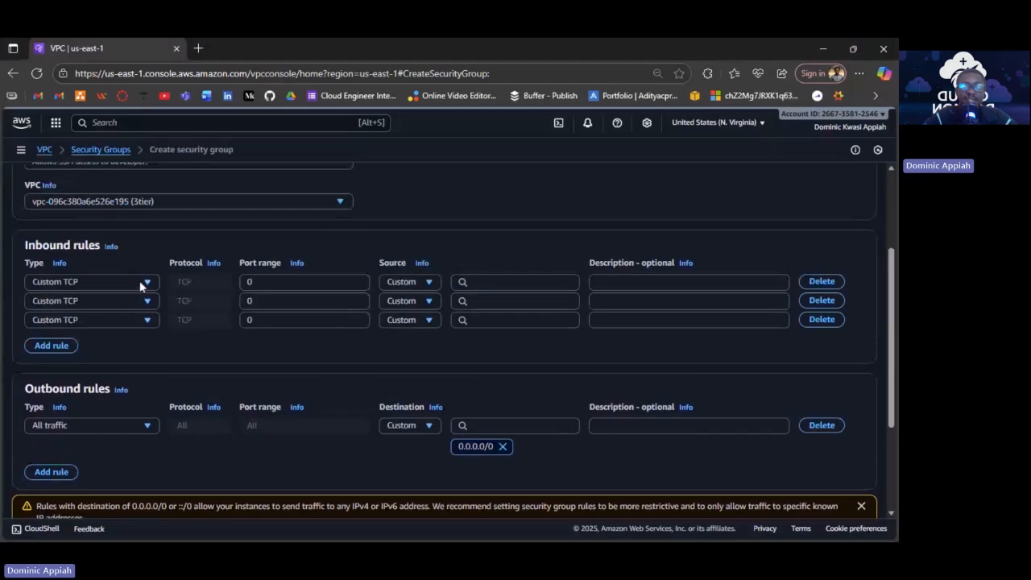
left_click(139, 284)
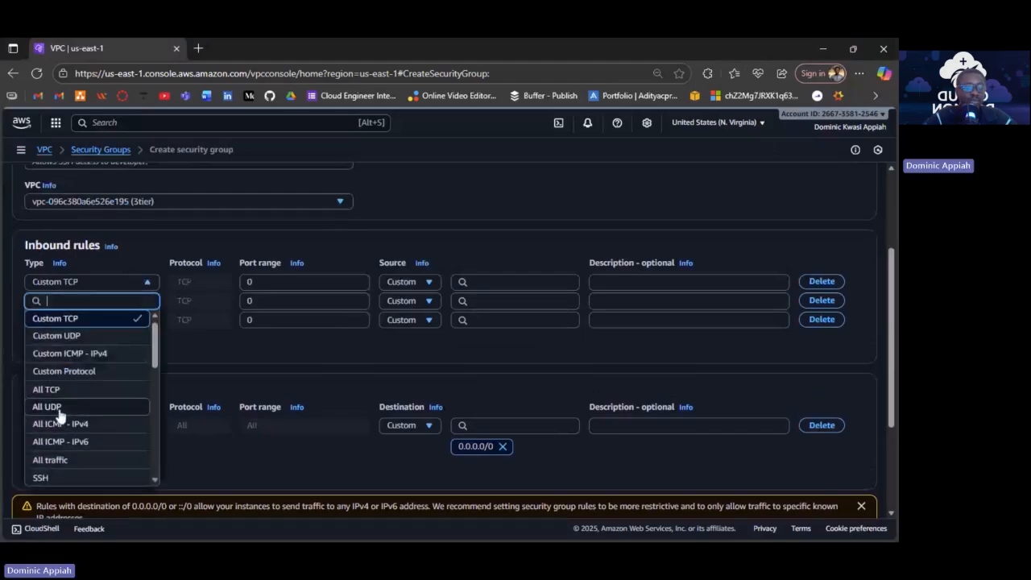
scroll(61, 419, "down", 1)
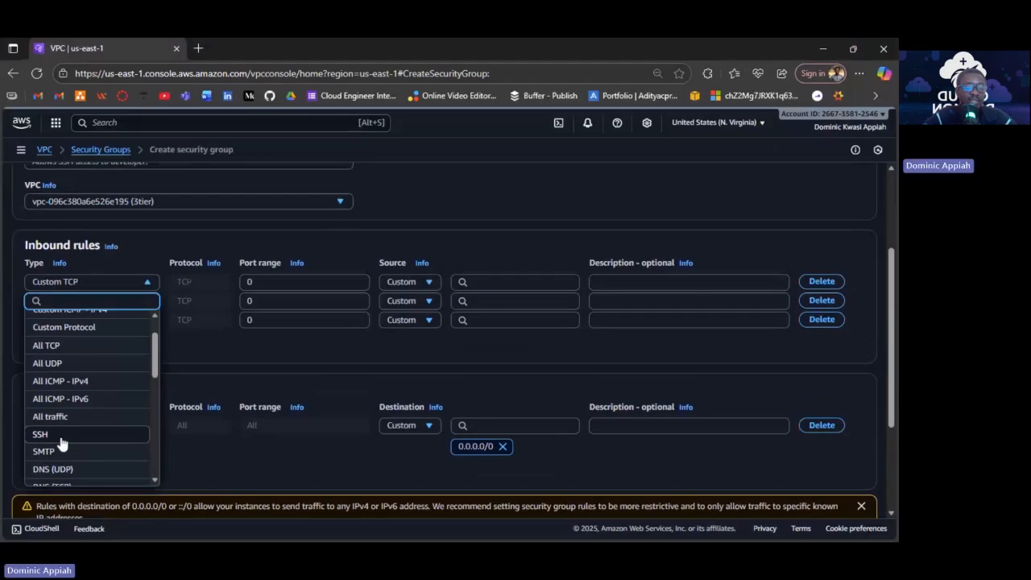
left_click(61, 442)
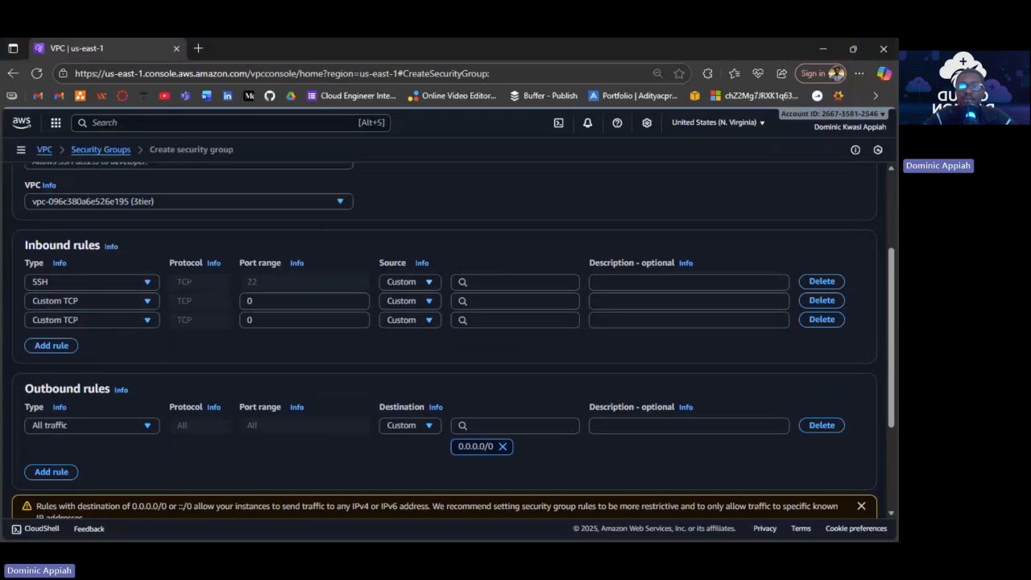
left_click(428, 283)
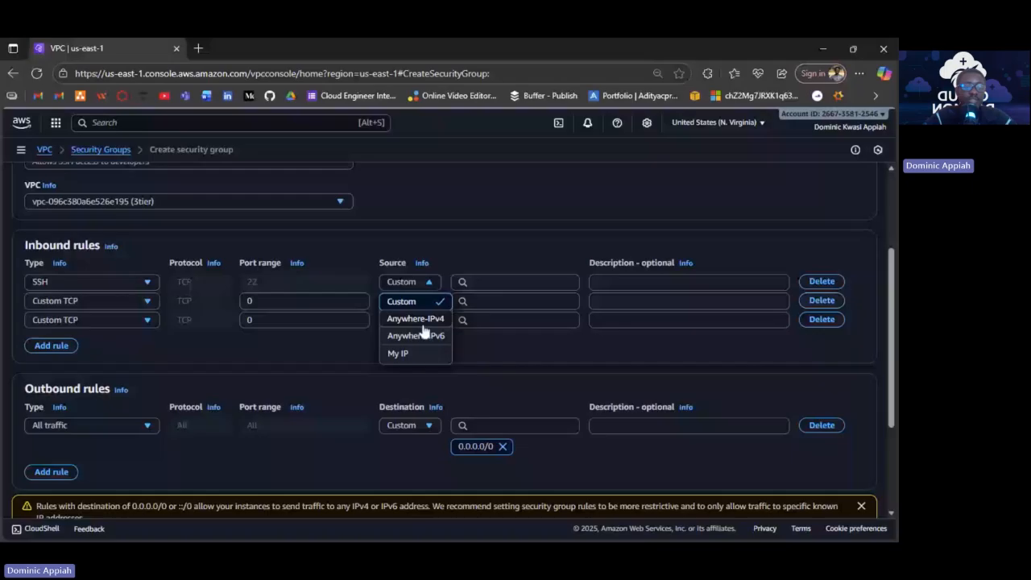
left_click(418, 320)
Set the second rule to HTTP from 0.0.0.0/0 and the third to HTTPS.
left_click(91, 321)
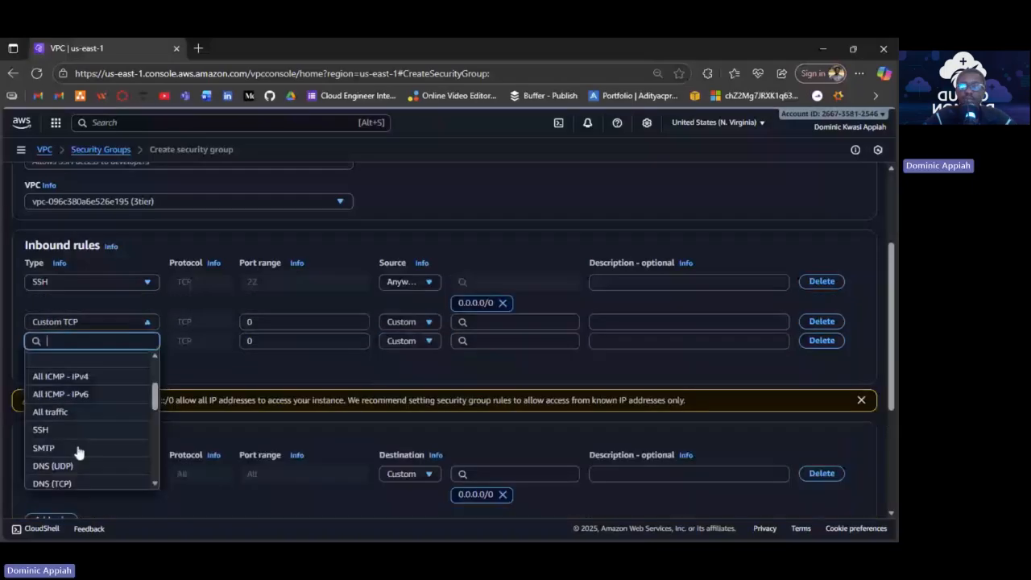
scroll(79, 453, "down", 1)
left_click(79, 452)
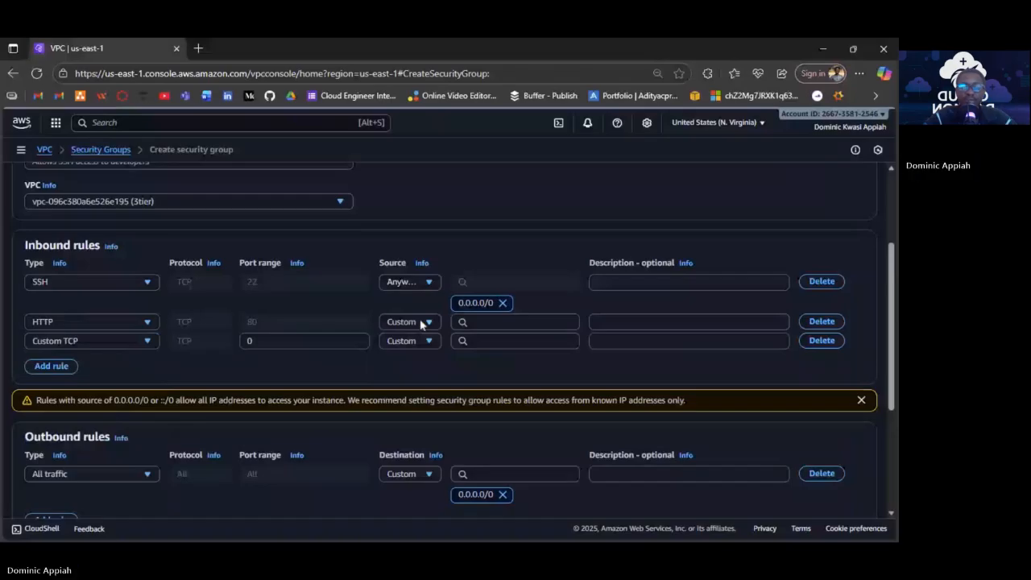
left_click(420, 324)
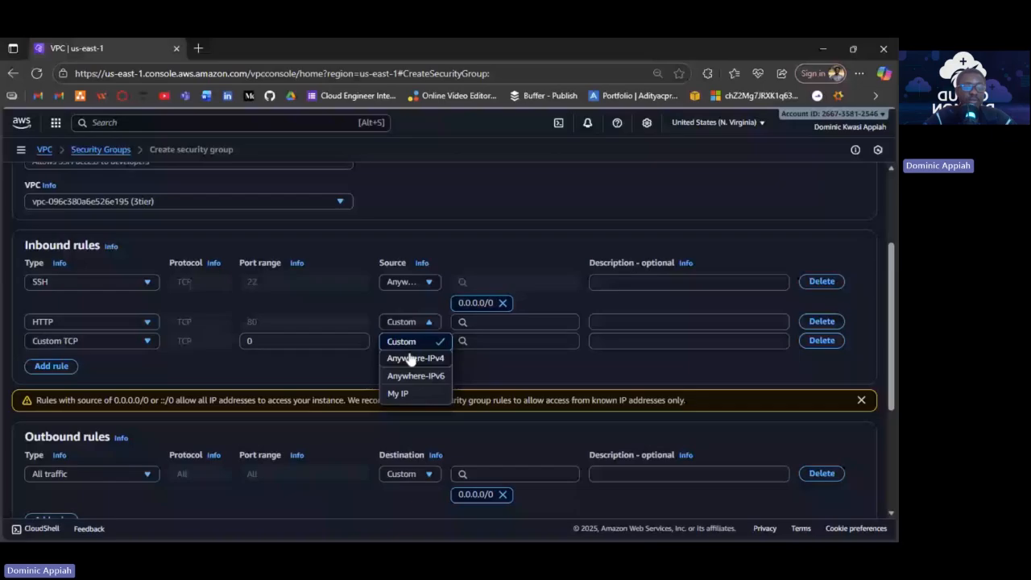
left_click(409, 358)
left_click(89, 361)
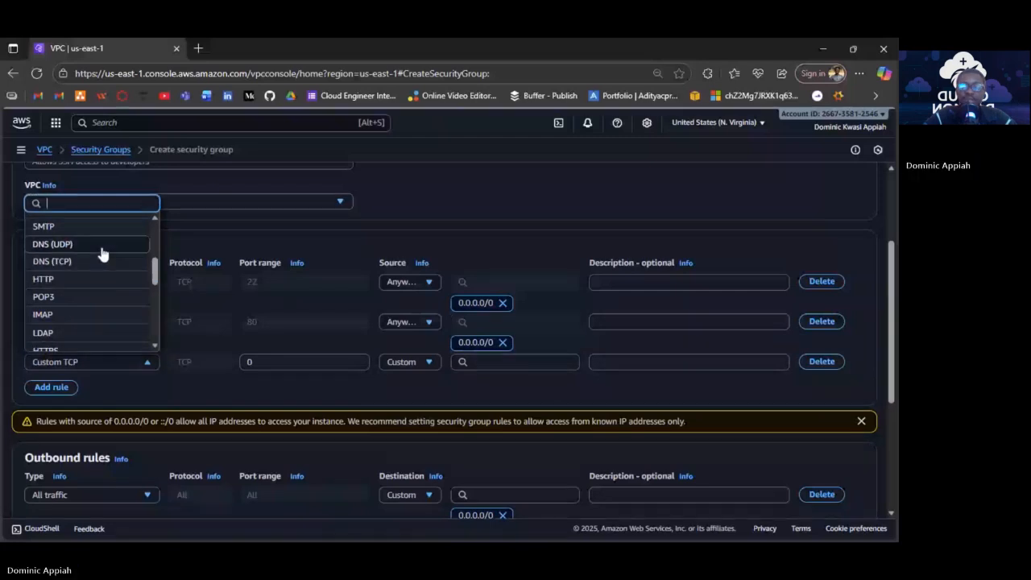
left_click(45, 349)
left_click(409, 362)
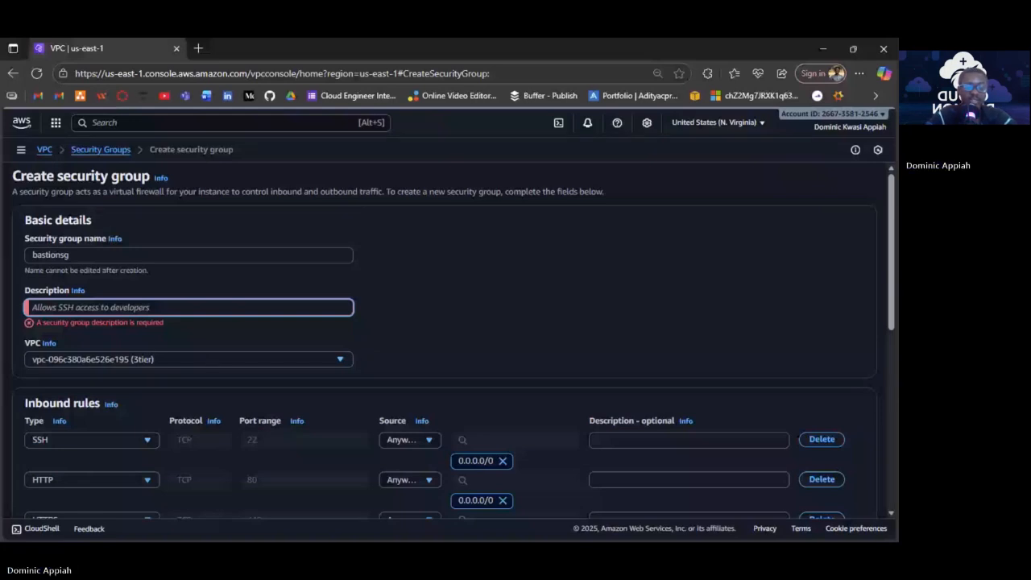
Describe bastionsg as 'allow ssh into bastion host'.
type("al")
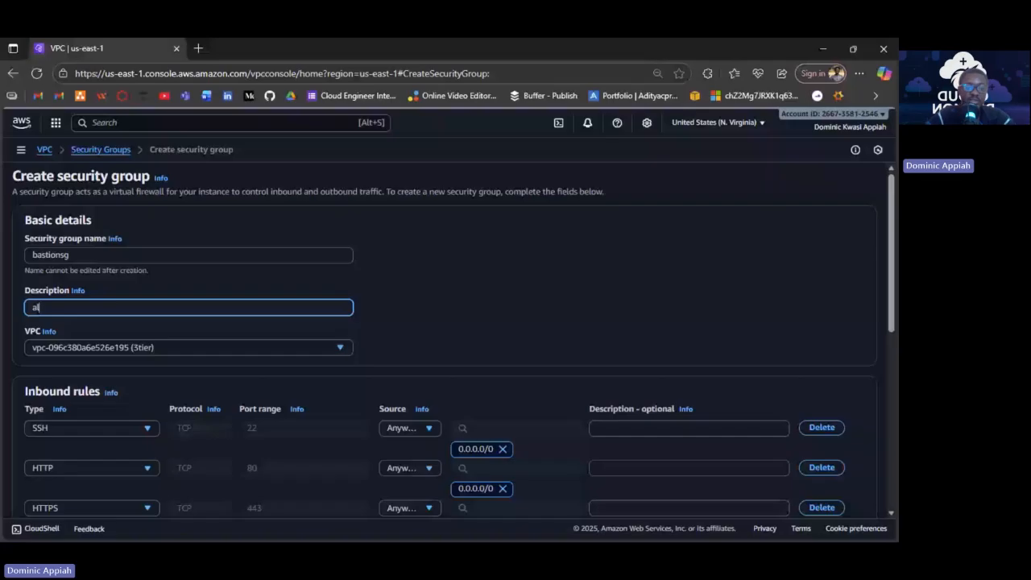
type("low ssh into bastion host")
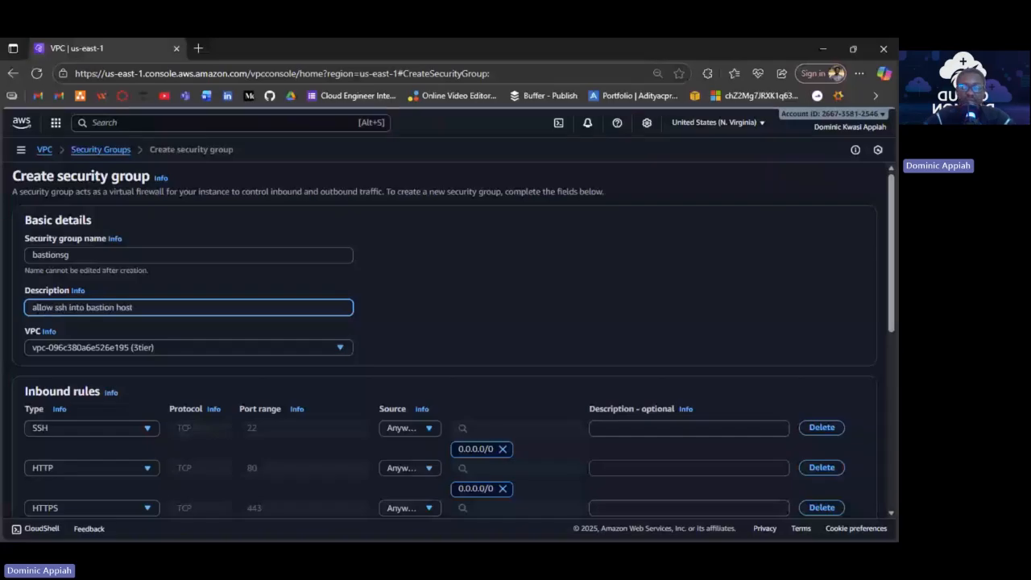
scroll(403, 343, "down", 5)
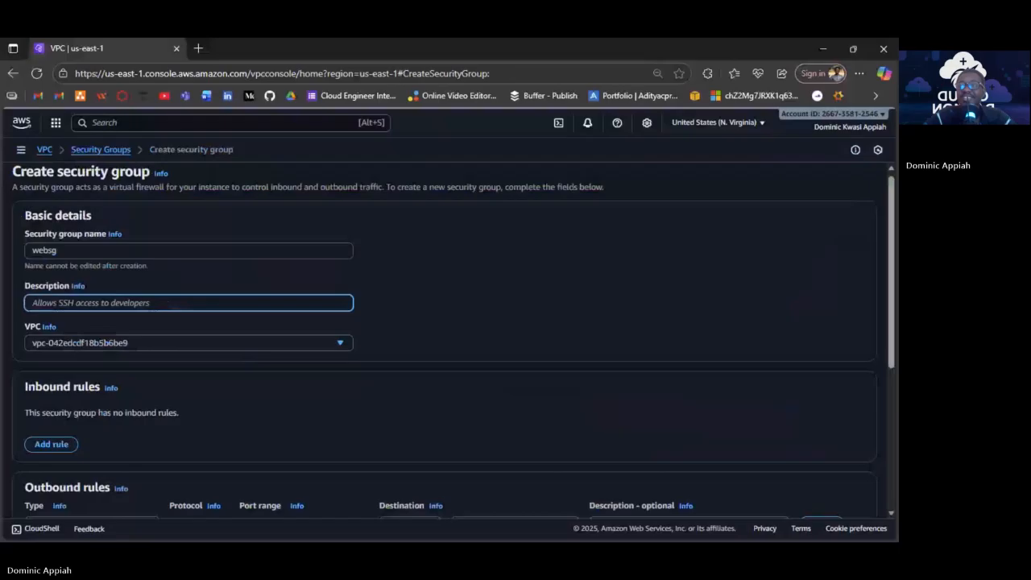
Describe websg as 'webserver sg' and make its first inbound rule SSH from 0.0.0.0/0.
type("web")
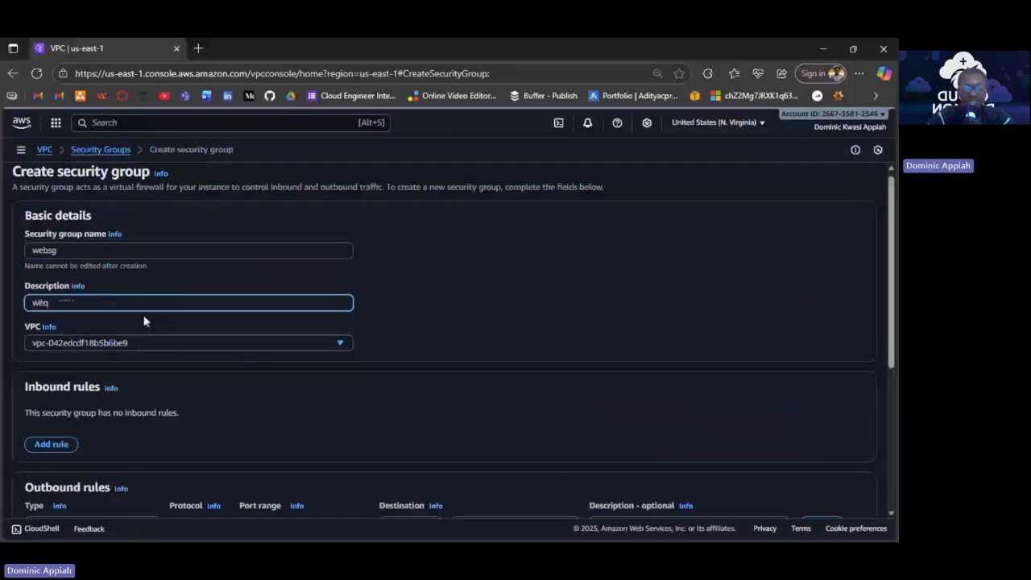
type("server sg")
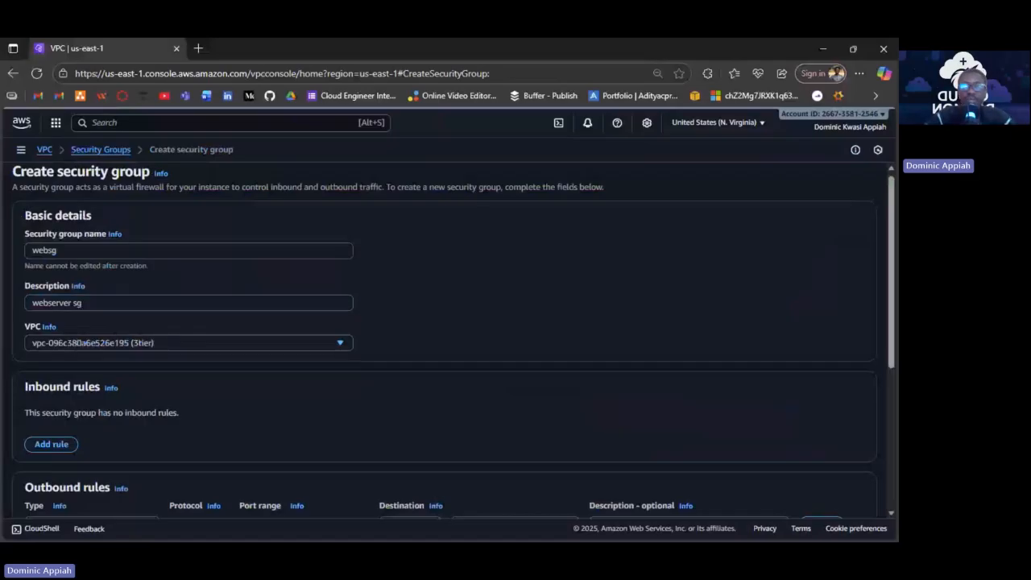
scroll(281, 393, "down", 3)
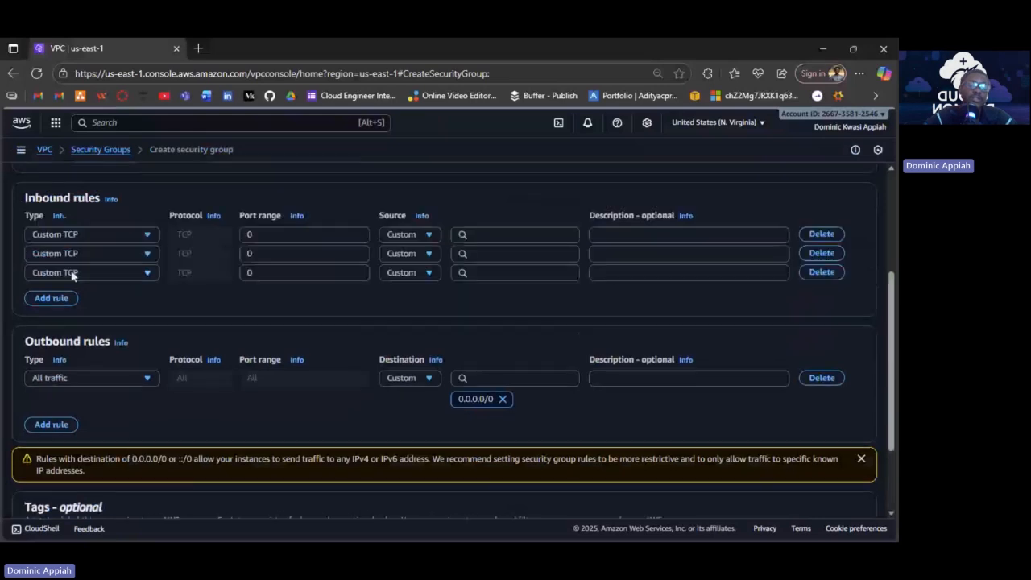
left_click(91, 234)
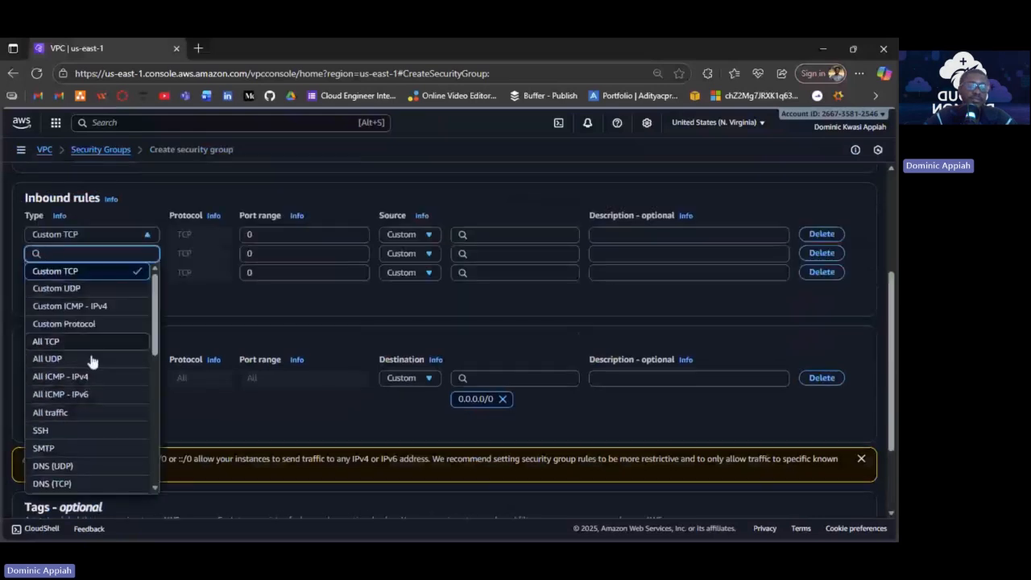
left_click(66, 433)
left_click(433, 235)
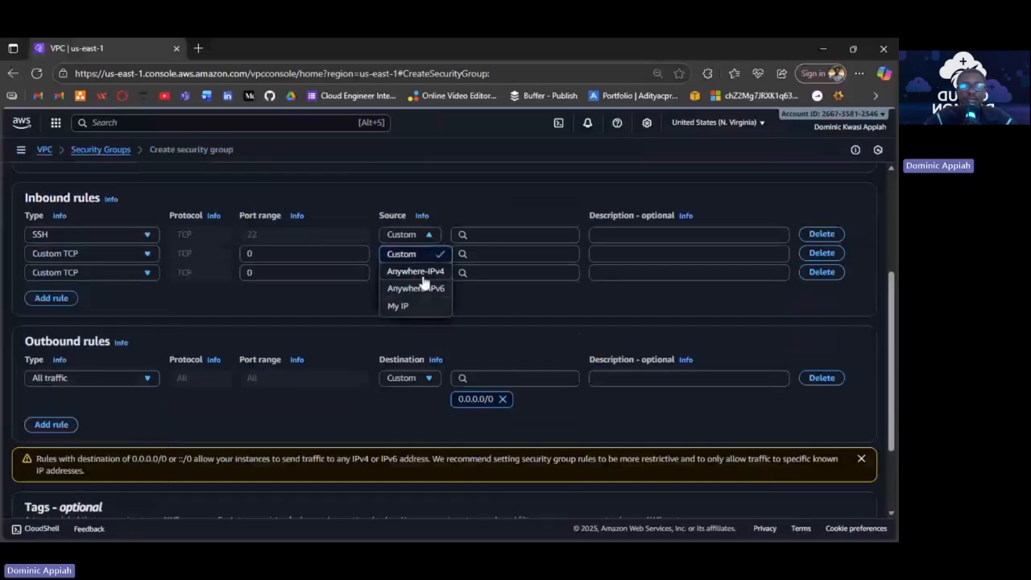
left_click(422, 274)
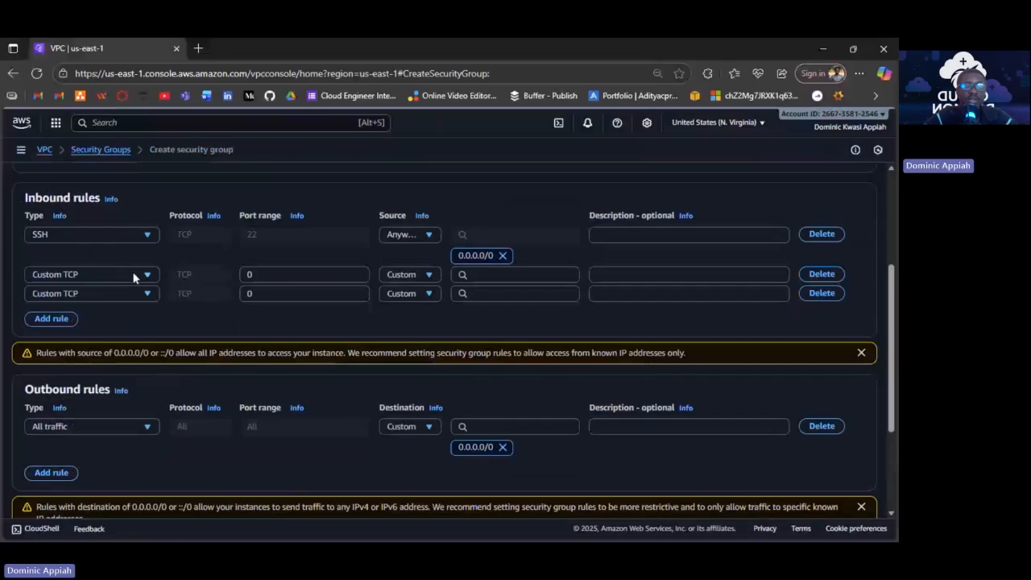
Make the second and third inbound rules HTTP and HTTPS, both from 0.0.0.0/0.
left_click(134, 275)
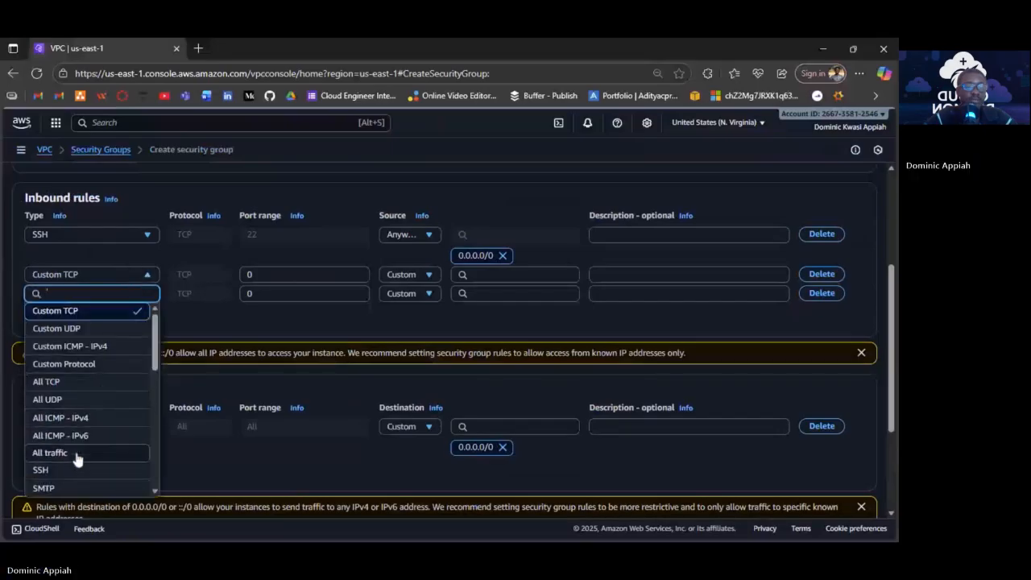
scroll(77, 464, "down", 2)
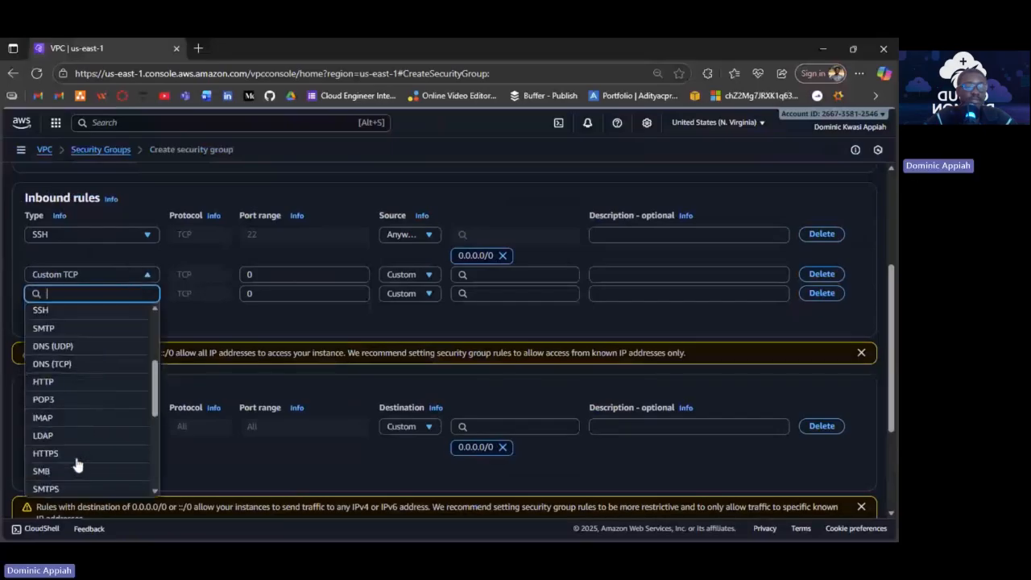
left_click(77, 379)
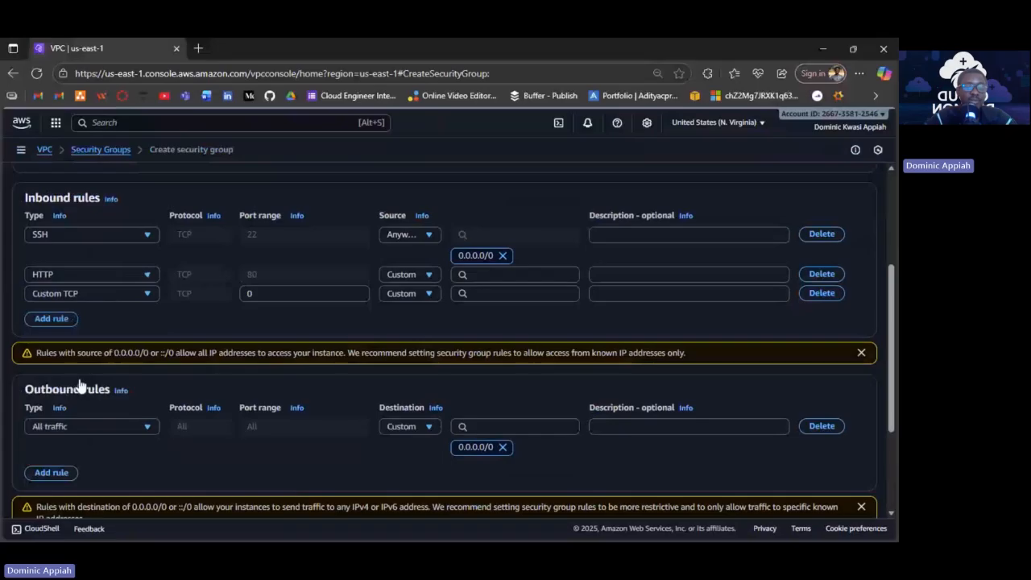
left_click(426, 276)
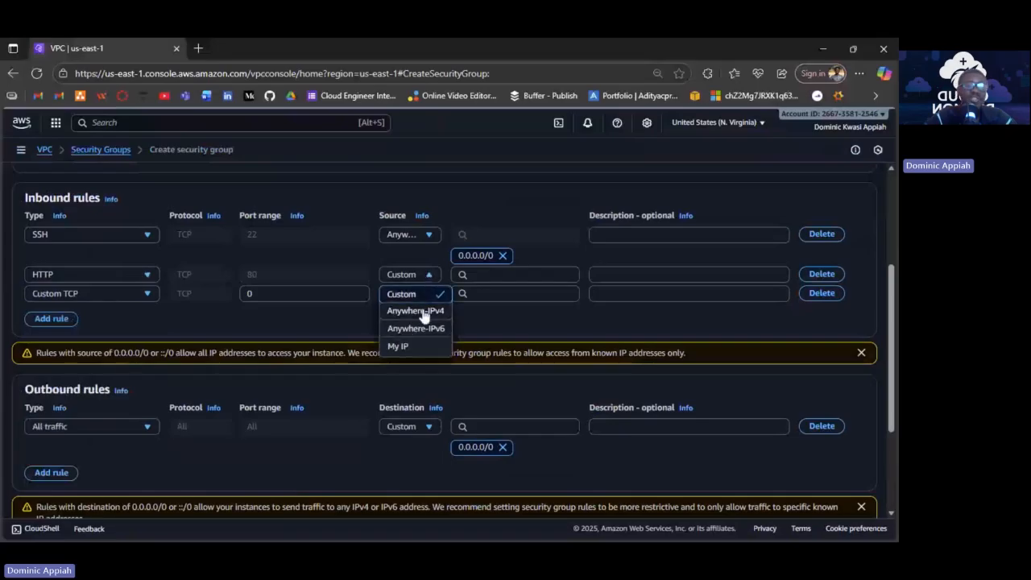
left_click(422, 312)
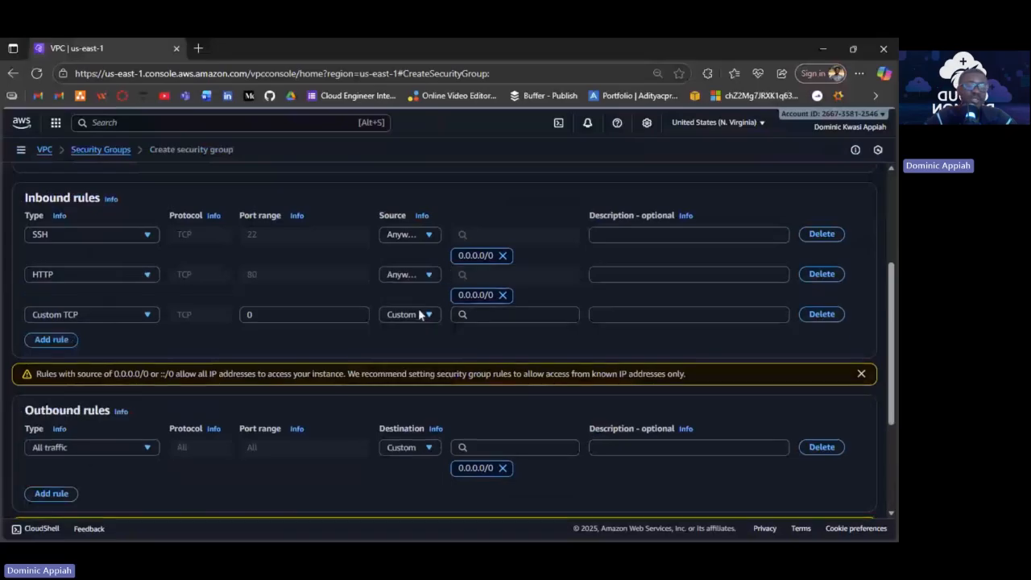
left_click(134, 319)
scroll(93, 444, "up", 1)
scroll(93, 444, "down", 2)
scroll(92, 444, "up", 2)
scroll(93, 444, "down", 3)
scroll(92, 444, "up", 1)
scroll(76, 411, "up", 1)
left_click(74, 387)
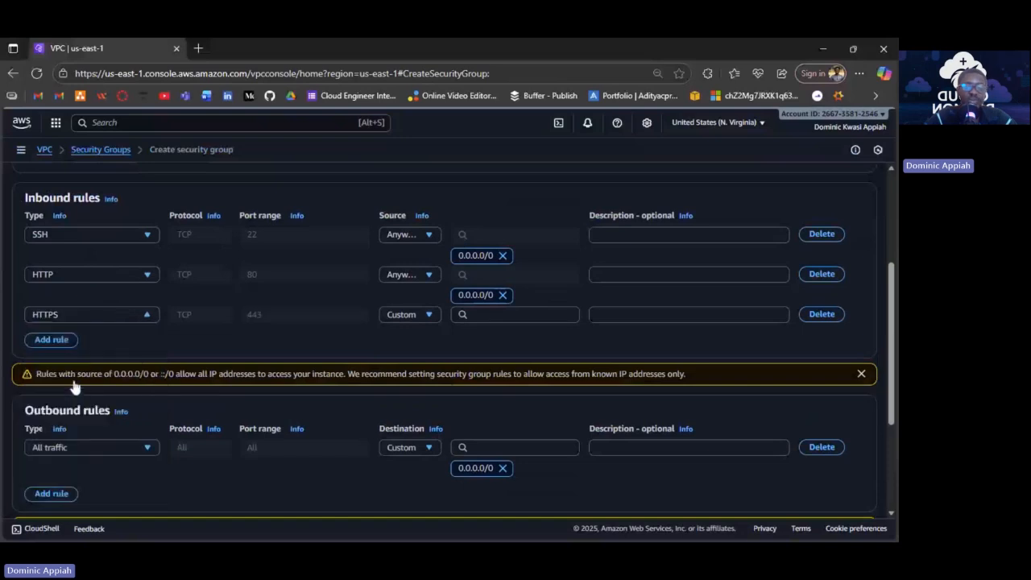
left_click(426, 316)
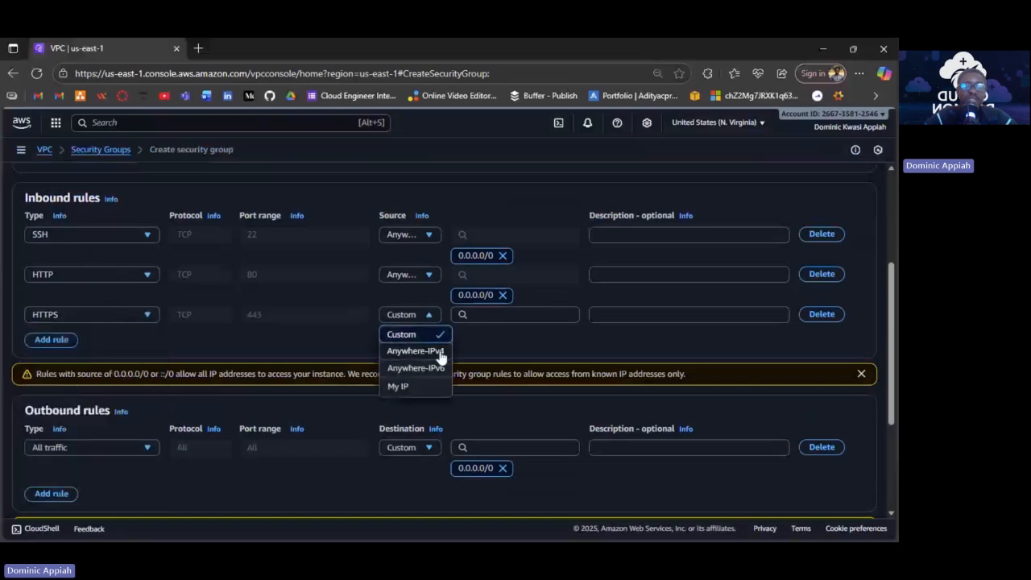
left_click(415, 352)
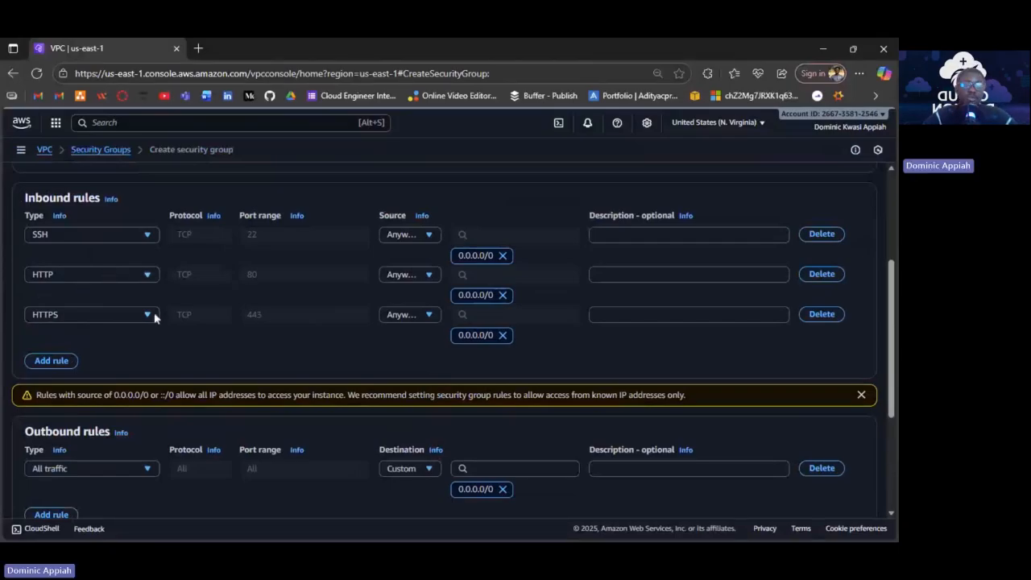
Create the websg security group with its SSH, HTTP and HTTPS rules.
scroll(473, 379, "down", 1)
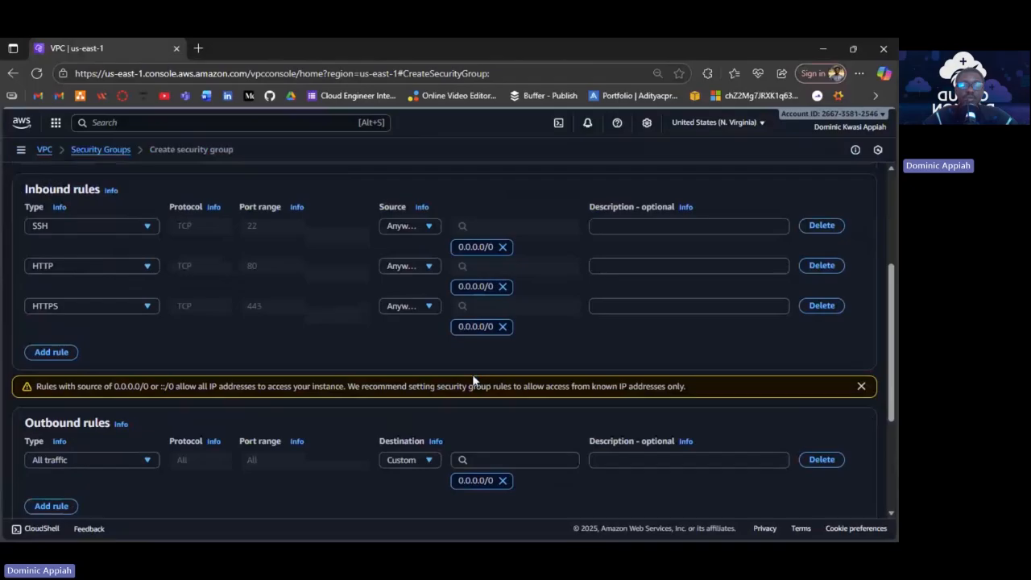
scroll(484, 381, "down", 3)
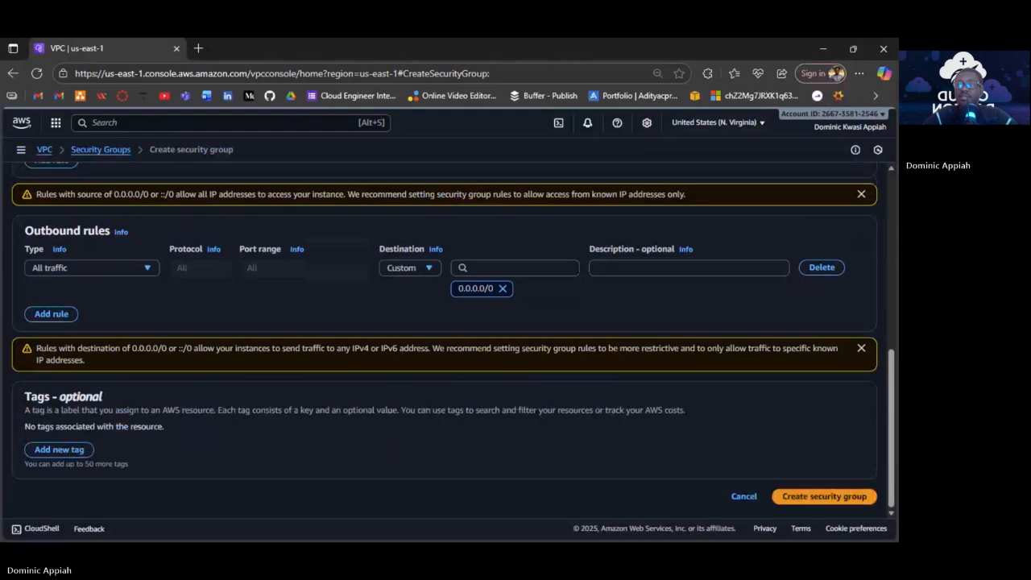
left_click(824, 497)
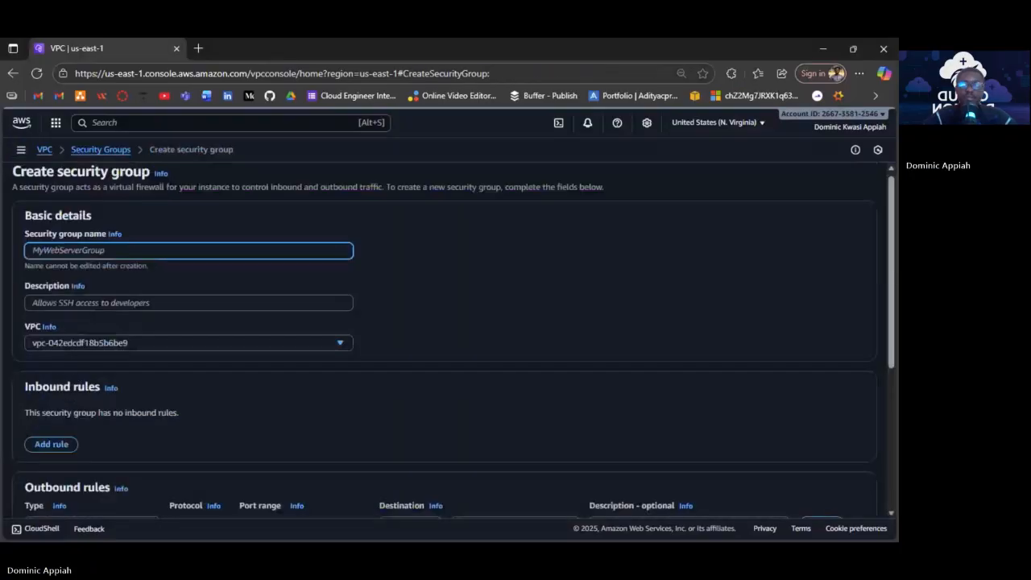
Name the group appsg, describe it as 'app server sg', and place it in the 3tier VPC.
type("ap")
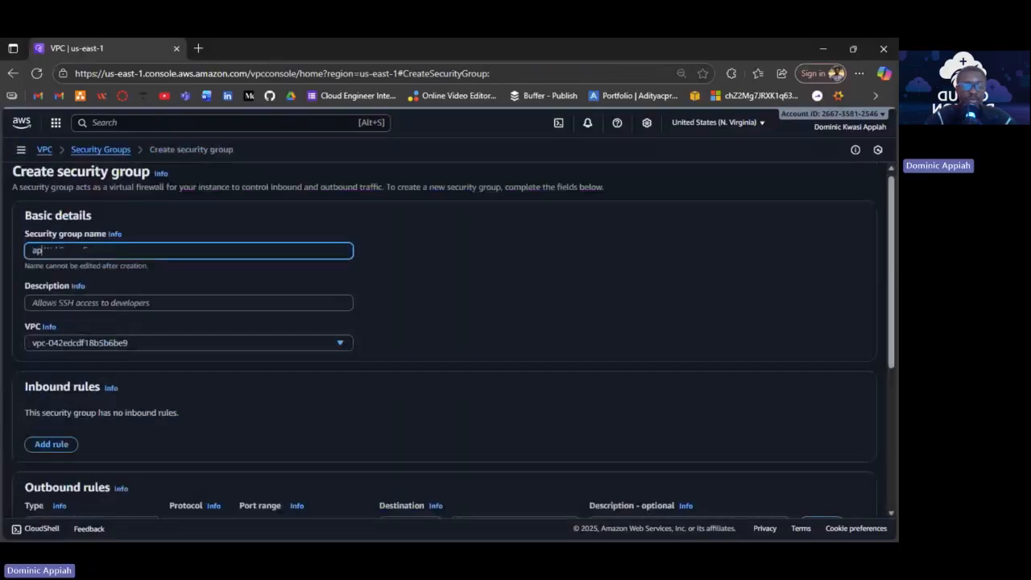
type("psg")
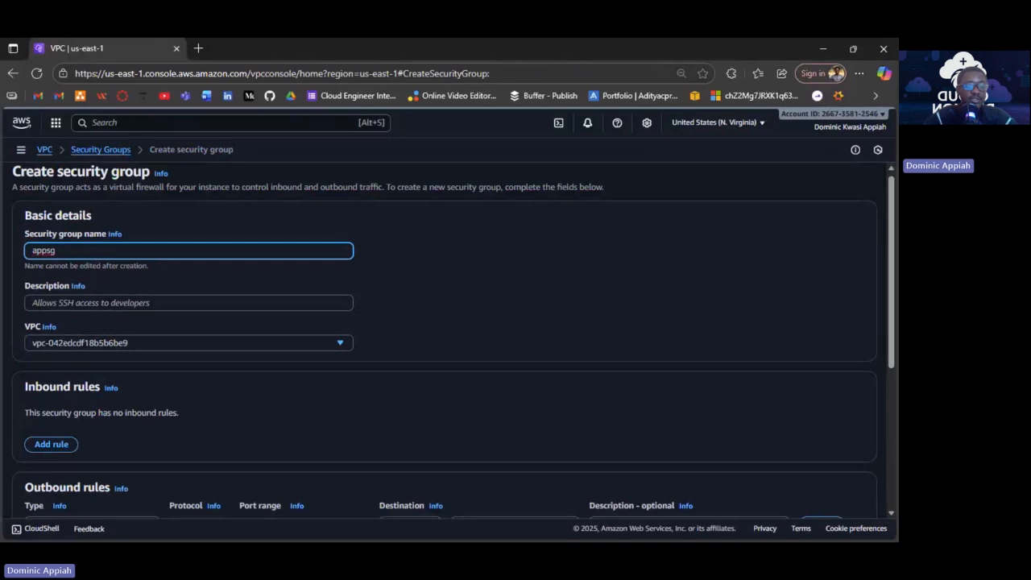
left_click(189, 303)
type("app se")
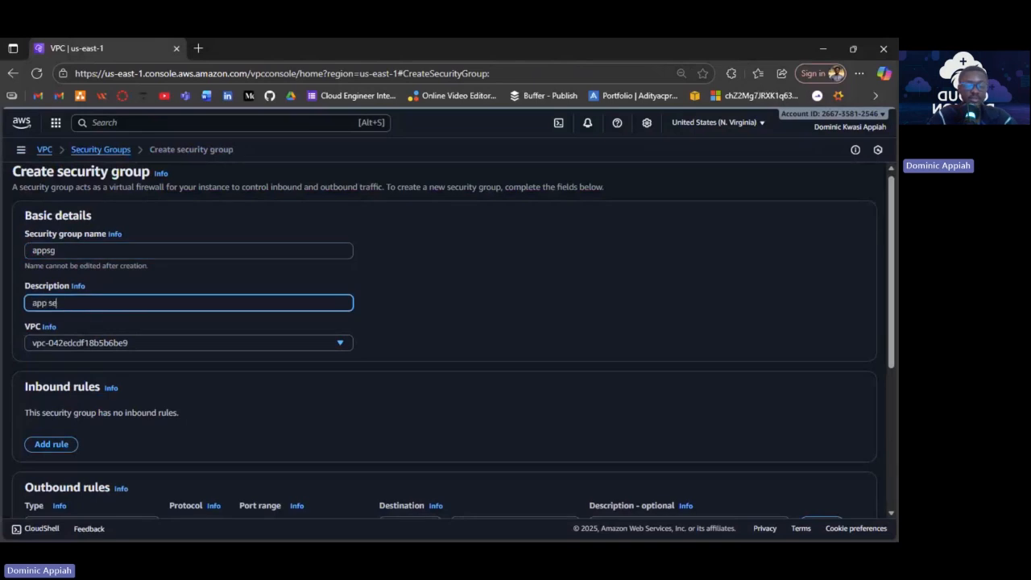
type("rver sg")
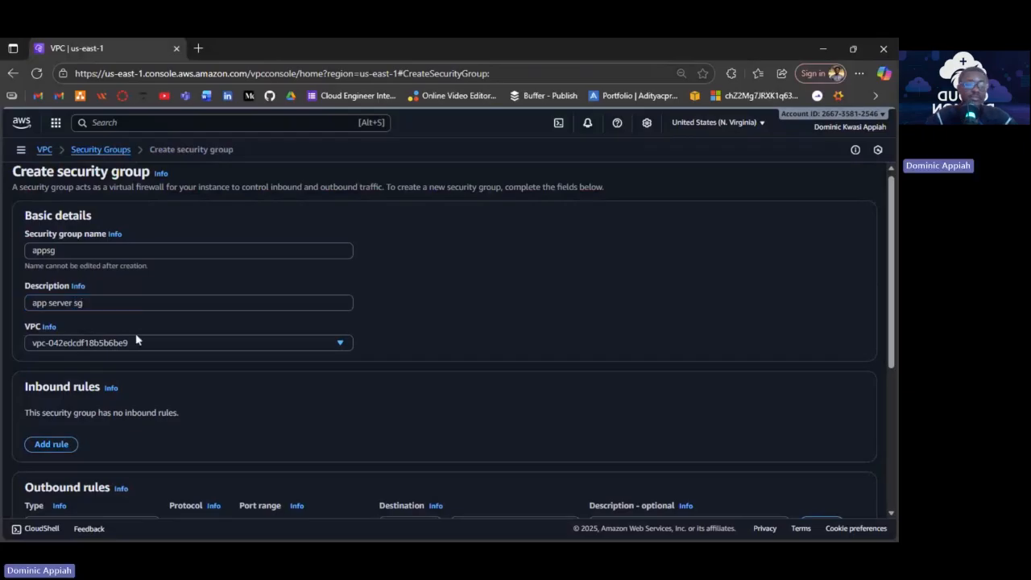
left_click(135, 342)
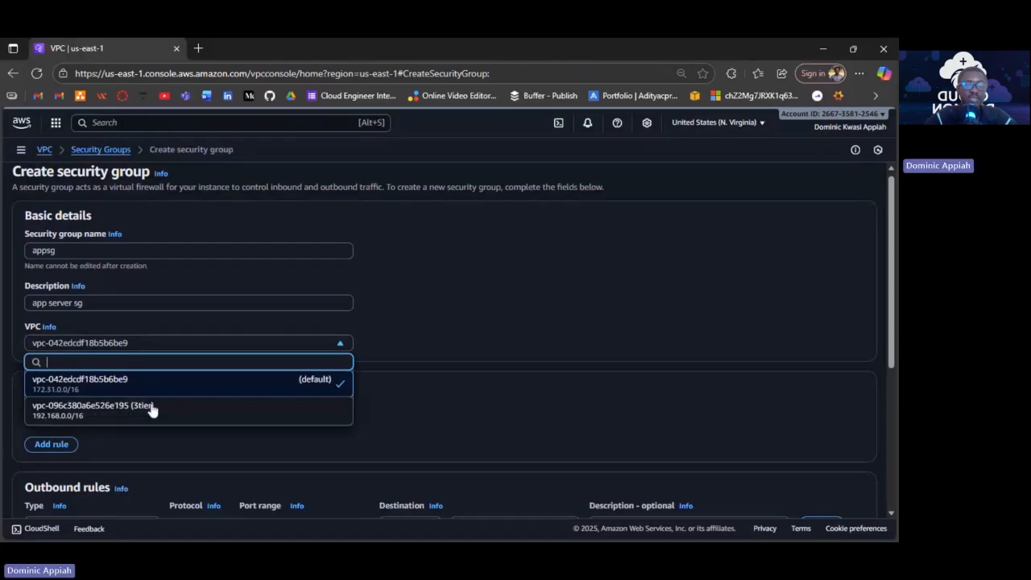
left_click(151, 410)
scroll(306, 350, "down", 2)
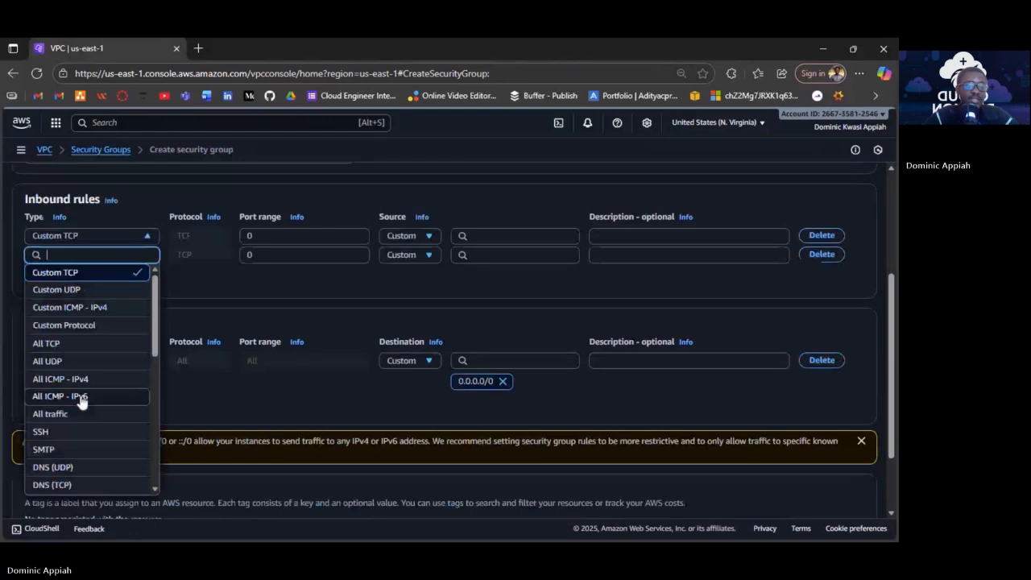
Set appsg's first inbound rule to SSH (22) with the bastionsg security group as source.
left_click(44, 432)
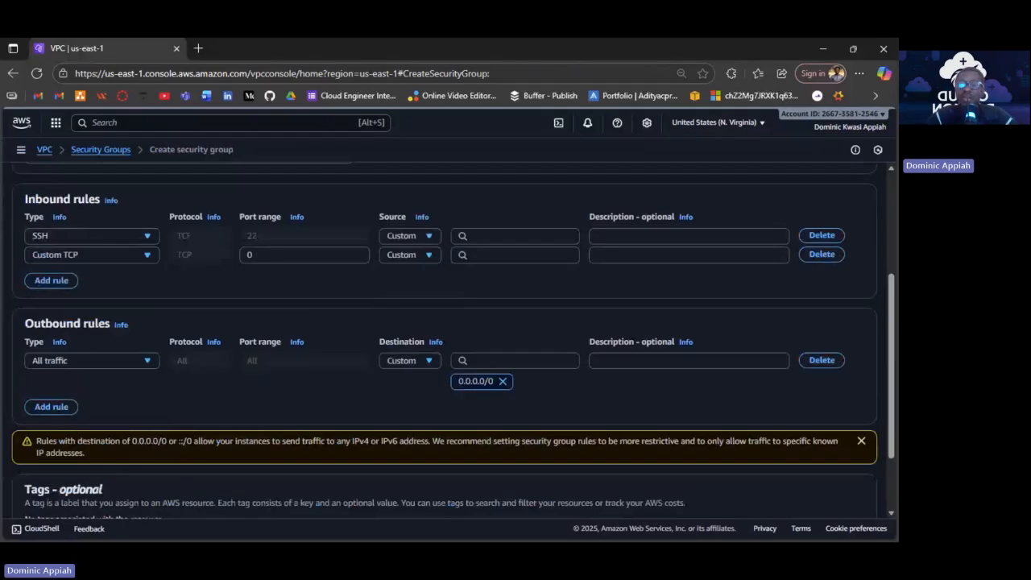
left_click(495, 236)
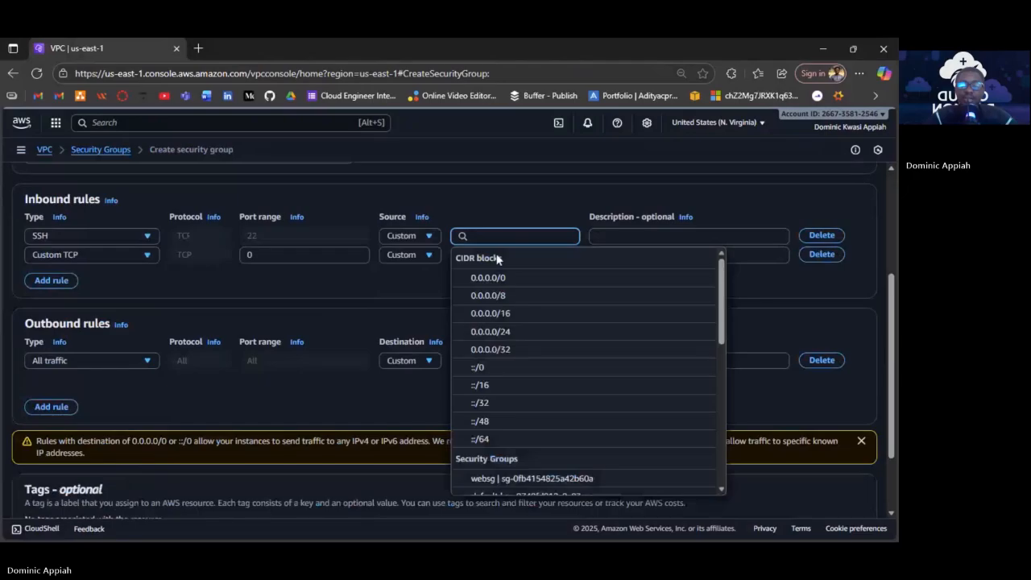
scroll(515, 444, "down", 3)
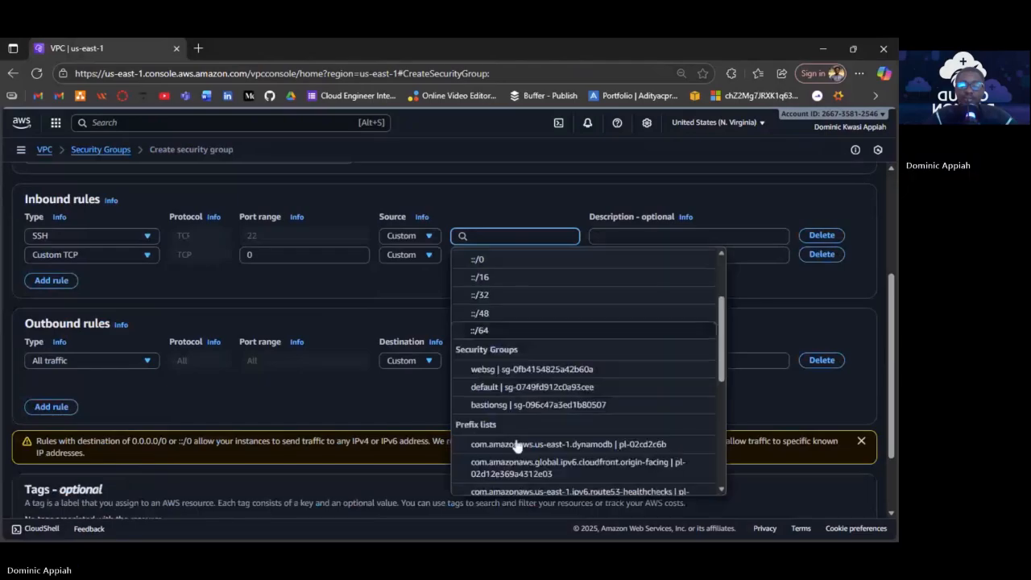
scroll(507, 414, "down", 1)
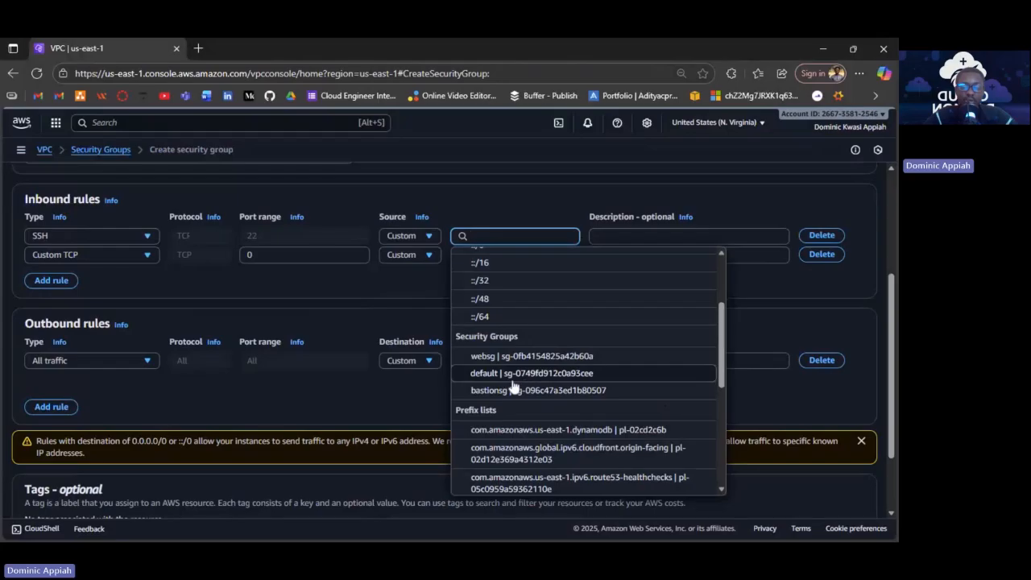
scroll(513, 386, "down", 1)
scroll(513, 386, "down", 1)
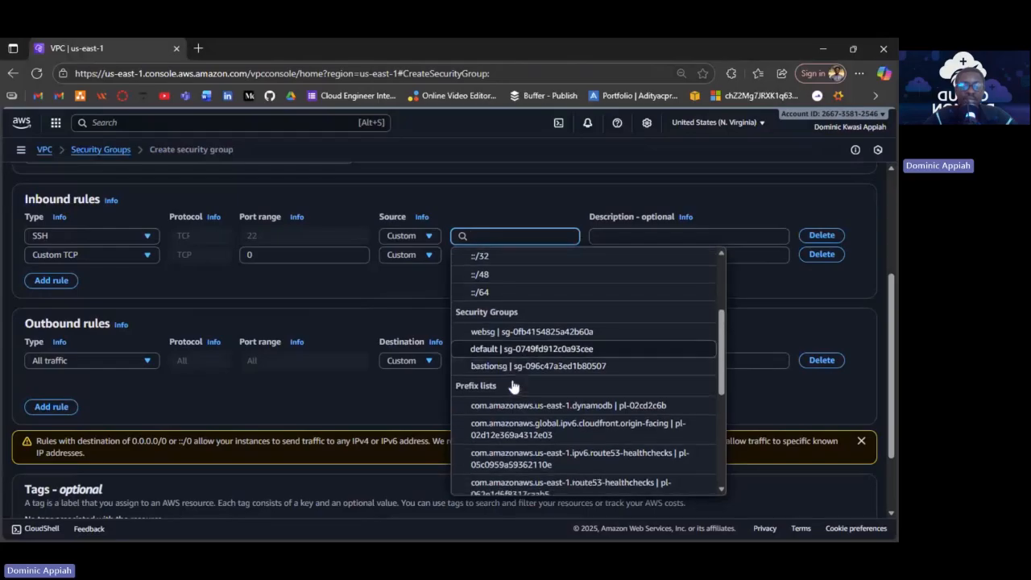
left_click(514, 387)
left_click(516, 237)
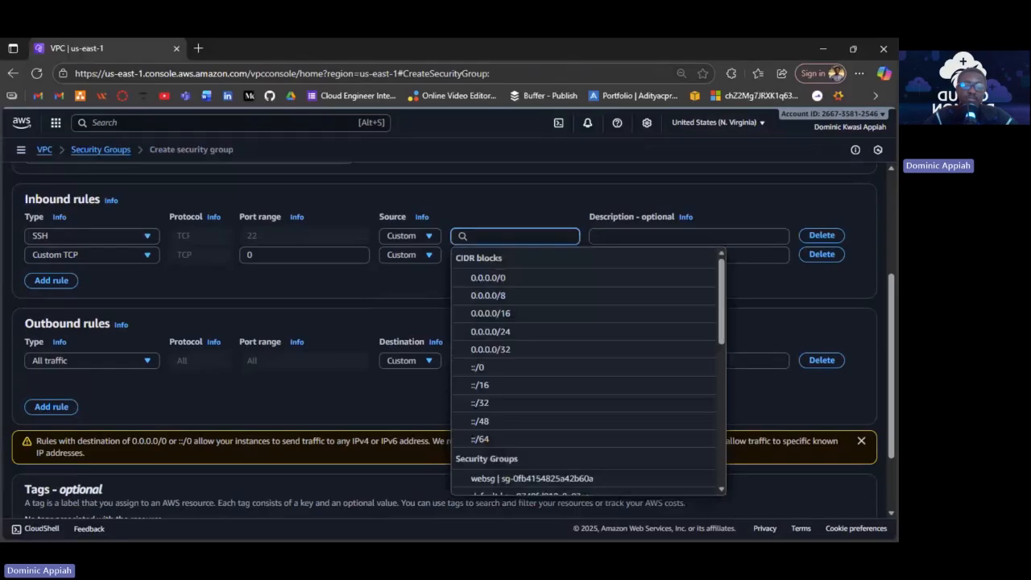
scroll(528, 419, "down", 2)
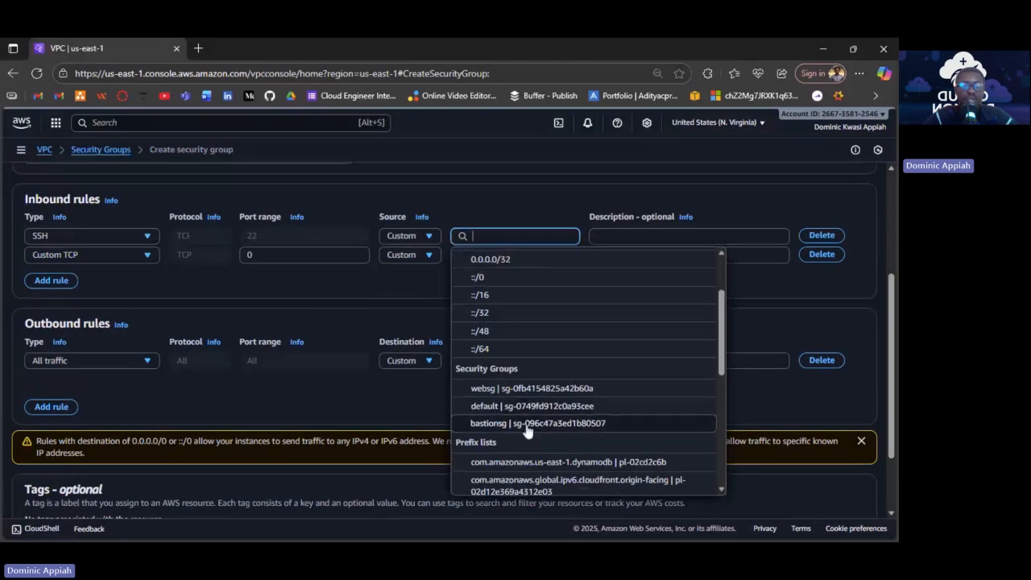
left_click(526, 426)
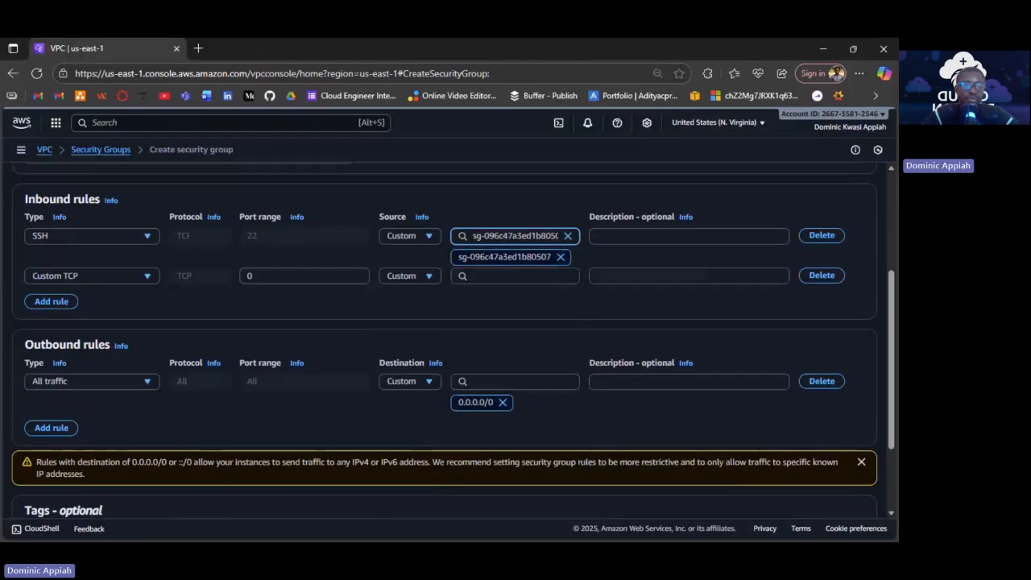
left_click(125, 278)
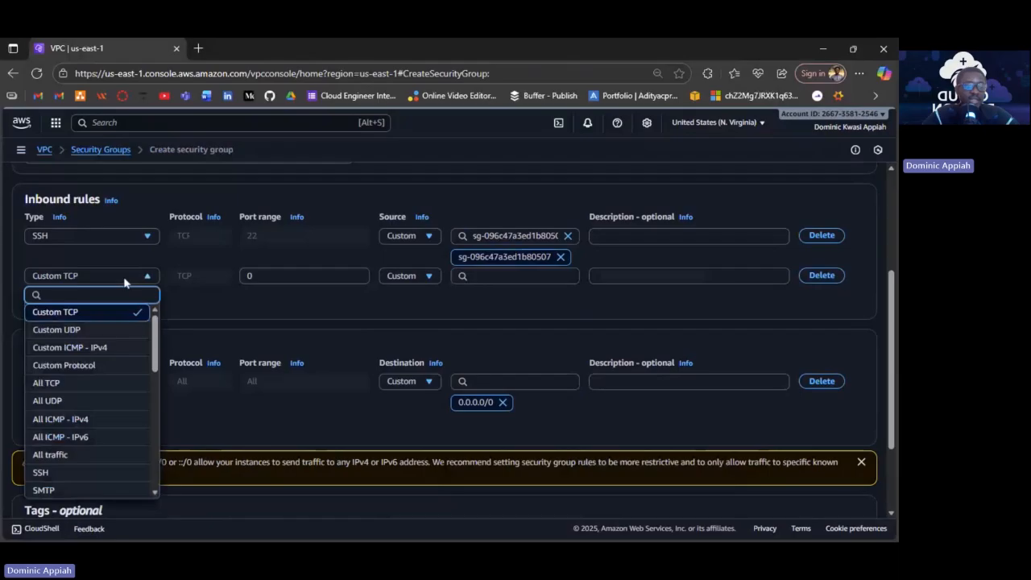
Make the second inbound rule All ICMP - IPv4 with websg as its source.
left_click(108, 348)
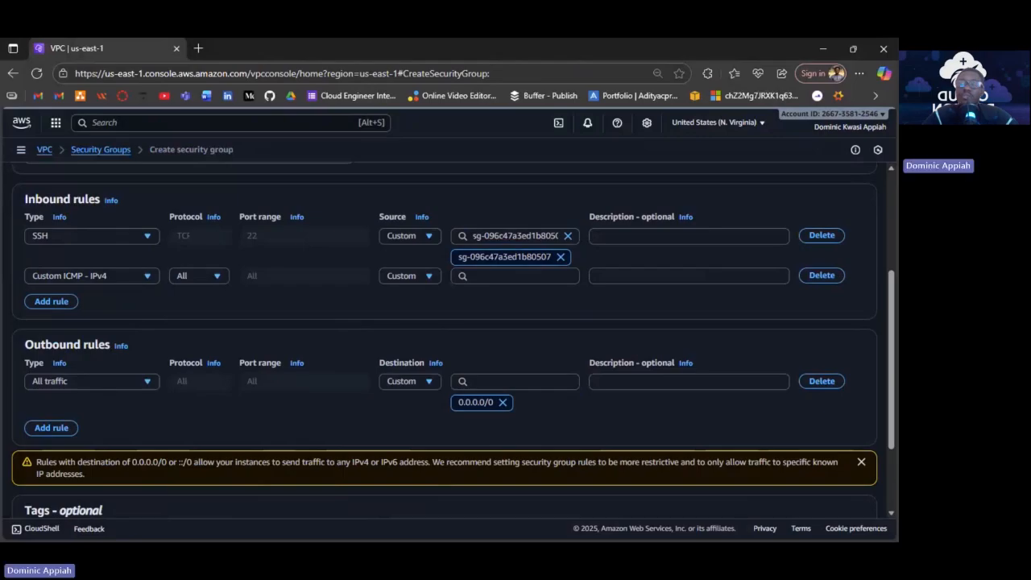
left_click(146, 276)
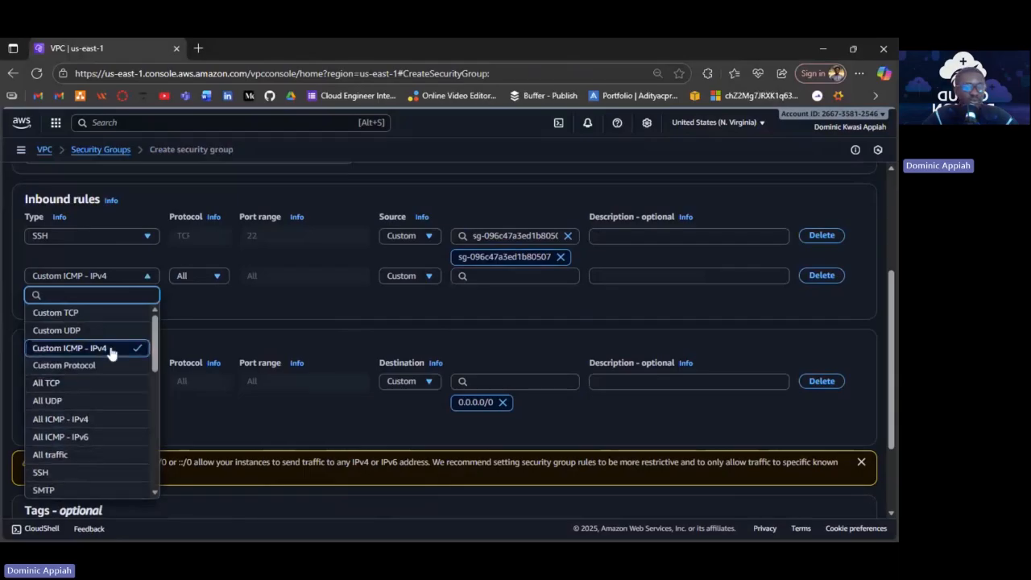
scroll(112, 355, "down", 1)
left_click(61, 364)
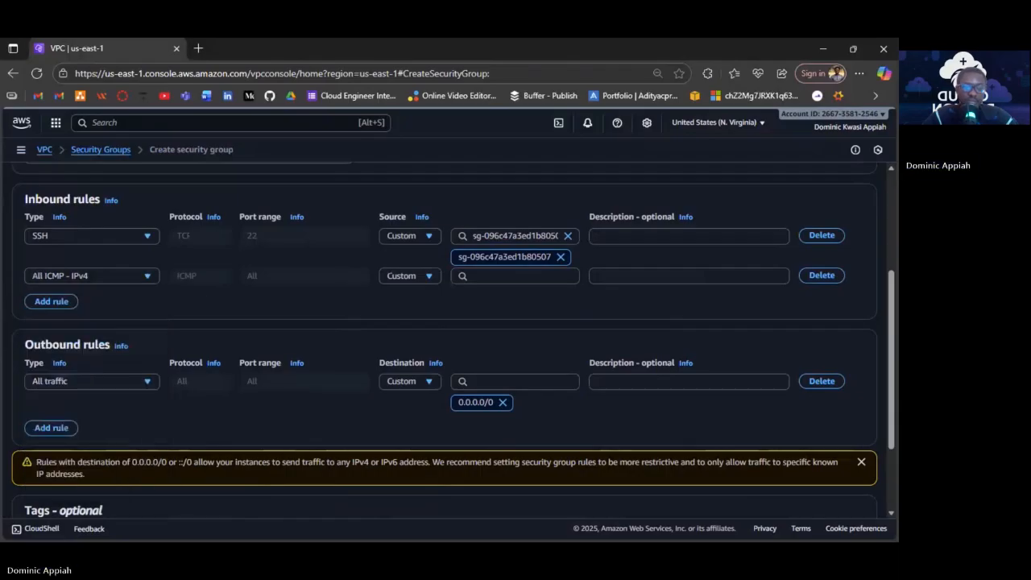
left_click(491, 276)
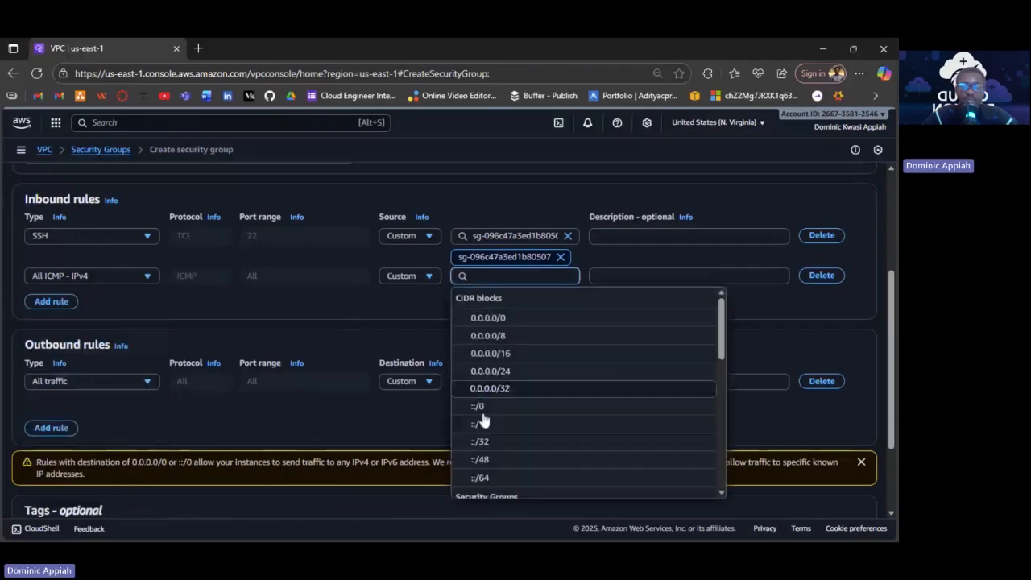
scroll(499, 413, "down", 2)
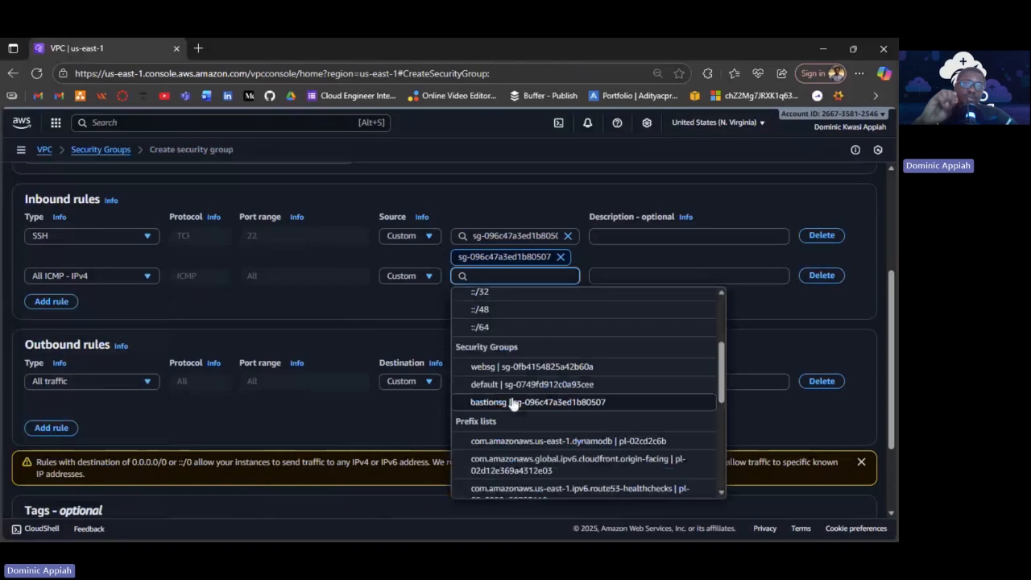
left_click(515, 366)
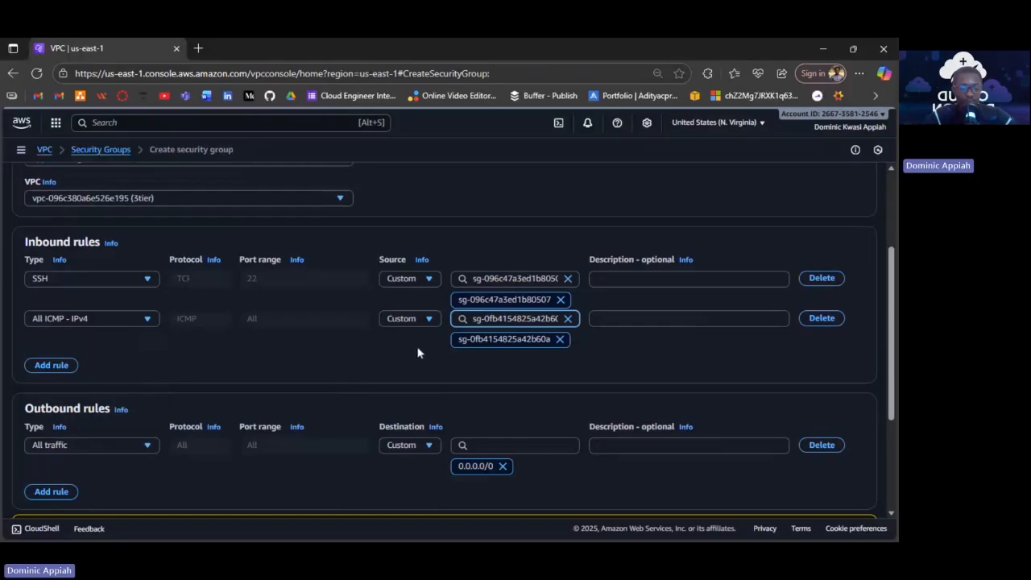
scroll(417, 352, "down", 3)
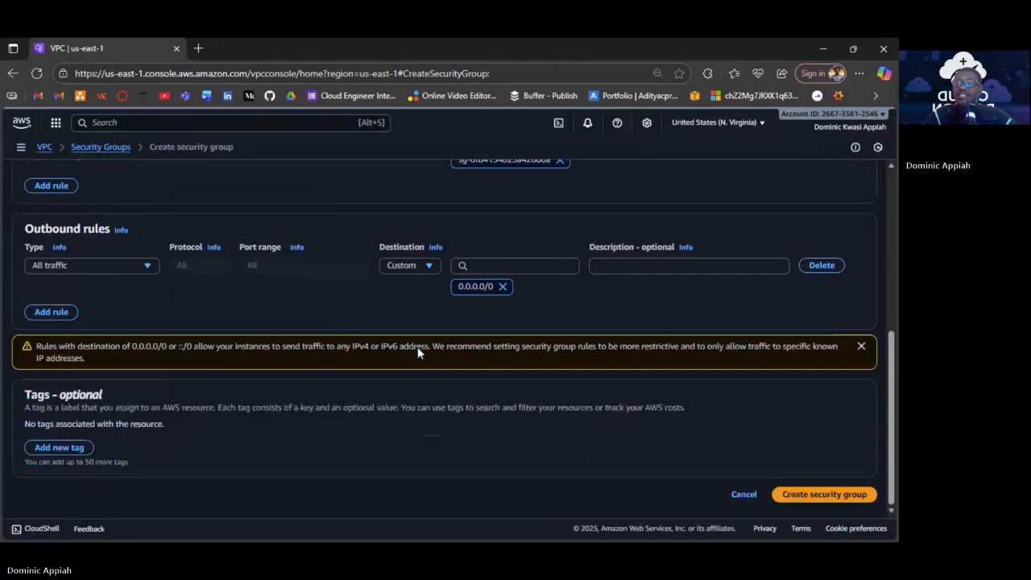
Create appsg and return to the Security Groups list.
left_click(825, 495)
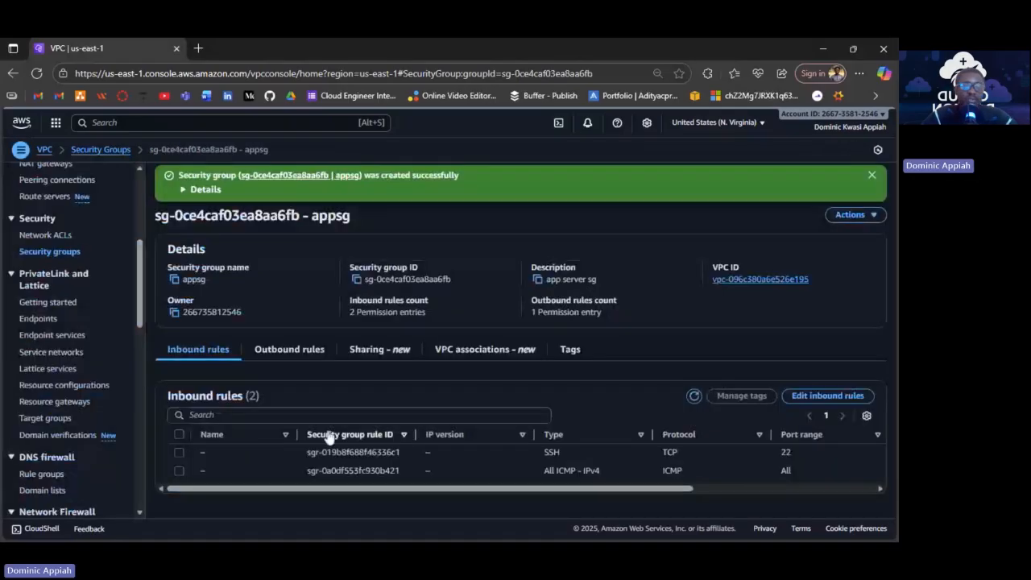
left_click(50, 253)
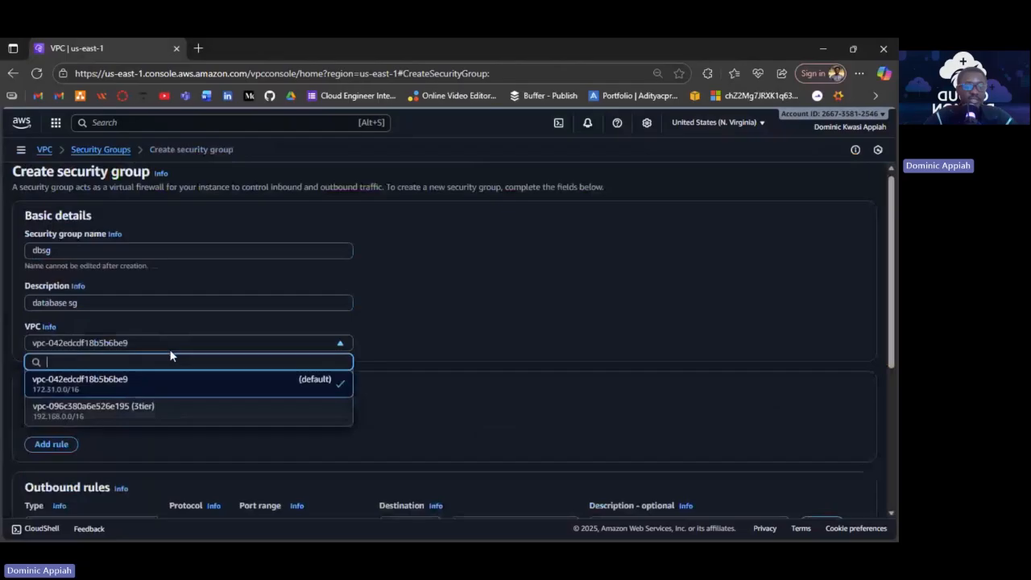
Place dbsg in the 3tier VPC and add a MYSQL/Aurora (3306) inbound rule from appsg.
left_click(172, 407)
scroll(233, 385, "down", 1)
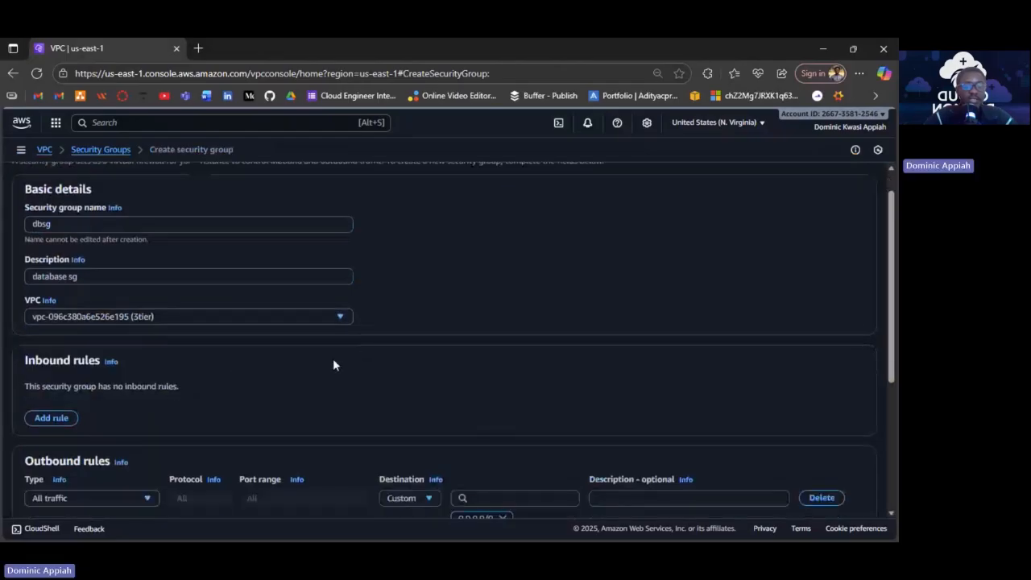
scroll(332, 363, "down", 2)
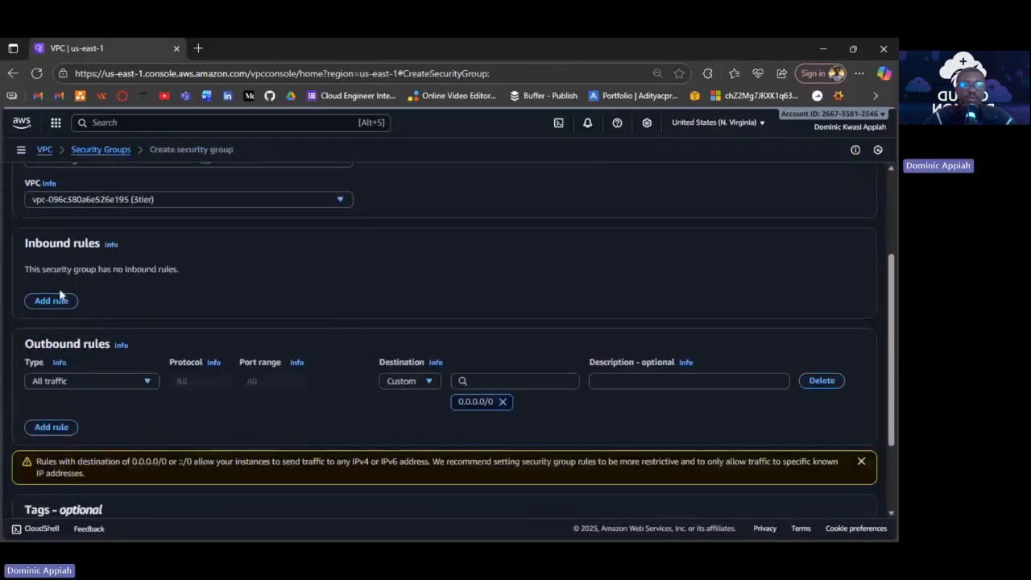
left_click(58, 298)
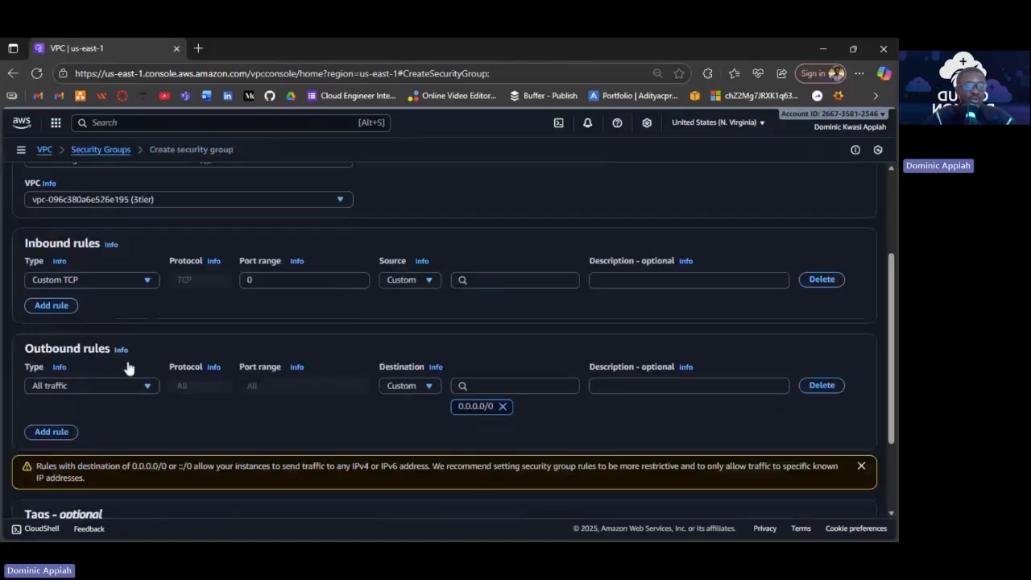
left_click(142, 280)
scroll(93, 401, "down", 1)
scroll(93, 401, "down", 3)
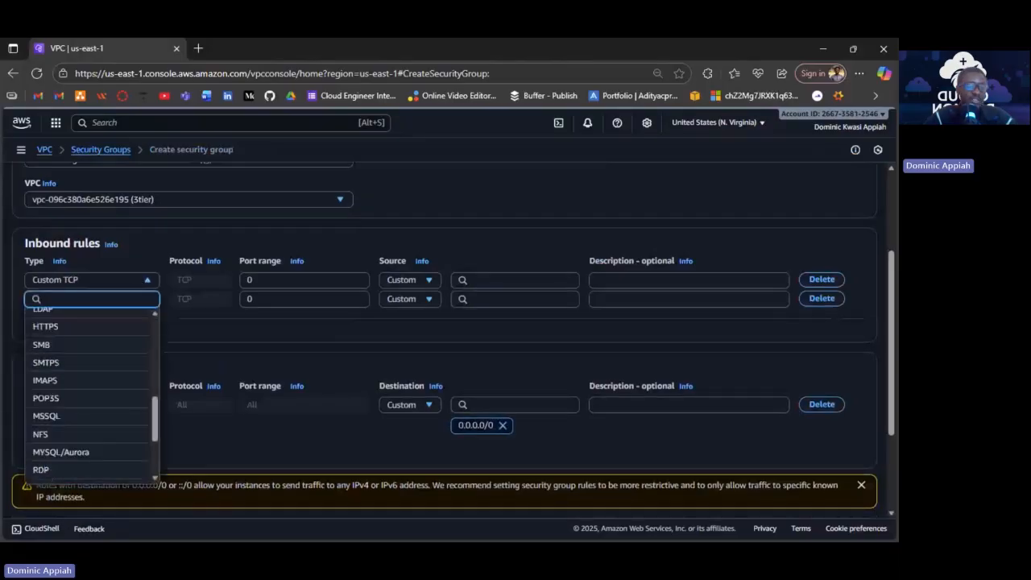
left_click(64, 452)
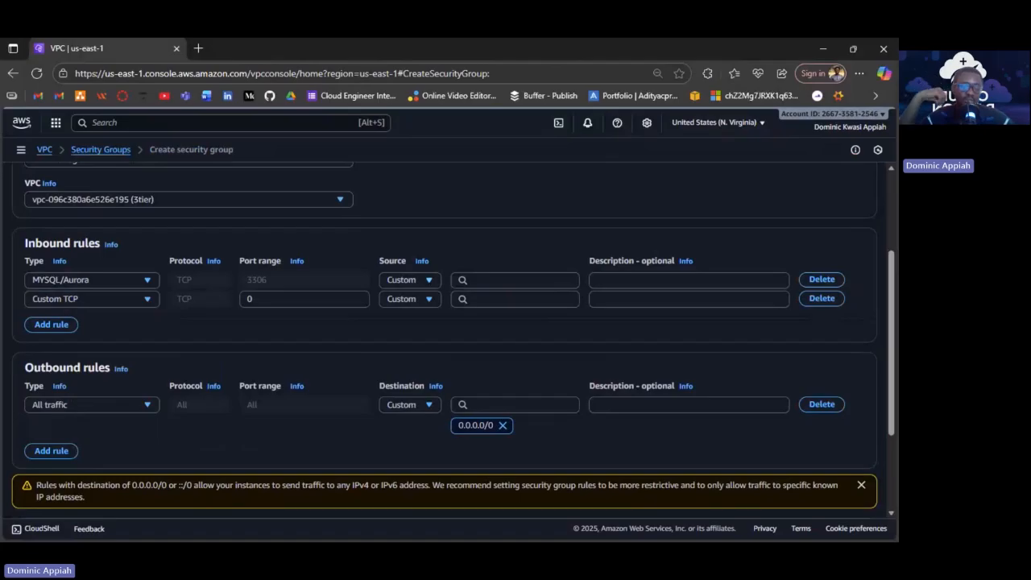
left_click(430, 281)
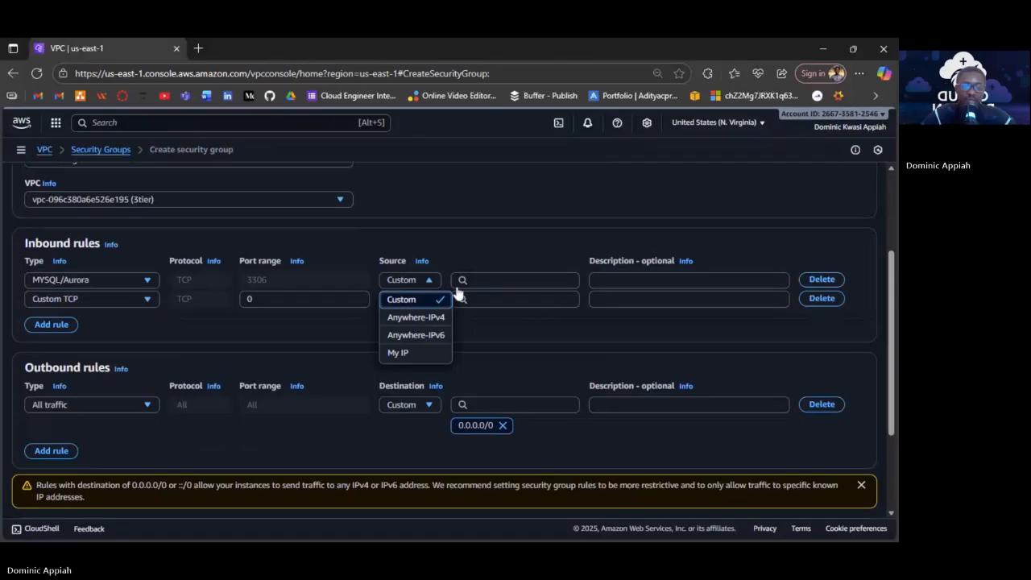
left_click(457, 285)
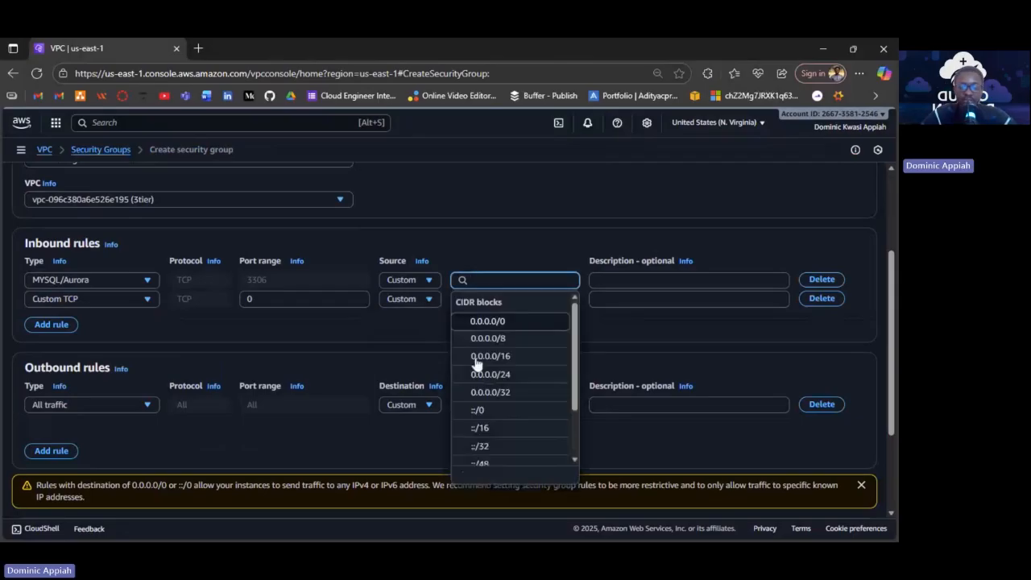
scroll(476, 365, "down", 3)
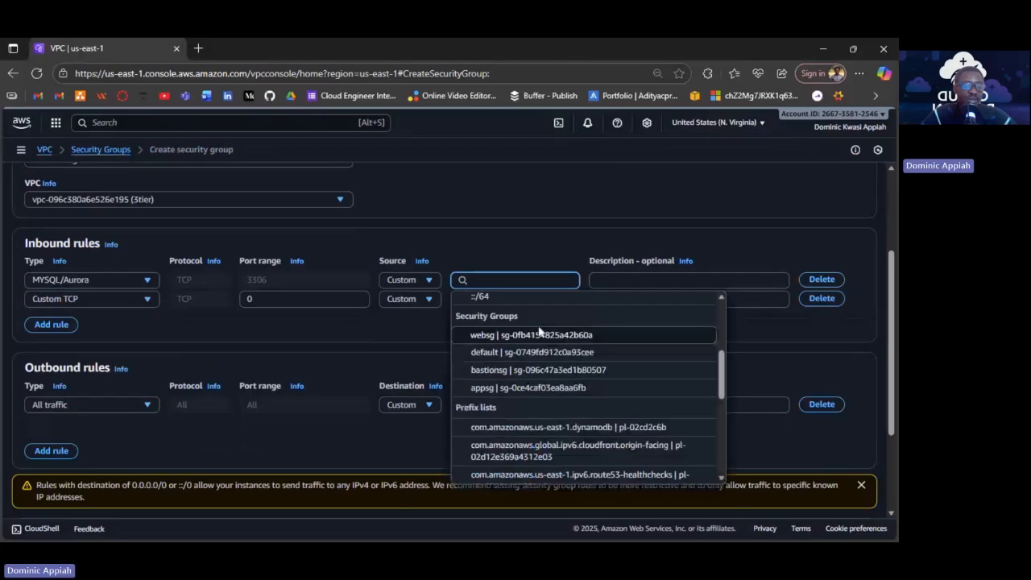
left_click(528, 388)
Add a second MYSQL/Aurora rule from bastionsg and create dbsg.
left_click(89, 320)
scroll(88, 411, "down", 2)
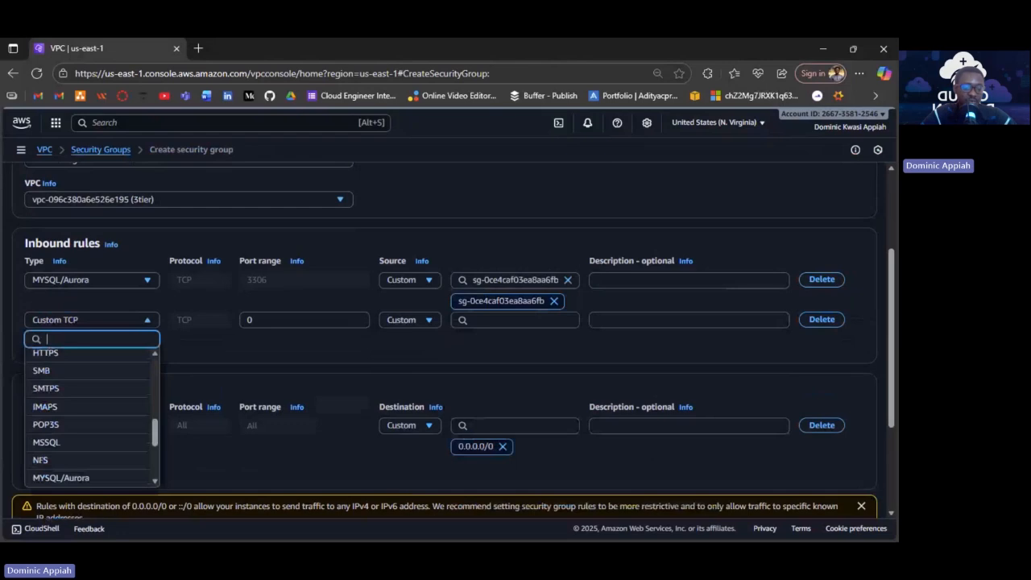
left_click(73, 478)
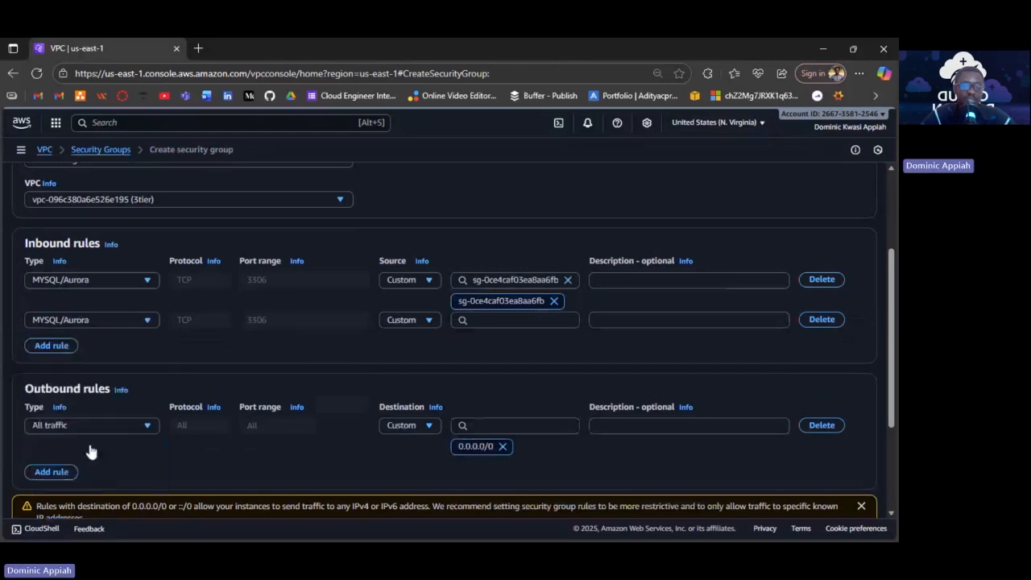
left_click(418, 320)
left_click(475, 320)
scroll(475, 483, "down", 1)
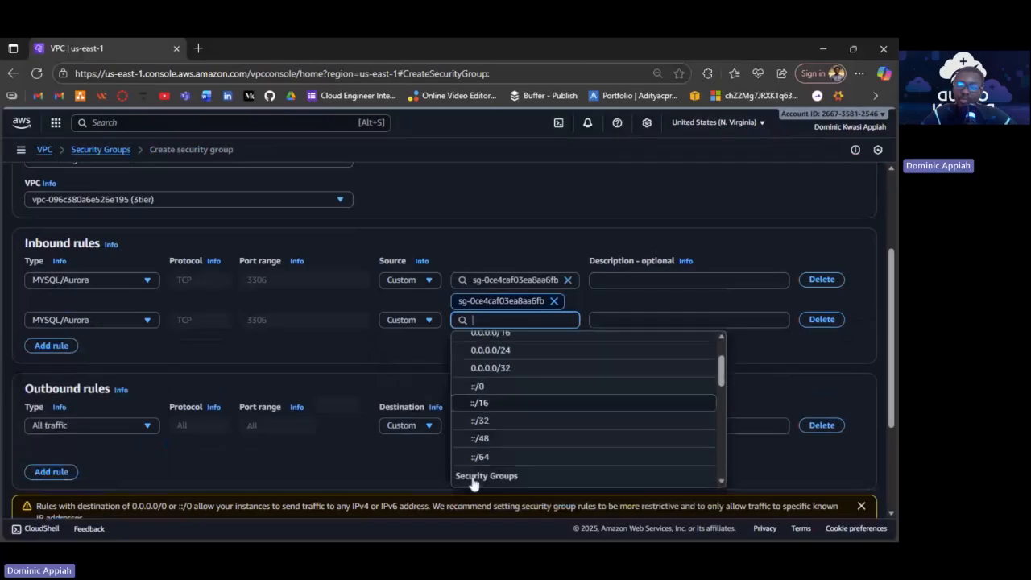
scroll(483, 463, "down", 3)
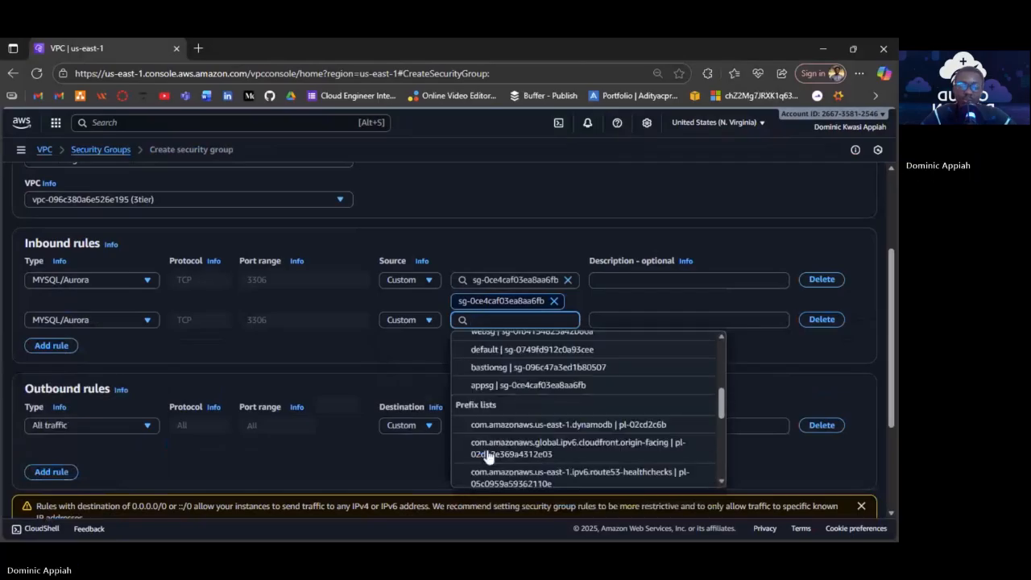
scroll(489, 456, "up", 1)
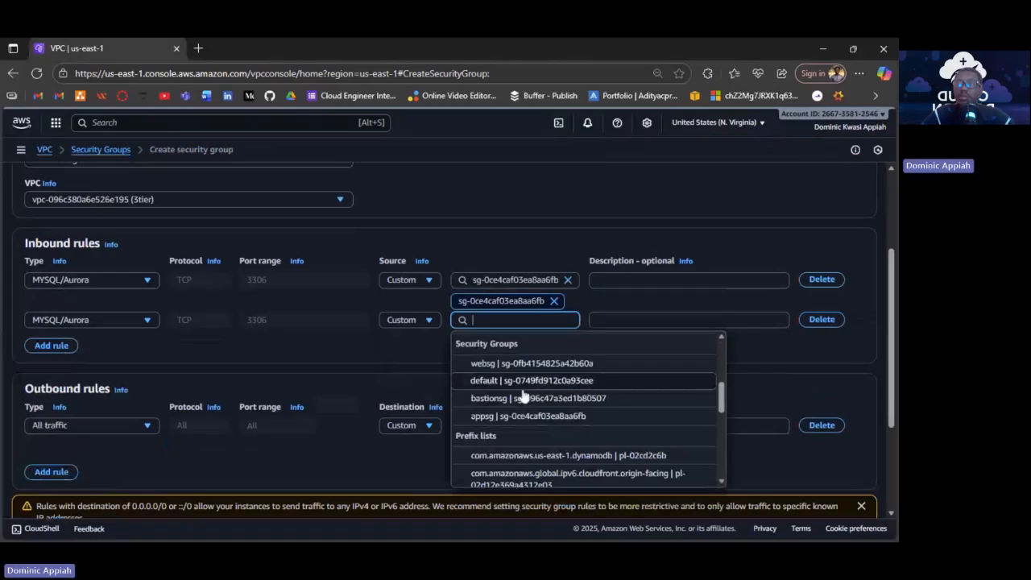
left_click(522, 397)
scroll(522, 397, "down", 2)
left_click(824, 497)
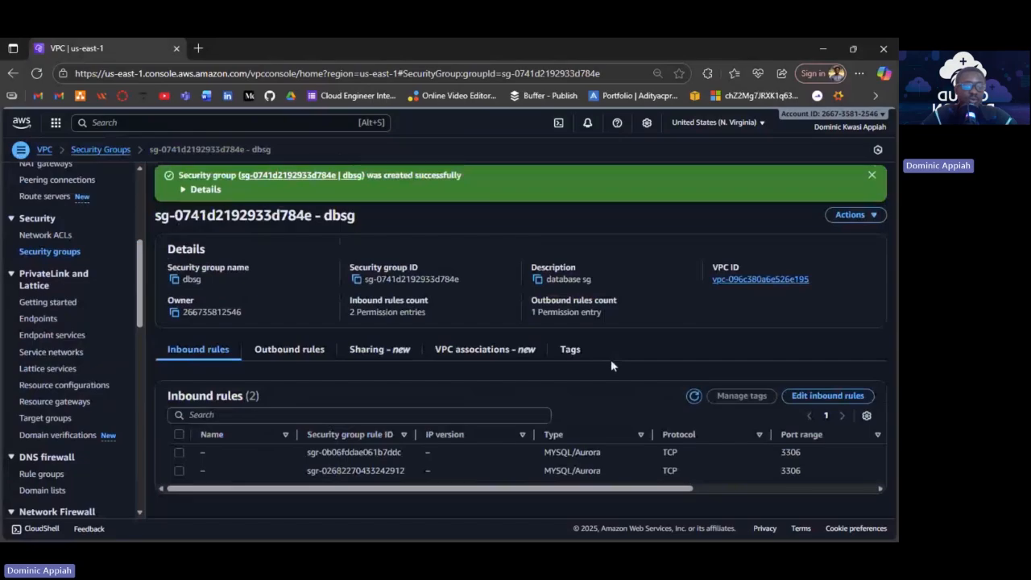
Return to the list of all seven security groups and show bastionsg's inbound rules.
left_click(50, 251)
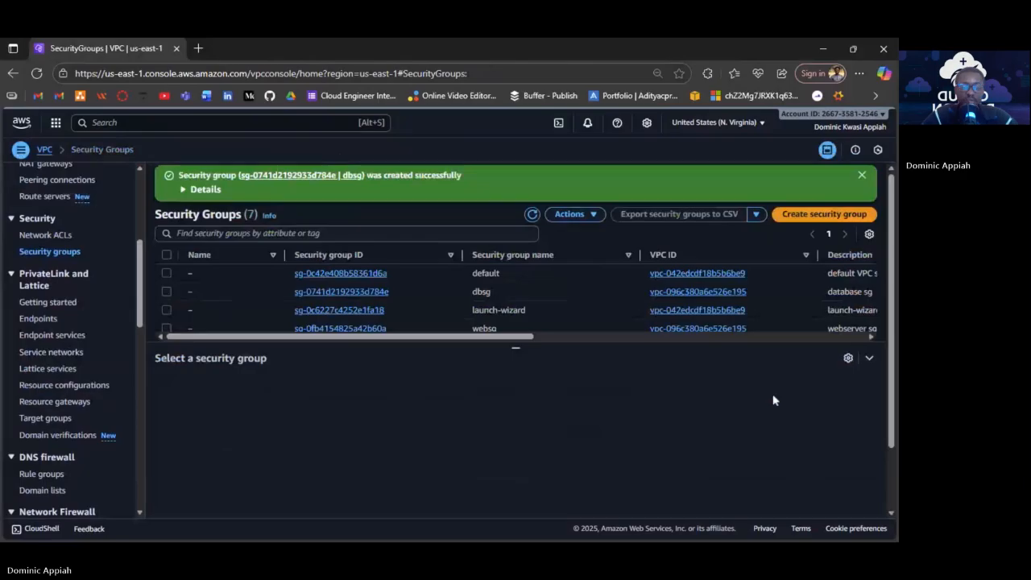
scroll(471, 314, "down", 1)
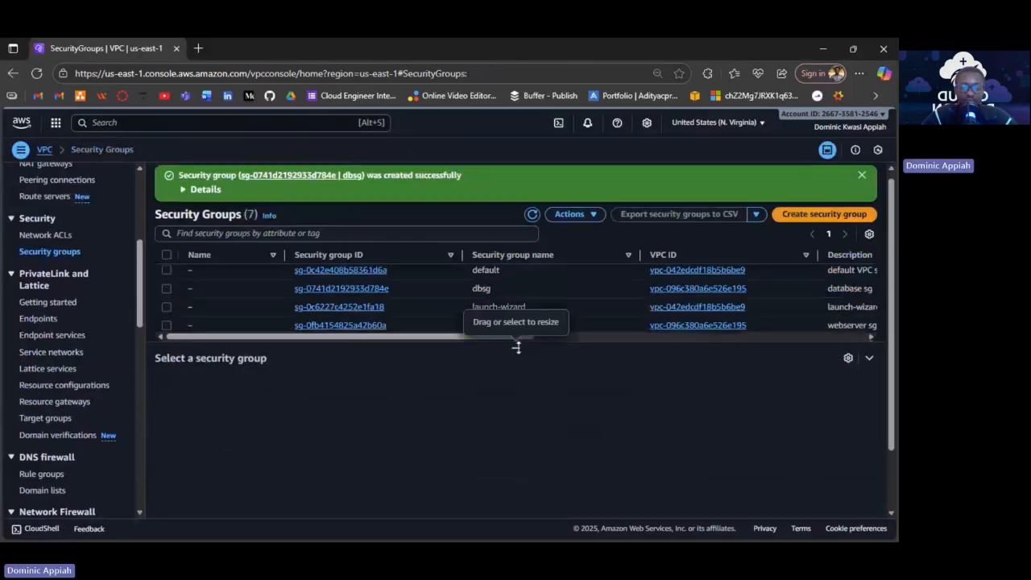
left_click_drag(514, 344, 513, 431)
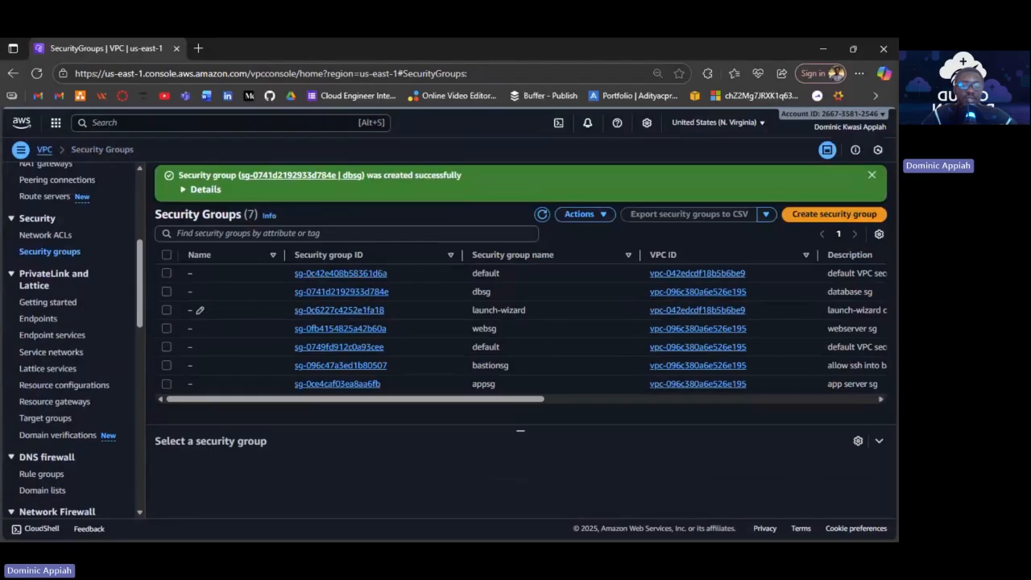
left_click(165, 366)
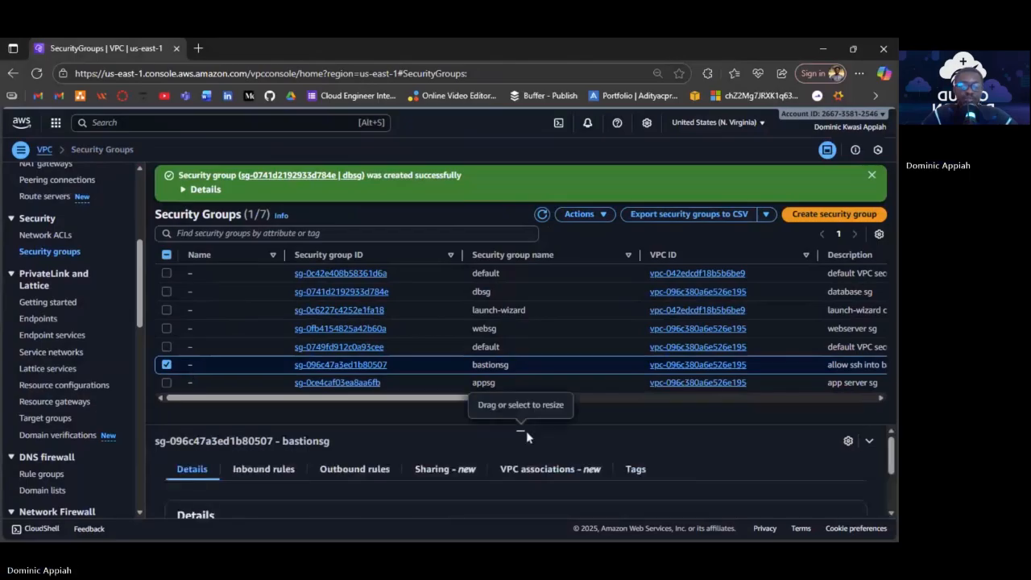
left_click_drag(526, 431, 506, 278)
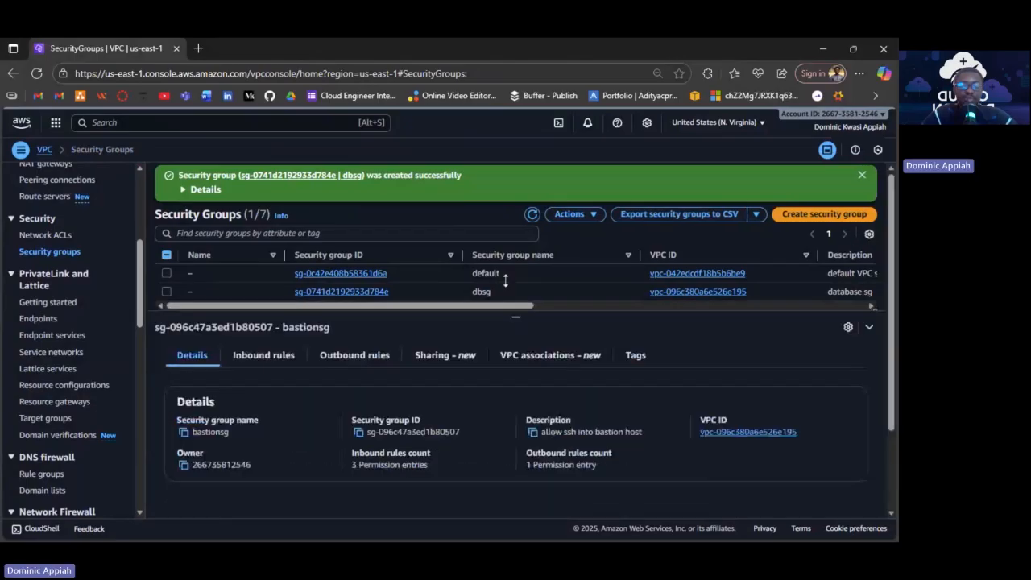
left_click(266, 360)
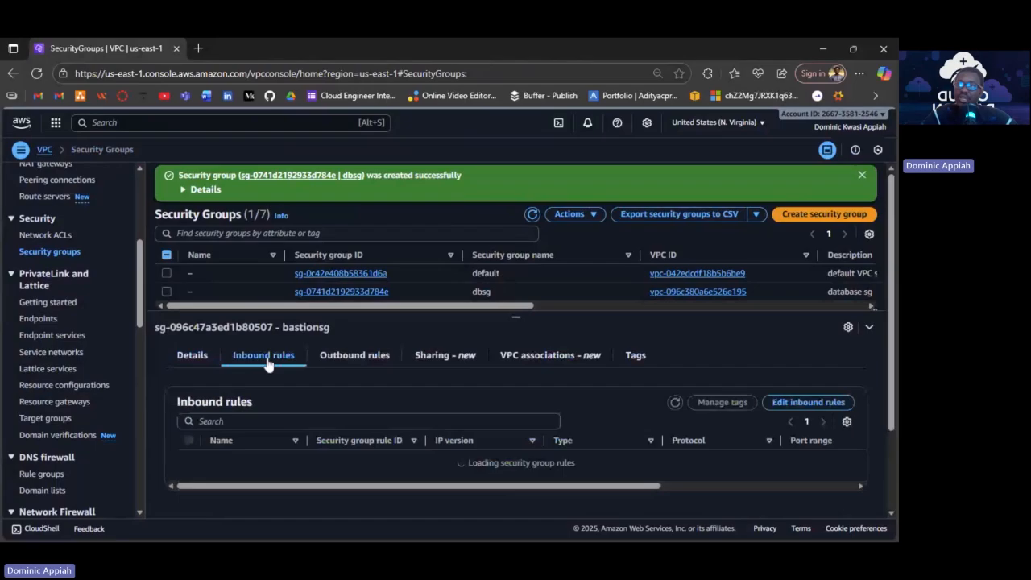
Add a new MYSQL/Aurora (TCP 3306) inbound rule to bastionsg.
left_click(782, 406)
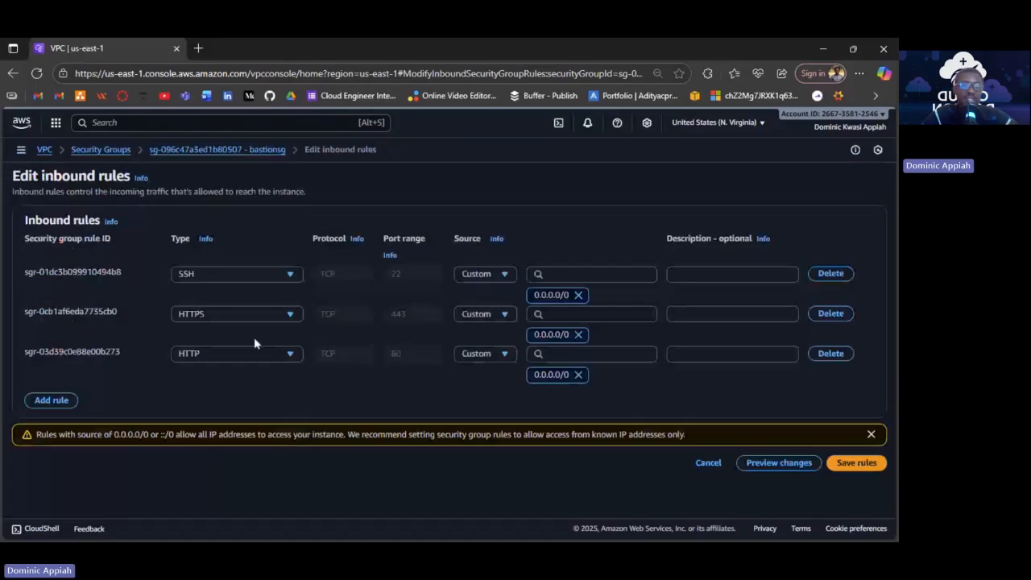
left_click(52, 400)
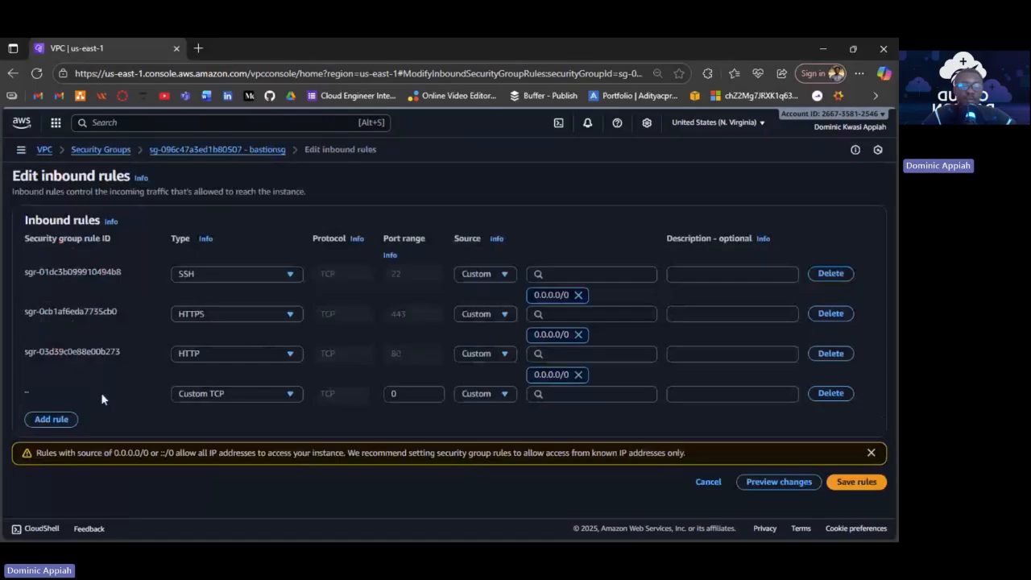
left_click(230, 394)
scroll(231, 320, "down", 3)
scroll(231, 320, "down", 1)
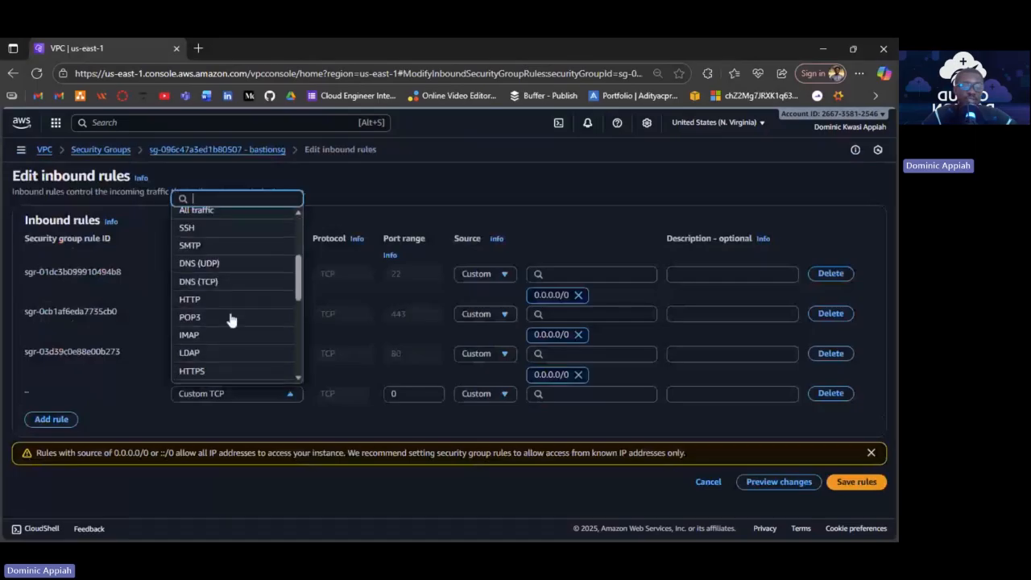
scroll(232, 320, "up", 2)
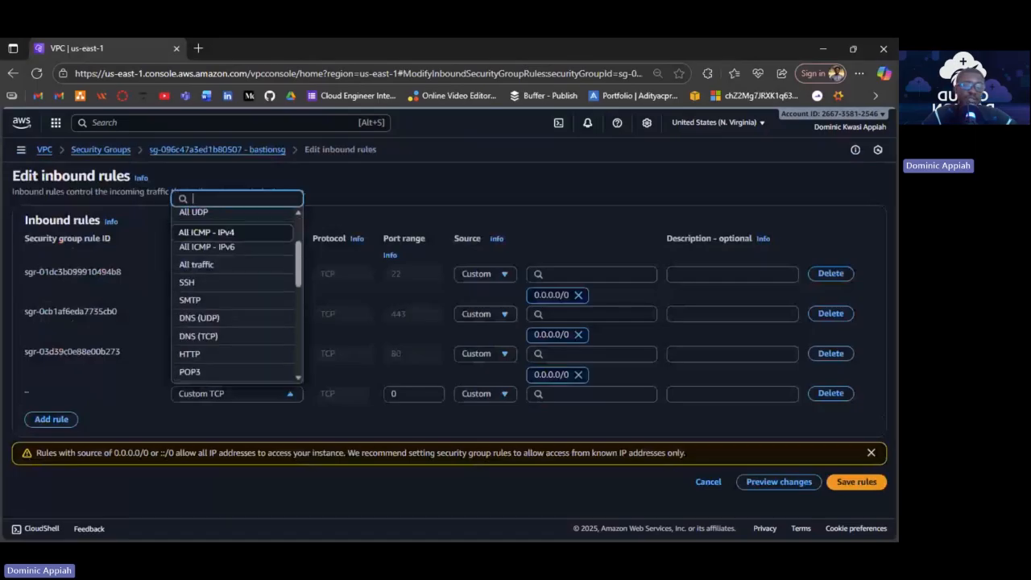
scroll(231, 320, "down", 2)
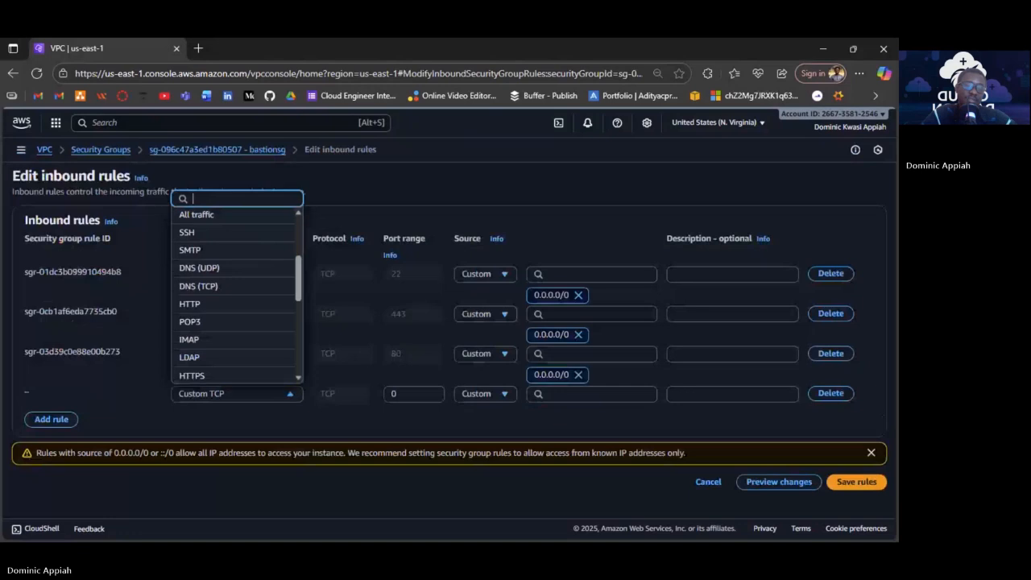
scroll(236, 295, "down", 1)
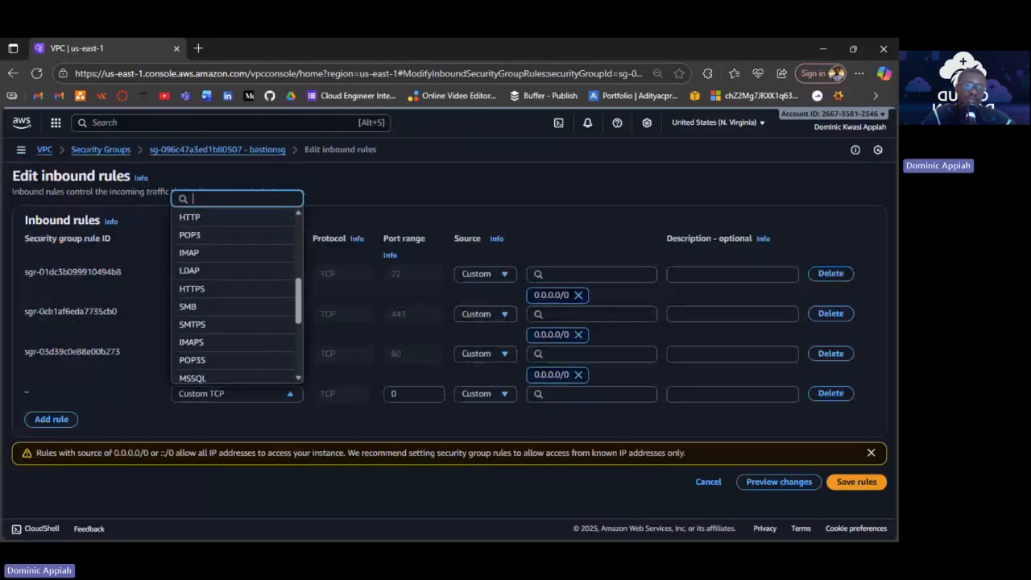
scroll(224, 297, "down", 1)
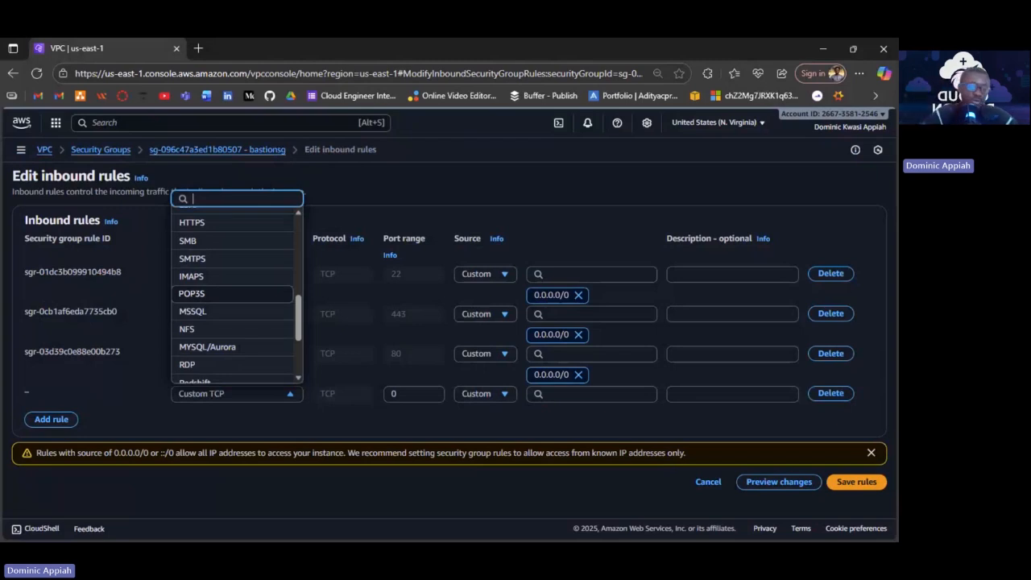
scroll(234, 298, "down", 1)
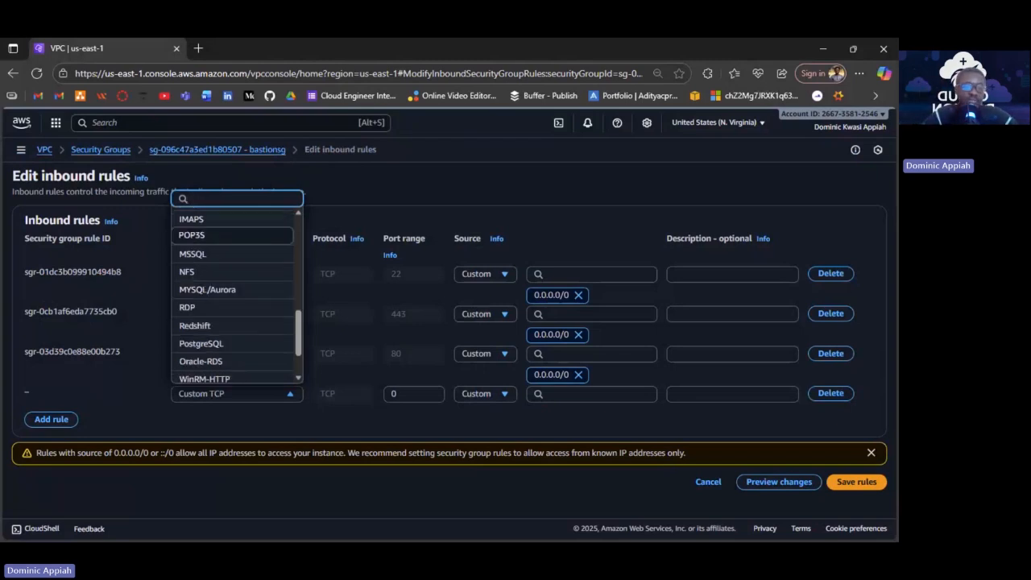
left_click(224, 290)
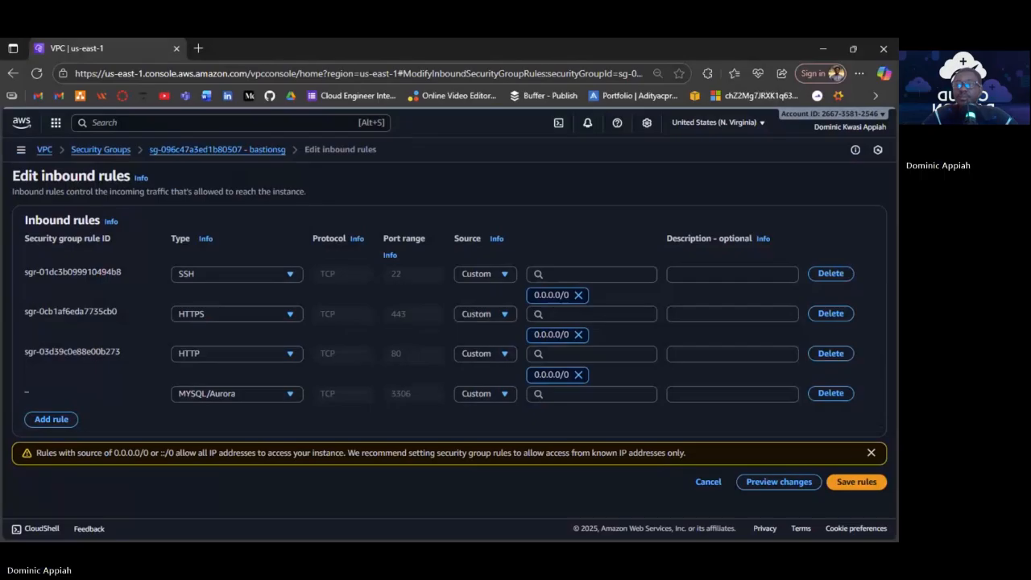
Browse the security group suggestions for the MySQL rule's source.
left_click(596, 393)
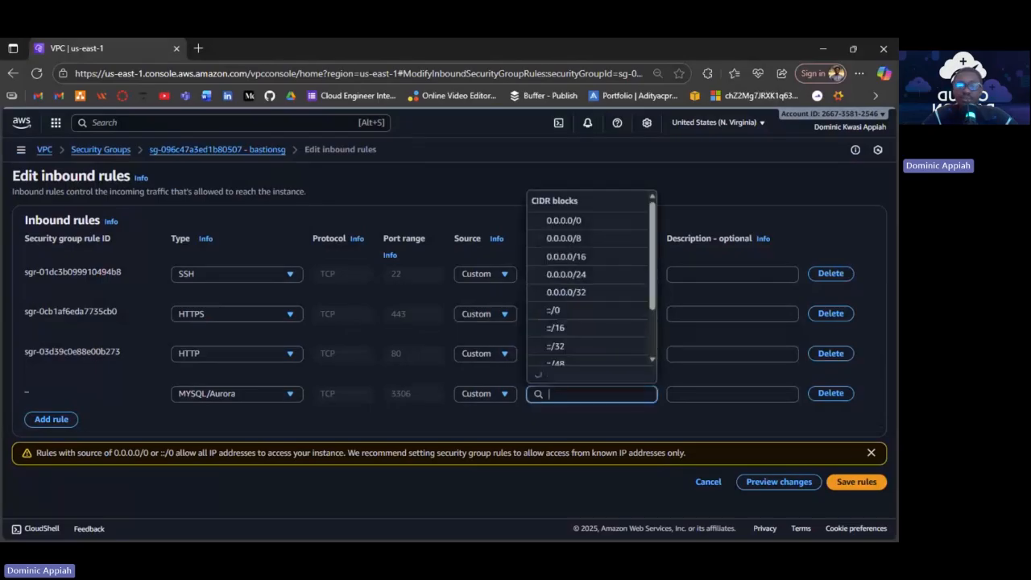
scroll(608, 355, "down", 2)
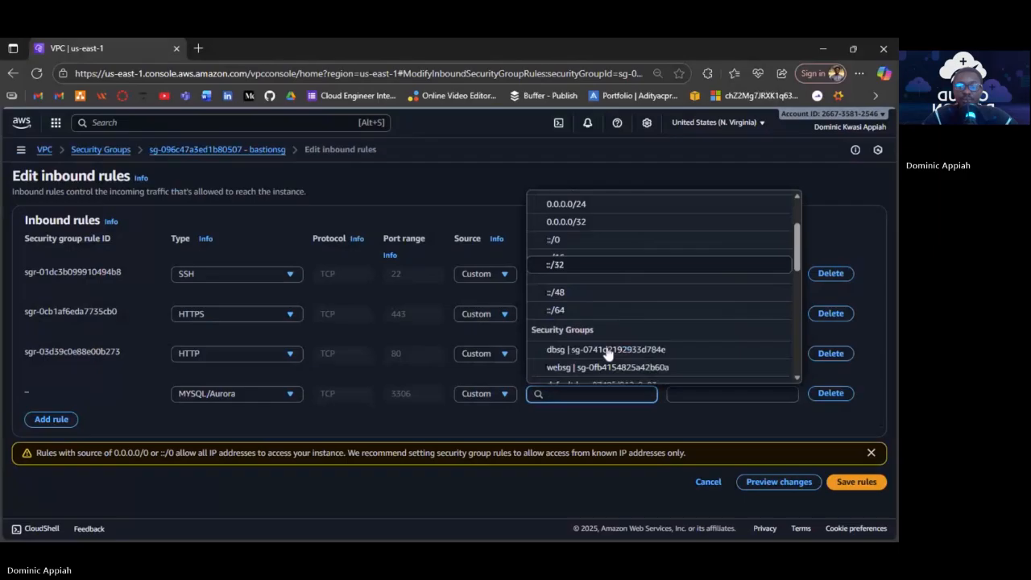
scroll(609, 354, "down", 1)
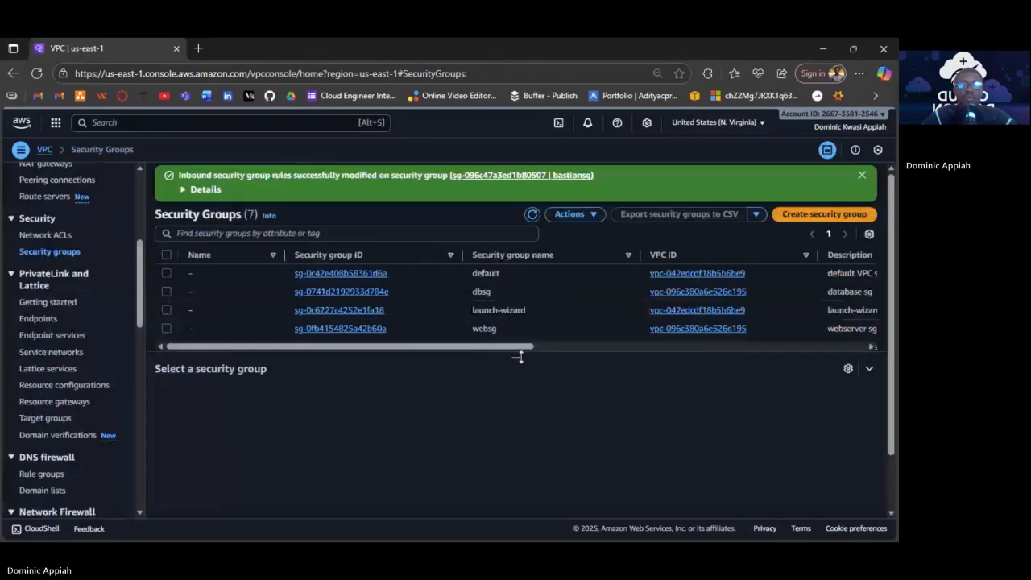
Select websg and review its inbound rules.
left_click(167, 329)
scroll(177, 288, "down", 1)
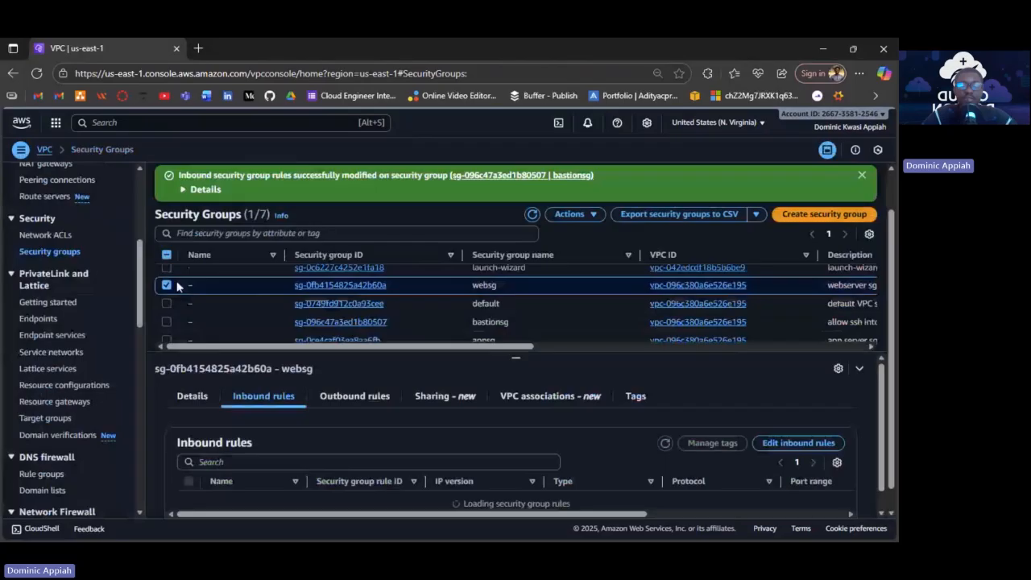
scroll(175, 306, "down", 1)
Select appsg and review its SSH (22) and All ICMP - IPv4 inbound rules.
left_click(172, 320)
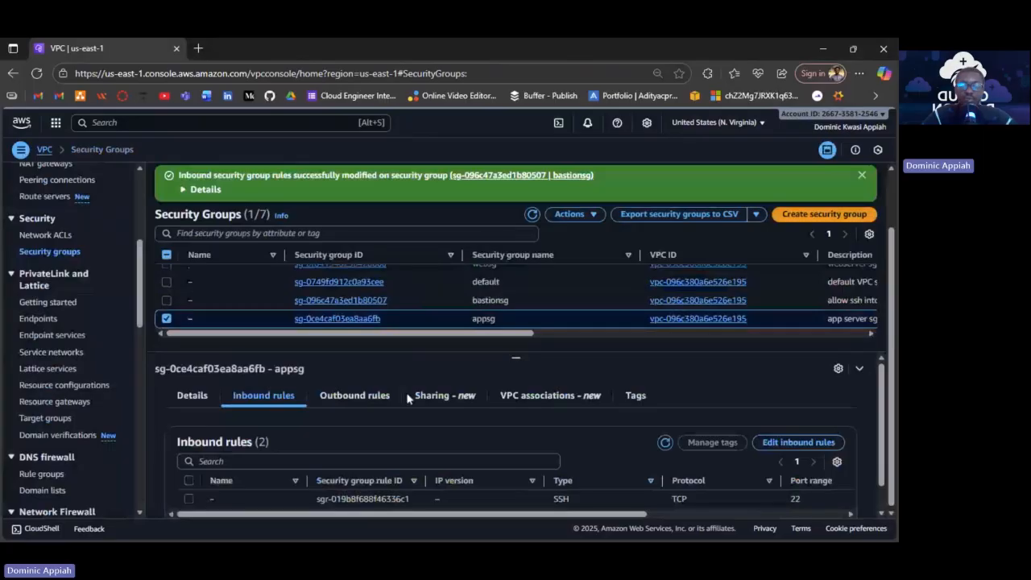
scroll(409, 397, "down", 1)
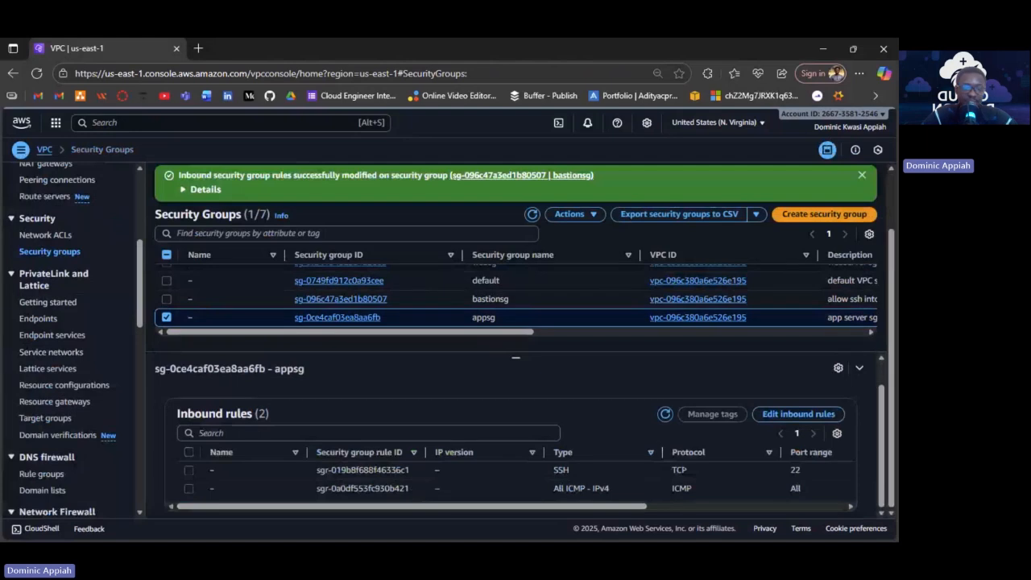
scroll(538, 321, "up", 1)
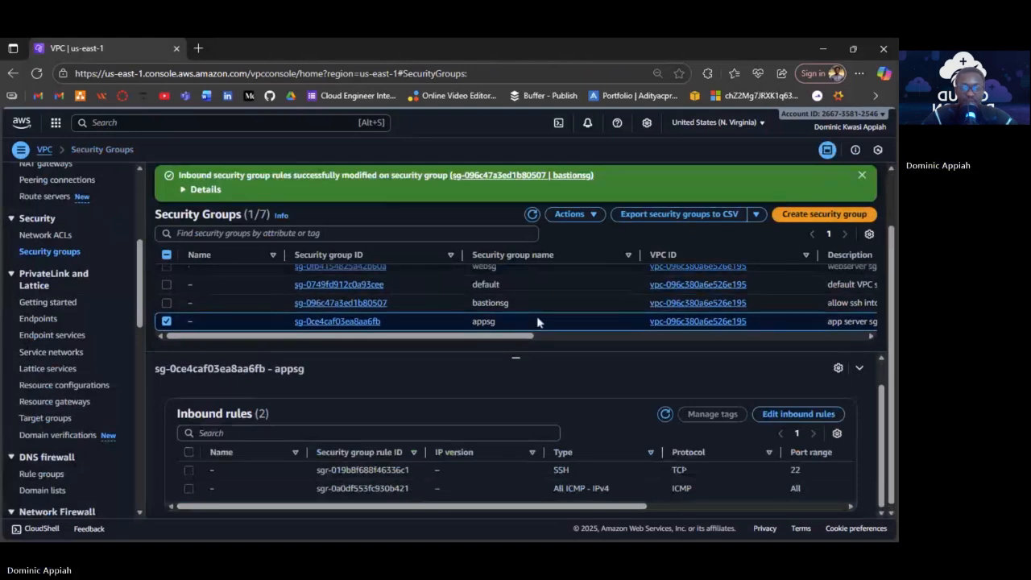
scroll(537, 318, "up", 2)
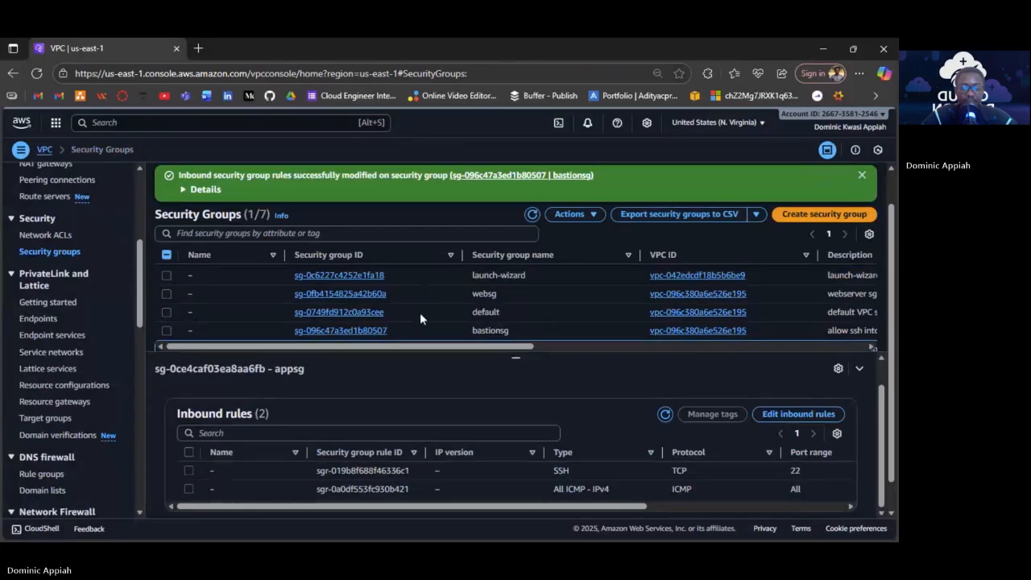
scroll(428, 299, "up", 2)
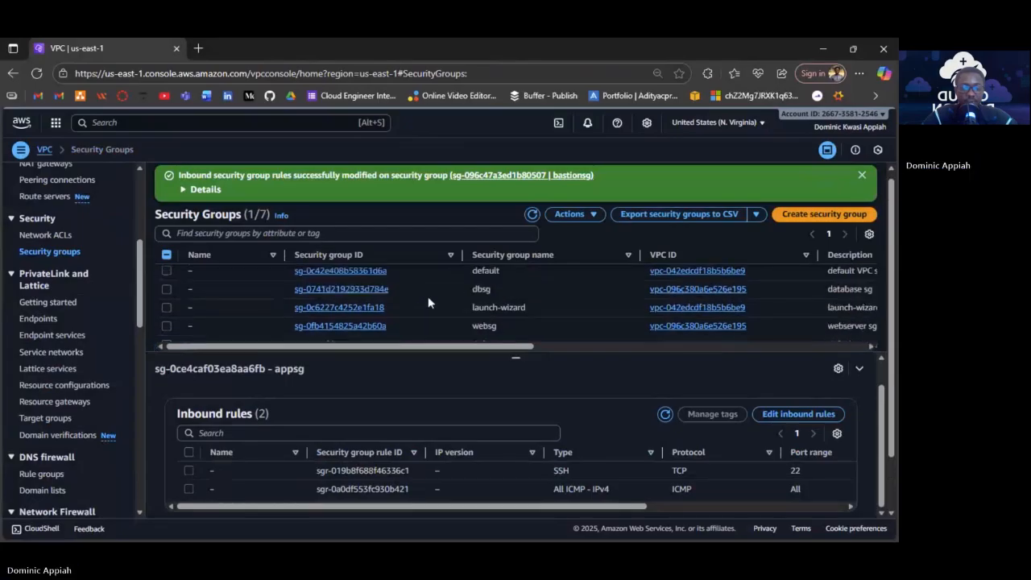
scroll(428, 296, "down", 1)
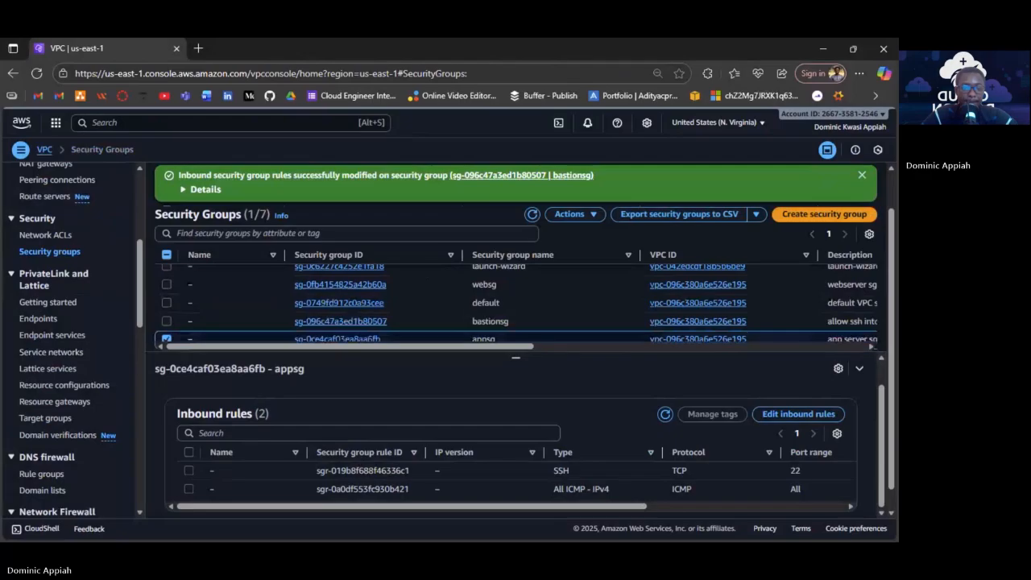
scroll(515, 302, "up", 2)
scroll(515, 302, "down", 1)
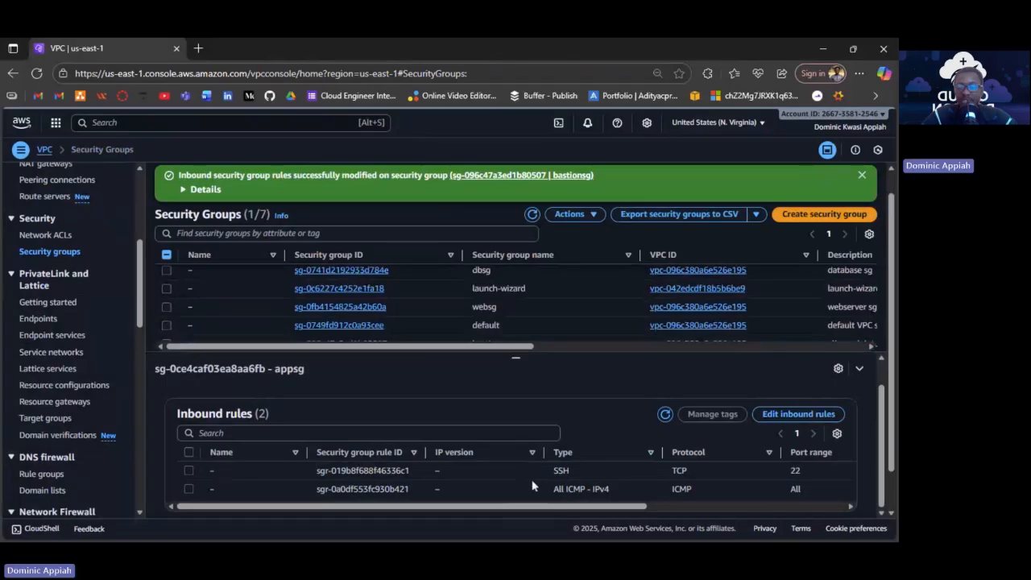
Set websg as the source of appsg's All ICMP - IPv4 rule, then return to appsg's page.
left_click(804, 422)
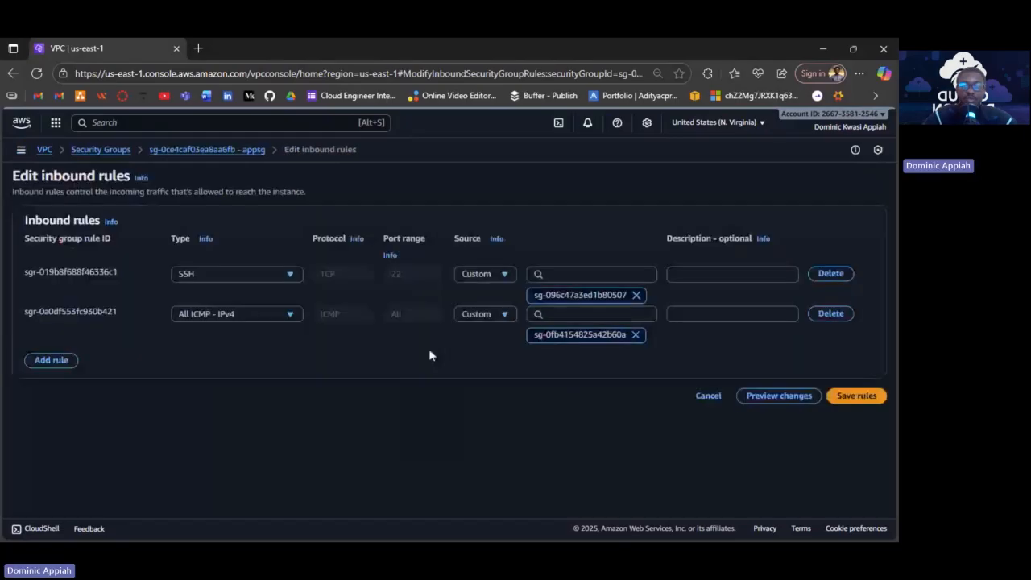
left_click(593, 315)
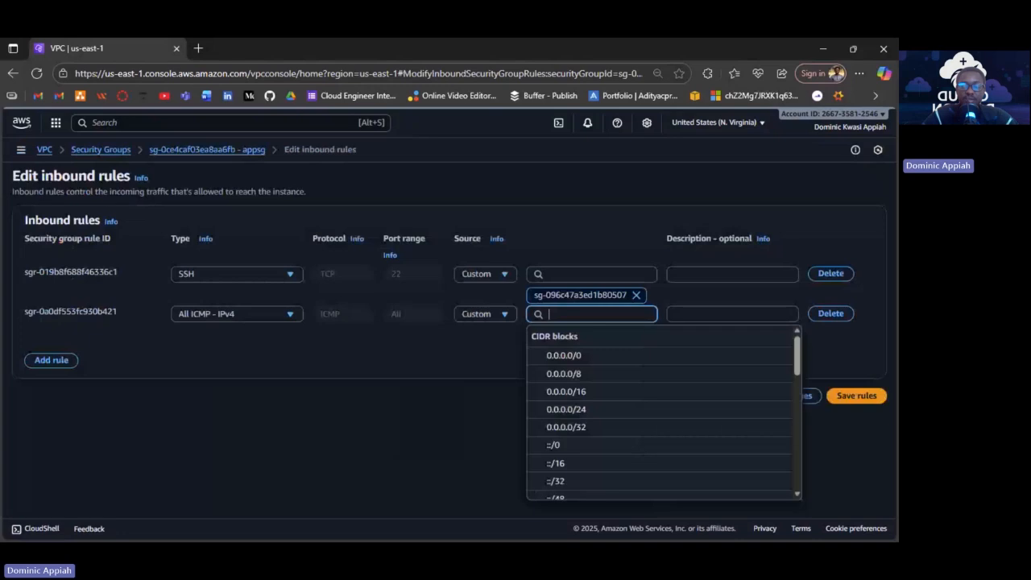
left_click(499, 360)
left_click(592, 315)
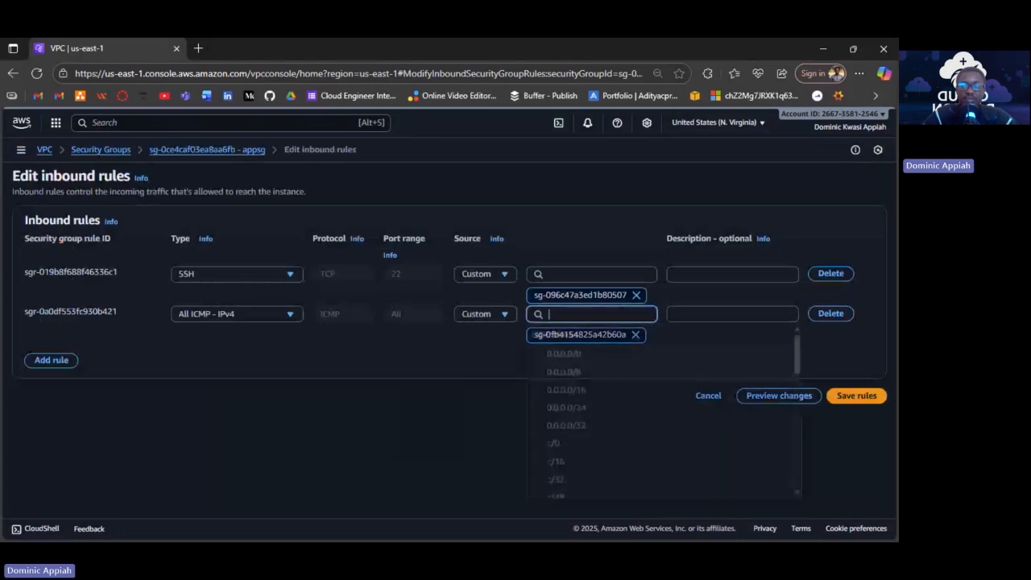
scroll(618, 405, "down", 5)
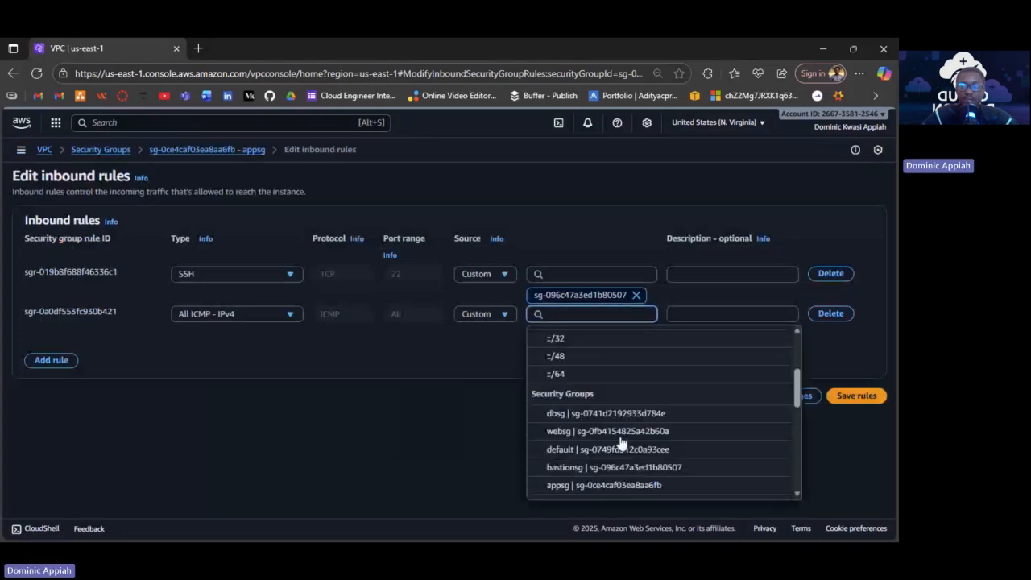
scroll(620, 442, "down", 2)
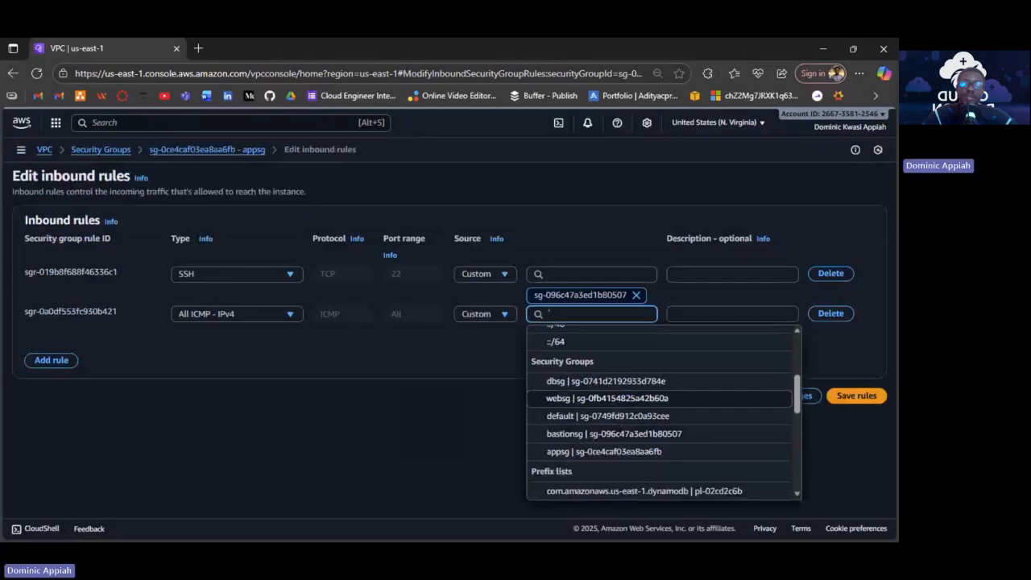
left_click(588, 398)
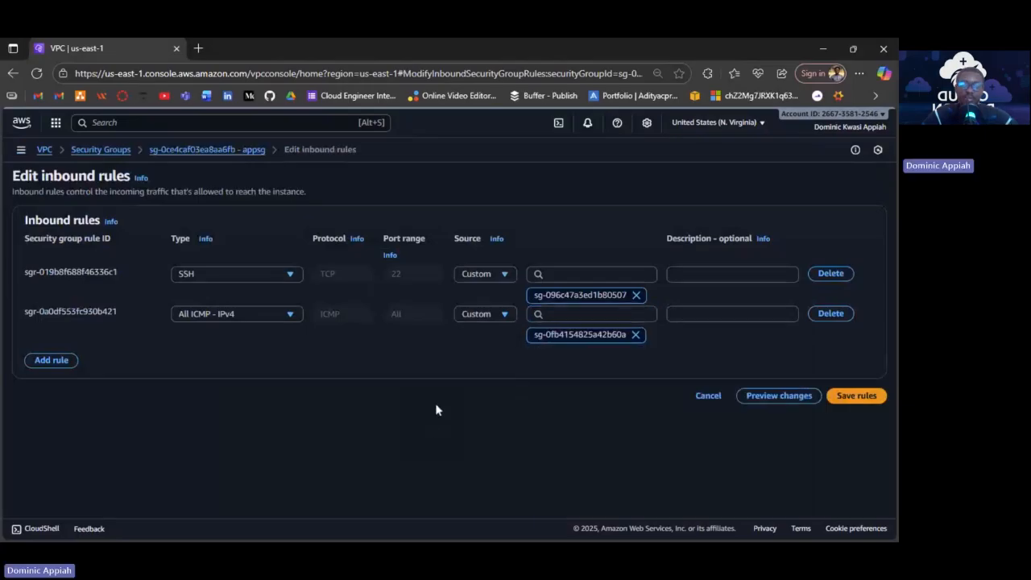
left_click(218, 157)
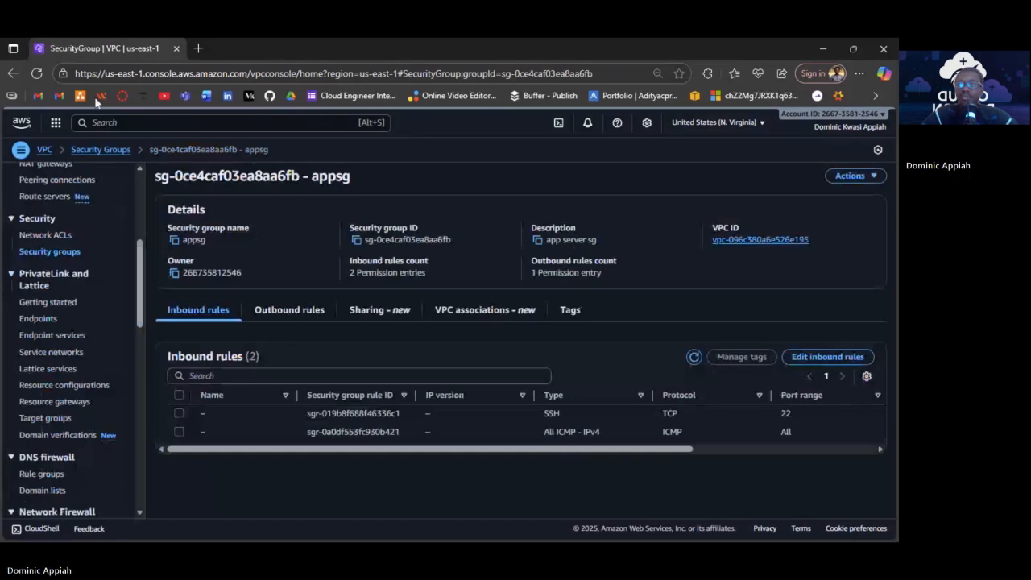
Add an All ICMP - IPv4 inbound rule to websg with appsg as its source.
left_click(100, 149)
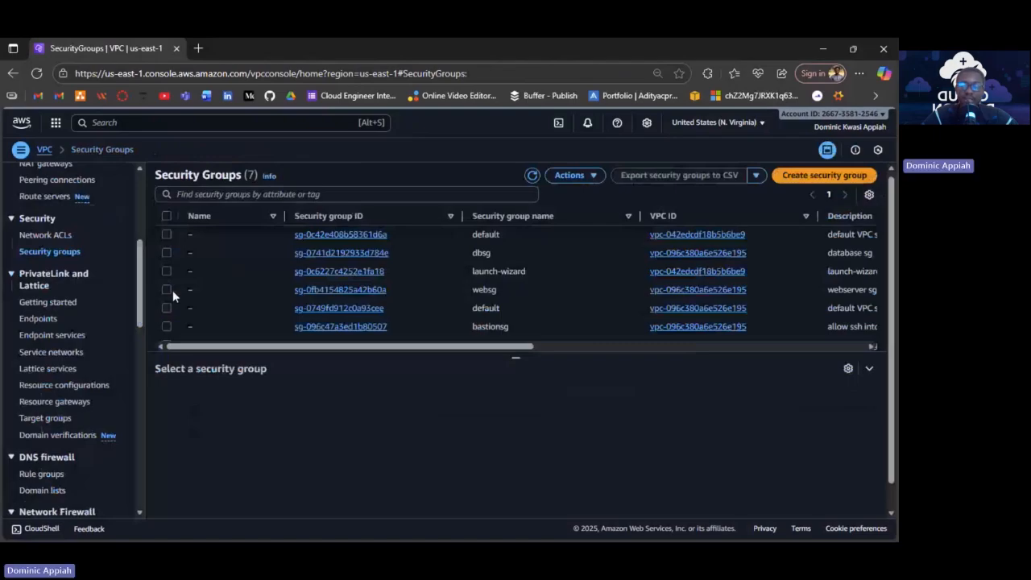
left_click(800, 453)
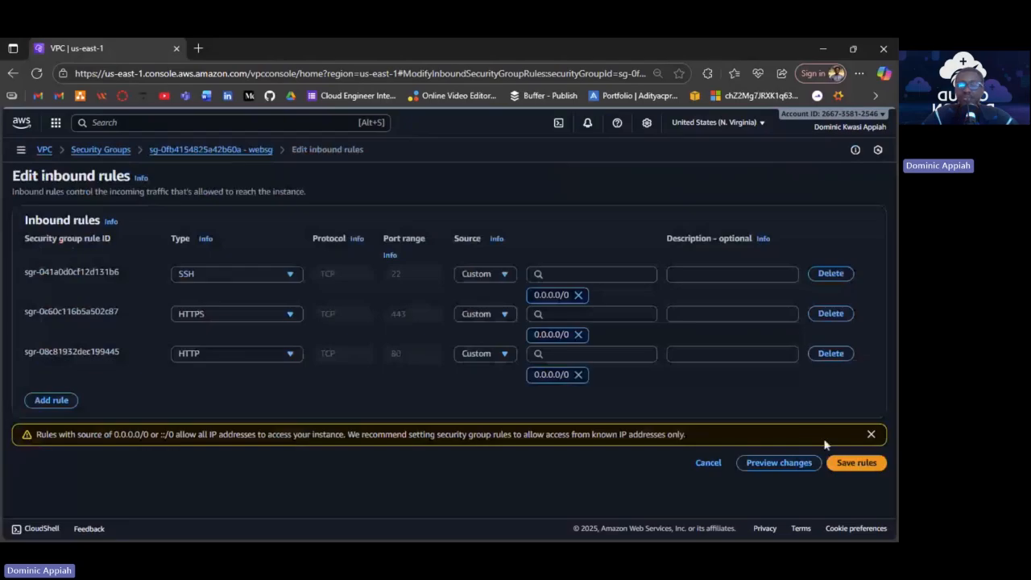
left_click(57, 401)
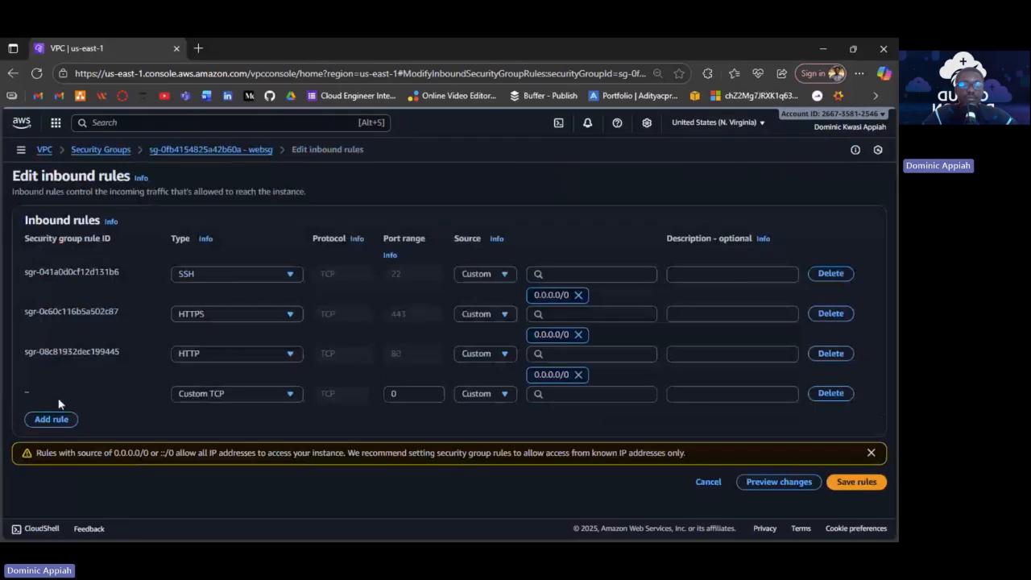
left_click(218, 393)
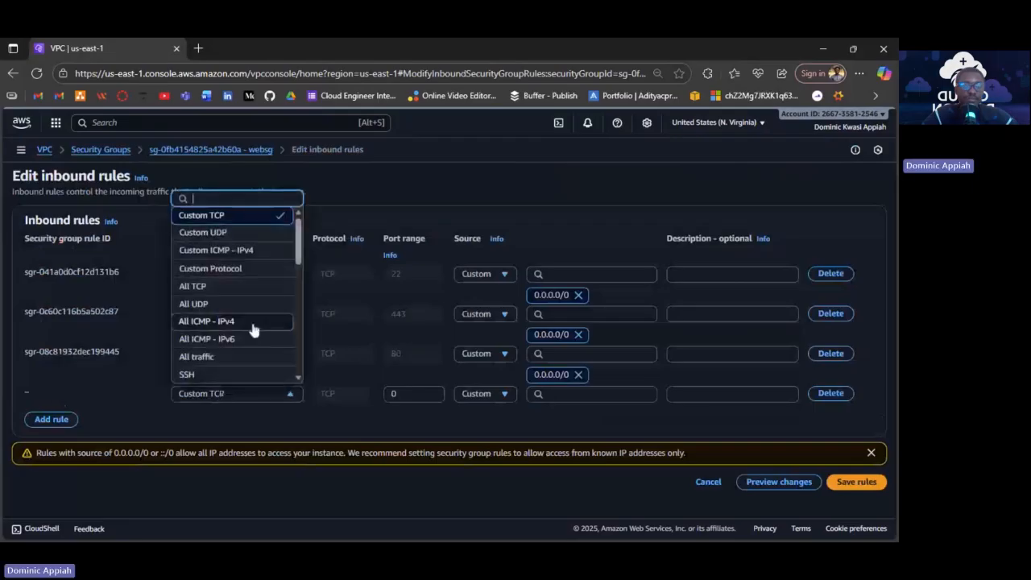
scroll(228, 291, "down", 1)
scroll(228, 292, "down", 1)
left_click(206, 238)
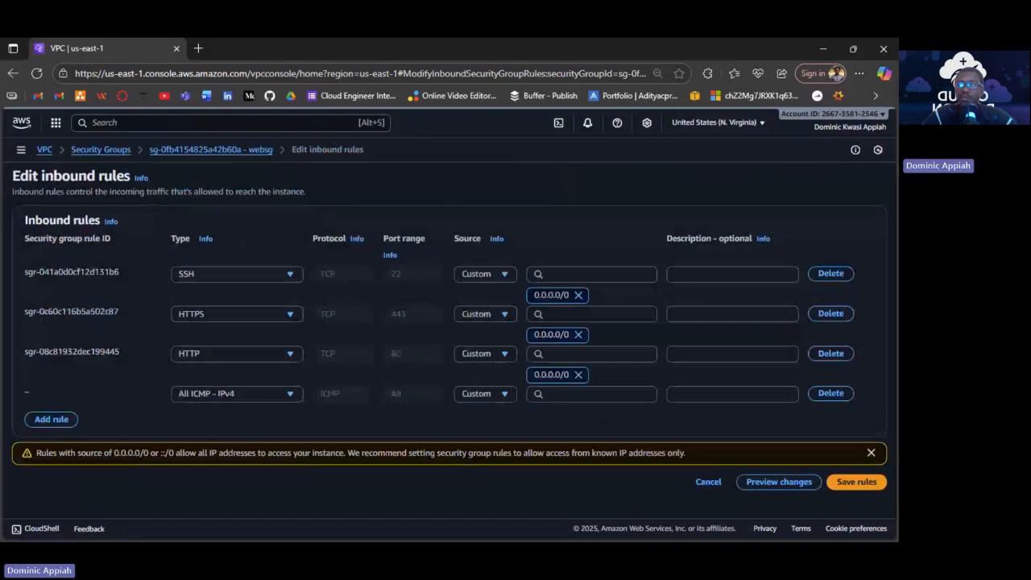
left_click(584, 393)
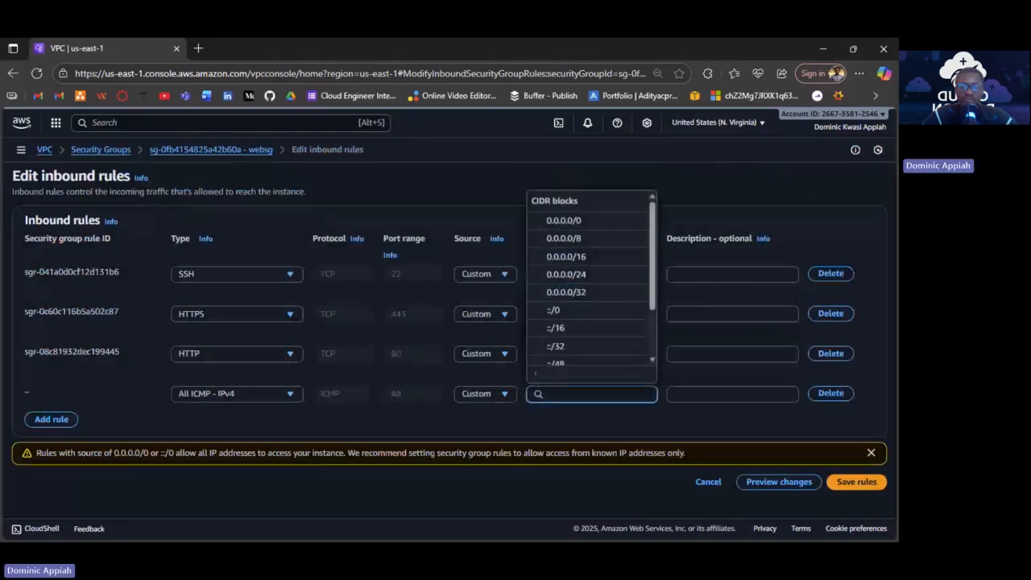
scroll(588, 325, "down", 2)
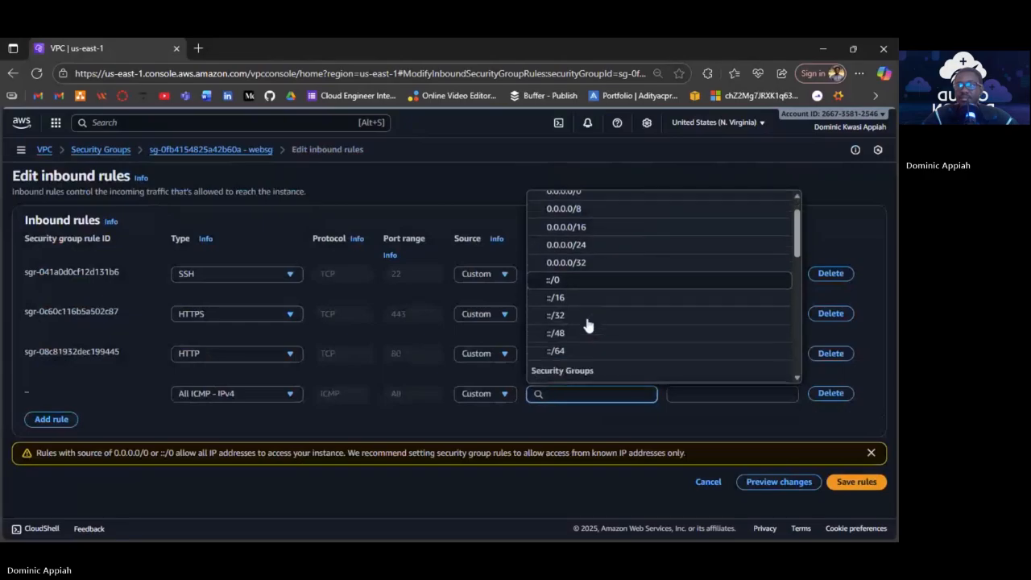
scroll(588, 272, "down", 3)
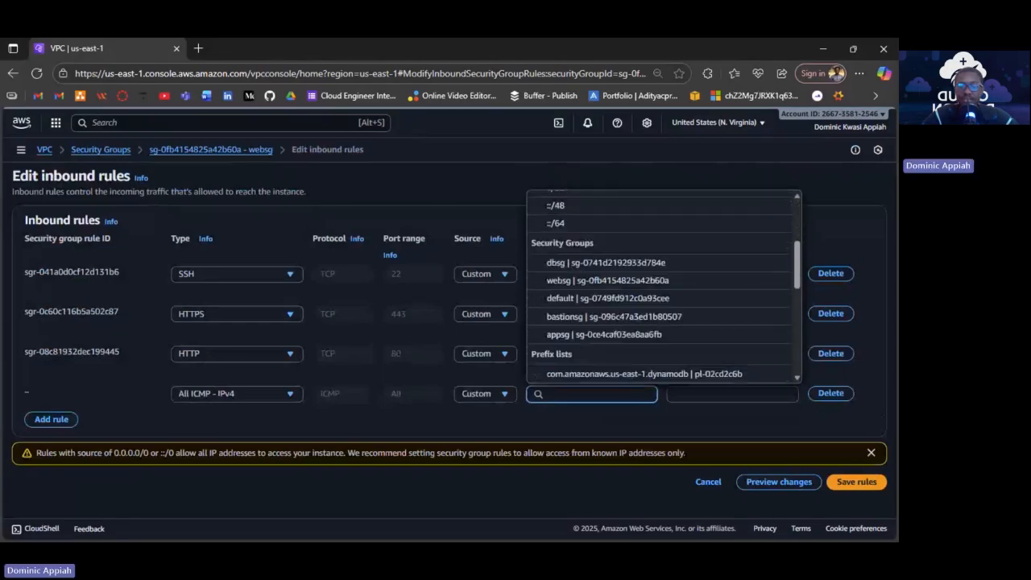
left_click(592, 333)
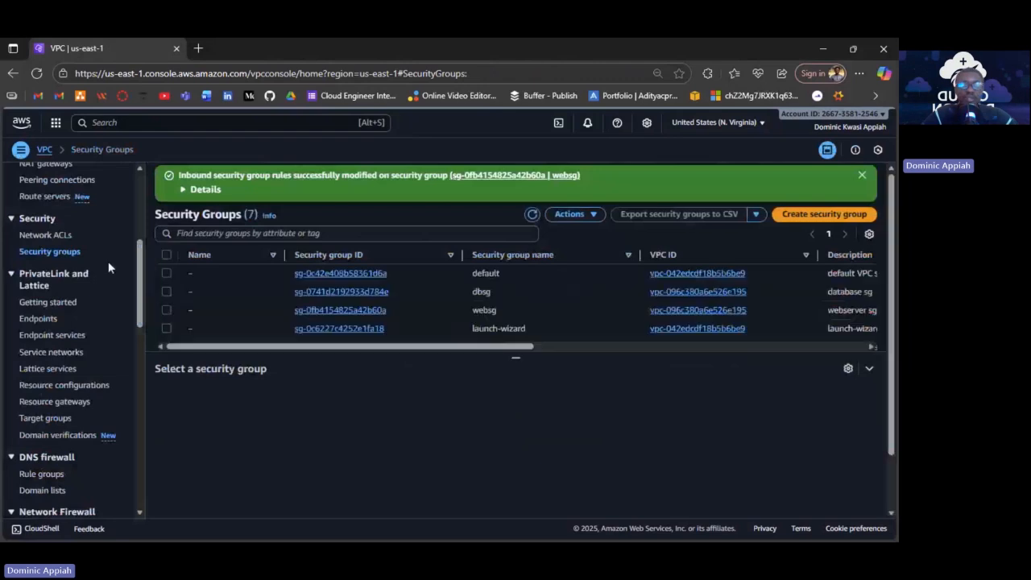
Select appsg and add a MYSQL/Aurora (TCP 3306) inbound rule.
scroll(426, 311, "down", 2)
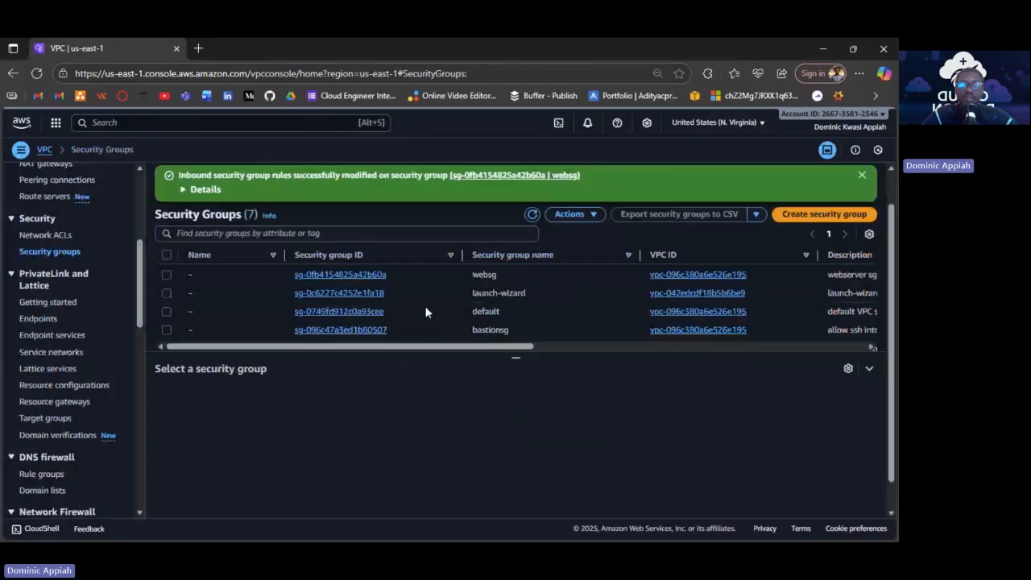
scroll(426, 311, "down", 1)
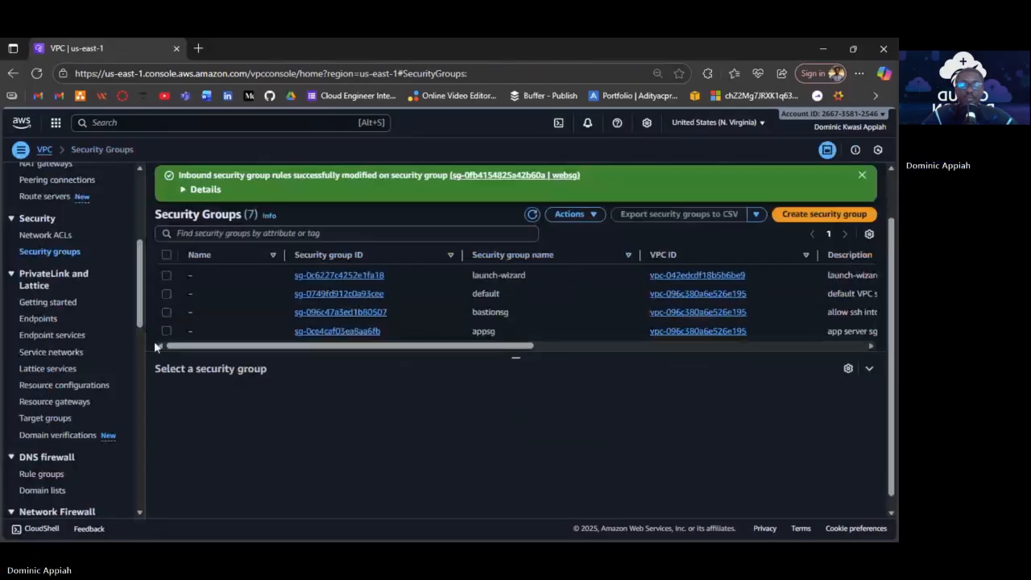
left_click(166, 330)
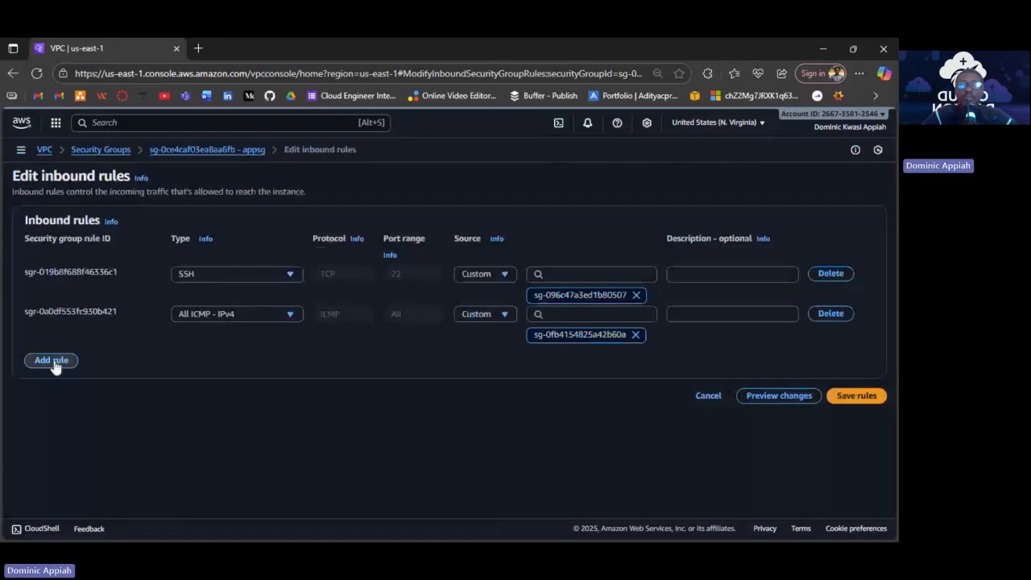
left_click(52, 360)
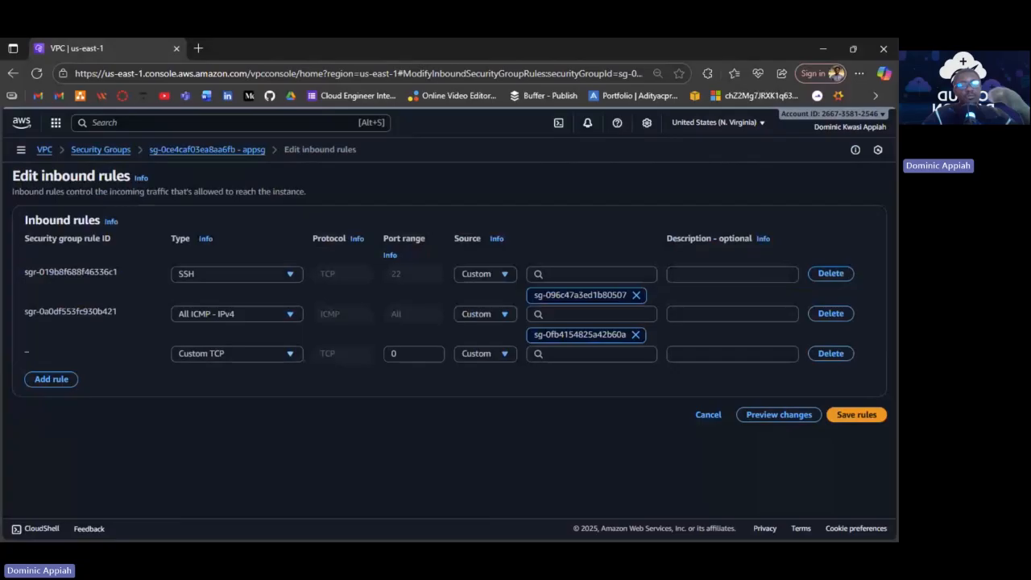
left_click(233, 357)
scroll(242, 298, "down", 4)
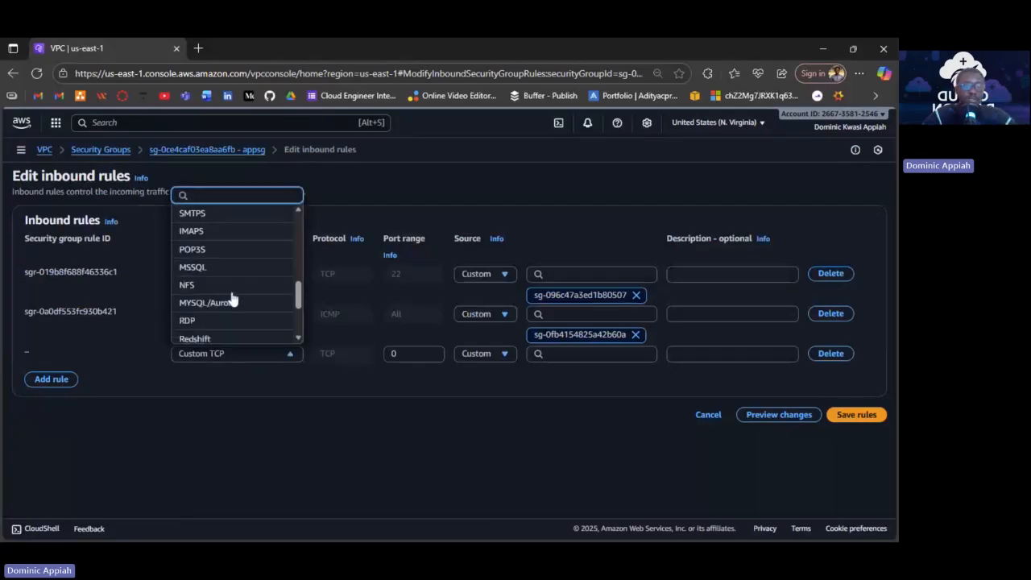
left_click(228, 303)
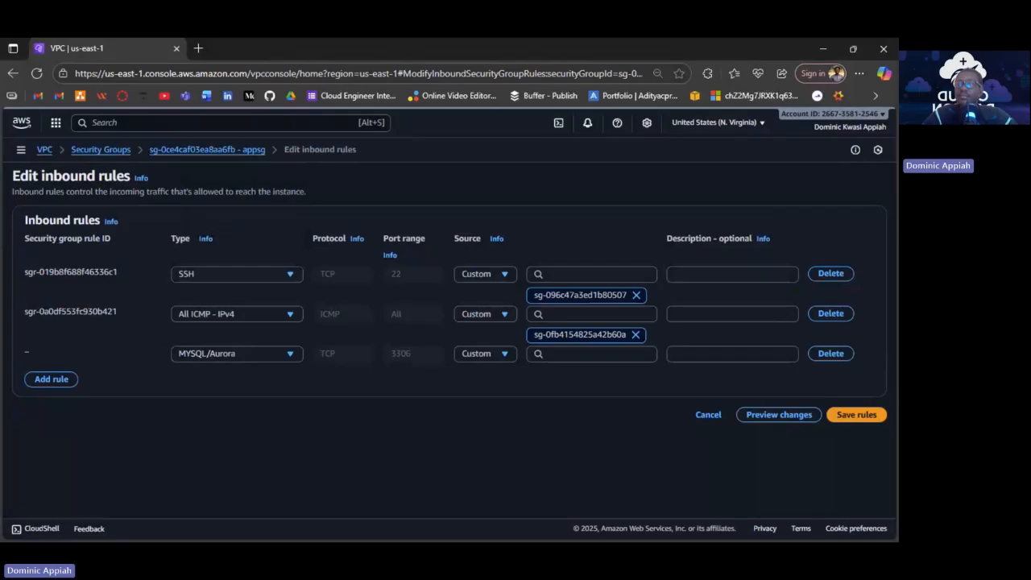
Browse the security group suggestions for the MySQL rule's source.
left_click(580, 354)
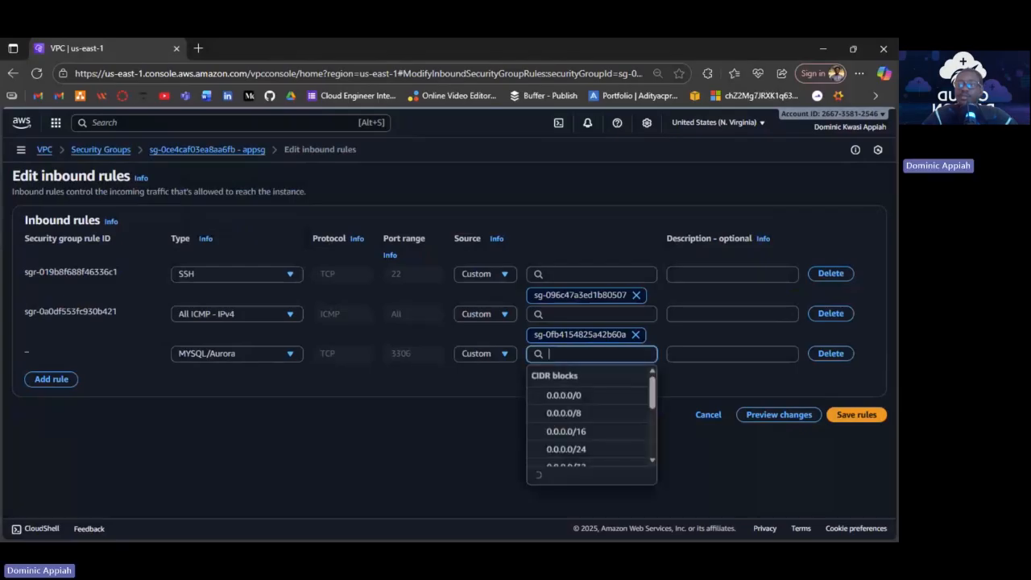
scroll(597, 439, "down", 2)
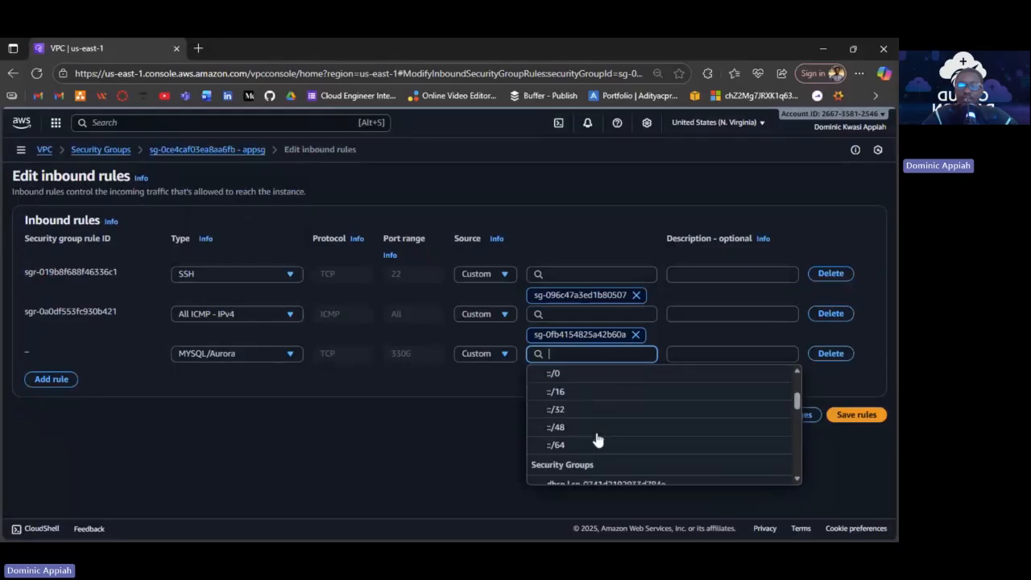
scroll(597, 440, "down", 1)
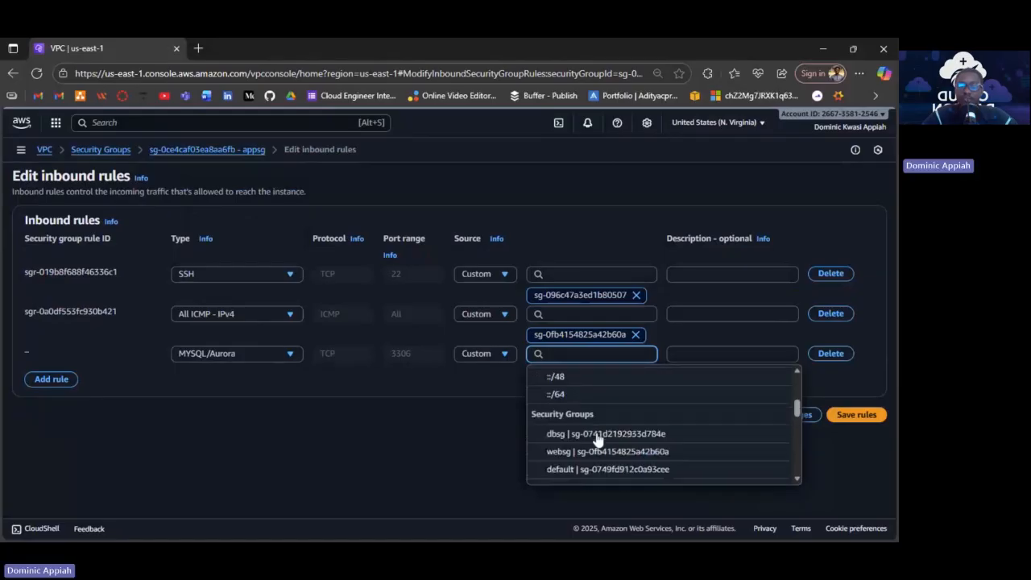
scroll(597, 439, "down", 1)
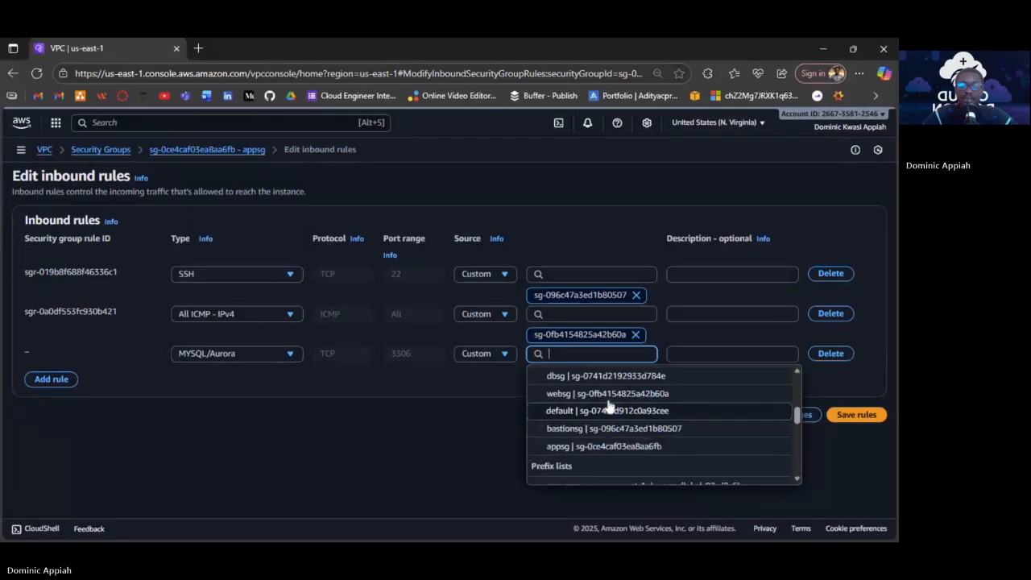
Set dbsg as the MySQL rule's source and add HTTP (80) and HTTPS (443) rules.
left_click(605, 376)
left_click(50, 399)
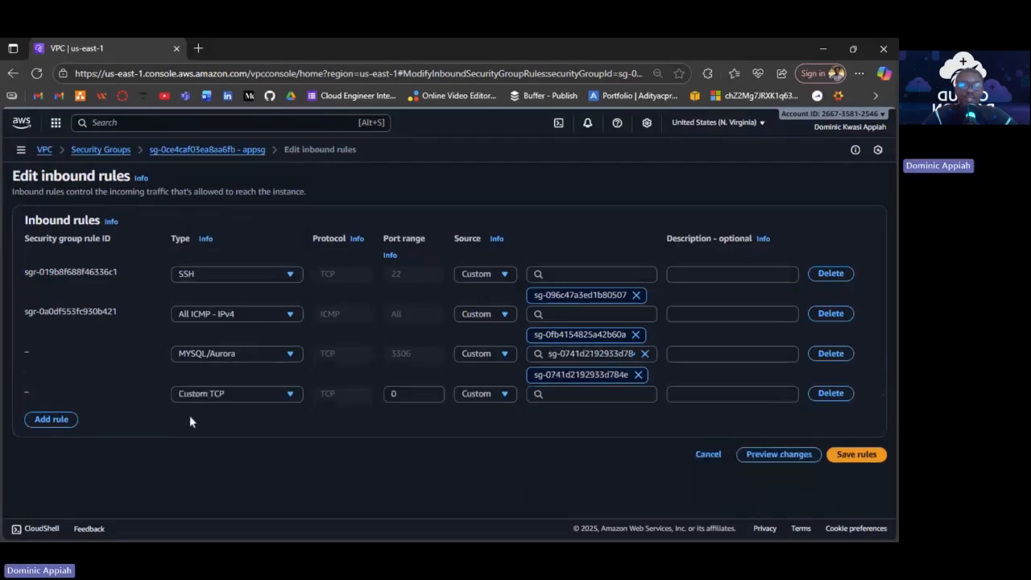
left_click(51, 419)
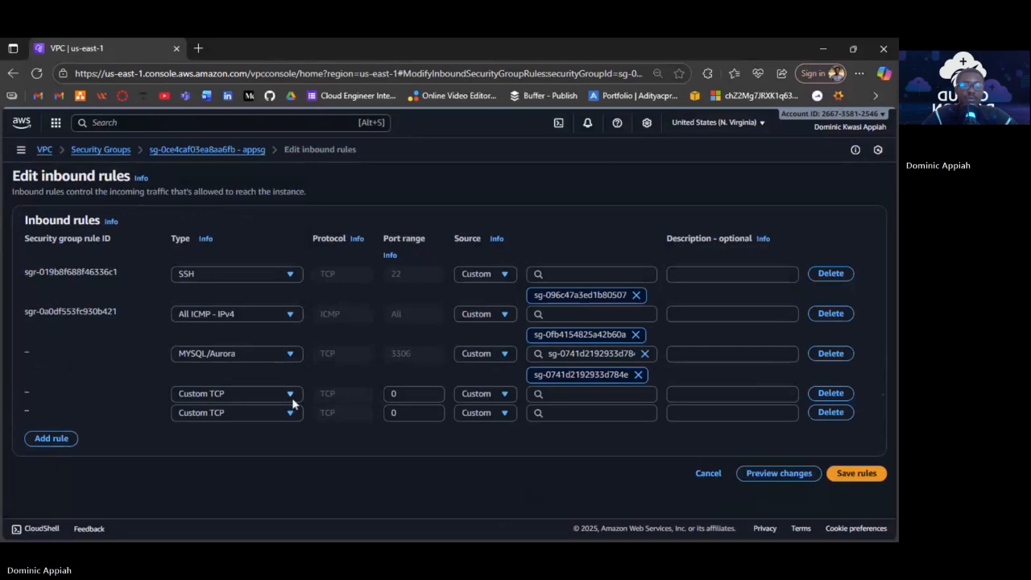
left_click(292, 400)
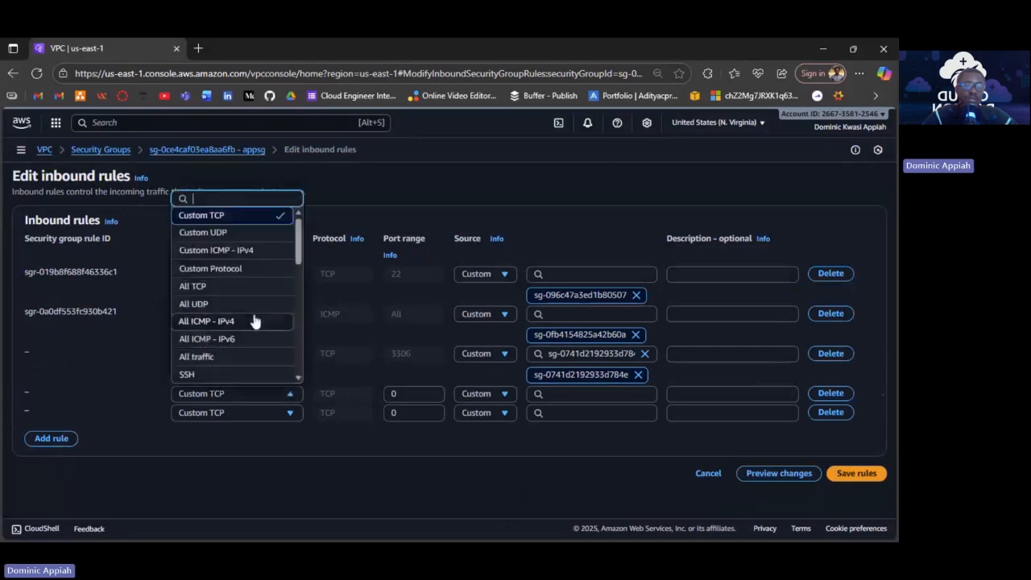
scroll(255, 321, "down", 3)
left_click(256, 323)
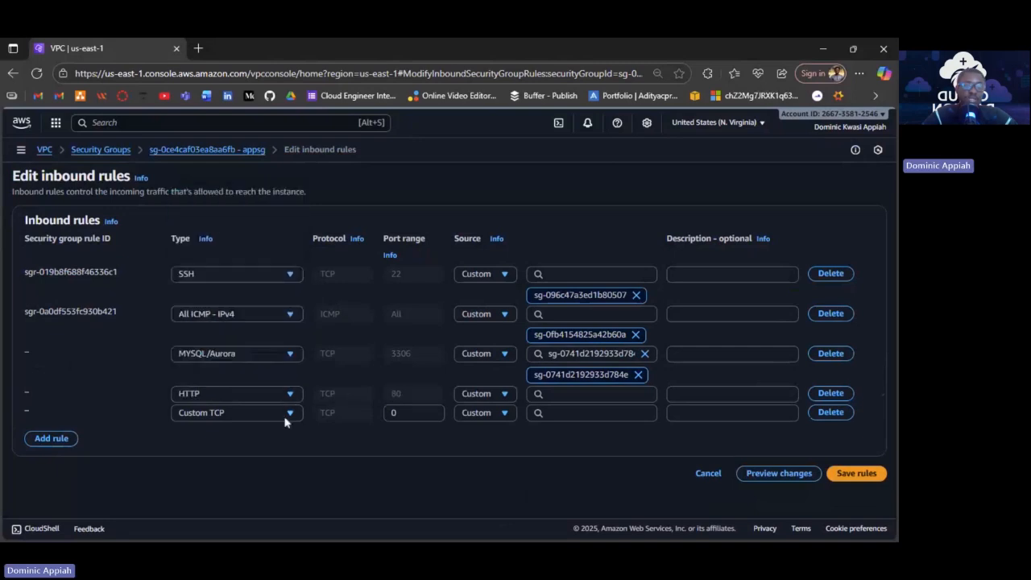
left_click(285, 418)
scroll(253, 345, "down", 3)
scroll(255, 344, "down", 2)
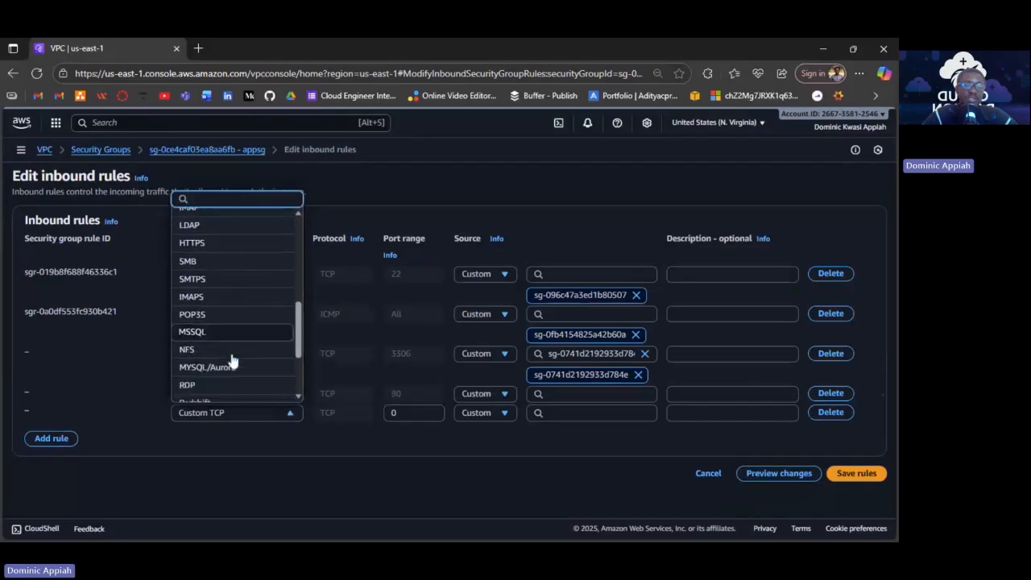
left_click(228, 255)
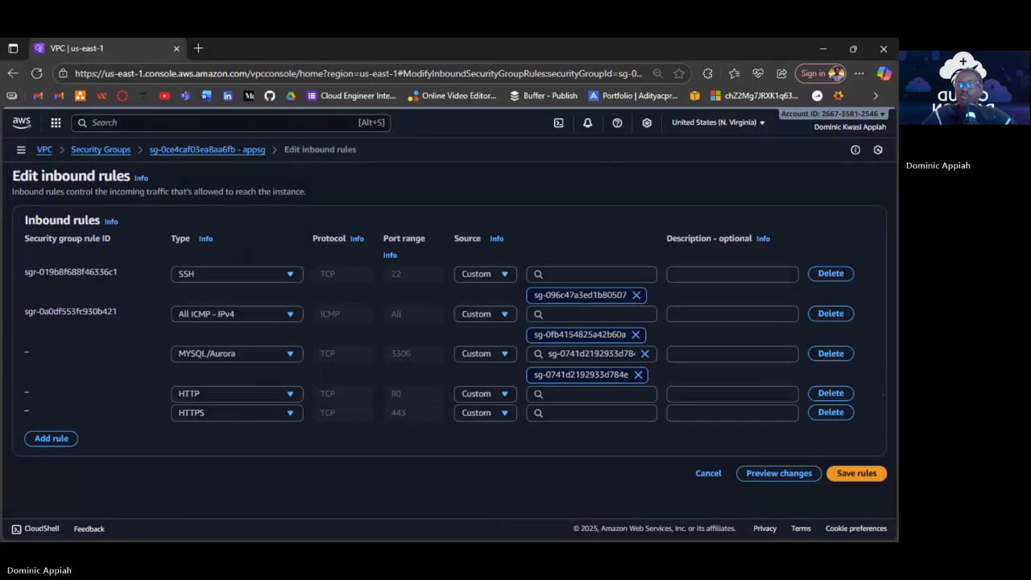
Allow HTTP and HTTPS from Anywhere-IPv4 (0.0.0.0/0) and save appsg's inbound rules.
left_click(587, 394)
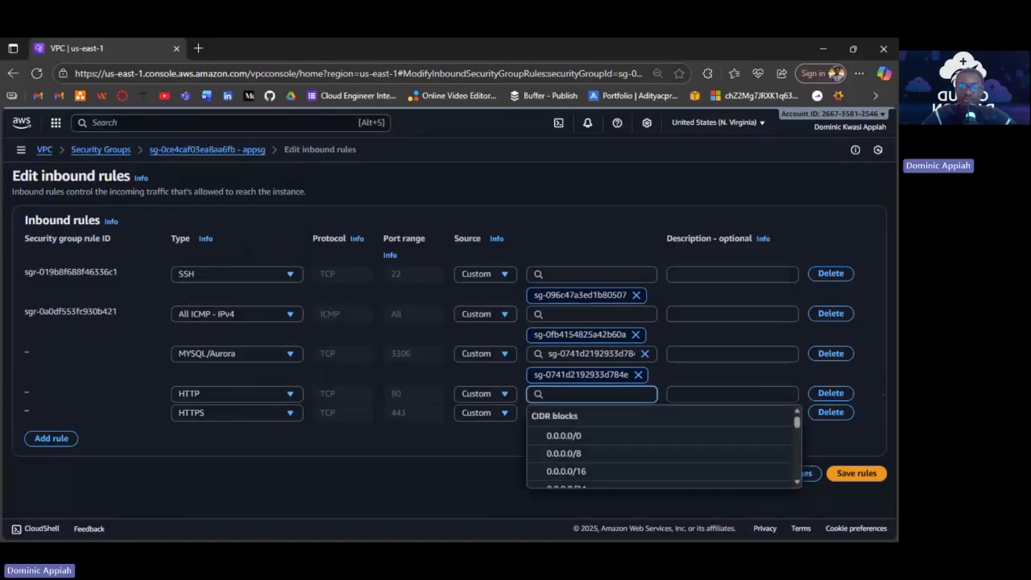
left_click(498, 411)
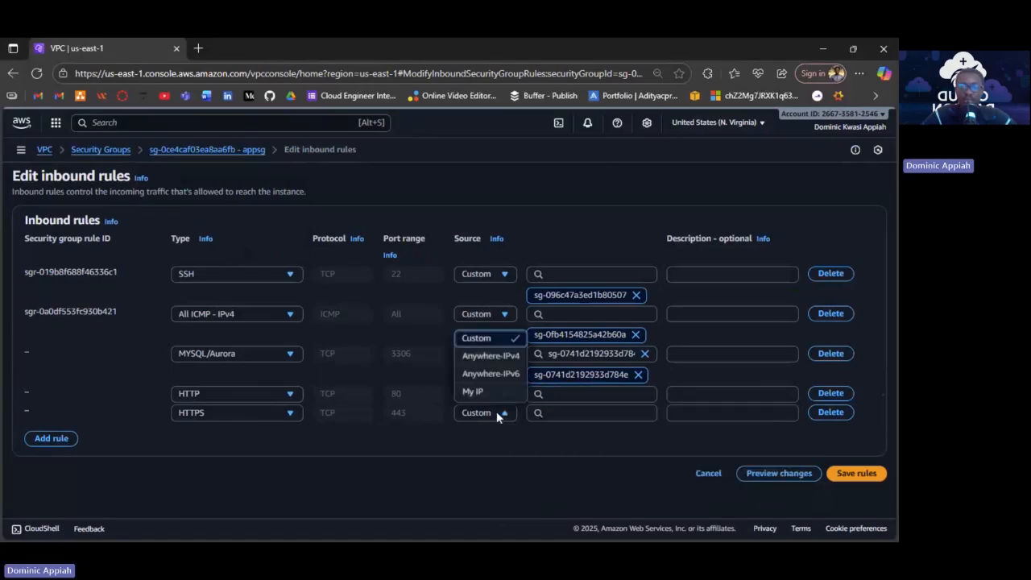
left_click(495, 361)
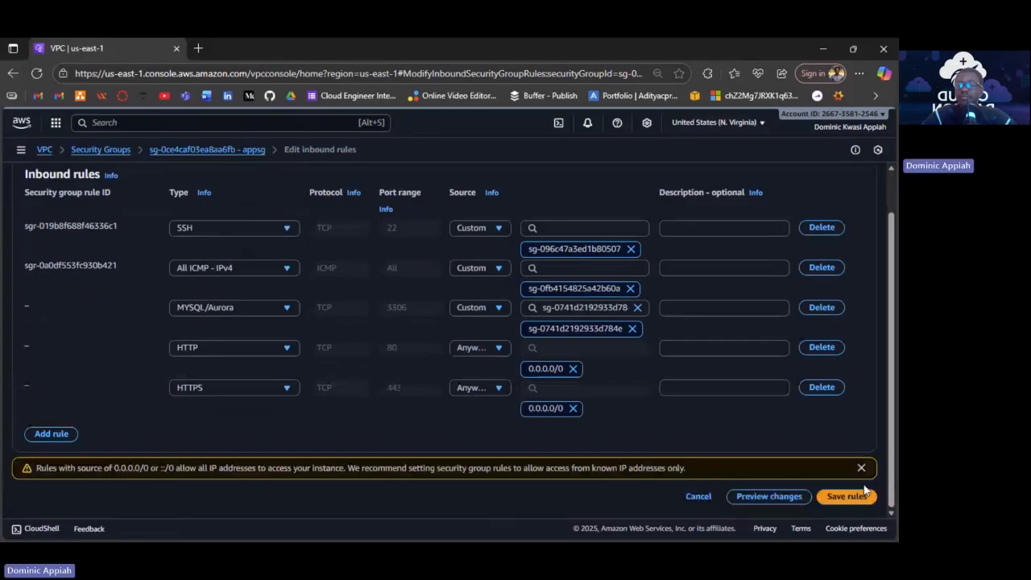
left_click(864, 492)
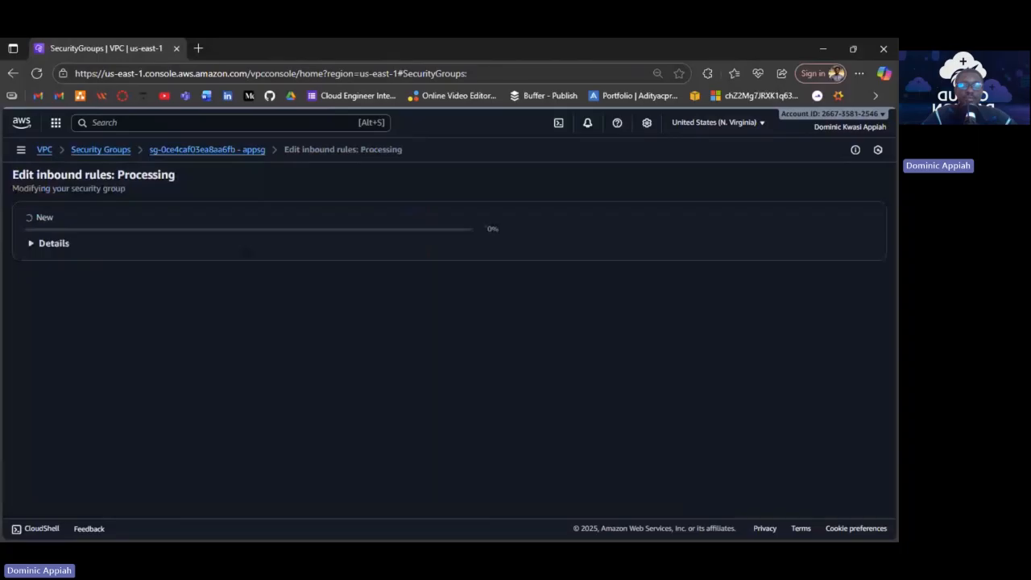
Search the console for ec2 and go to the EC2 Dashboard.
key("alt+s")
type("ec2")
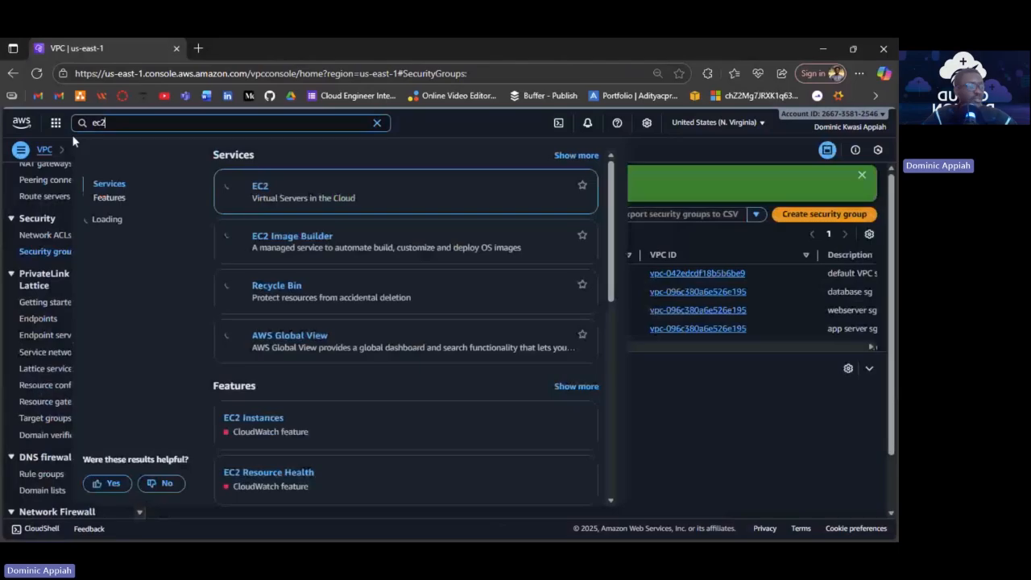
key("Return")
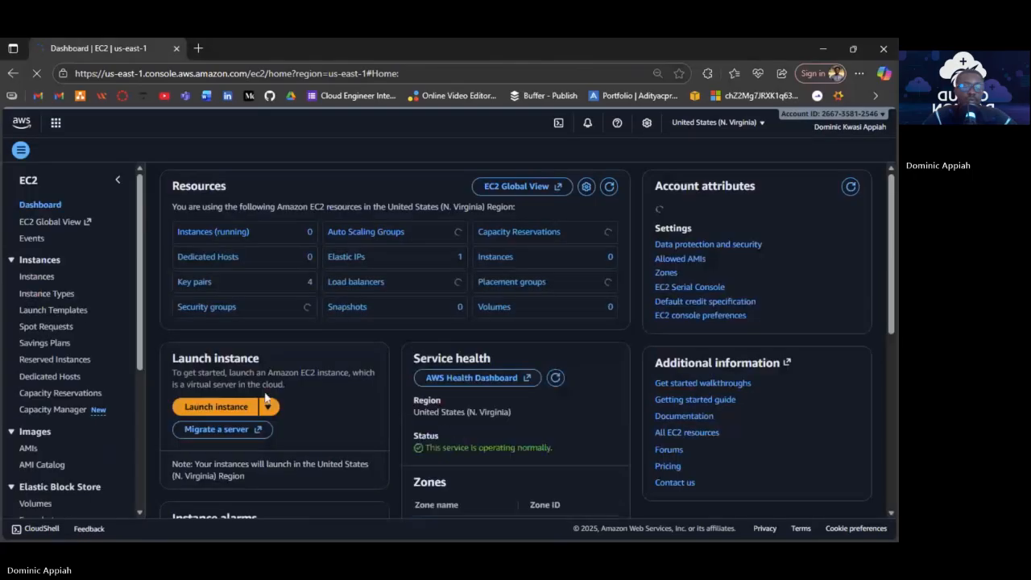
Start launching a new instance named 'Battion Host' and dismiss the free tier notice.
left_click(230, 409)
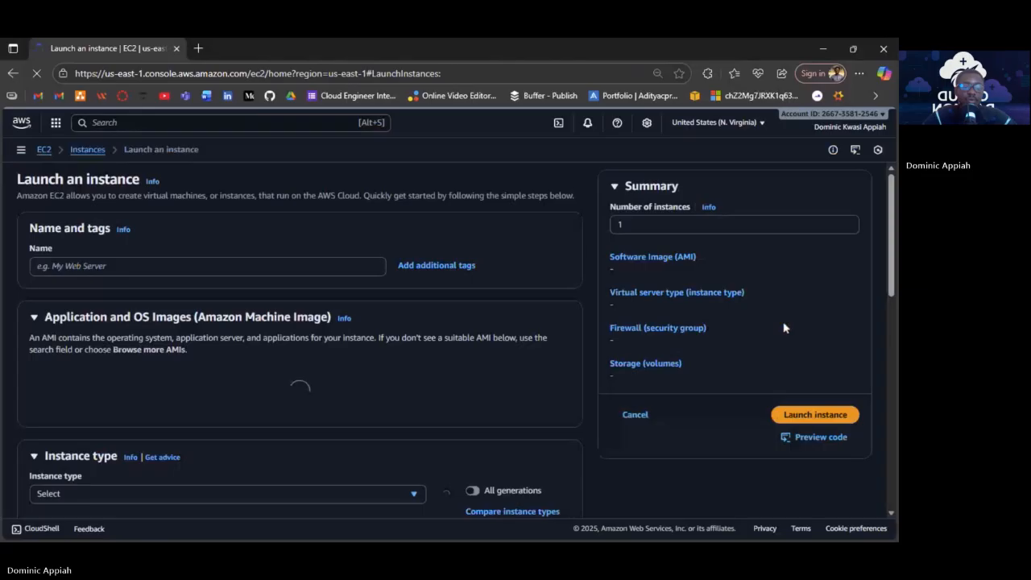
type("Bat")
type("tion Host")
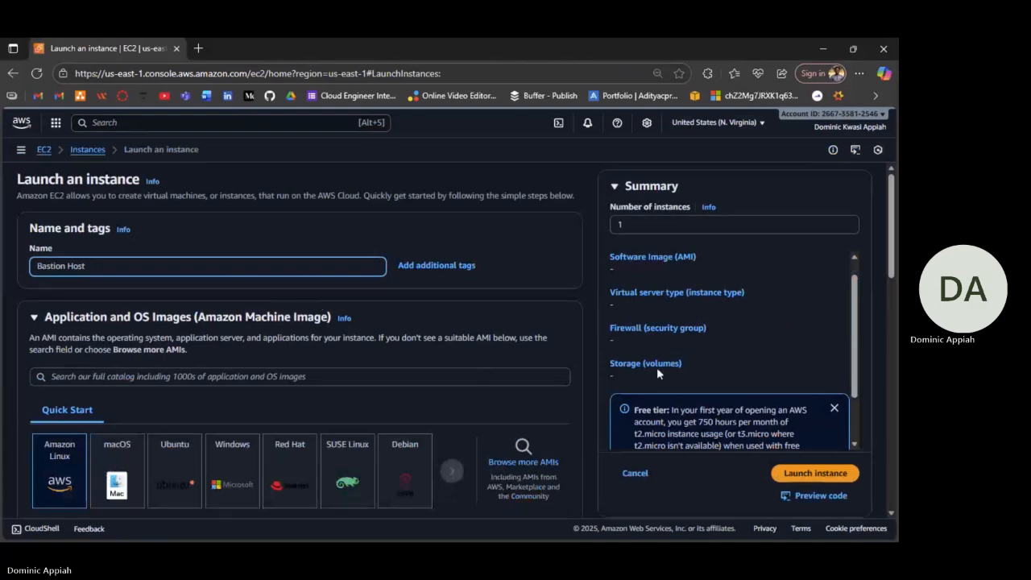
scroll(656, 368, "down", 2)
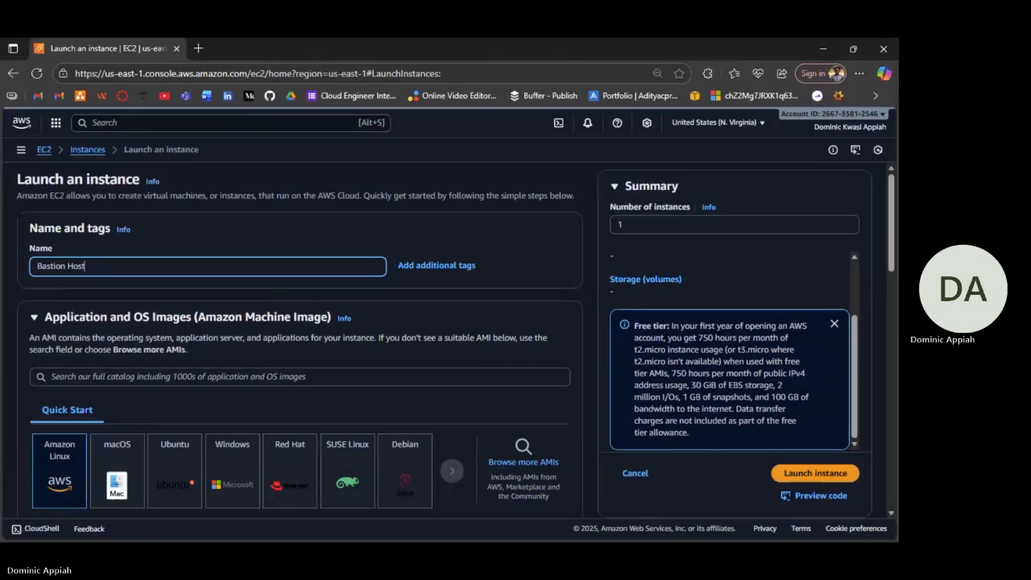
left_click(834, 323)
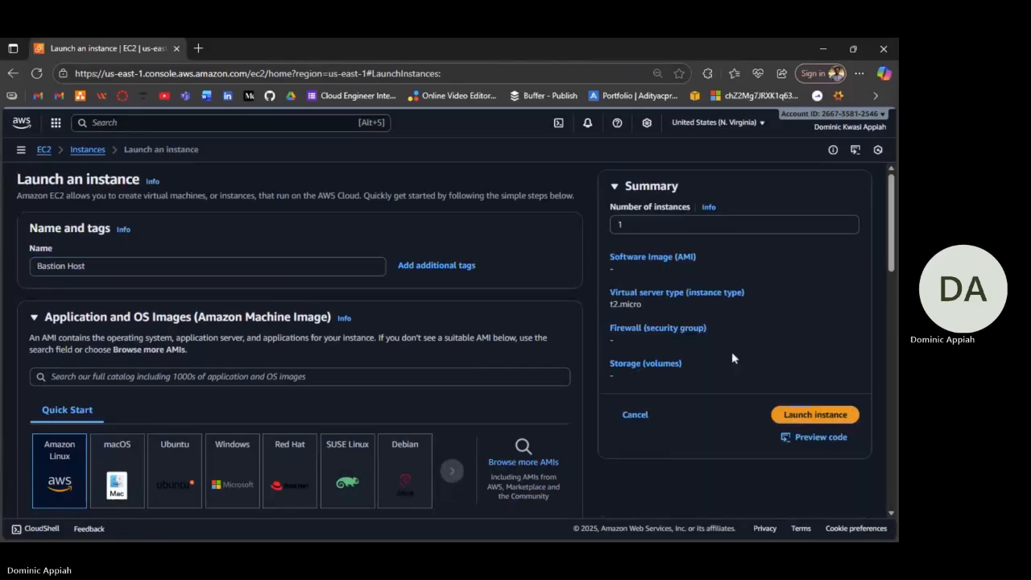
Choose the Bastion_Host key pair for login.
scroll(237, 347, "down", 1)
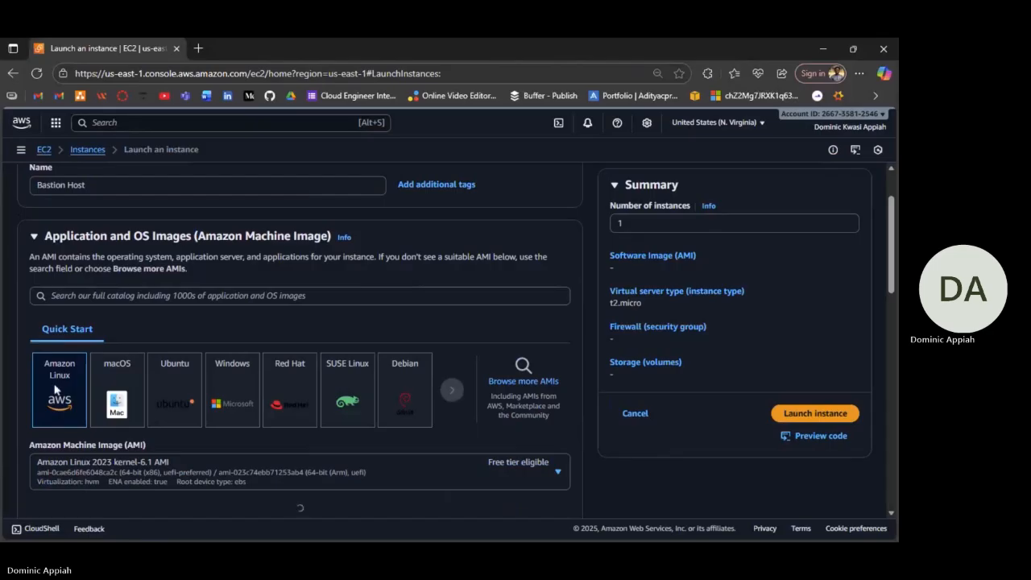
scroll(374, 391, "down", 1)
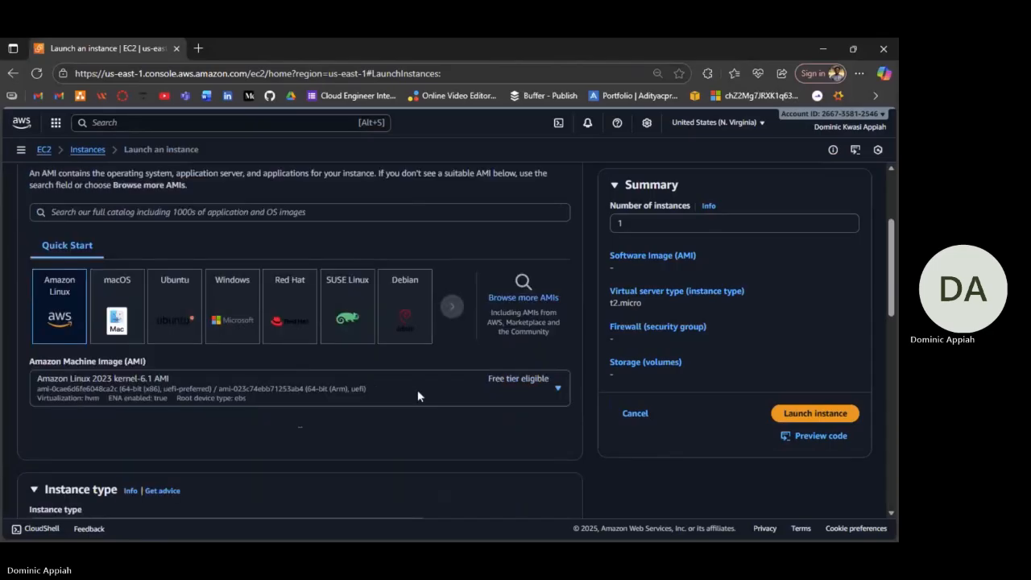
scroll(417, 396, "down", 1)
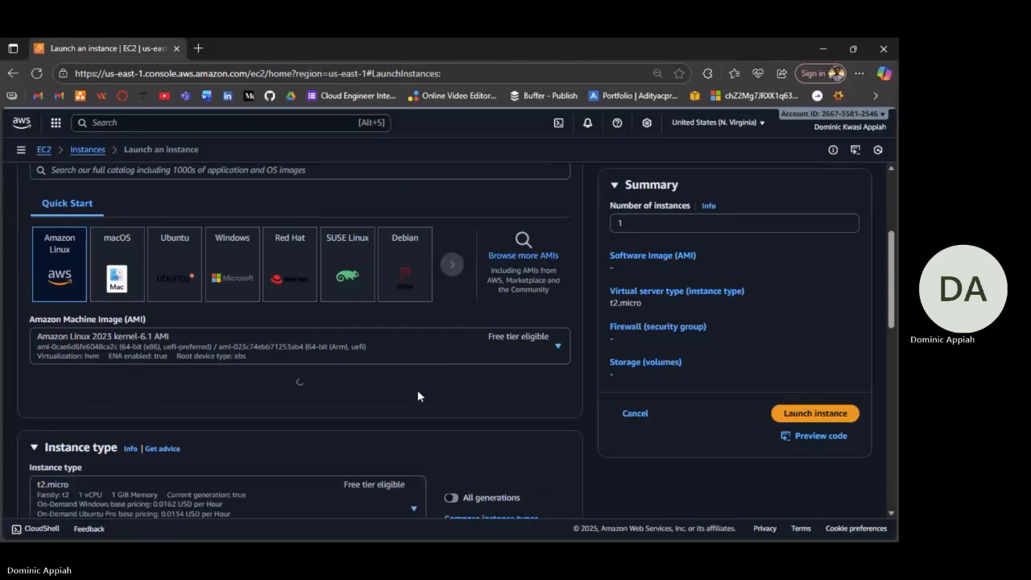
scroll(418, 395, "down", 3)
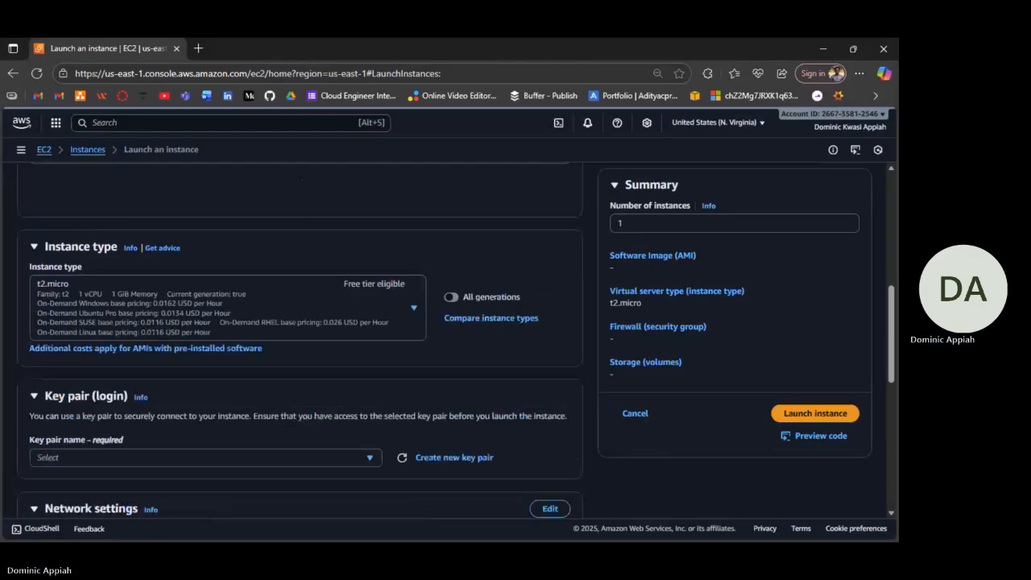
scroll(367, 321, "down", 2)
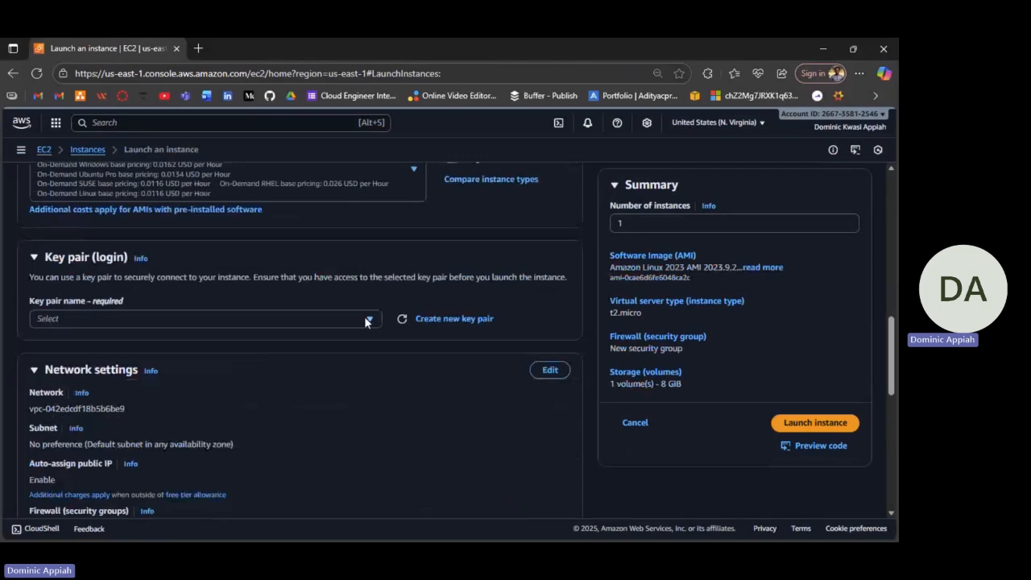
left_click(368, 319)
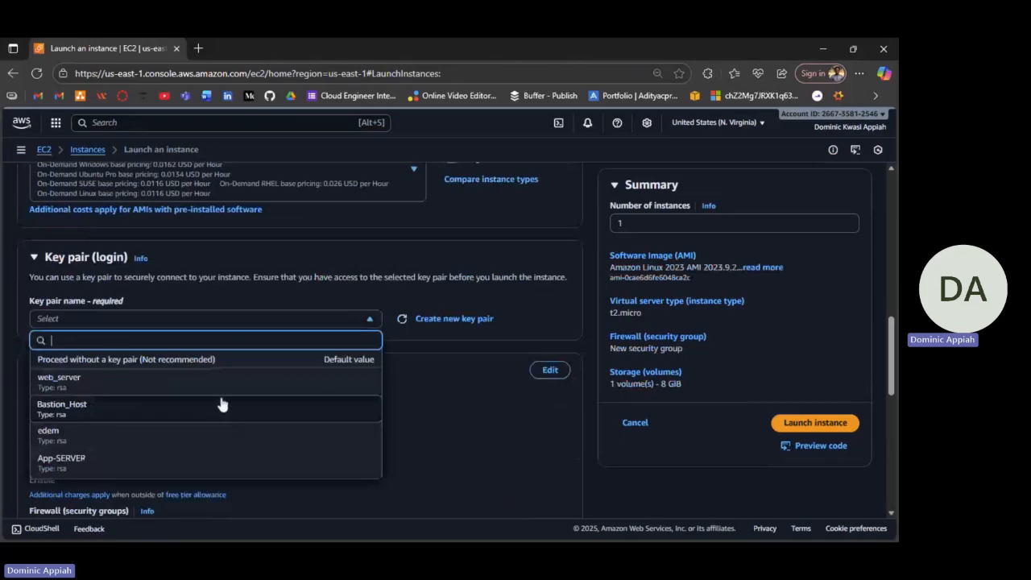
left_click(278, 407)
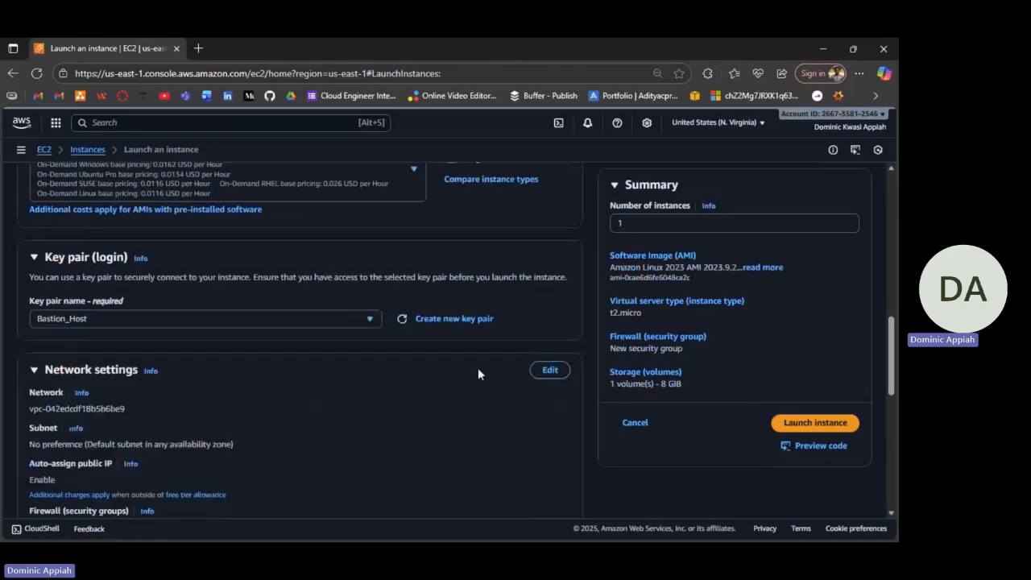
Place the instance in the 3tier VPC's Ps subnet.
scroll(487, 369, "down", 1)
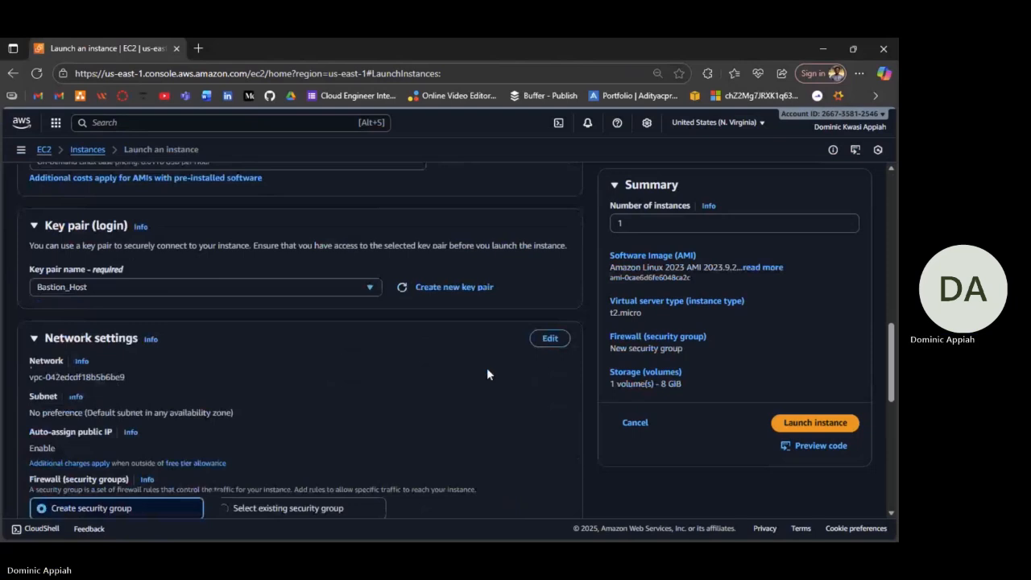
scroll(487, 368, "down", 1)
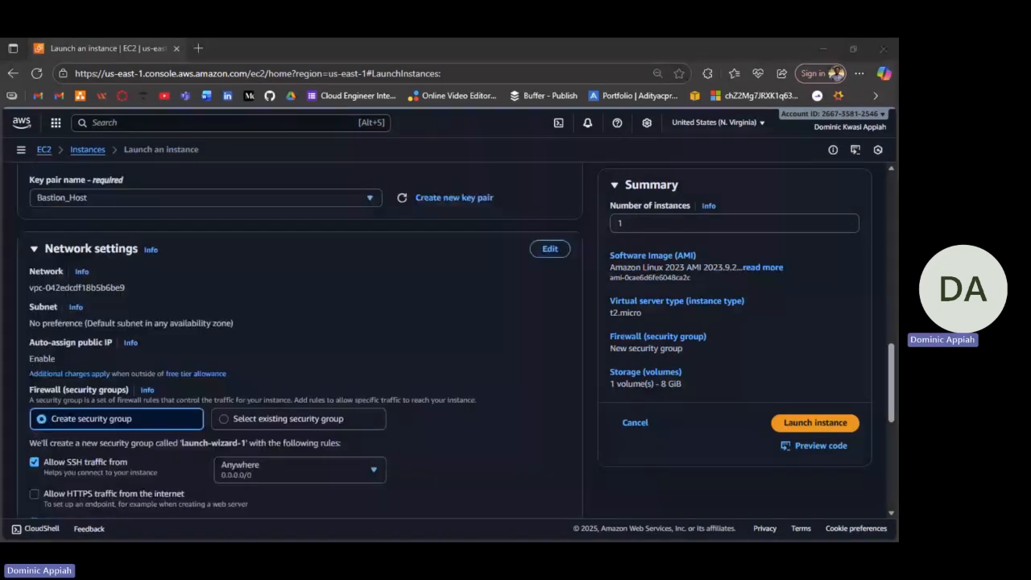
scroll(308, 352, "down", 1)
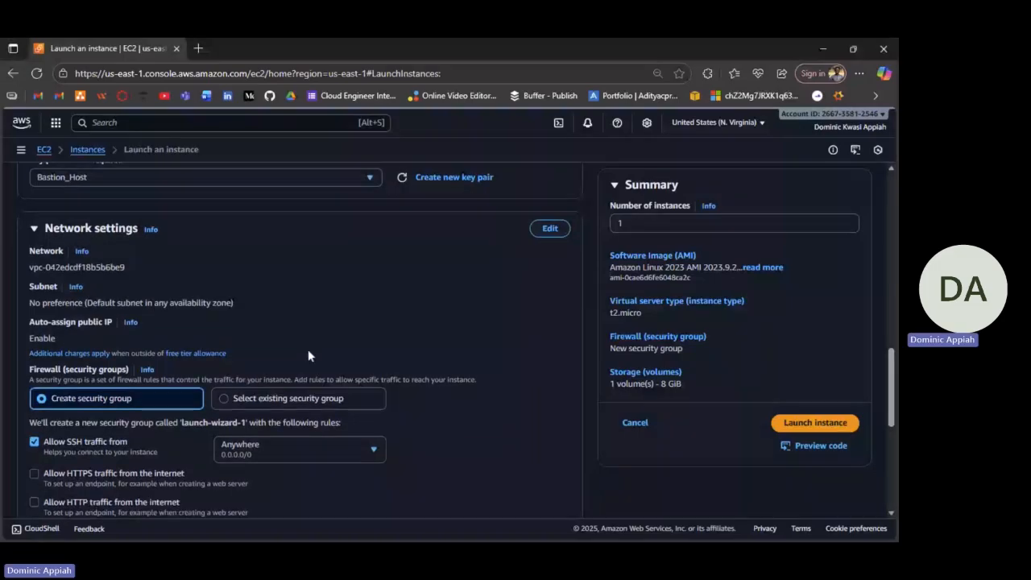
scroll(308, 352, "up", 1)
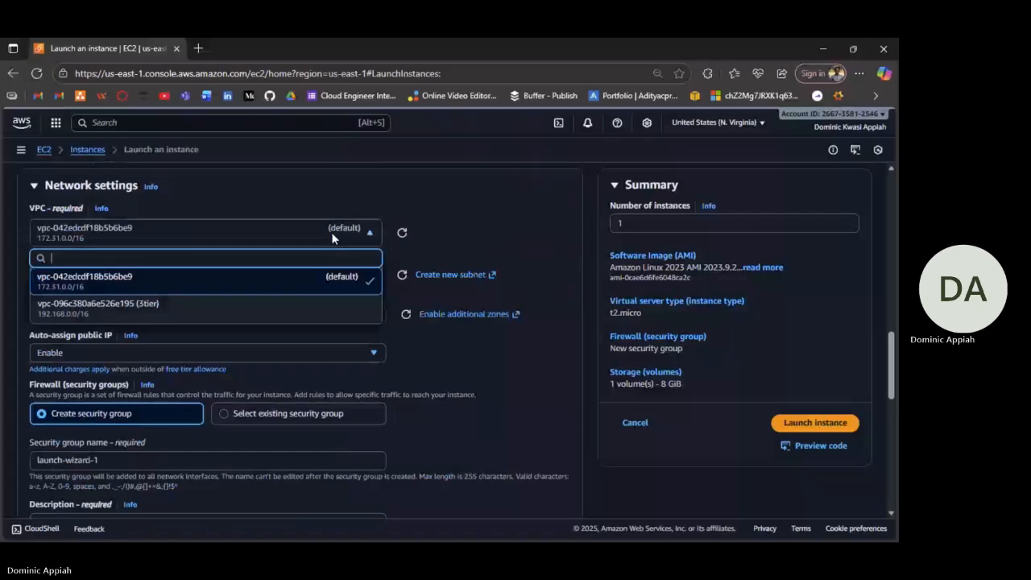
left_click(242, 307)
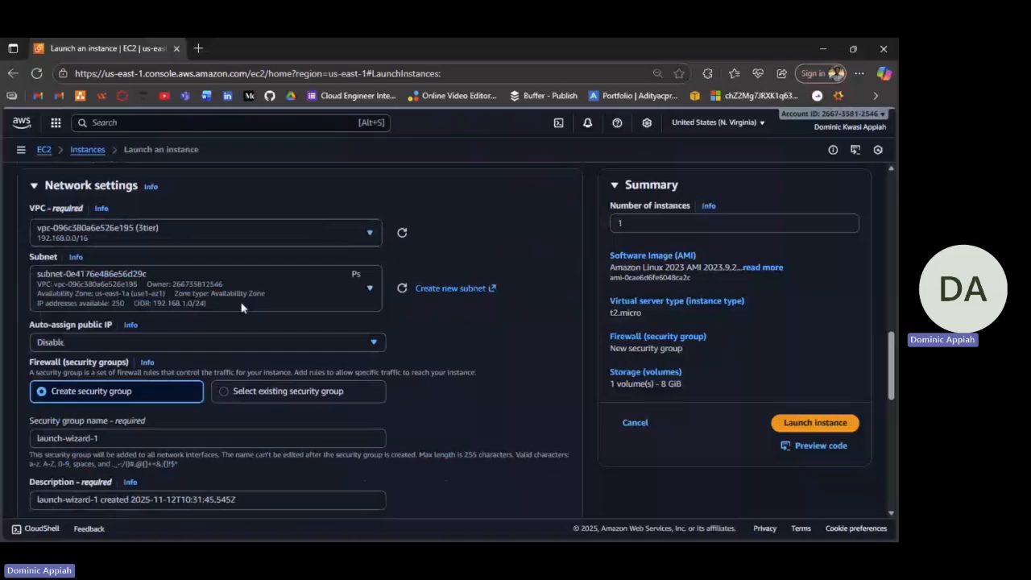
left_click(242, 307)
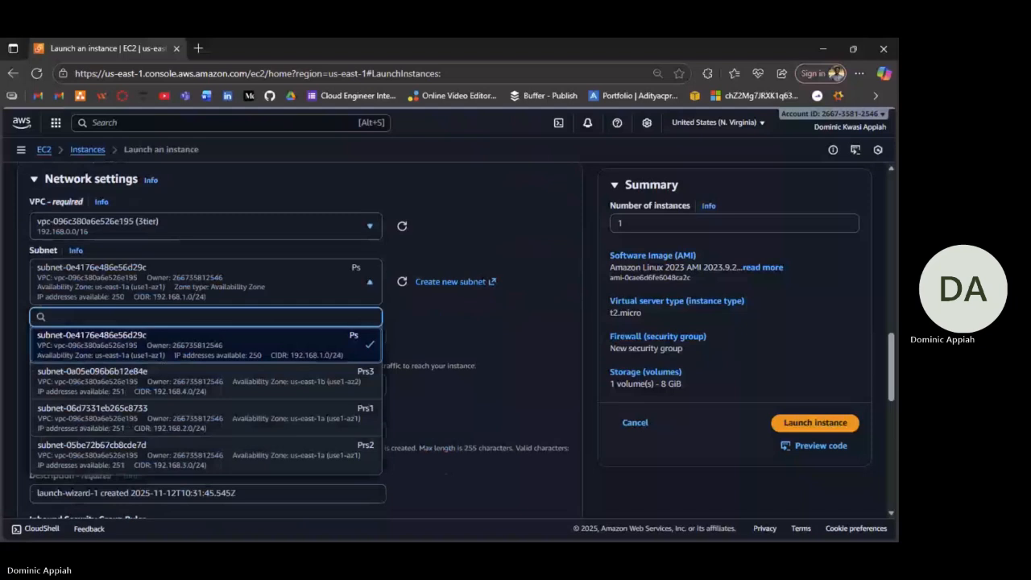
left_click(325, 338)
scroll(325, 338, "down", 1)
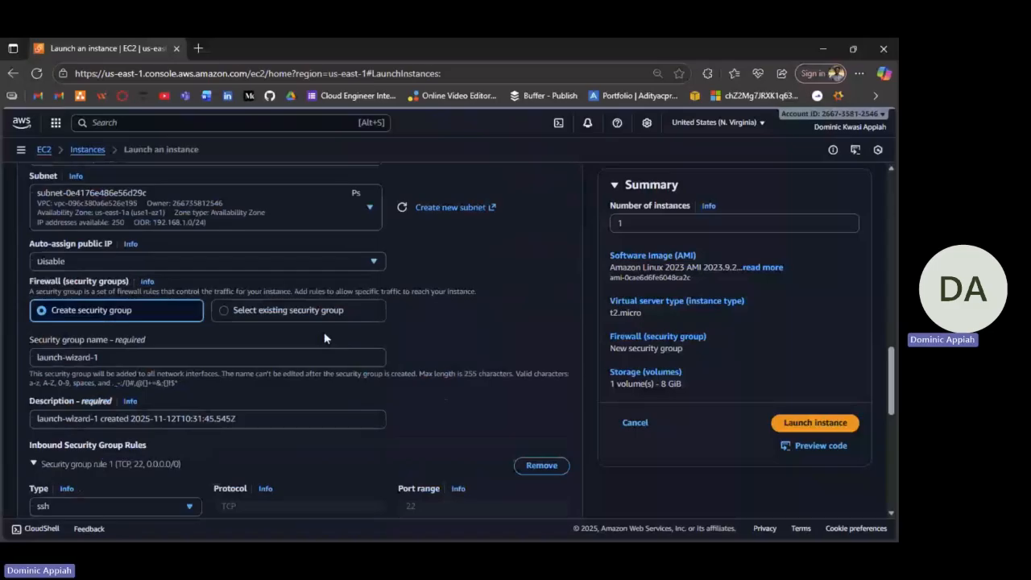
Enable auto-assign public IP and switch to selecting an existing security group.
left_click(325, 262)
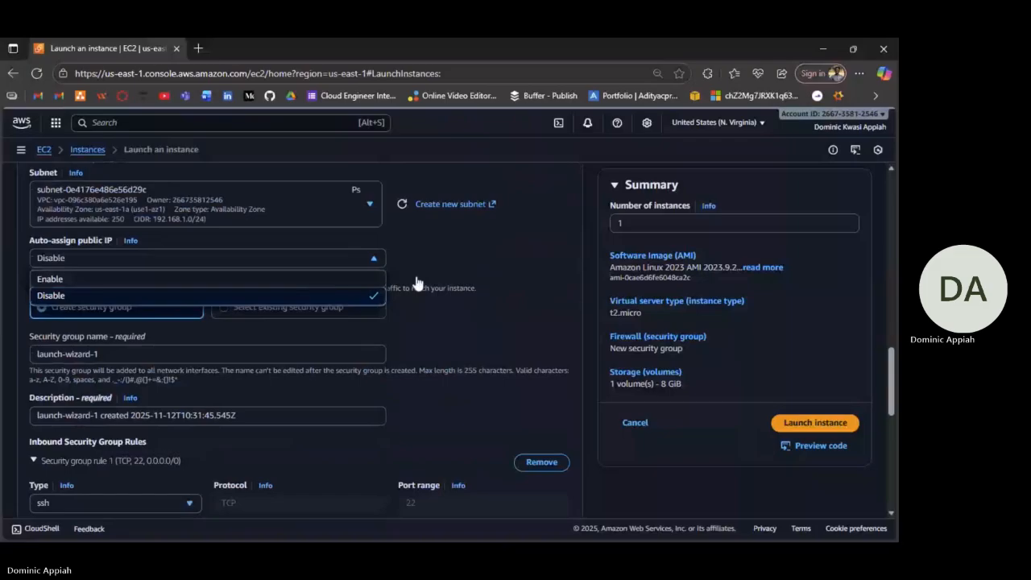
left_click(372, 279)
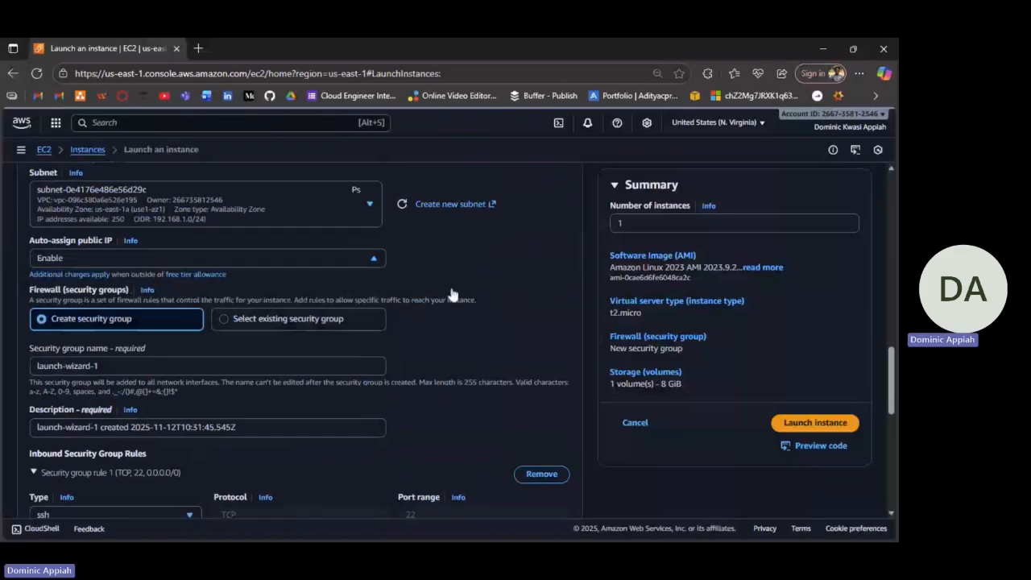
left_click(288, 319)
left_click(231, 362)
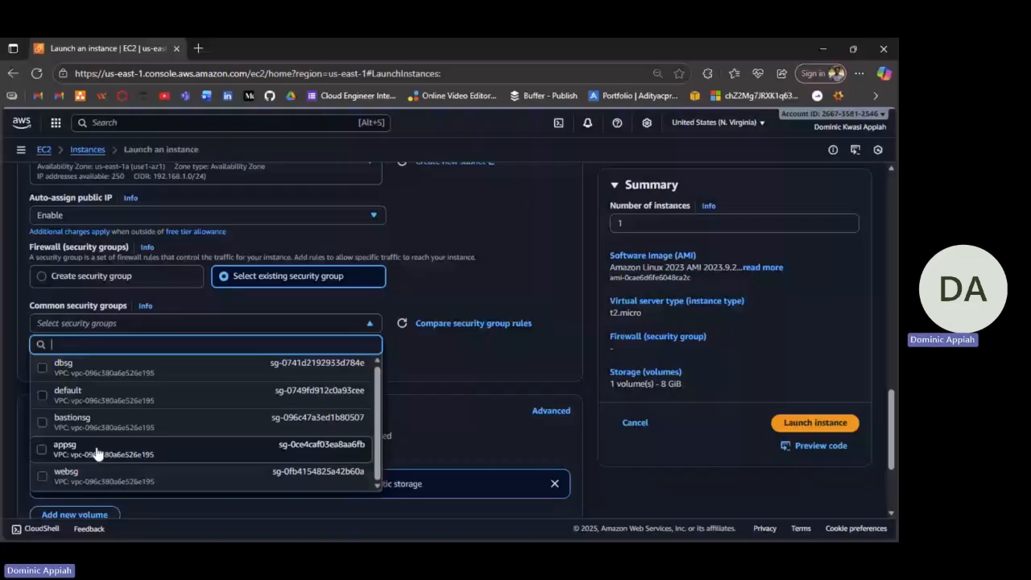
Tick bastionsg under Common security groups as the instance's firewall.
left_click(87, 420)
scroll(72, 345, "down", 1)
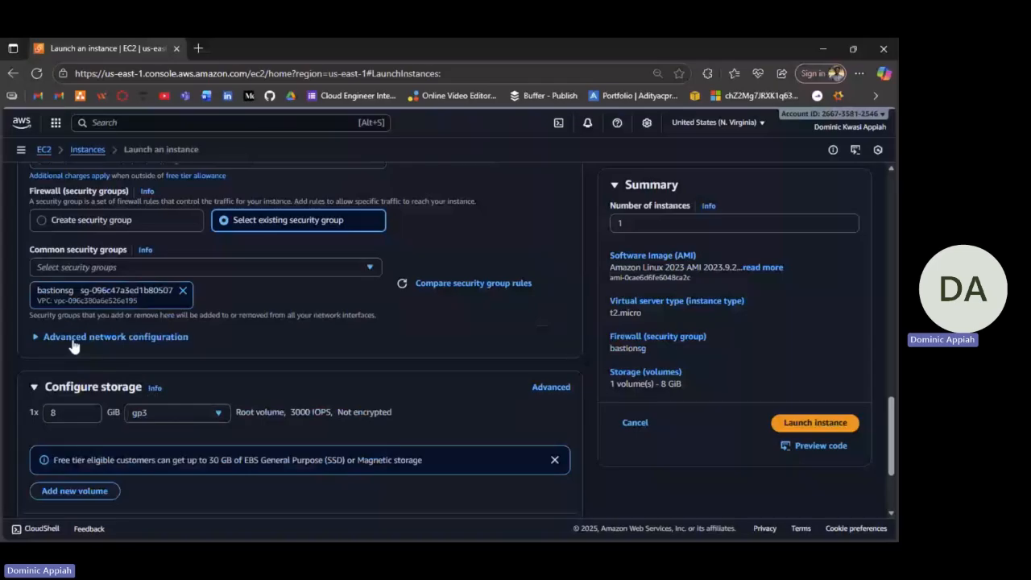
left_click(72, 337)
scroll(73, 345, "down", 5)
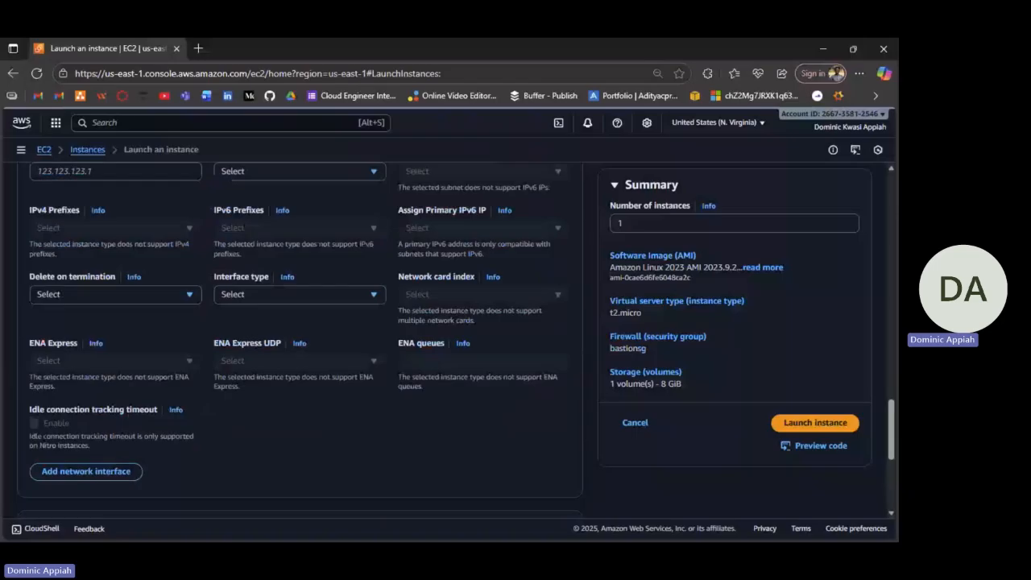
scroll(298, 338, "up", 4)
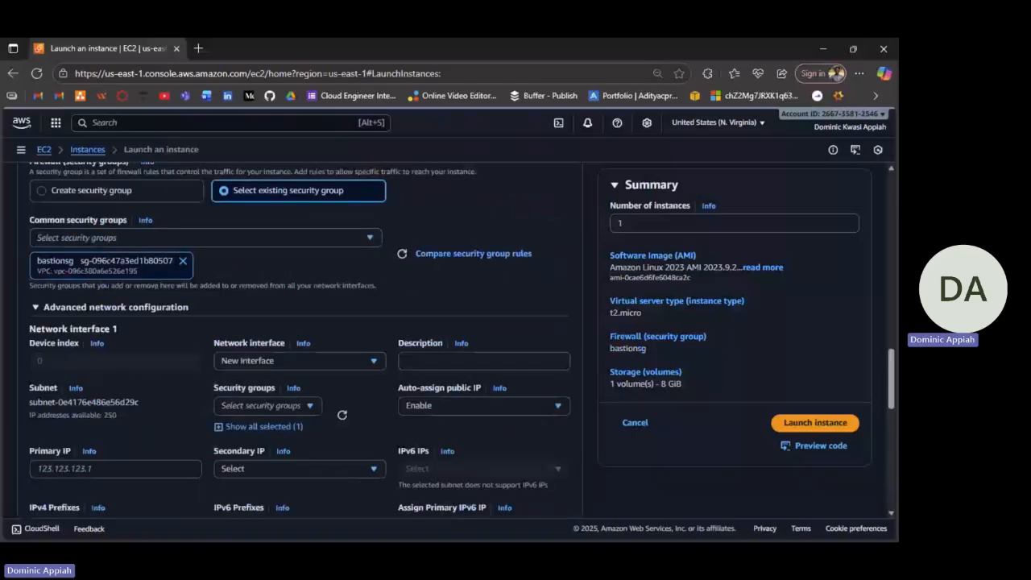
left_click(35, 307)
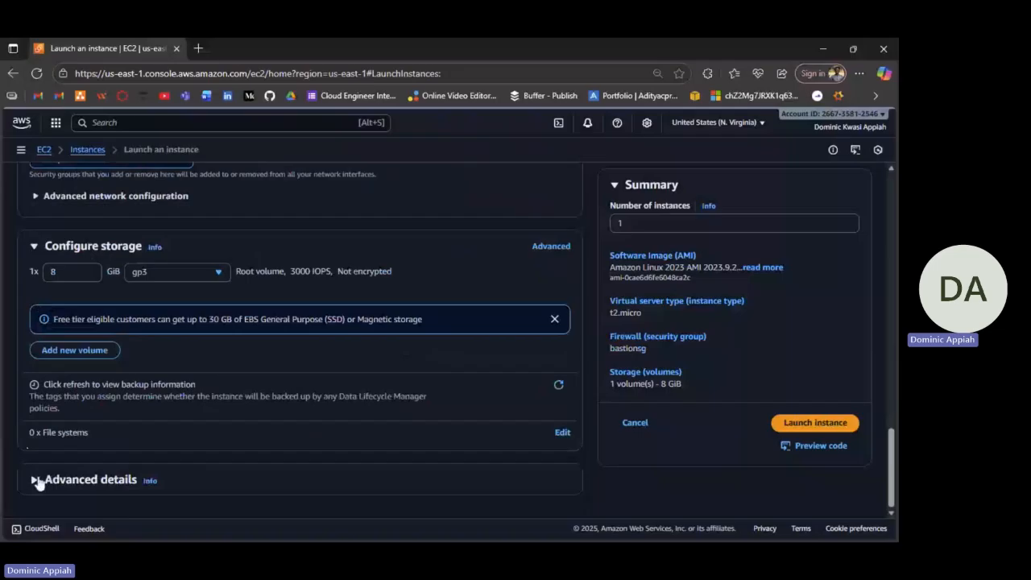
Expand Advanced details and place the cursor in the empty User data box at the bottom.
left_click(182, 465)
scroll(184, 465, "down", 3)
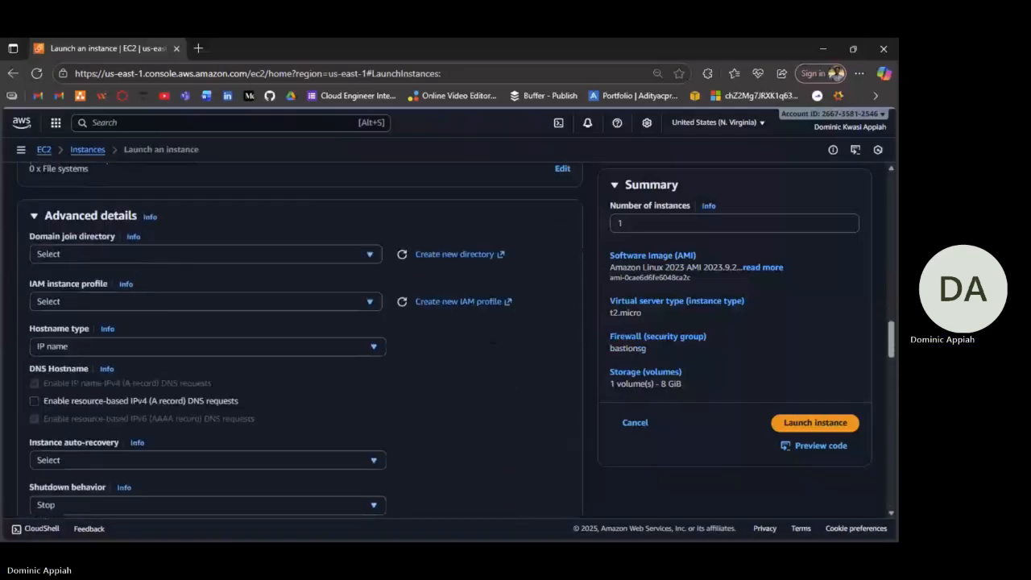
scroll(298, 339, "down", 2)
scroll(493, 342, "down", 3)
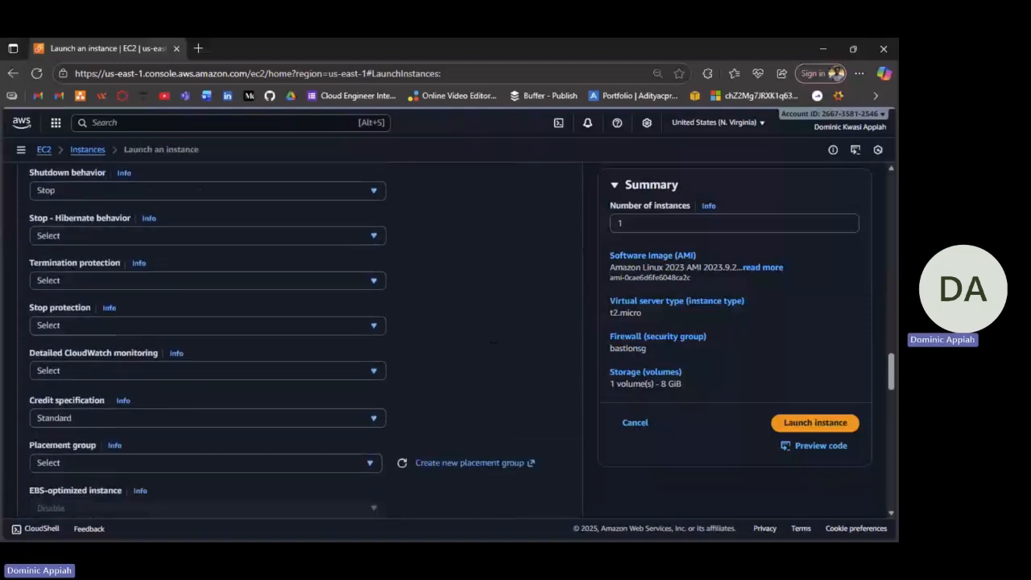
scroll(298, 338, "down", 1)
scroll(298, 338, "down", 3)
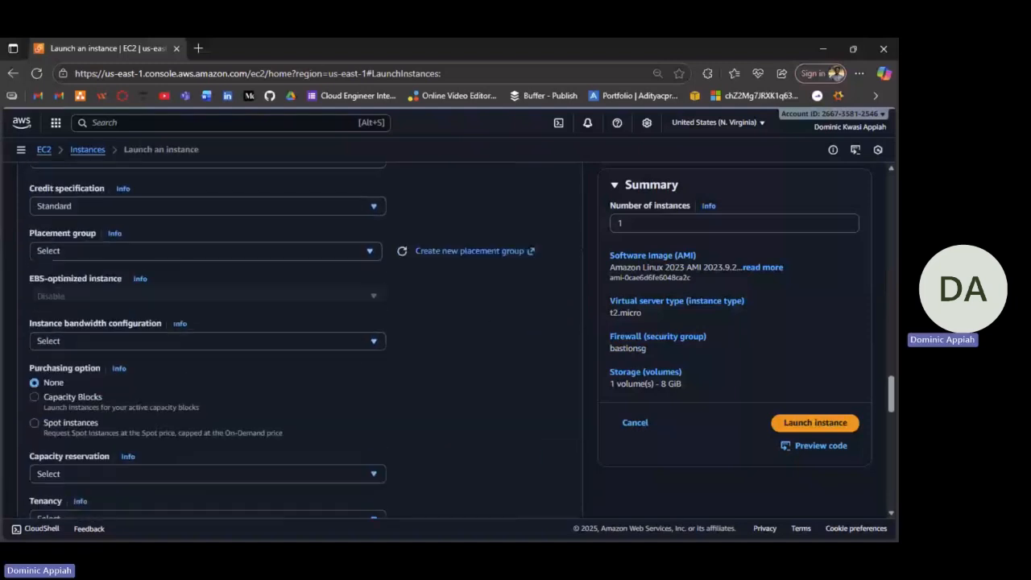
scroll(298, 338, "down", 3)
scroll(298, 339, "down", 2)
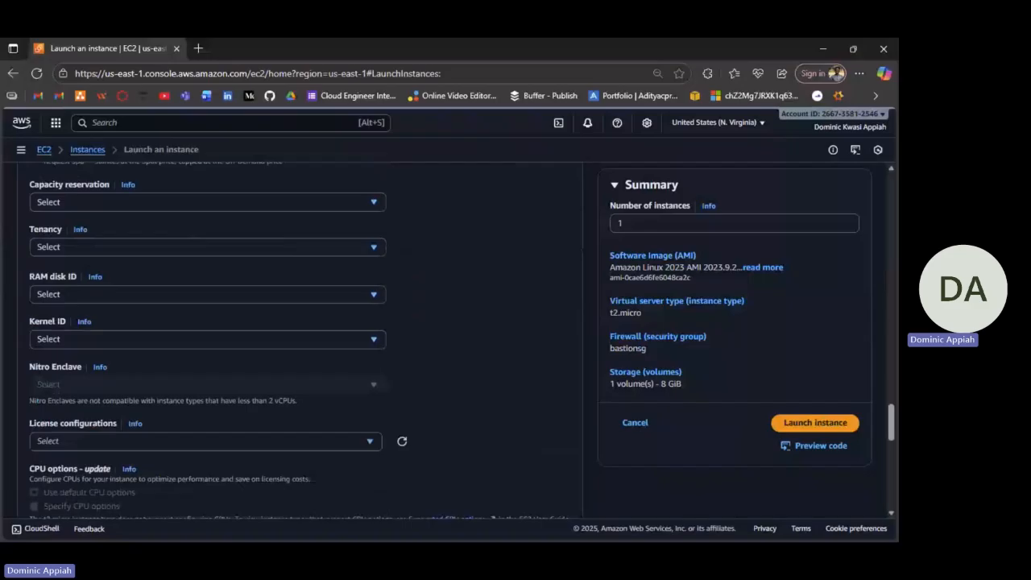
scroll(298, 339, "down", 2)
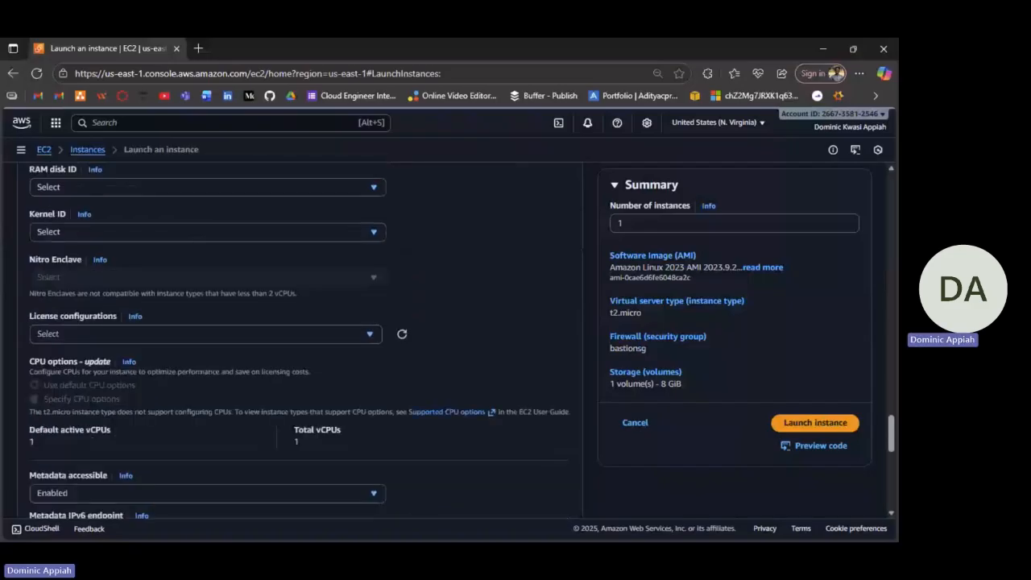
scroll(389, 419, "down", 10)
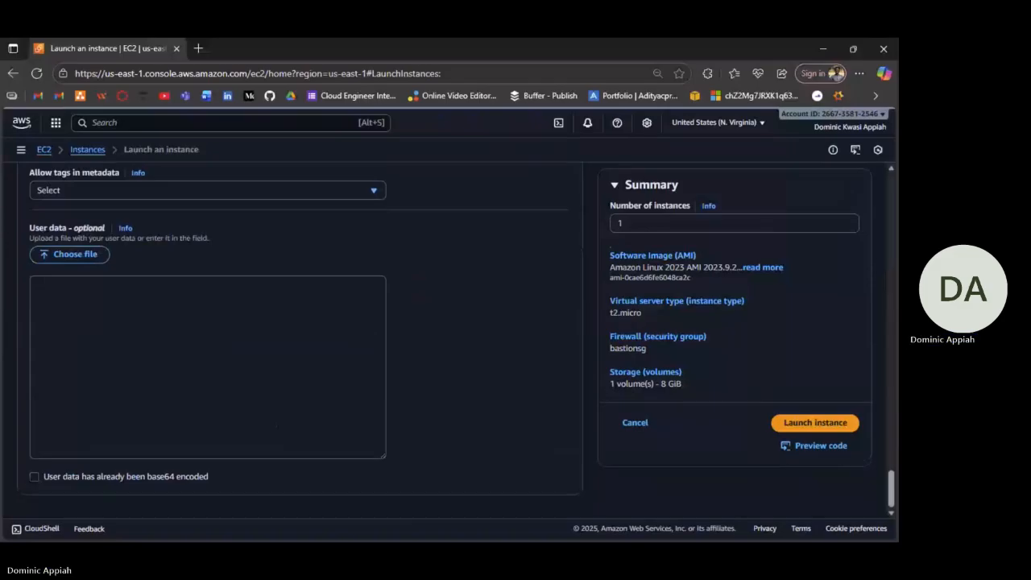
left_click(208, 367)
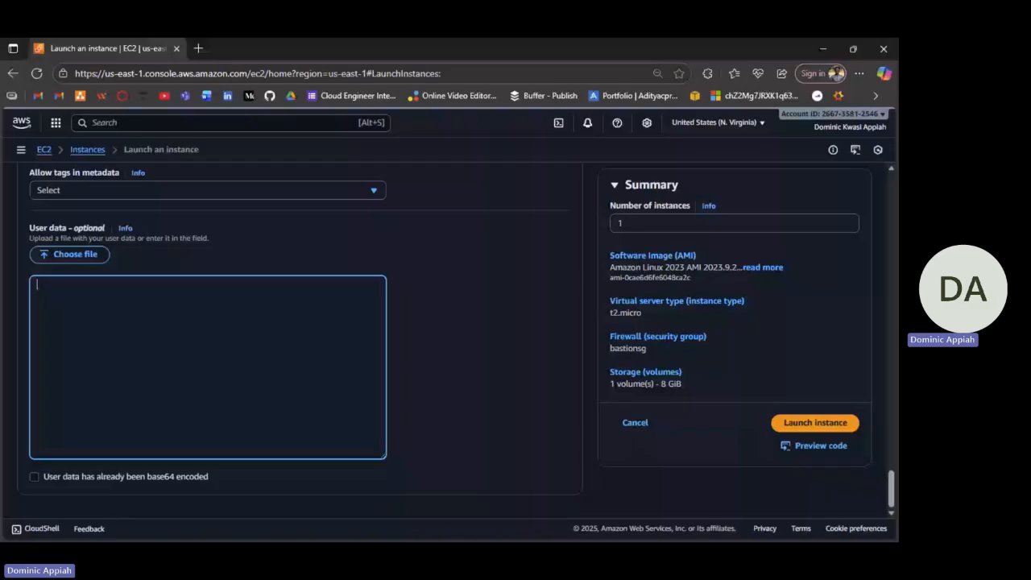
Launch the Bastion Host instance, confirm it is Running in the instance list, and start a new launch.
left_click(817, 427)
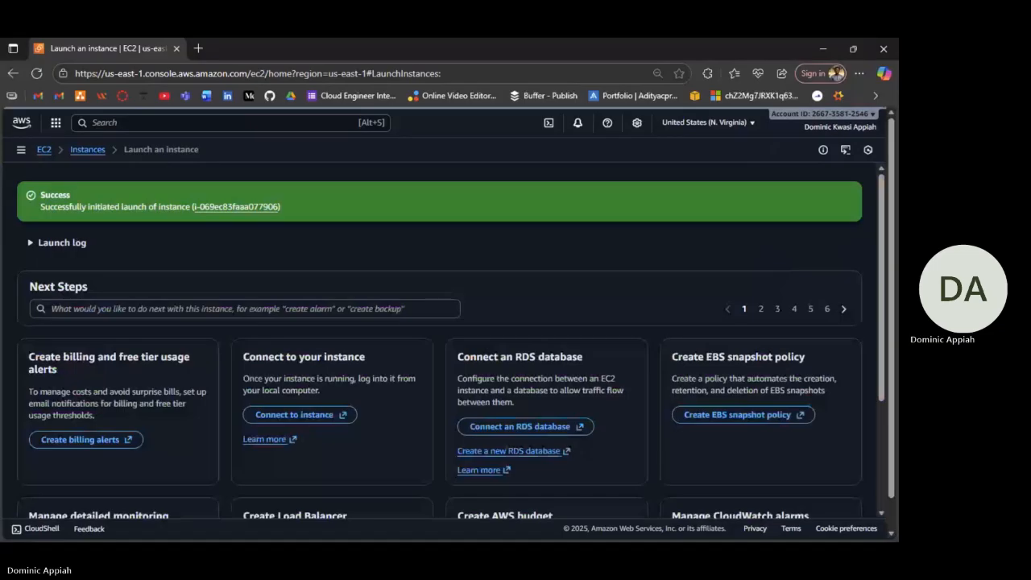
scroll(814, 483, "down", 3)
left_click(814, 487)
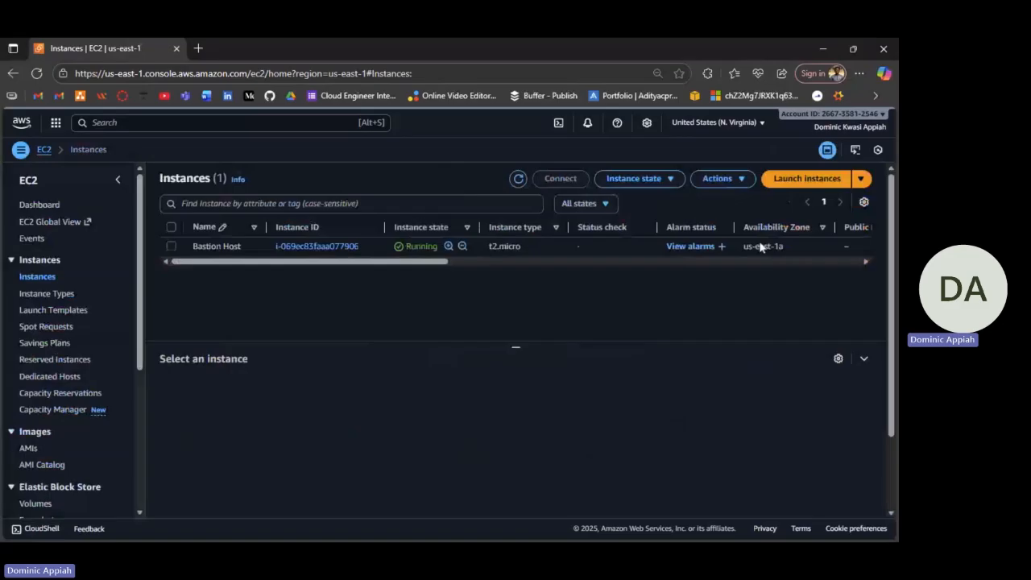
left_click(808, 181)
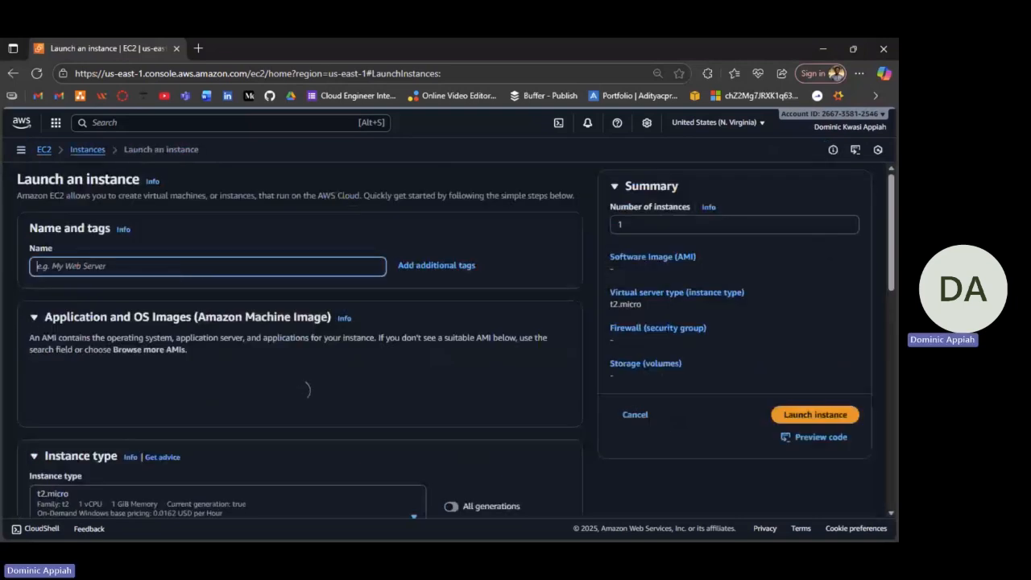
type("Webser")
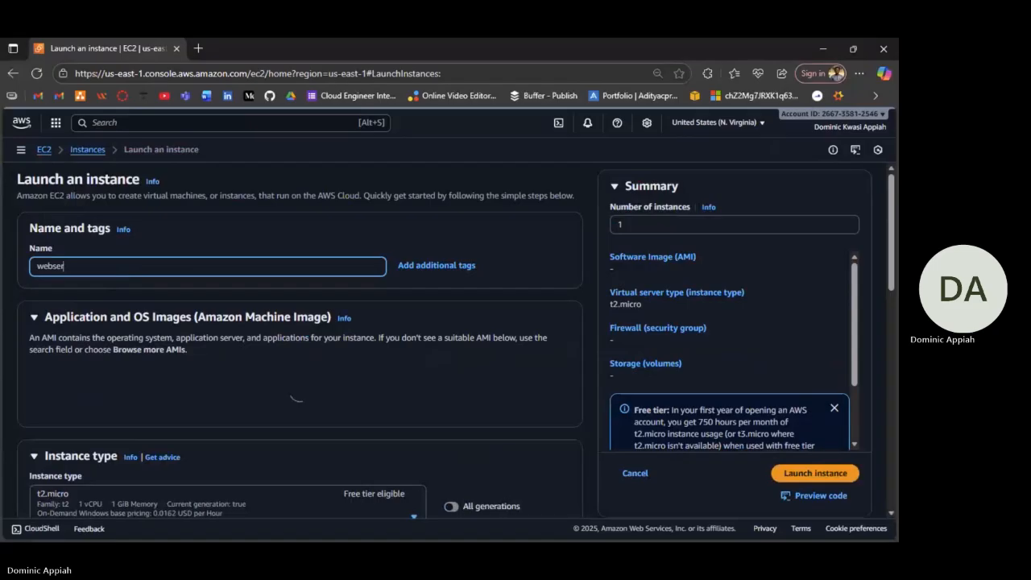
type("ver")
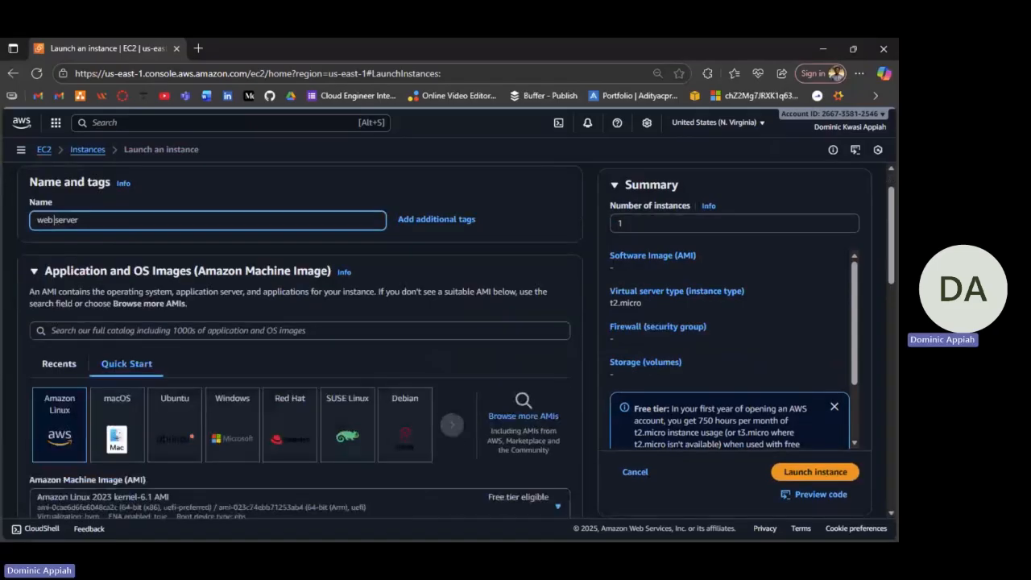
scroll(297, 459, "down", 2)
scroll(299, 338, "down", 1)
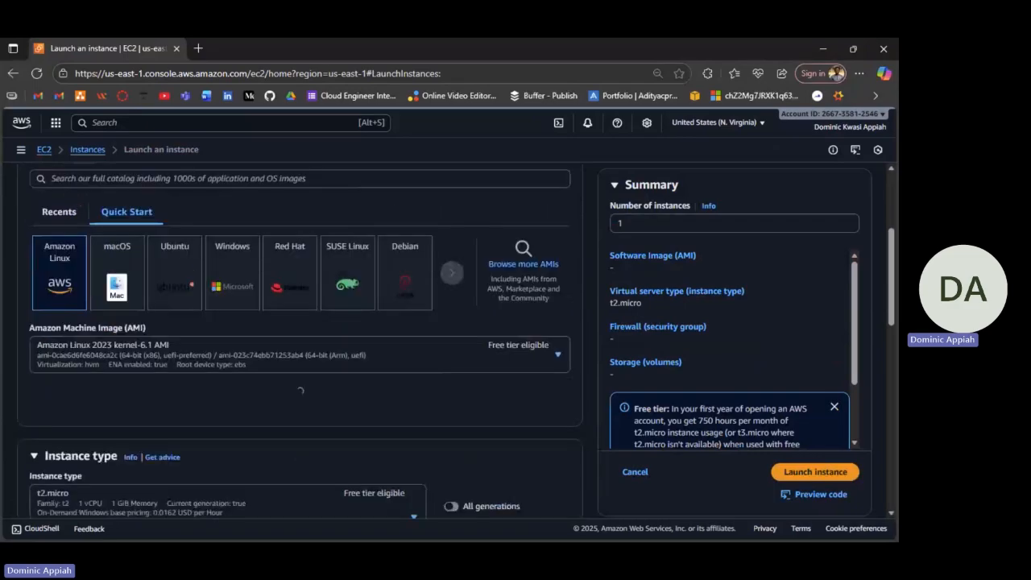
scroll(300, 338, "down", 1)
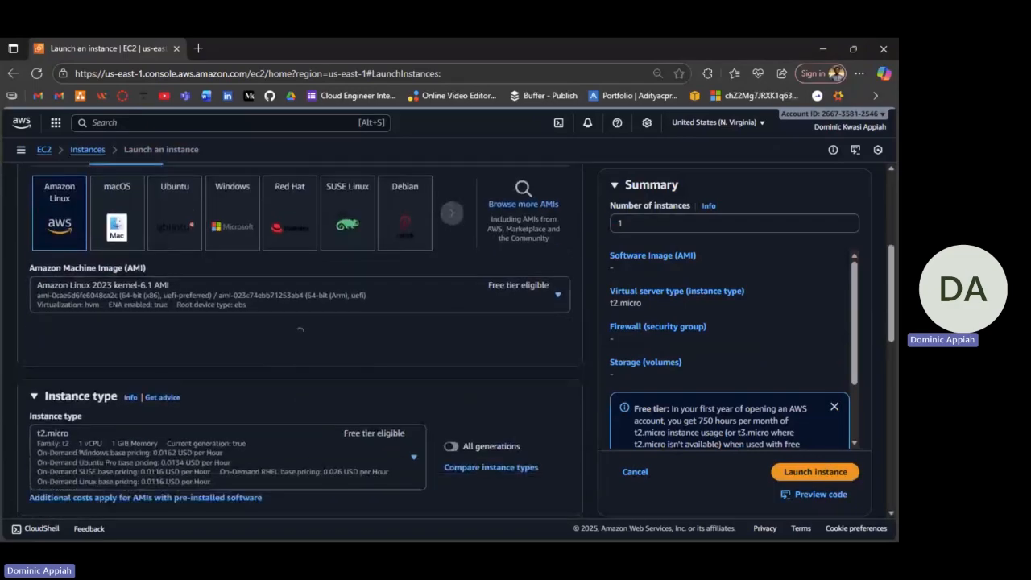
scroll(300, 338, "down", 2)
scroll(300, 338, "down", 3)
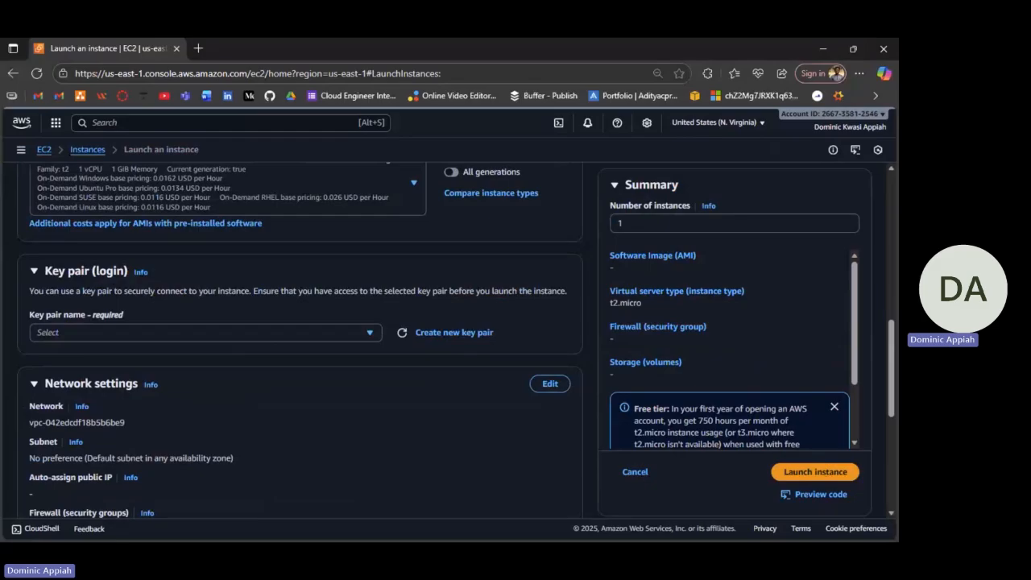
scroll(300, 340, "down", 1)
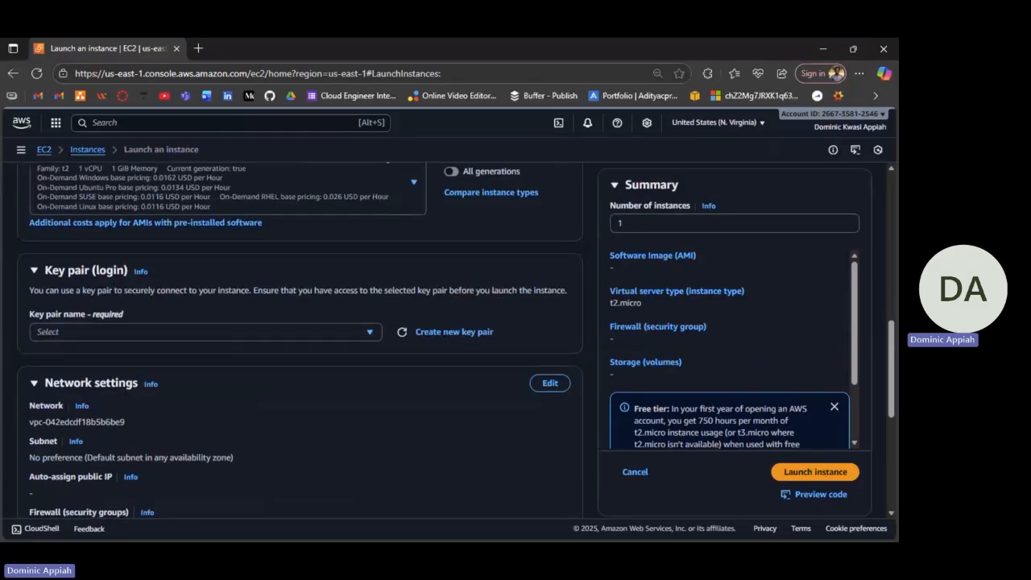
scroll(433, 297, "down", 1)
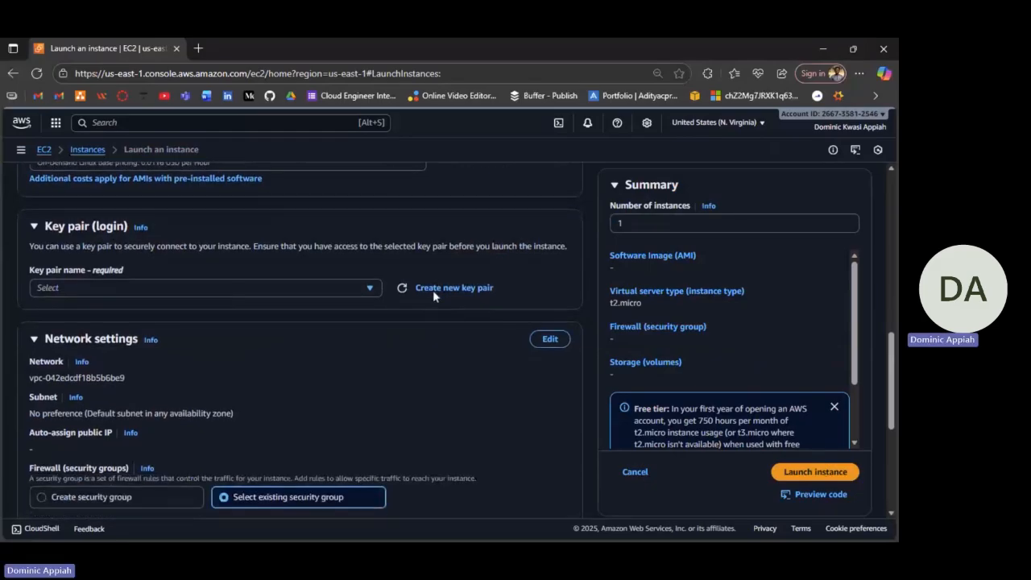
scroll(433, 296, "up", 2)
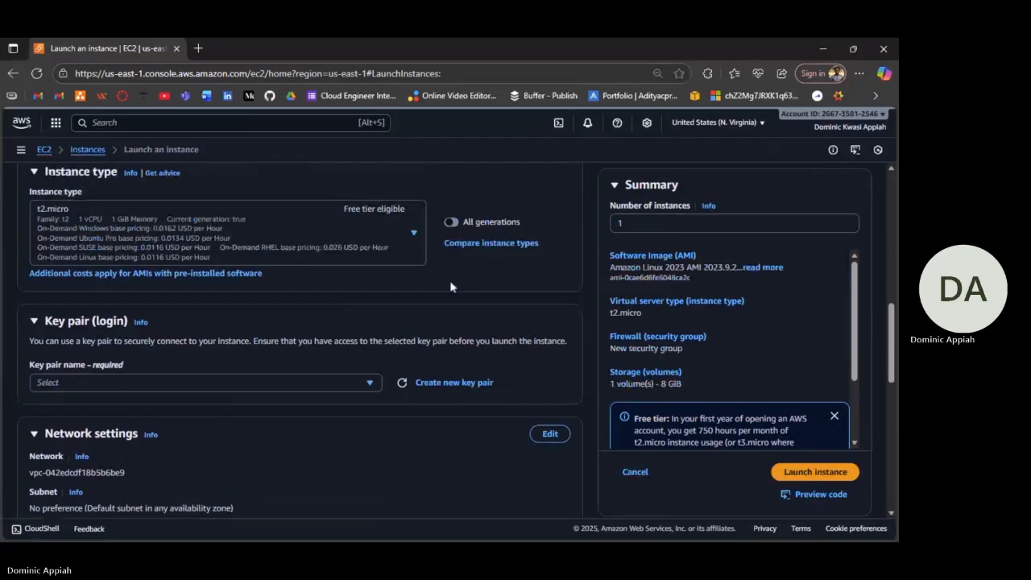
scroll(450, 286, "up", 6)
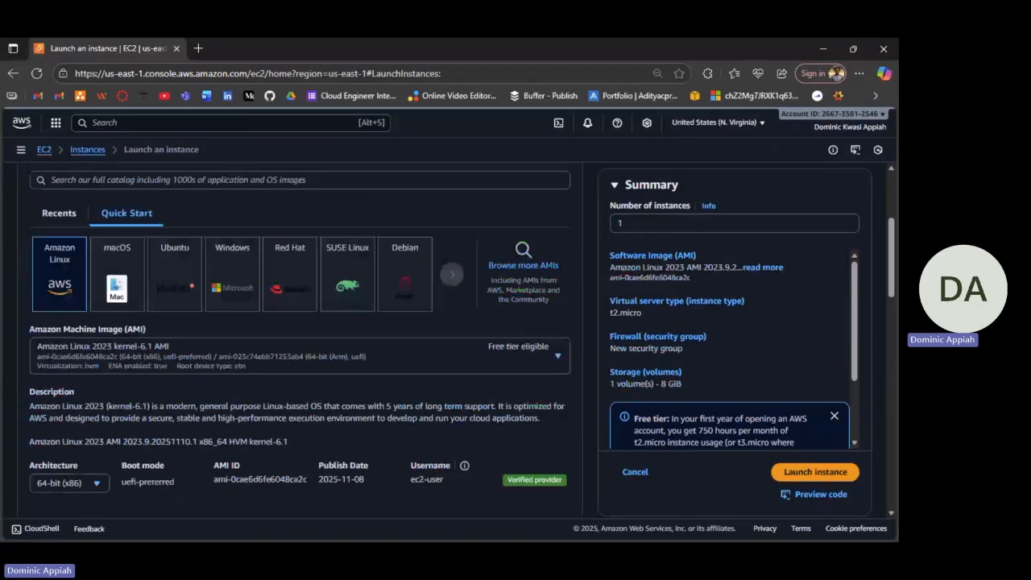
scroll(272, 415, "down", 5)
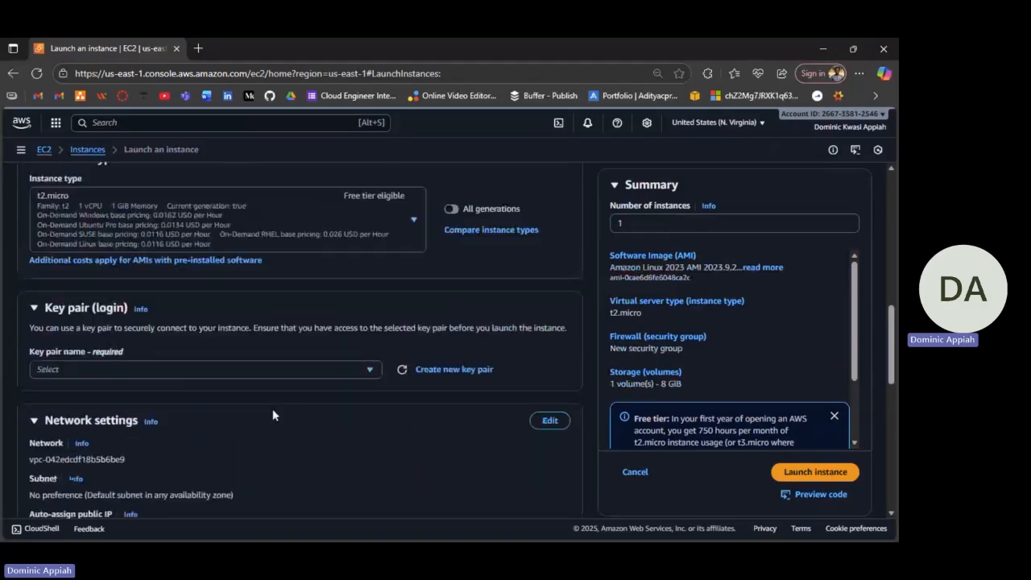
scroll(272, 410, "up", 2)
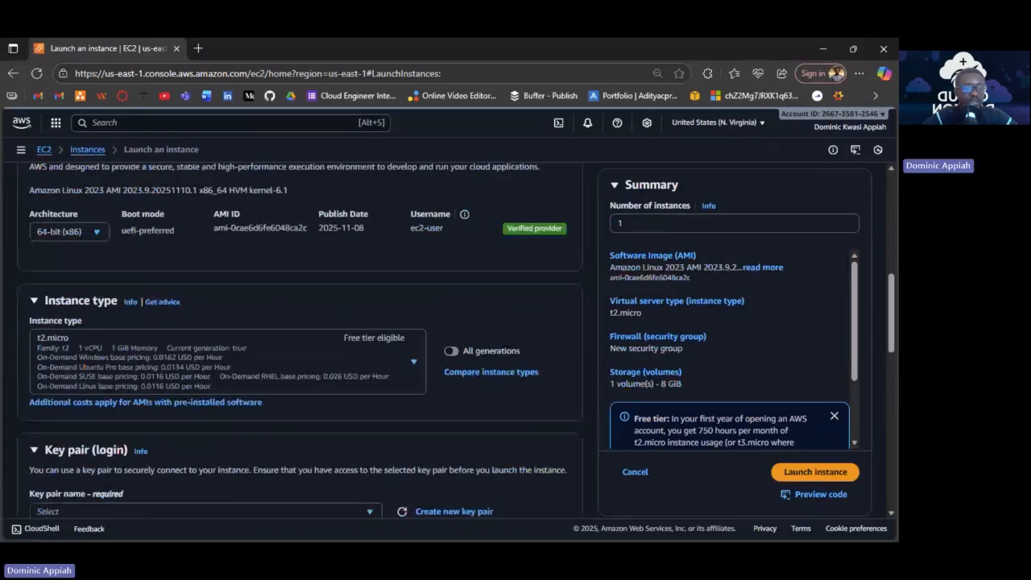
Choose web_server as the instance's key pair.
scroll(228, 351, "down", 5)
left_click(228, 274)
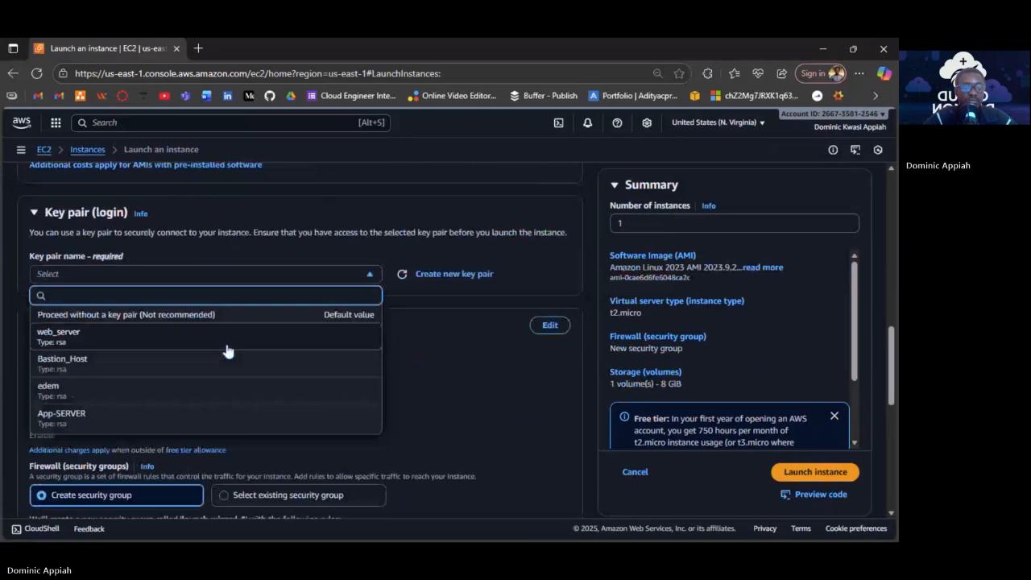
left_click(228, 337)
Edit network settings to place the instance in the 3tier VPC and bring up its subnets.
scroll(307, 265, "down", 2)
left_click(306, 264)
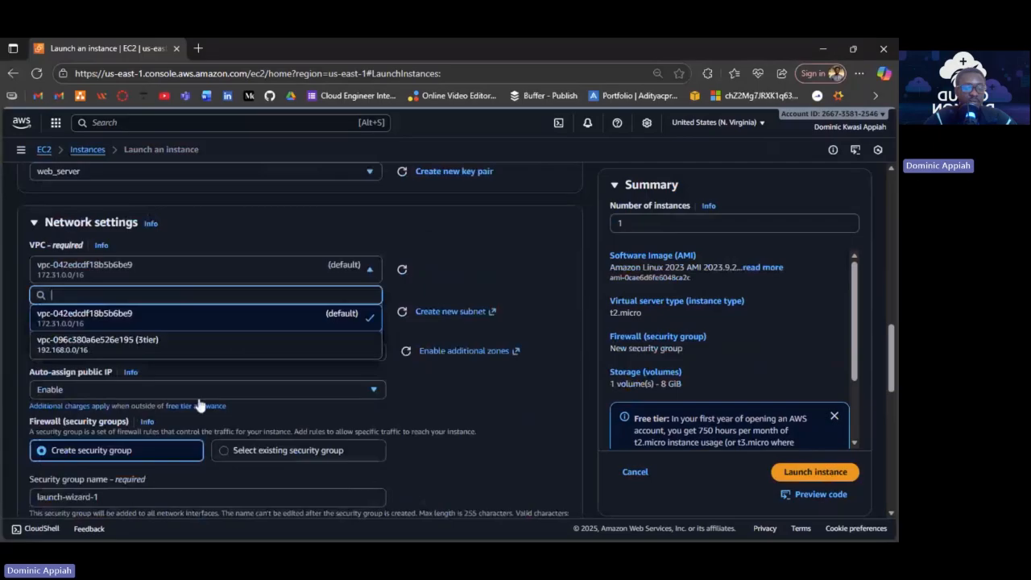
left_click(97, 344)
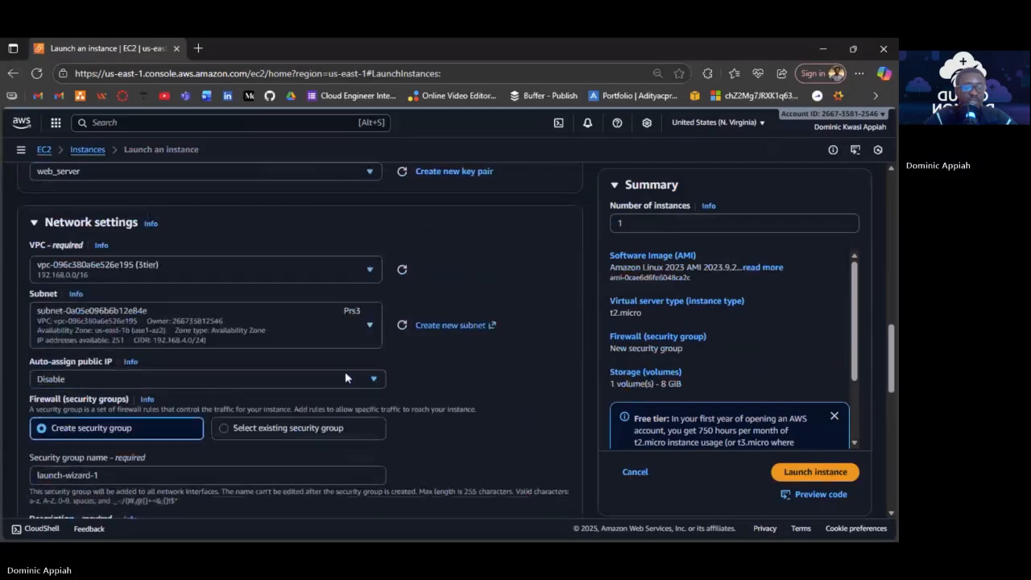
scroll(350, 328, "down", 1)
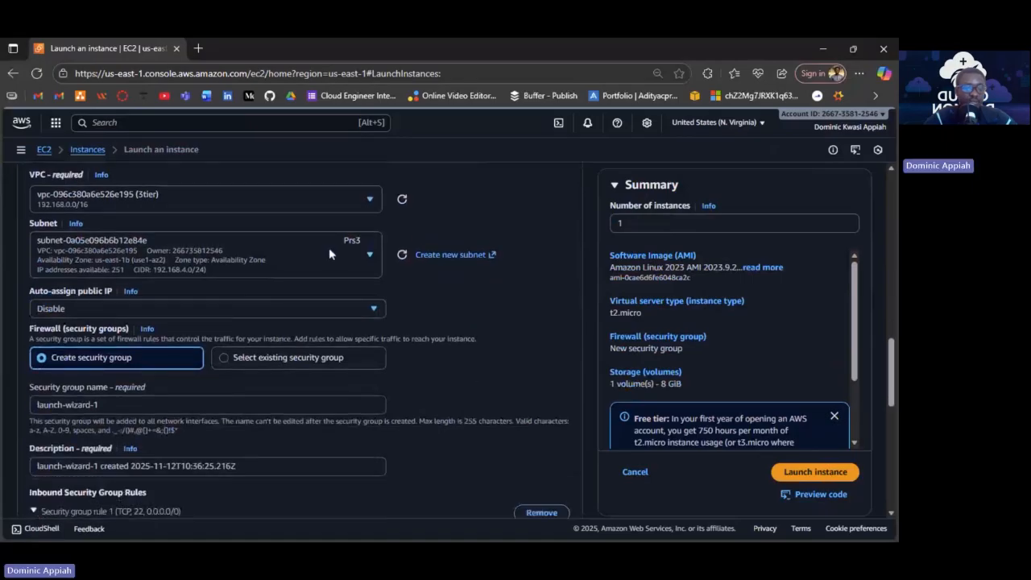
left_click(364, 256)
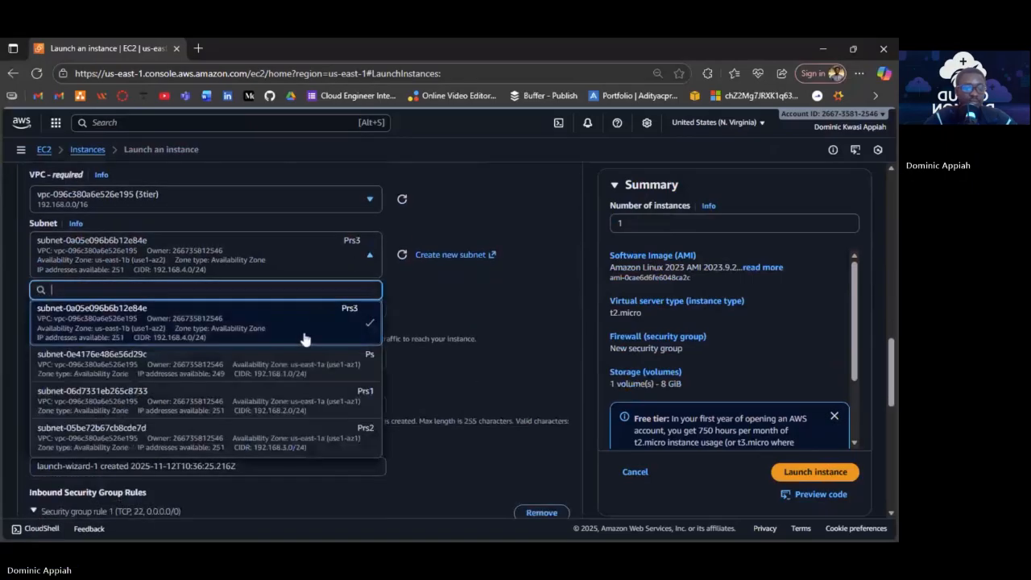
Use subnet-0e4176e486e56d29c with auto-assign public IP set to Enable.
left_click(354, 367)
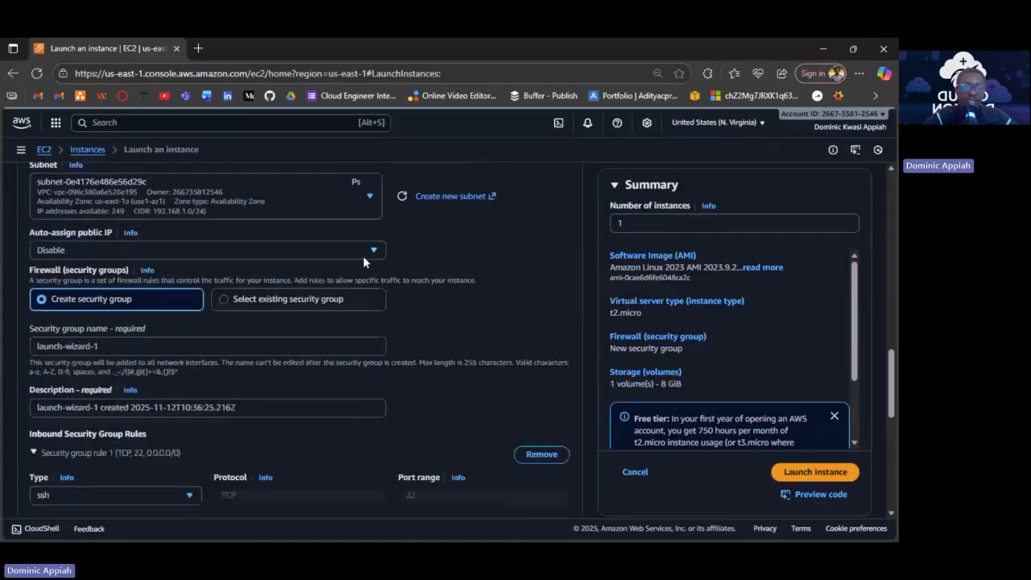
left_click(364, 256)
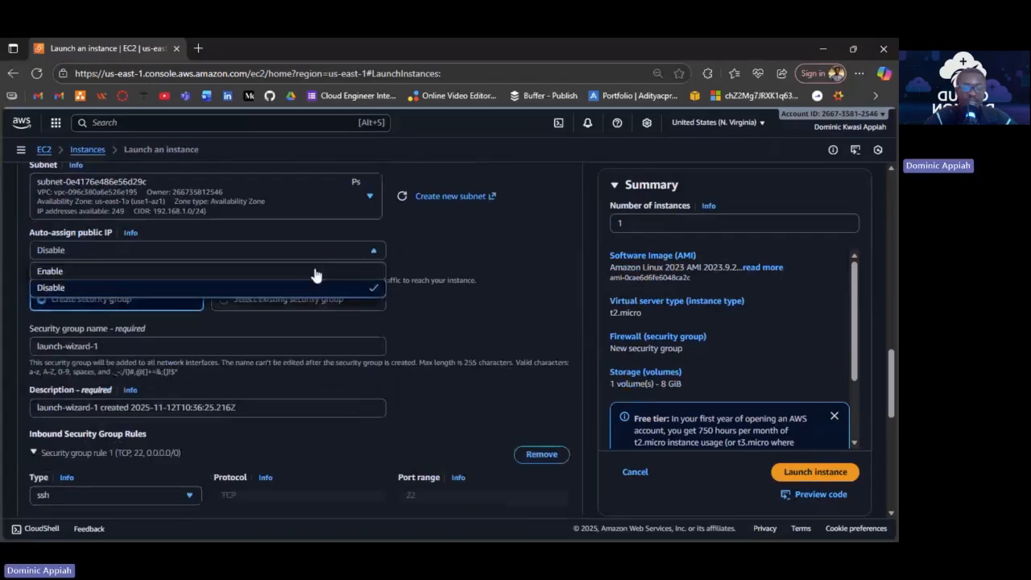
left_click(316, 274)
Select the existing websg security group as the instance's firewall.
scroll(432, 318, "down", 1)
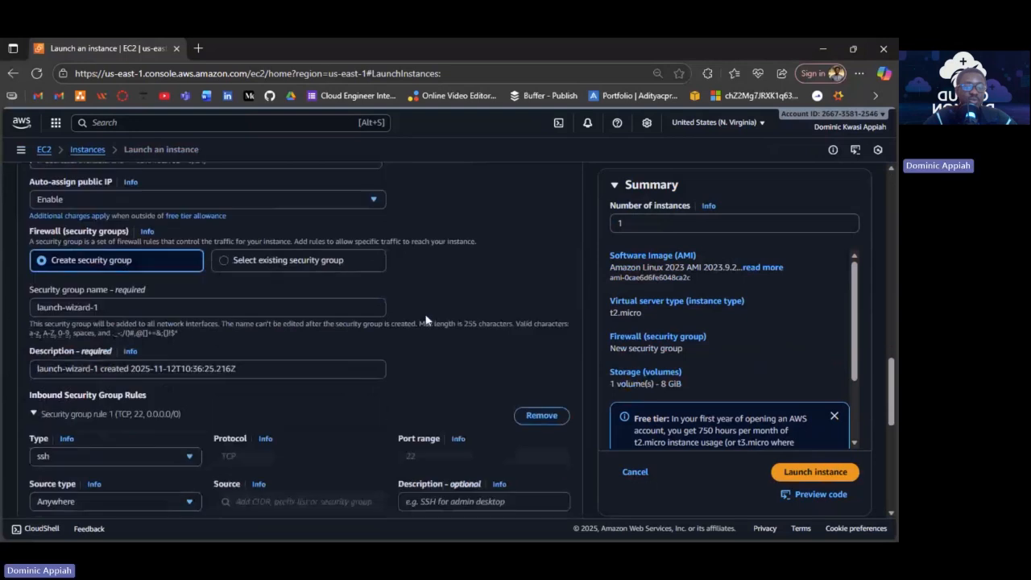
left_click(330, 263)
left_click(225, 302)
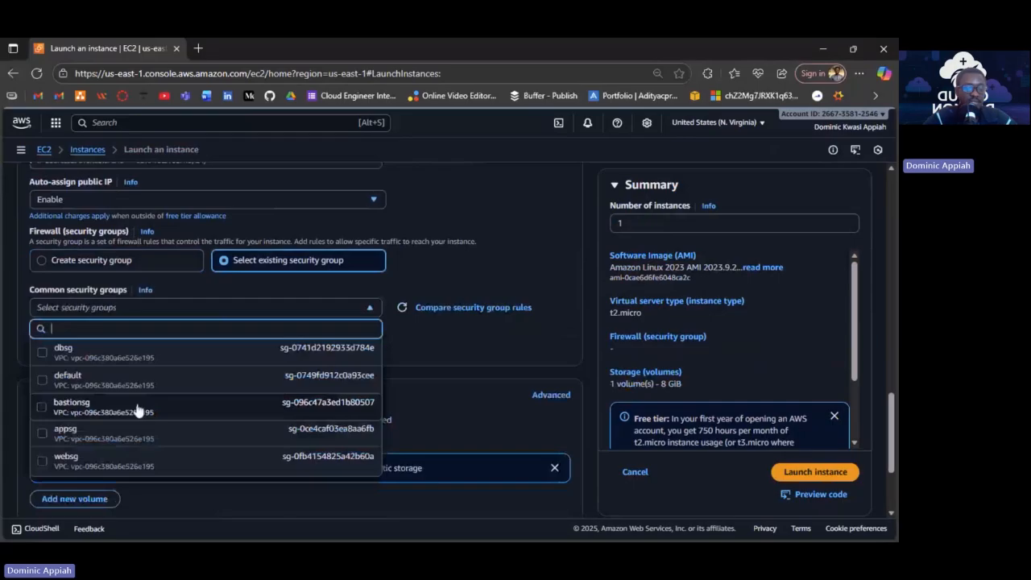
left_click(138, 455)
scroll(352, 400, "down", 3)
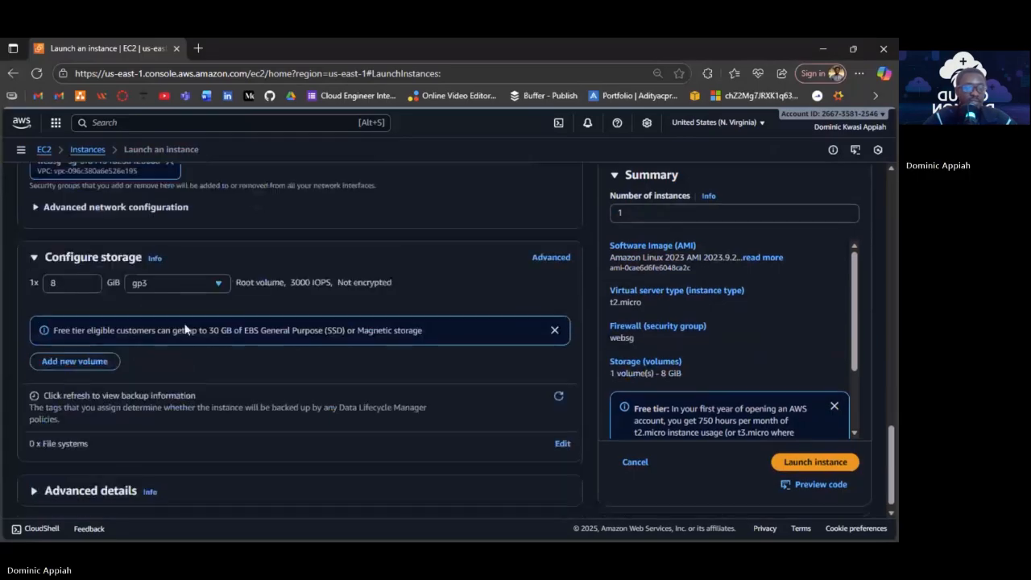
left_click(65, 209)
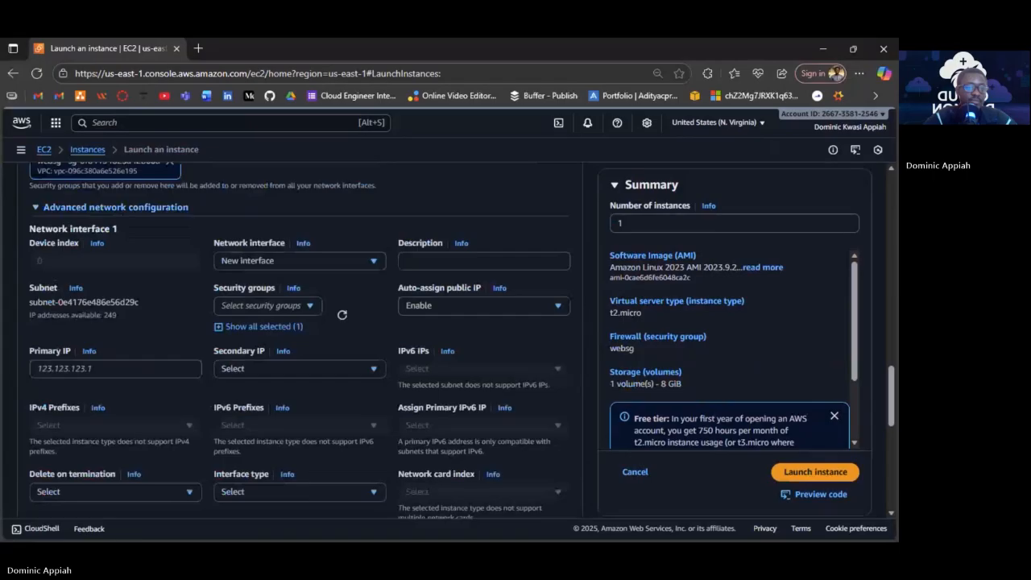
left_click(66, 208)
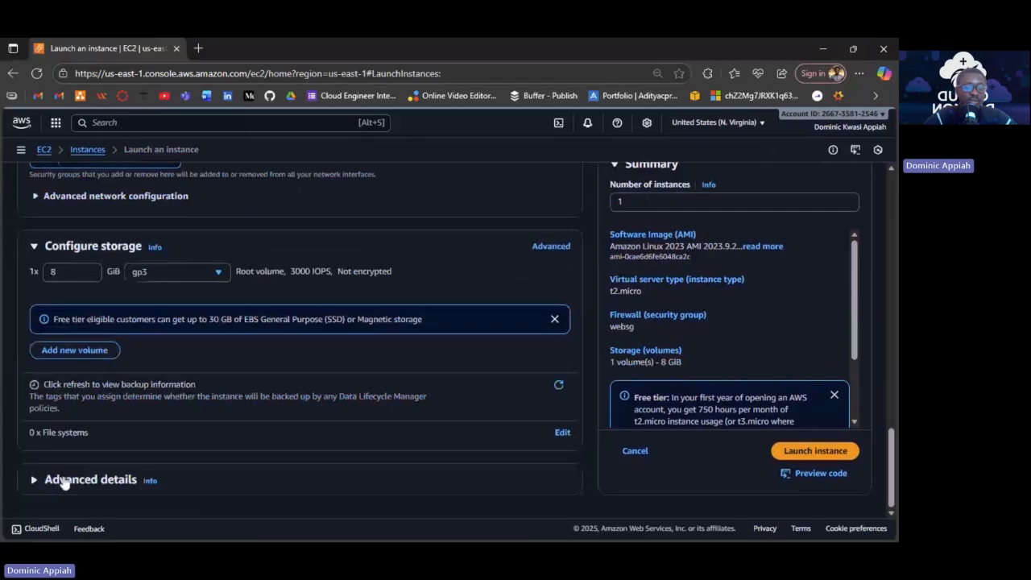
Expand Advanced details and scroll down the form to reach the User data box.
left_click(64, 481)
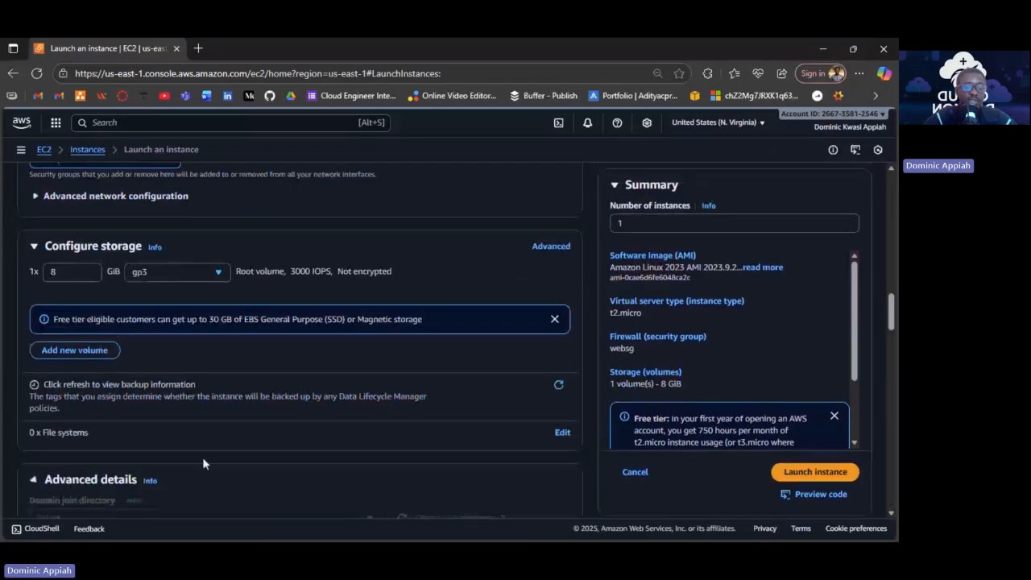
scroll(202, 457, "down", 5)
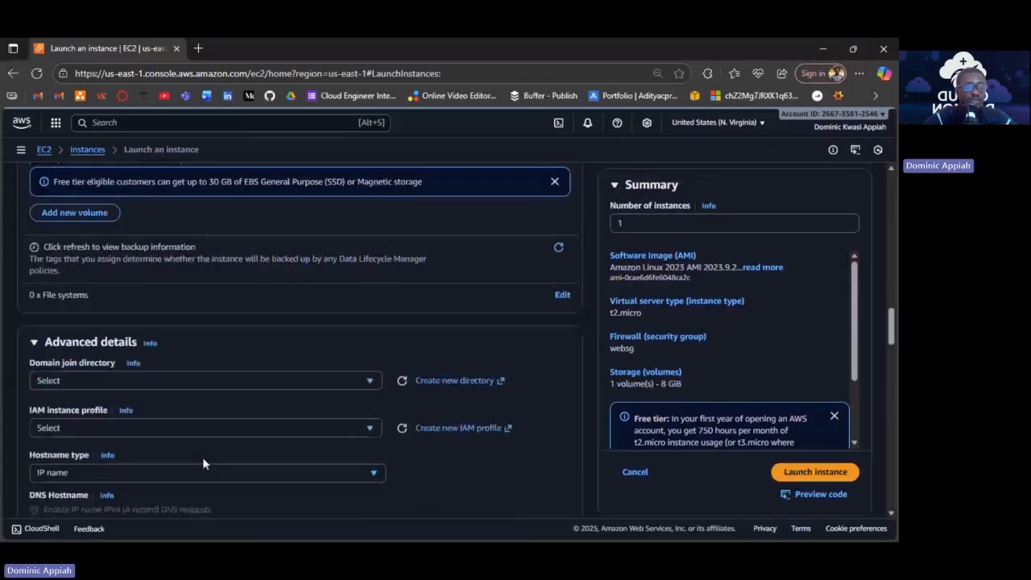
scroll(208, 338, "down", 3)
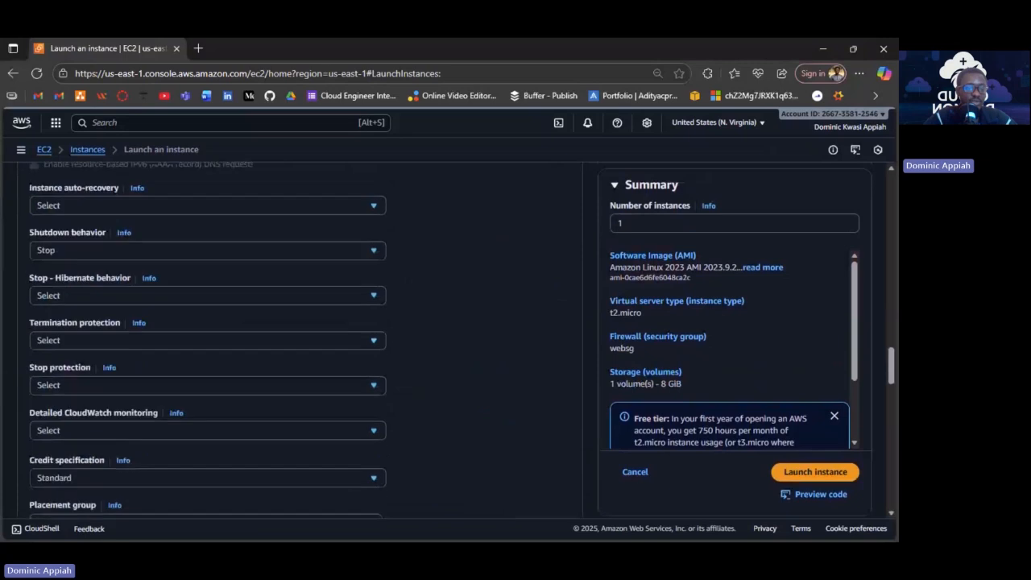
scroll(208, 338, "down", 6)
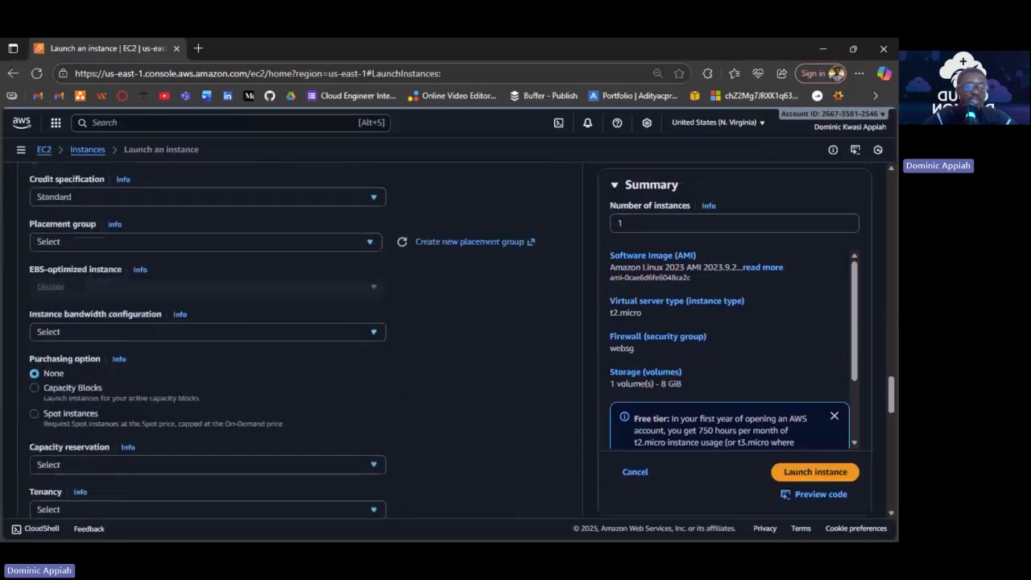
scroll(290, 338, "down", 1)
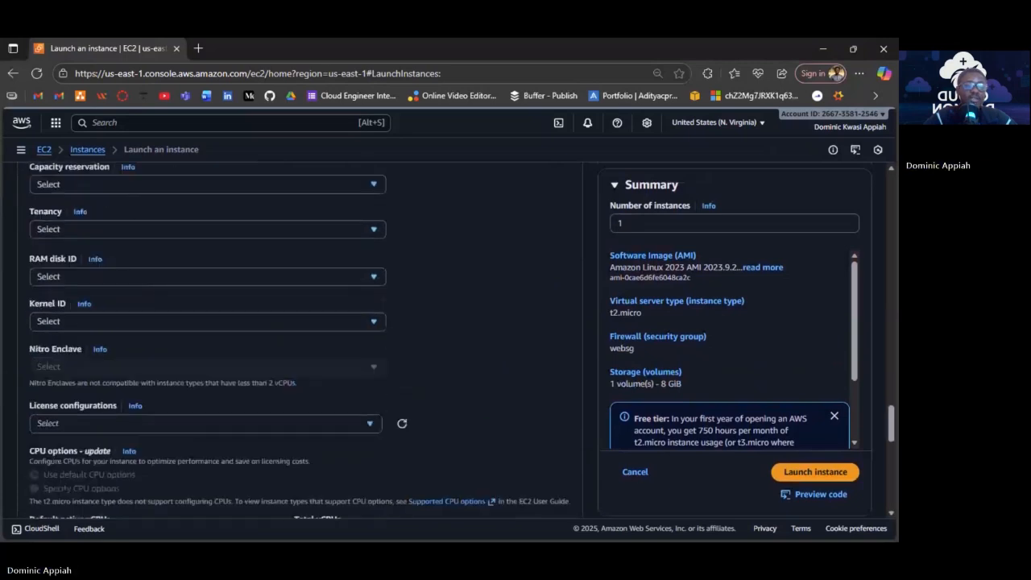
scroll(761, 185, "down", 10)
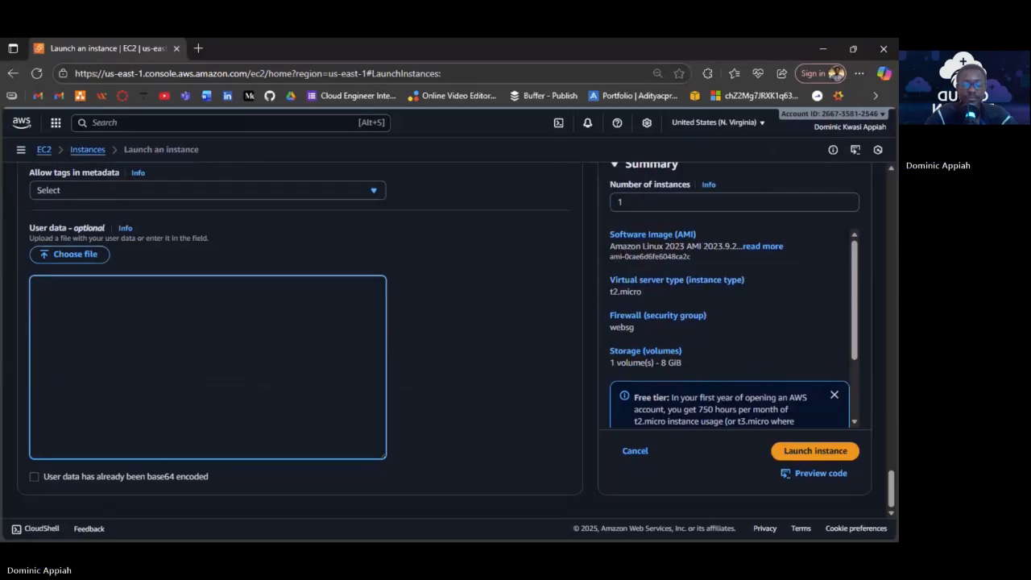
Write user data lines '#!/bin/bash', 'sudo yum update -y' and 'sudo amazon-linux-extras install -y lamp-mariadb10.2-php7.2 php7.2'.
type("#!/bin/bash")
key("Return")
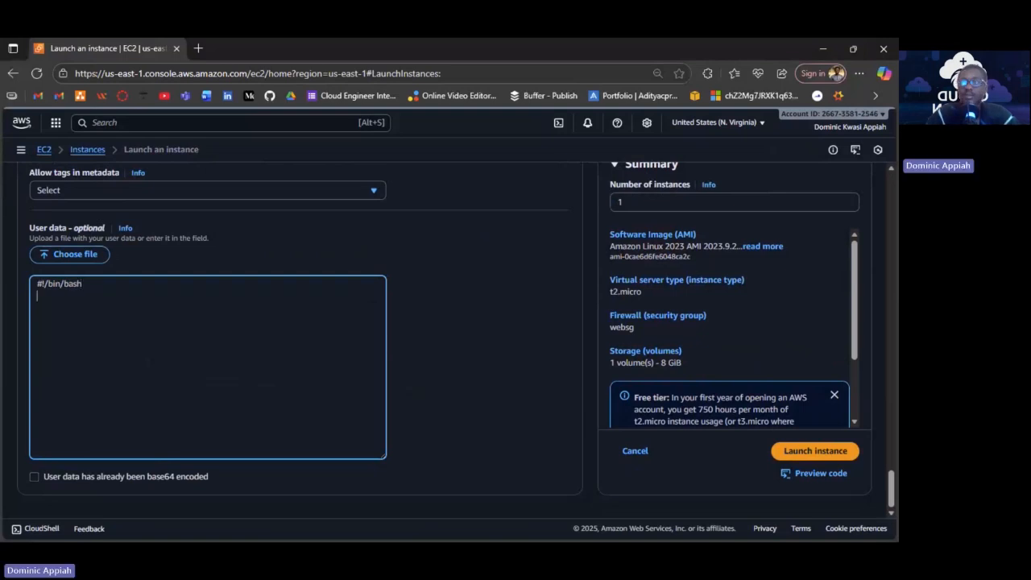
type("s")
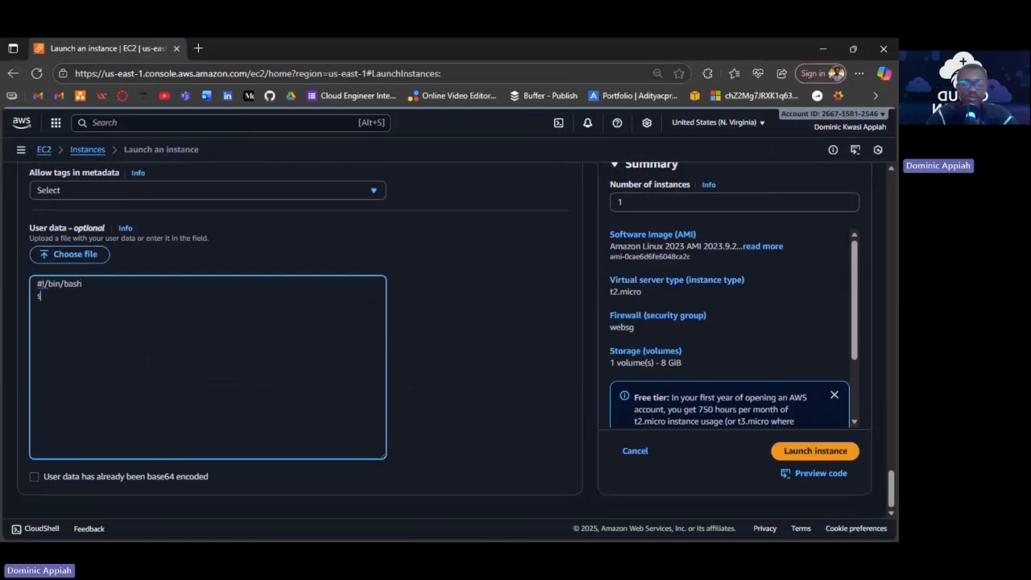
type("udo")
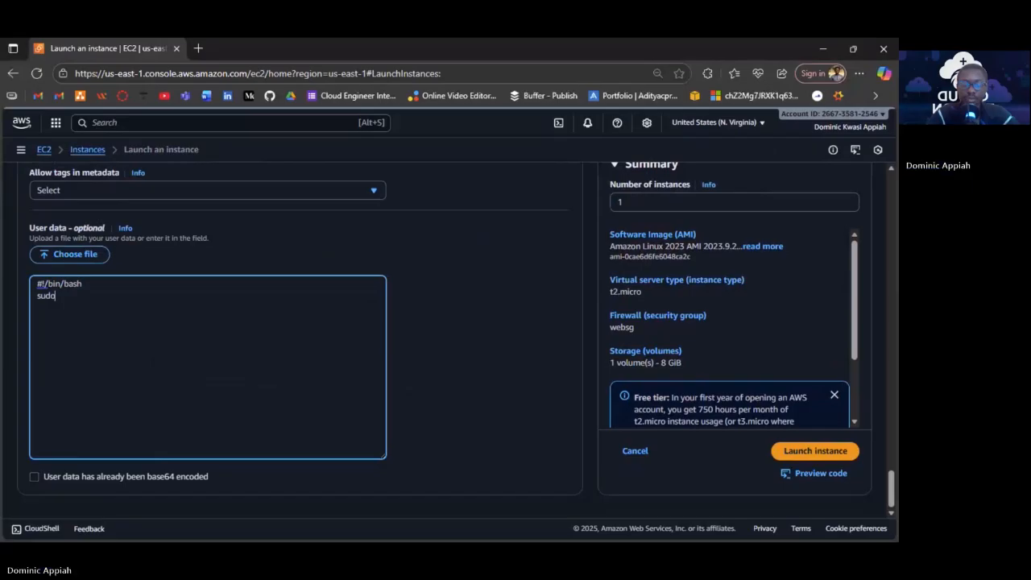
type(" yum")
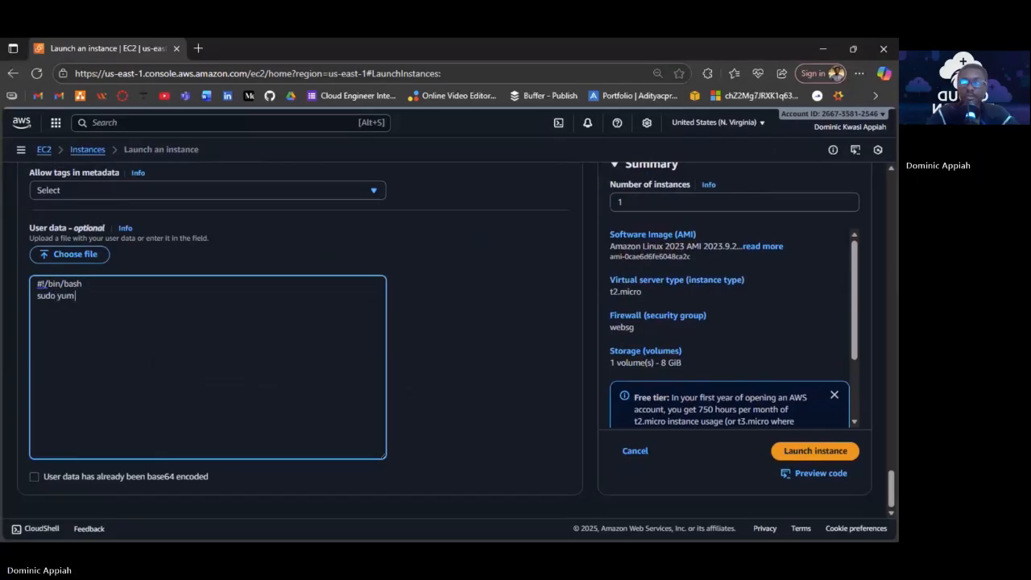
type(" update")
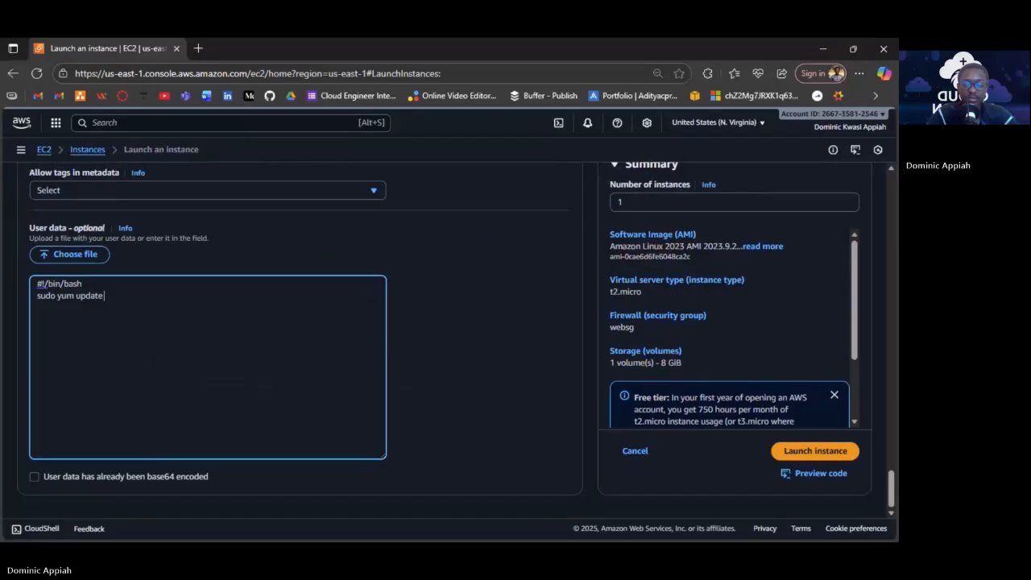
type(" -y")
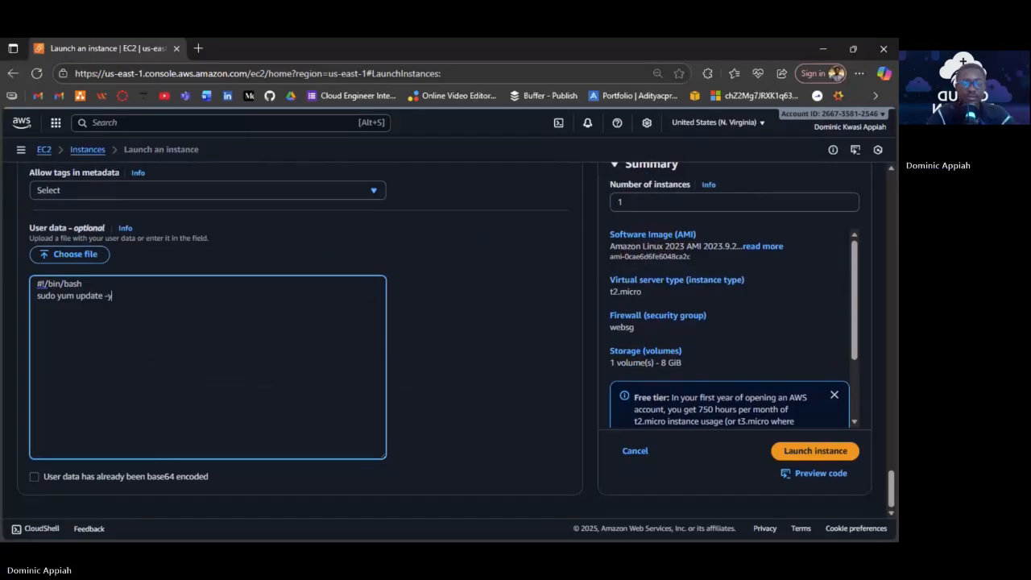
key("Return")
type("sudo")
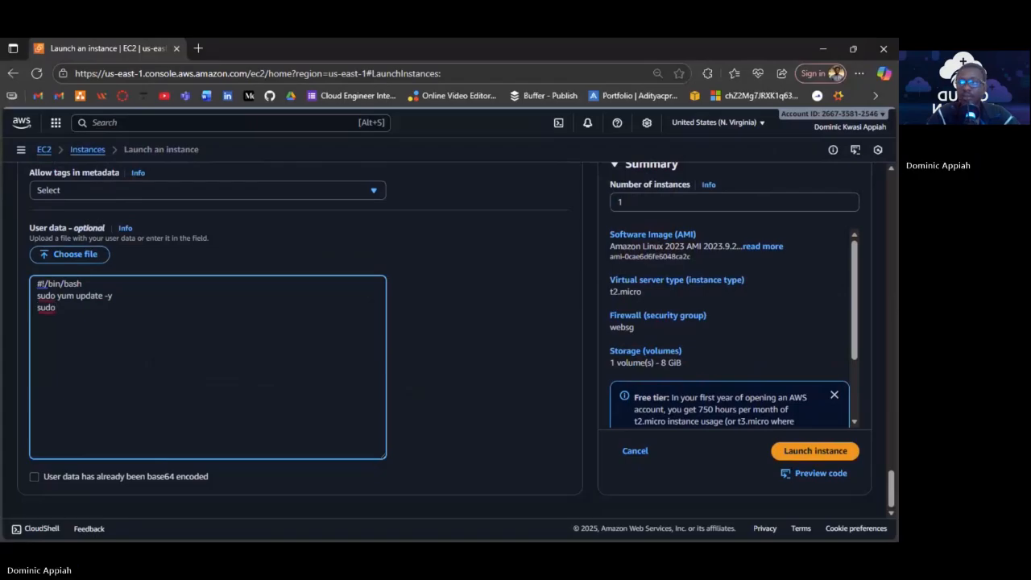
type(" amazon-linux-")
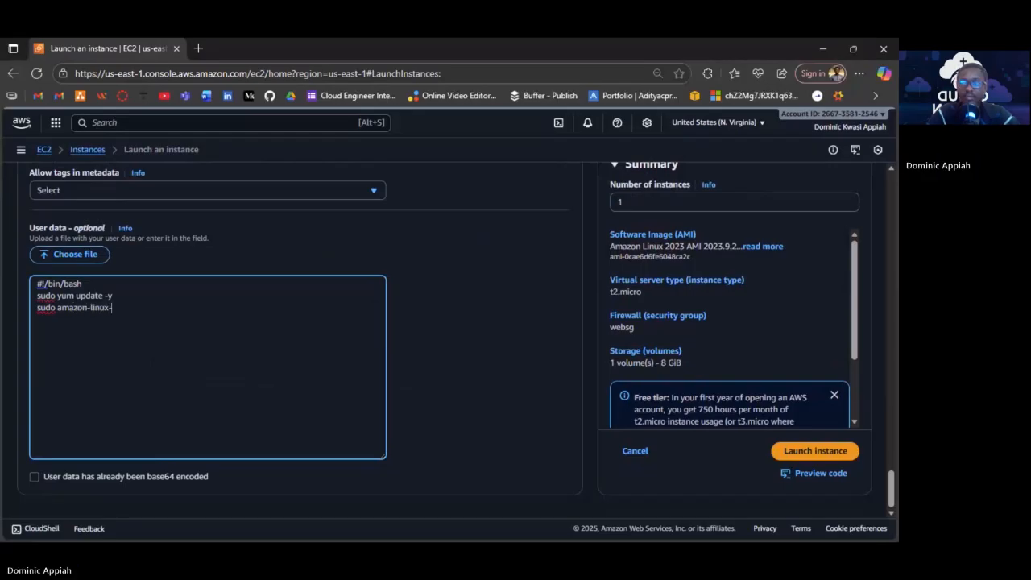
type("extras install")
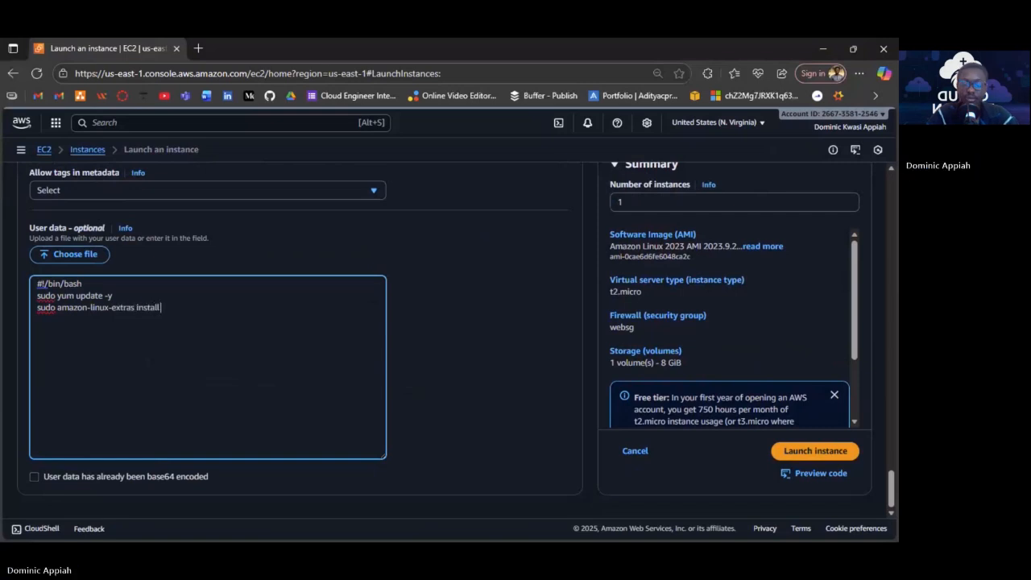
type(" -y")
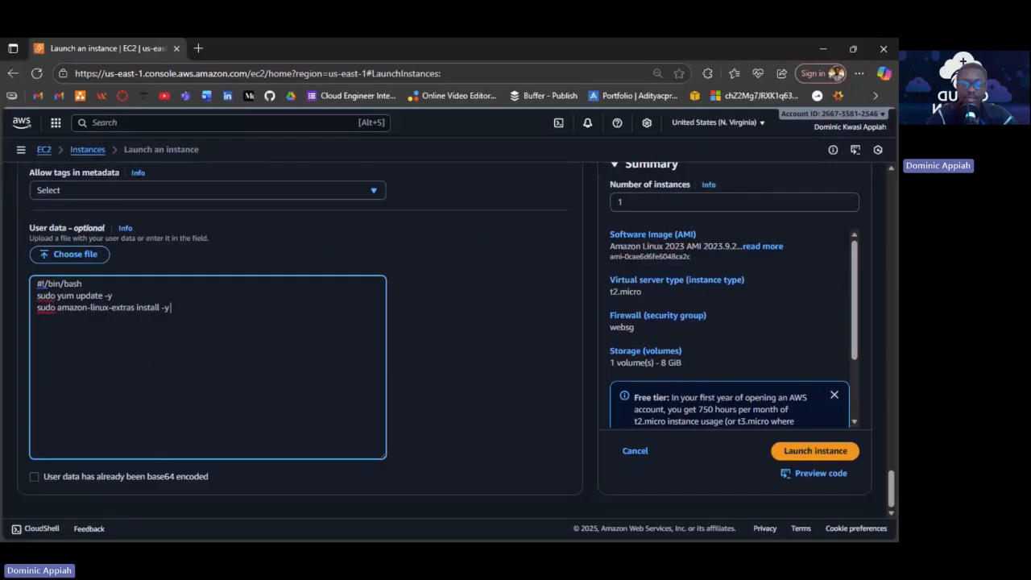
type(" lamp")
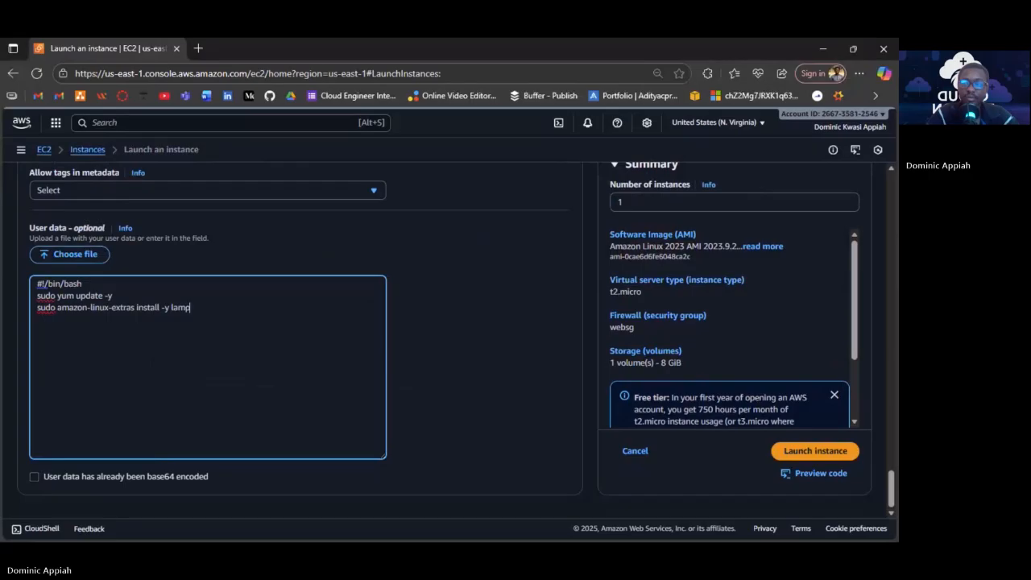
type("-mariadb1")
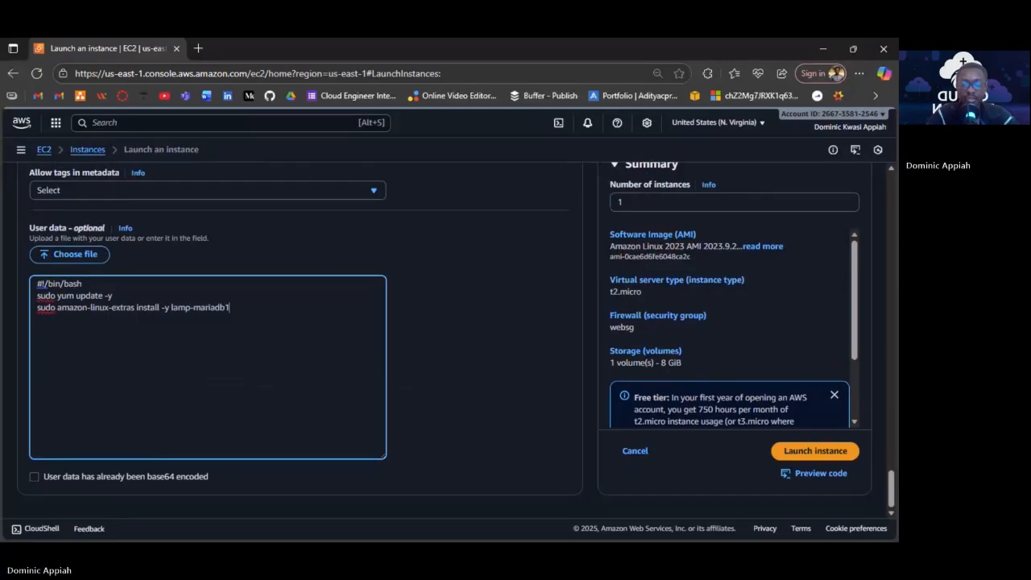
type("0.2-")
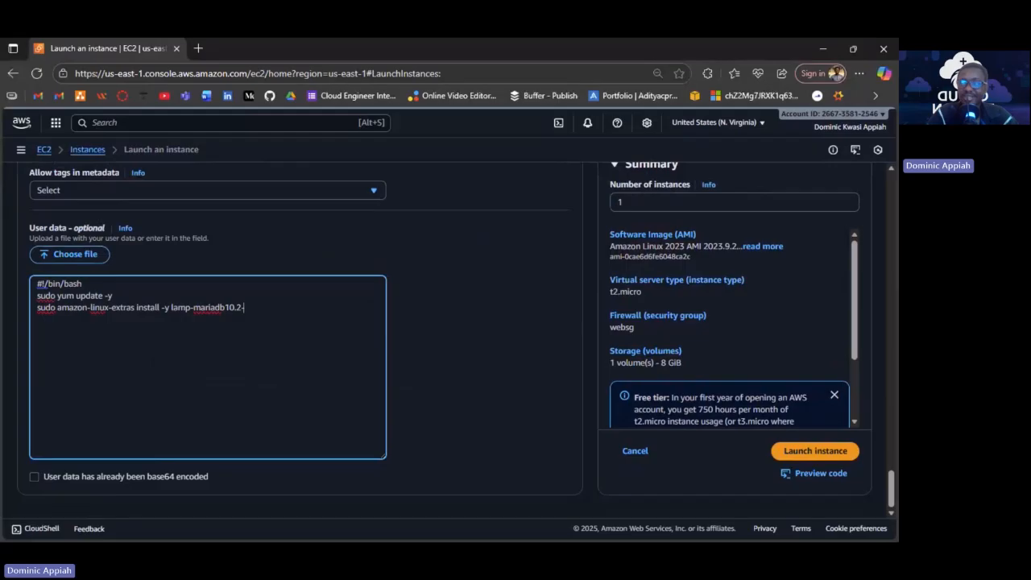
type("php7.2")
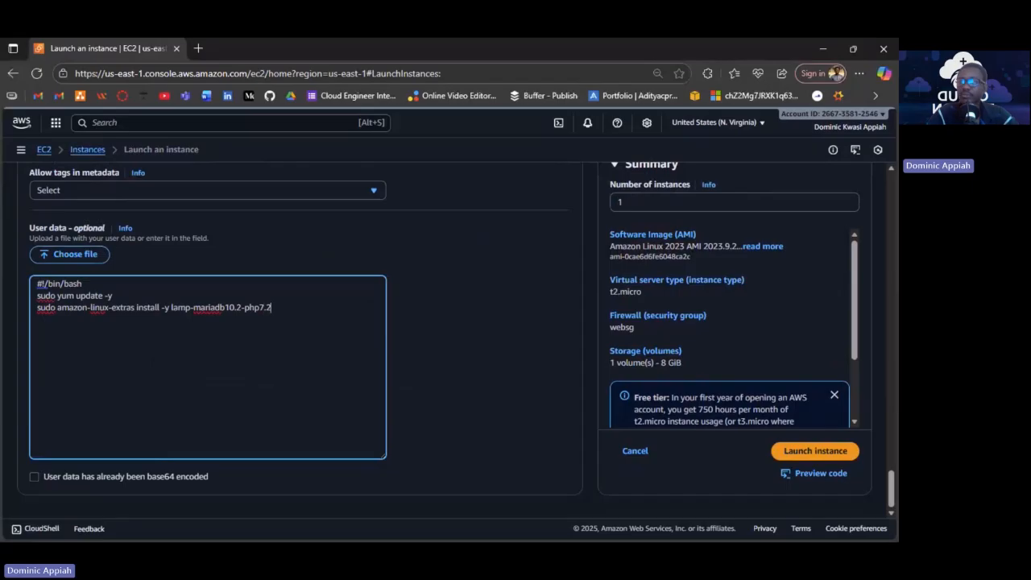
type(" php")
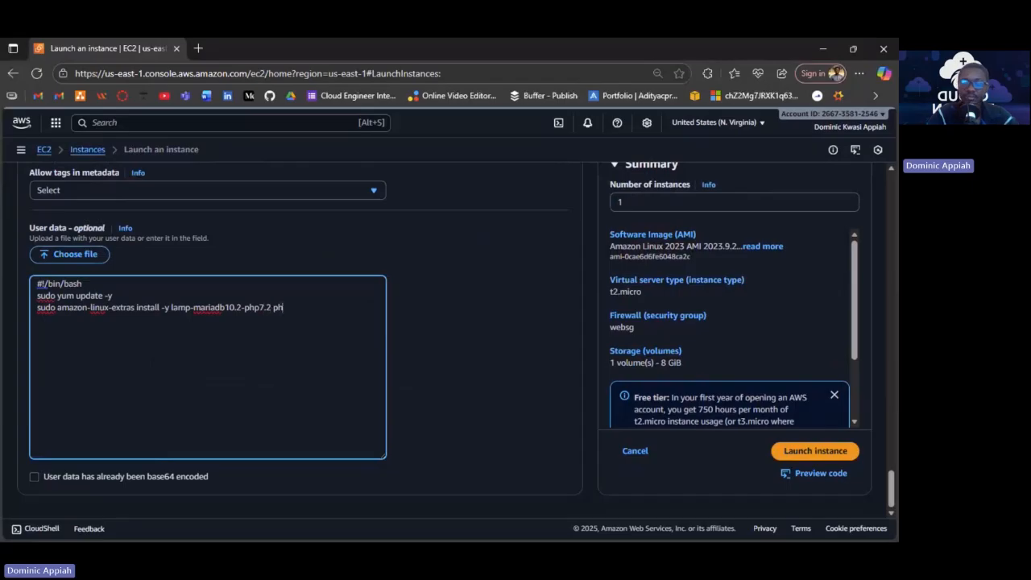
type("7.2")
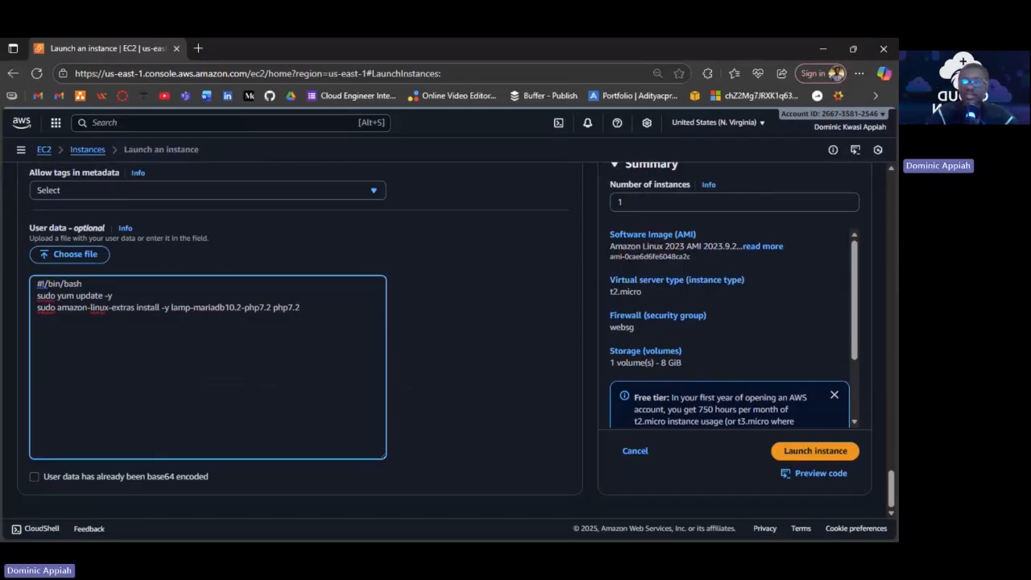
Add lines 'sudo yum install -y httpd', 'sudo systemctl start httpd' and 'sudo systemctl enable httpd'.
key("Return")
type("sudo")
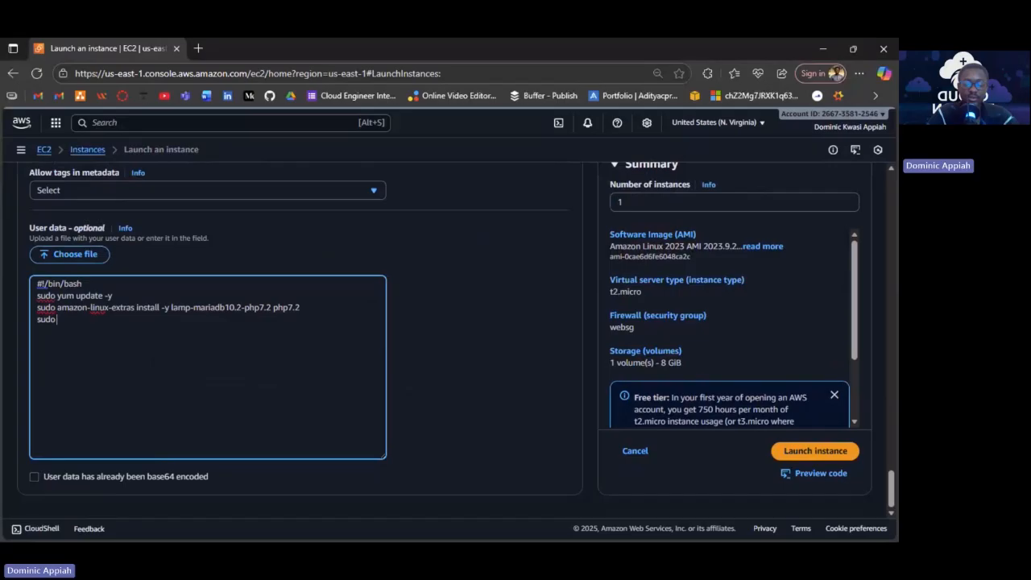
type(" yum install -y h")
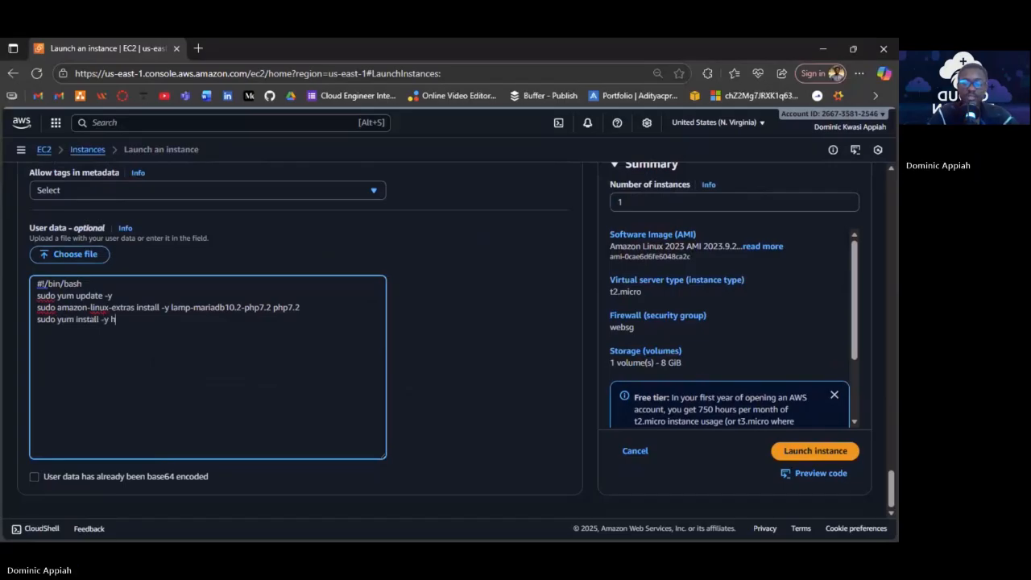
type("tt")
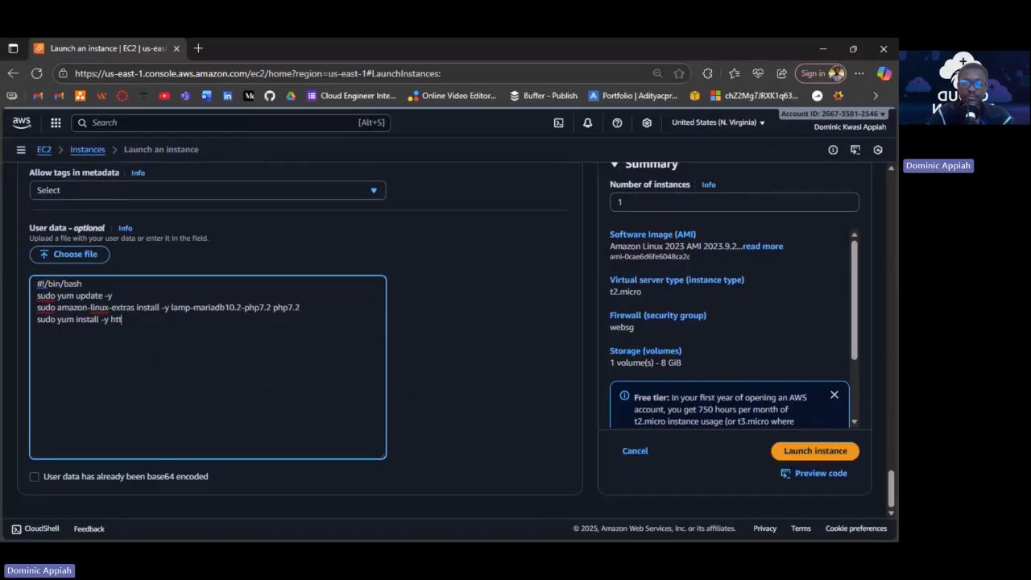
type("pd")
key("Return")
type("su")
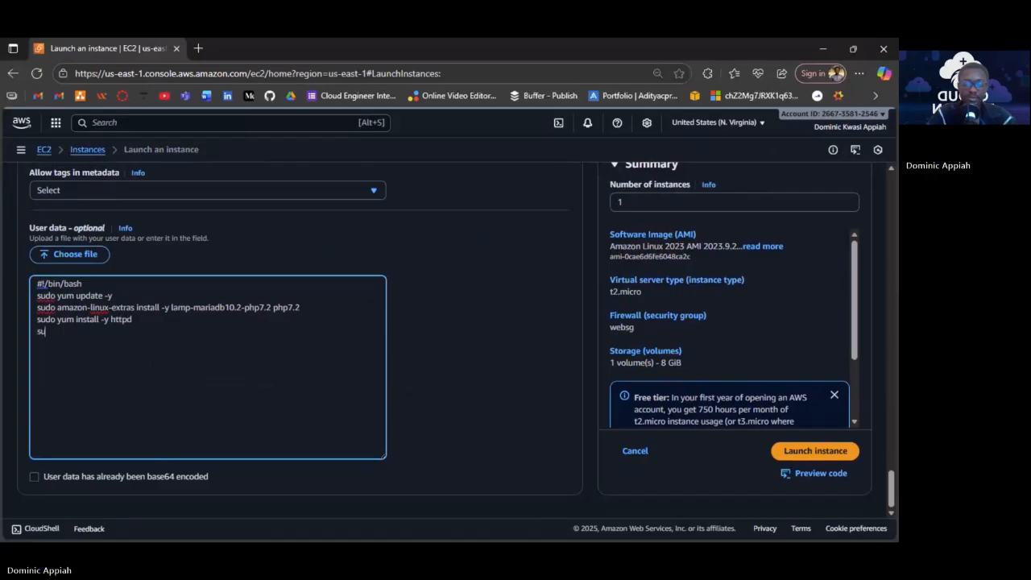
type("do sys")
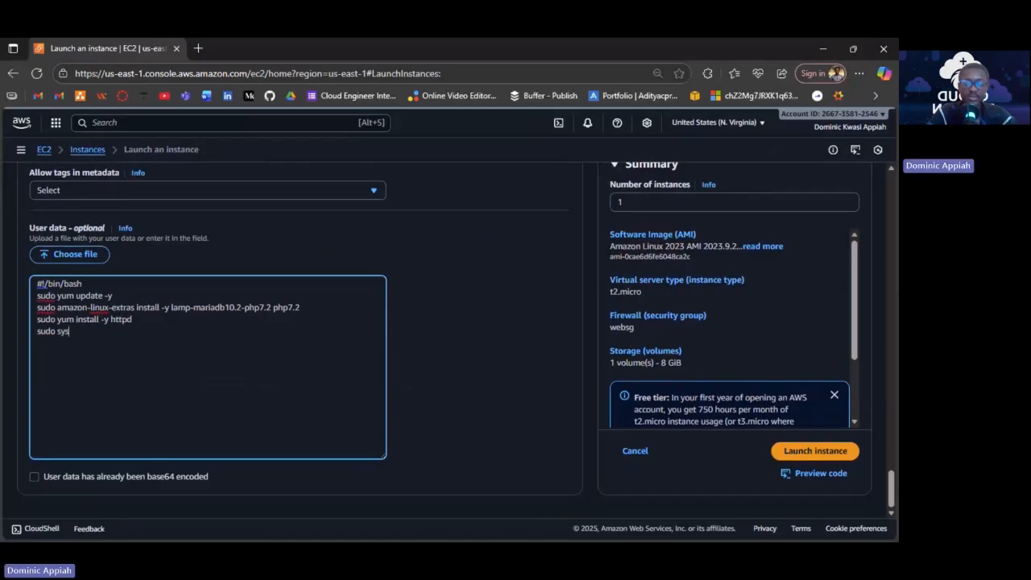
type("temctl")
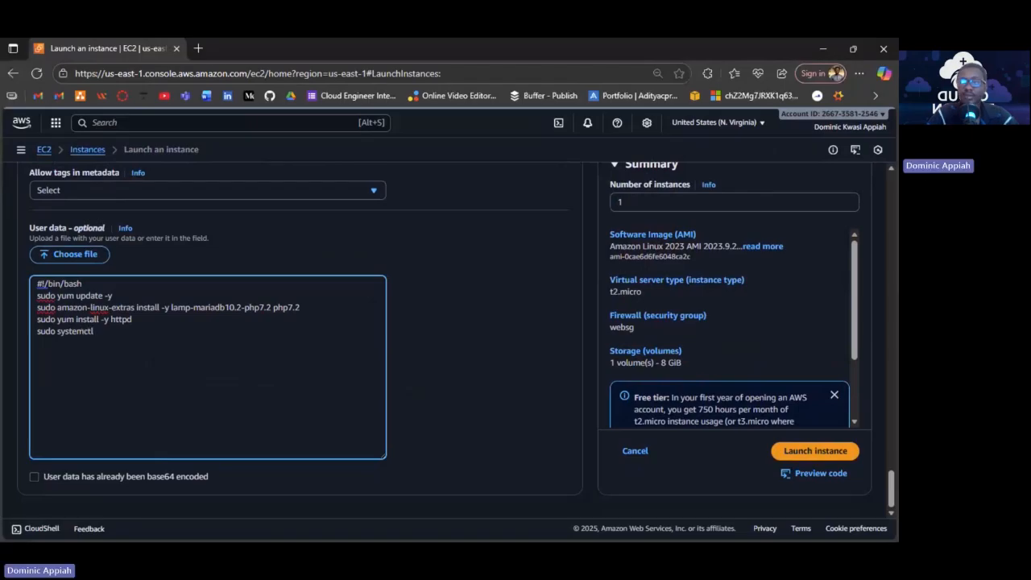
type(" sta")
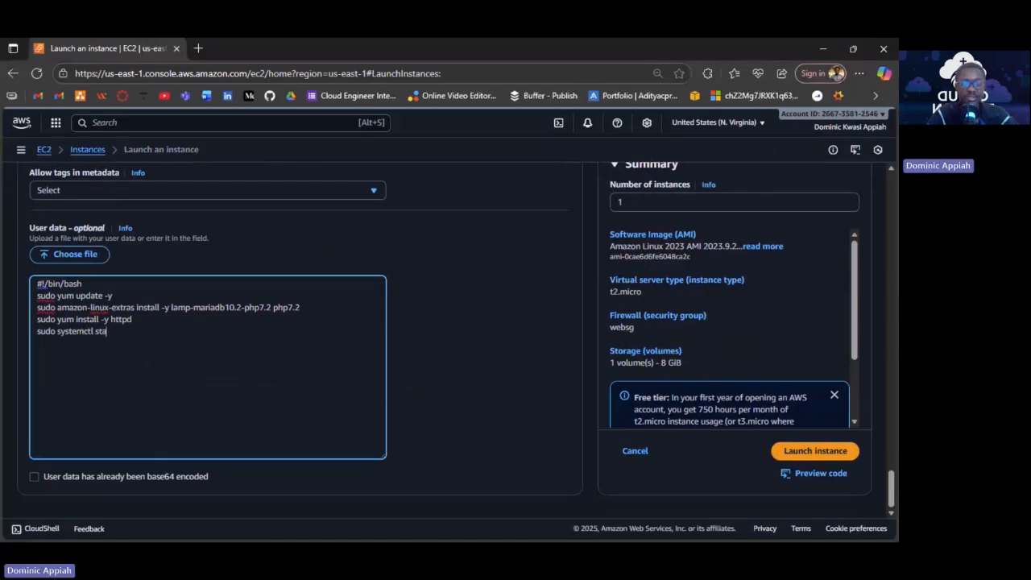
type("rt")
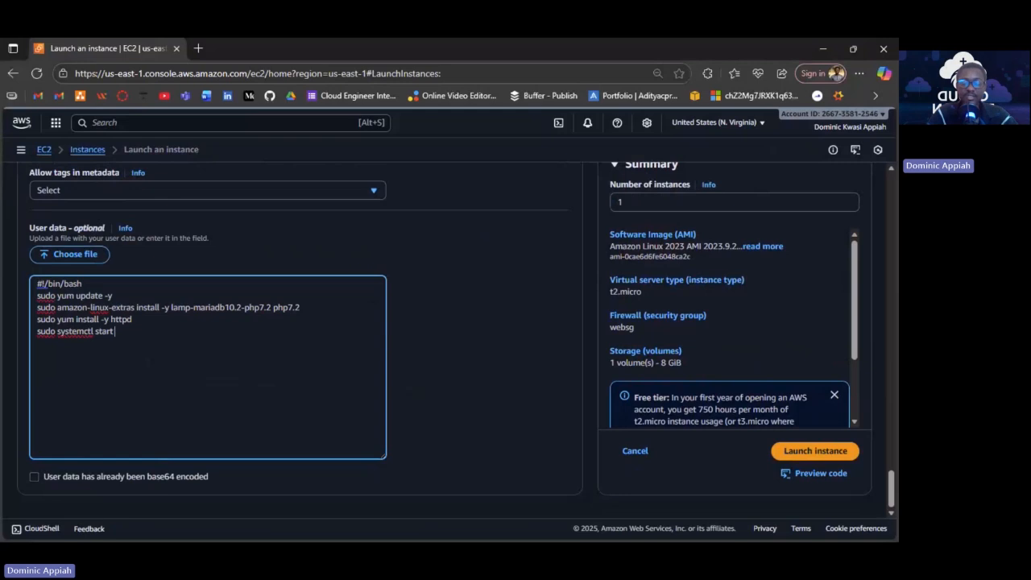
type(" httpd")
key("Return")
type("sudo")
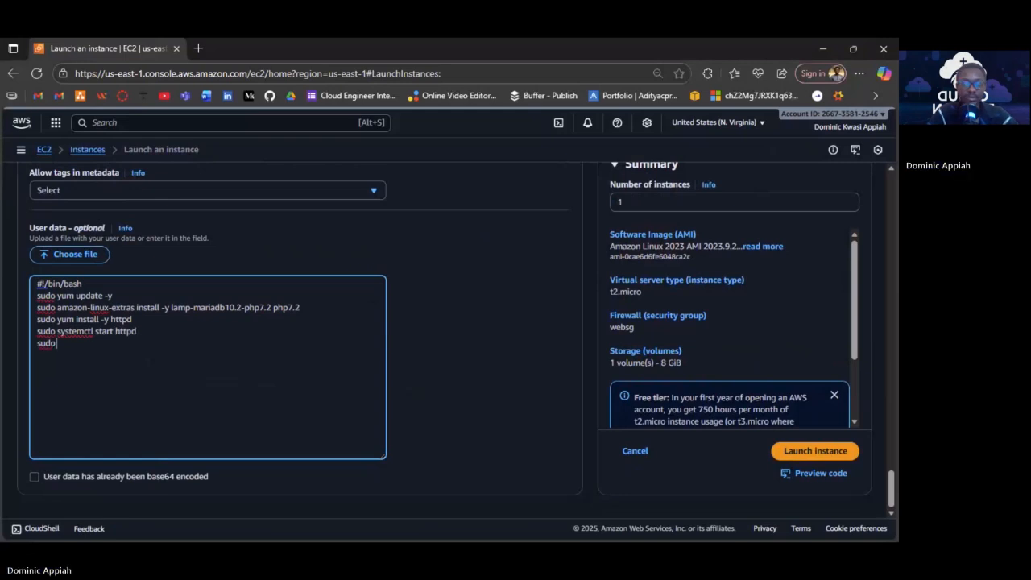
type(" syste")
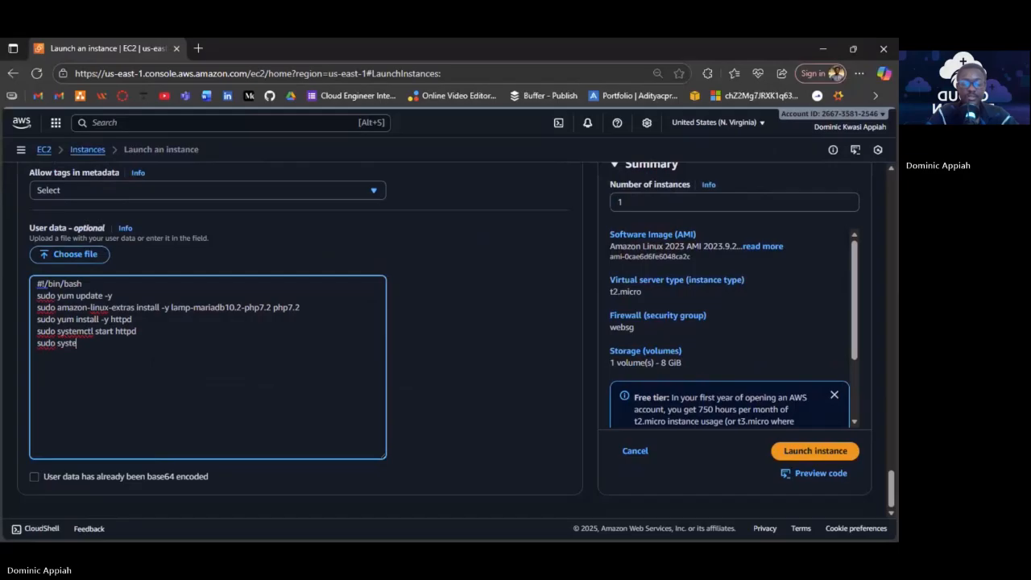
type("mctl")
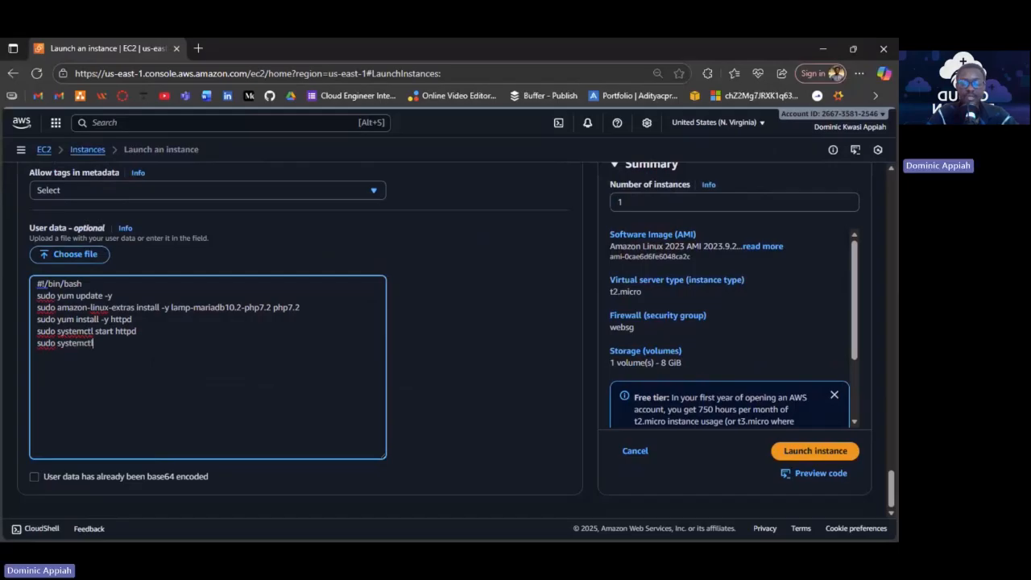
type(" enable htt")
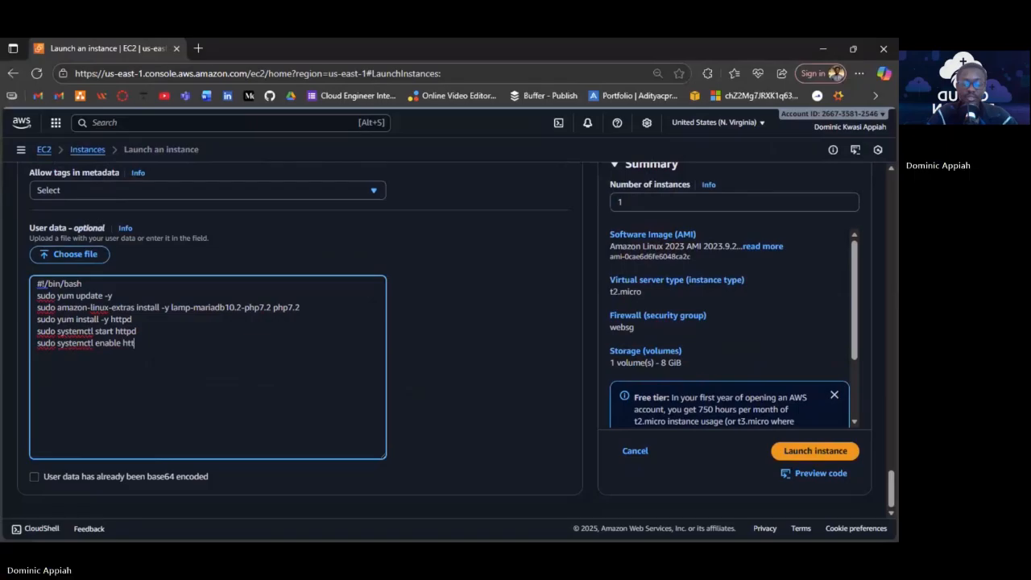
type("pd")
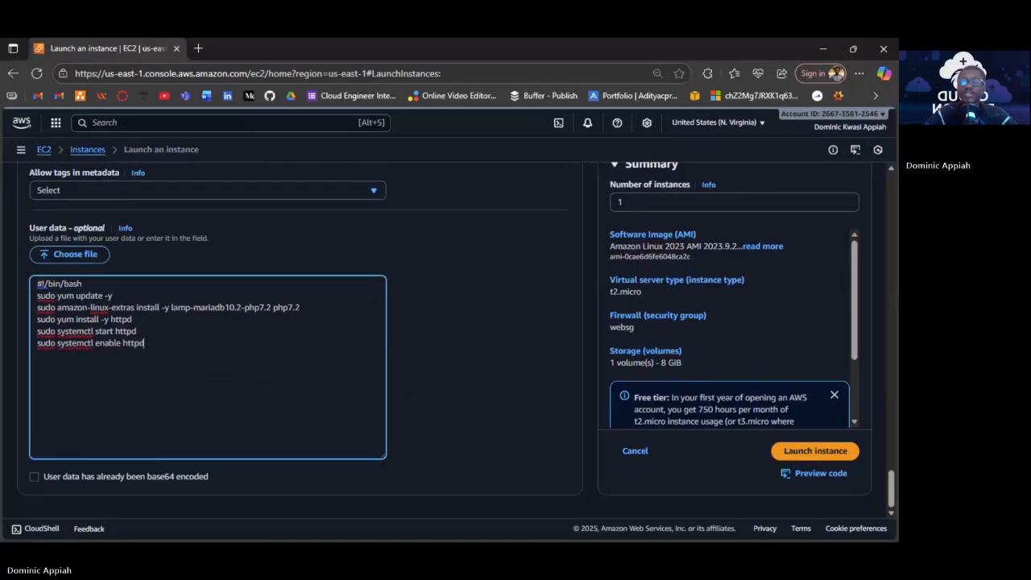
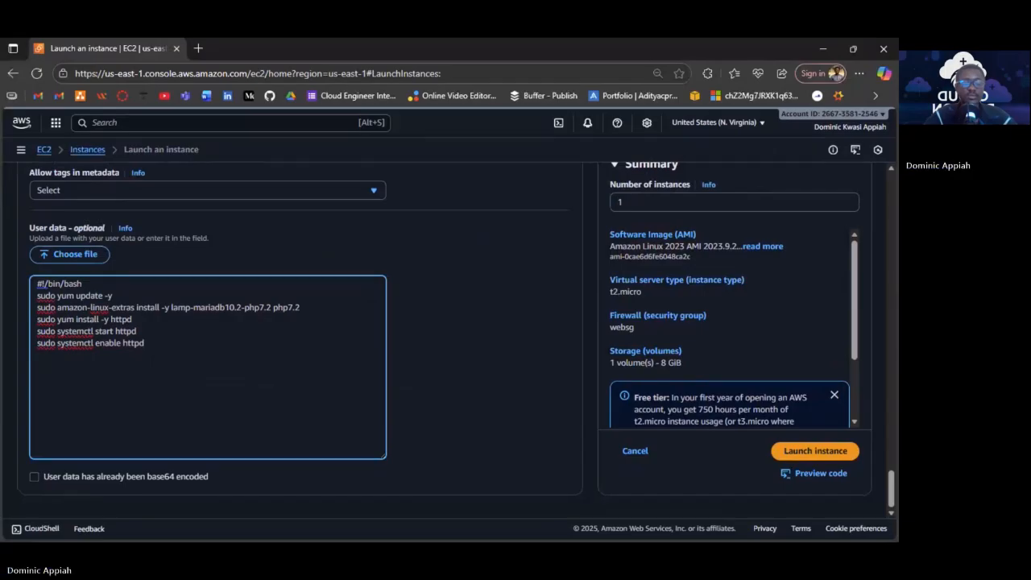
Launch the t2.micro web server instance with websg and the Apache user data script.
left_click(838, 456)
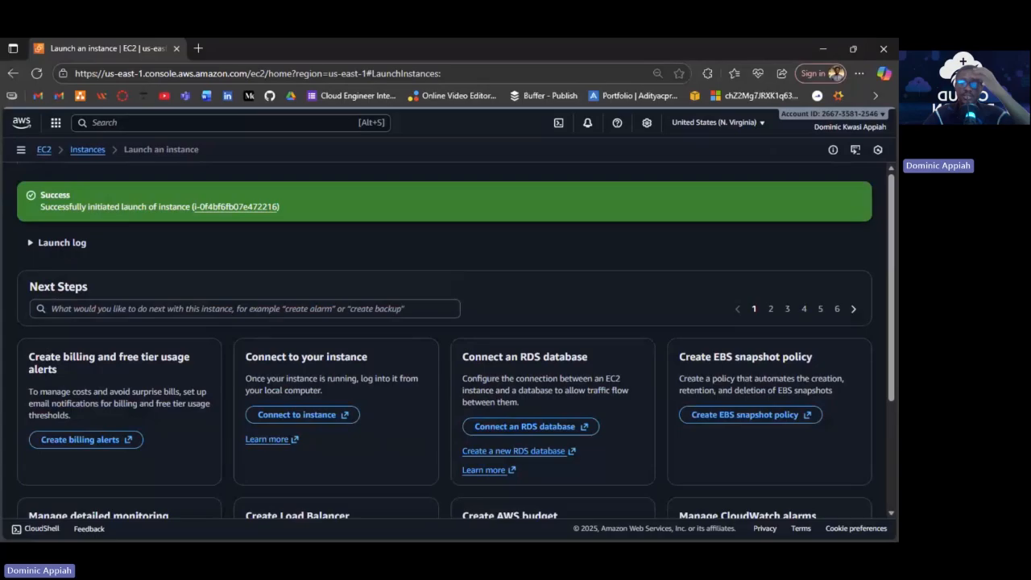
Check the pending web server in the instances list, then start another instance launch.
scroll(819, 478, "down", 1)
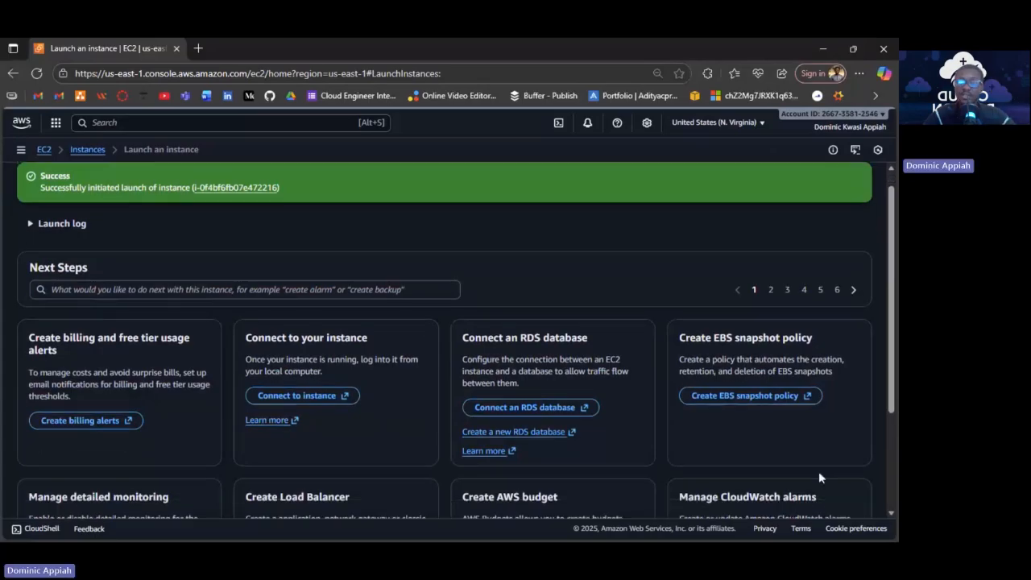
scroll(819, 477, "down", 3)
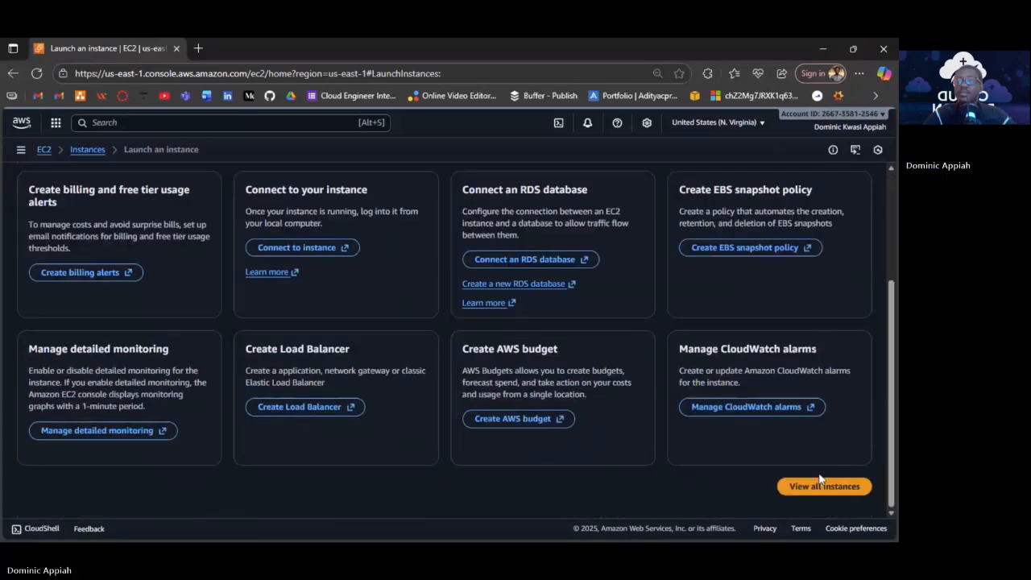
left_click(818, 484)
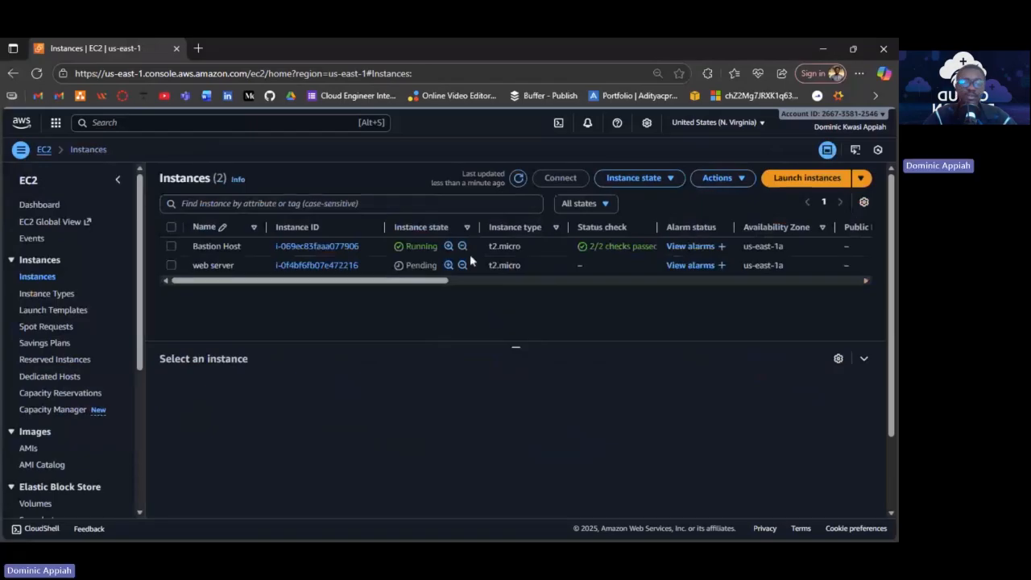
left_click(774, 177)
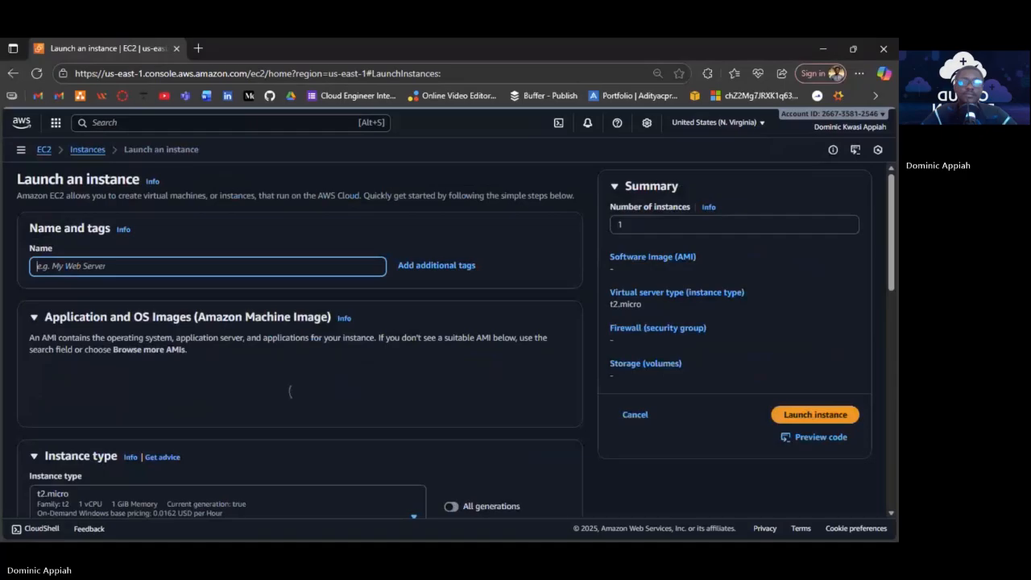
Name the new instance 'app server' and keep Amazon Linux 2023 kernel-6.1 as its image.
type("app server")
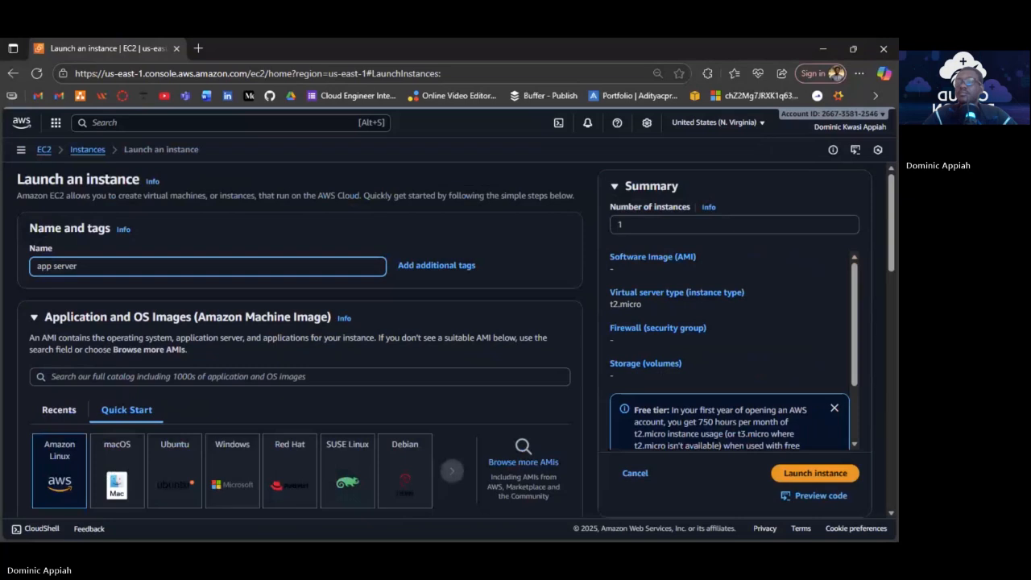
key("alt+Tab")
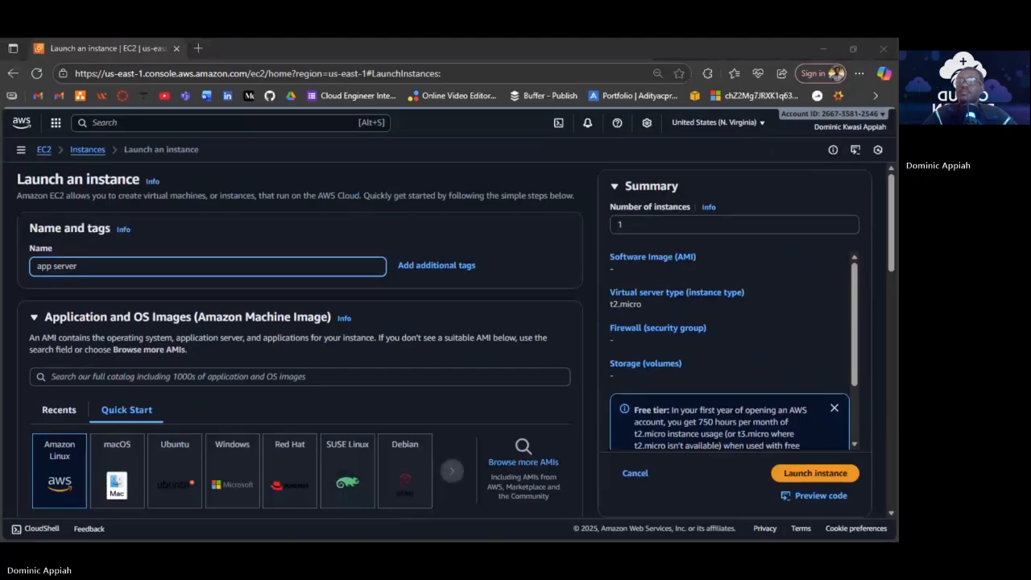
scroll(298, 339, "down", 1)
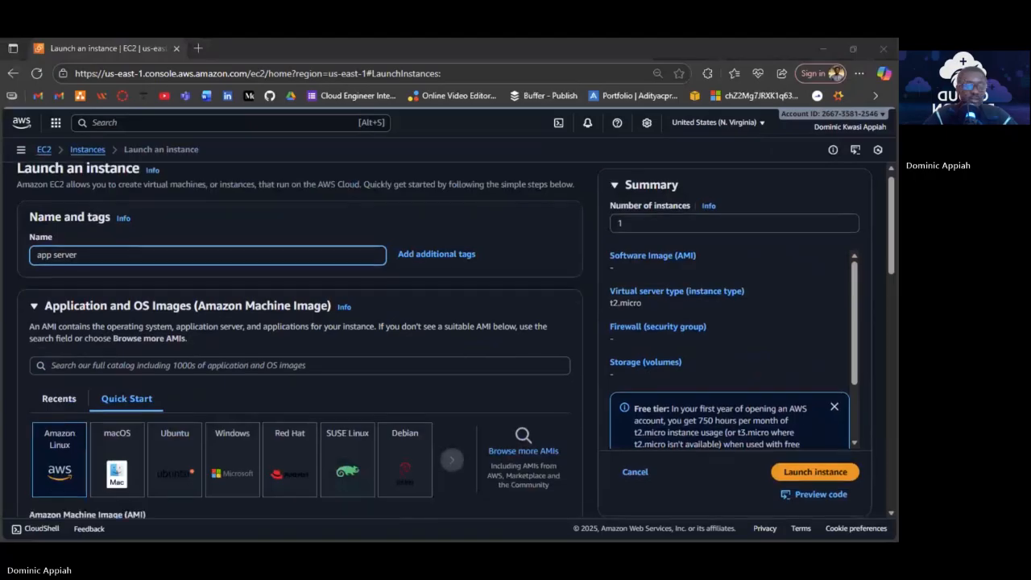
scroll(298, 338, "down", 2)
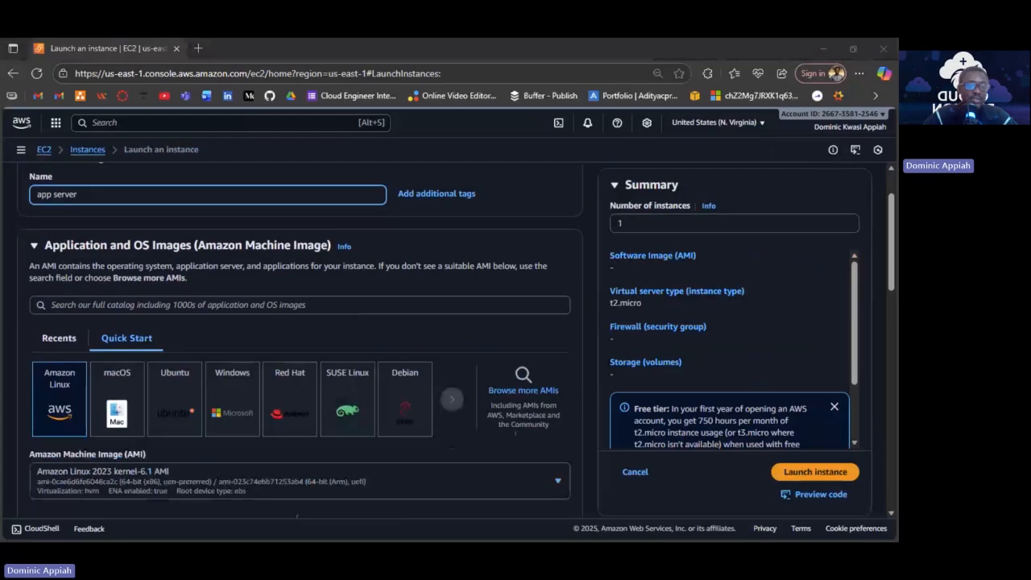
scroll(298, 338, "up", 1)
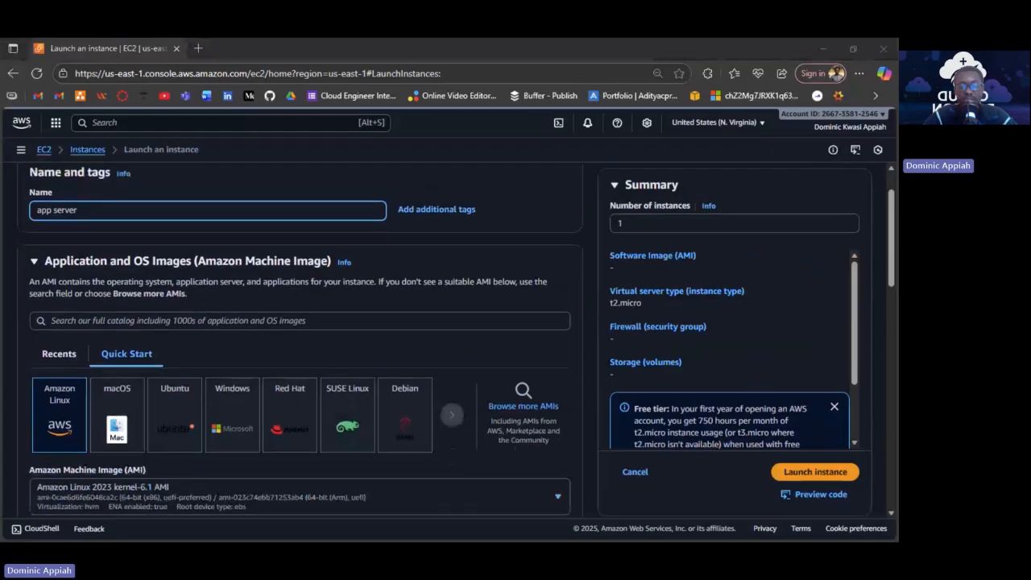
scroll(298, 339, "down", 1)
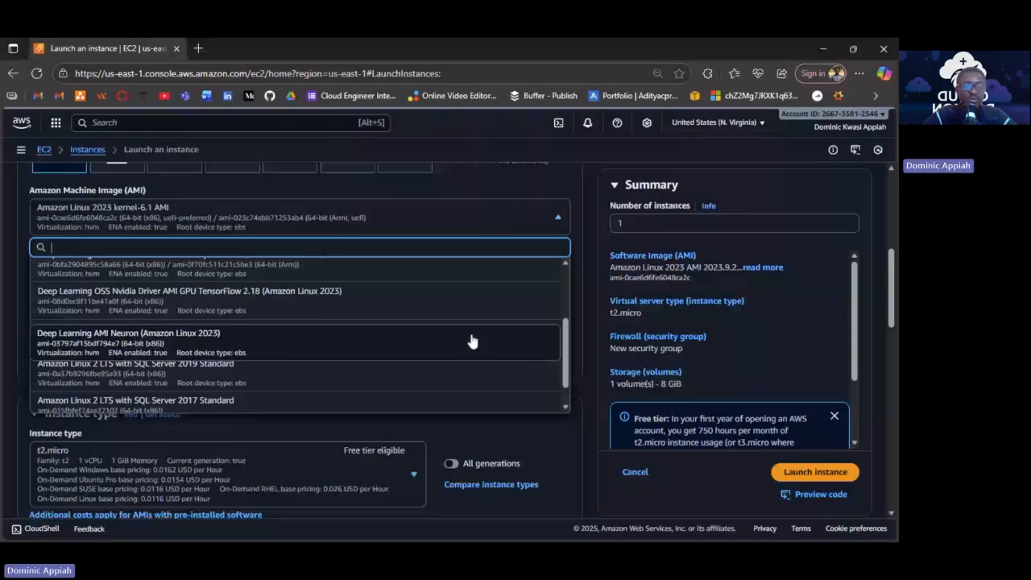
Review the app server's key pair, network and storage settings, keeping t2.micro.
scroll(487, 269, "down", 5)
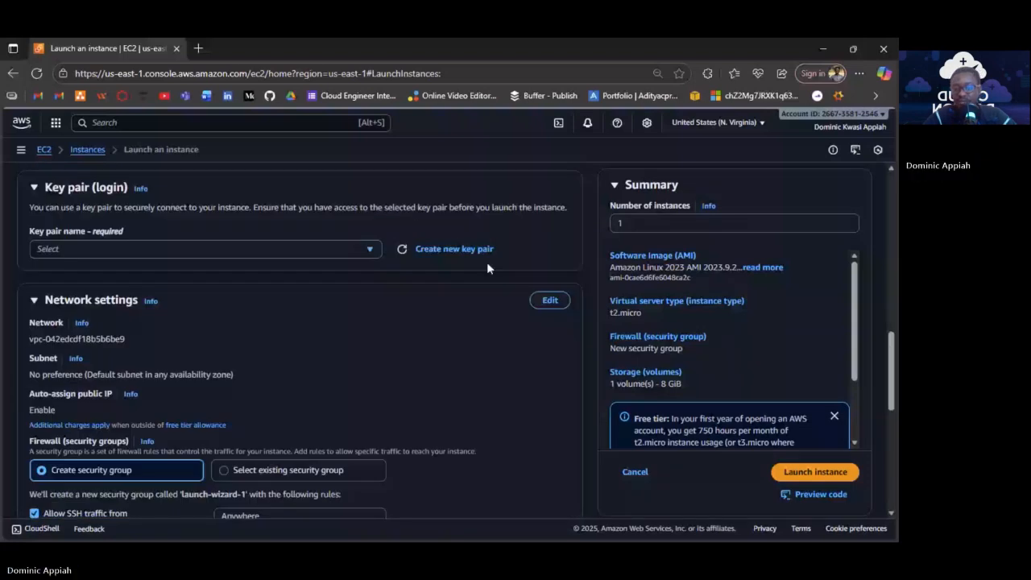
scroll(486, 261, "down", 4)
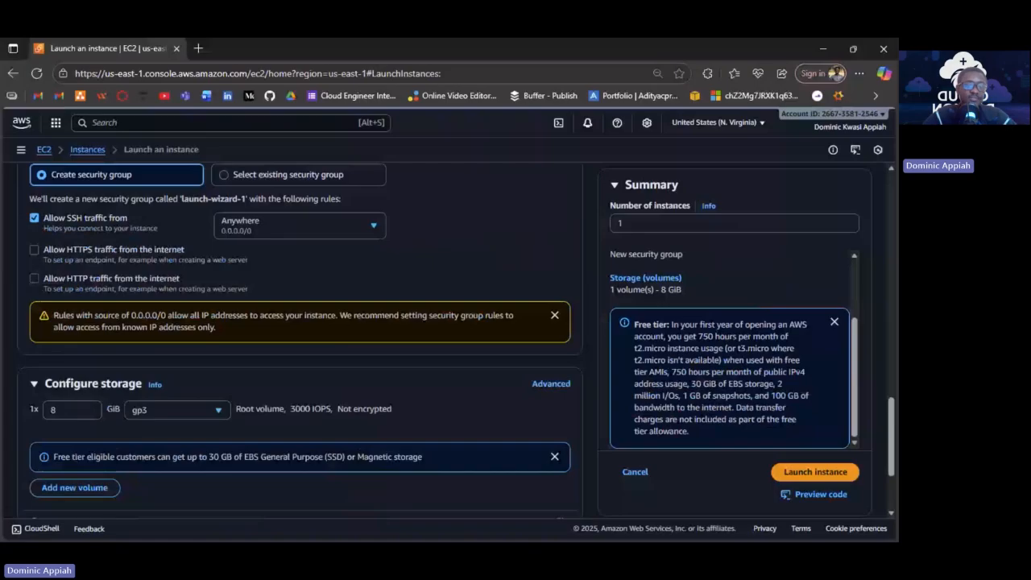
scroll(384, 278, "up", 5)
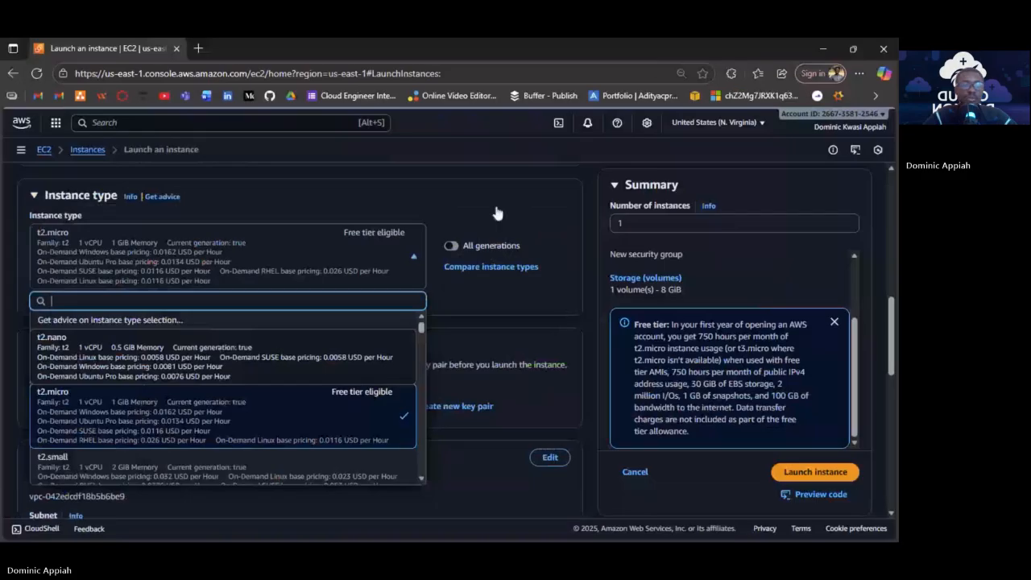
Pick key pair App-SERVER and put the app server in the 3tier VPC with public IP disabled.
scroll(483, 242, "down", 2)
left_click(361, 284)
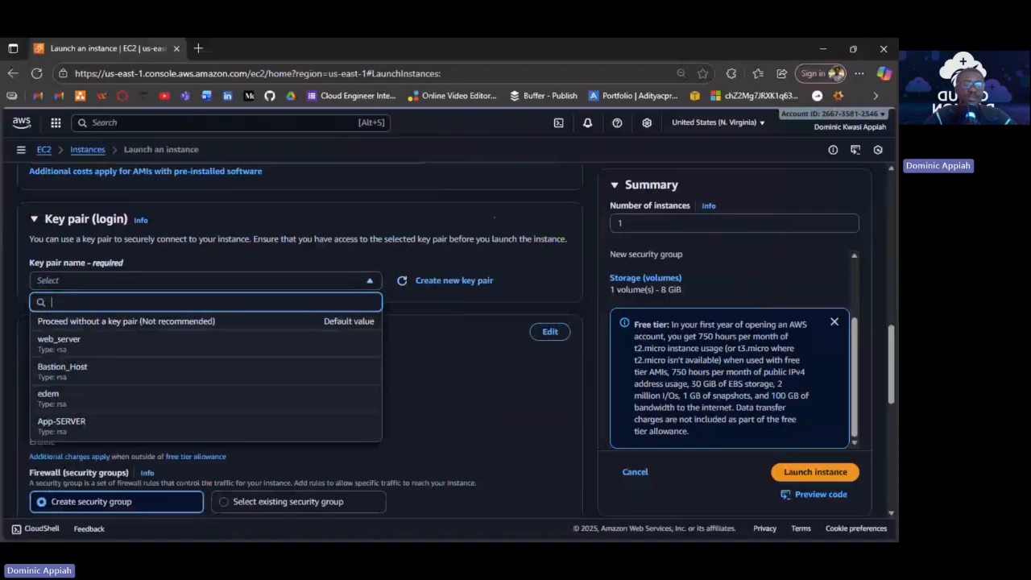
scroll(298, 339, "up", 5)
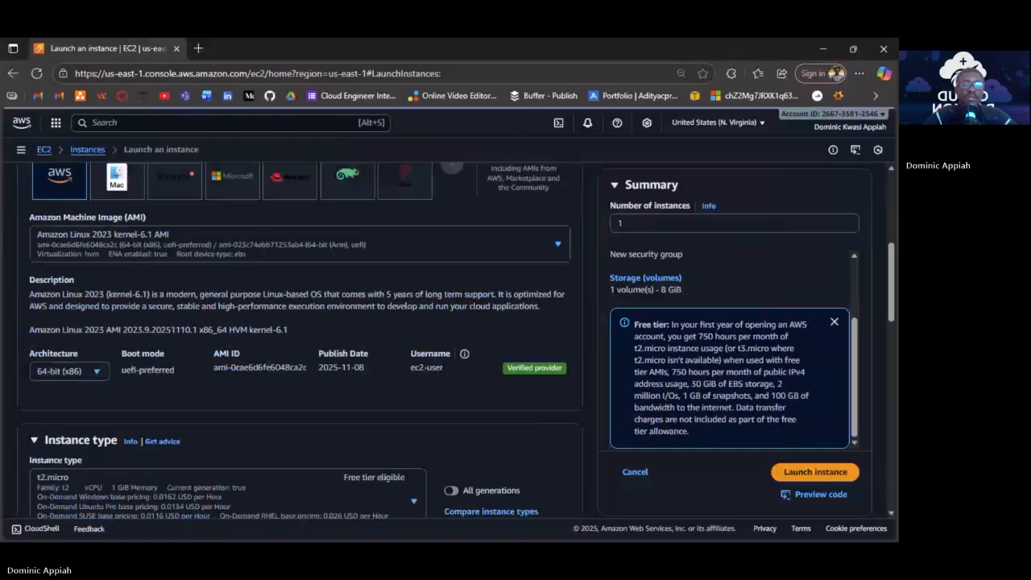
scroll(396, 300, "down", 5)
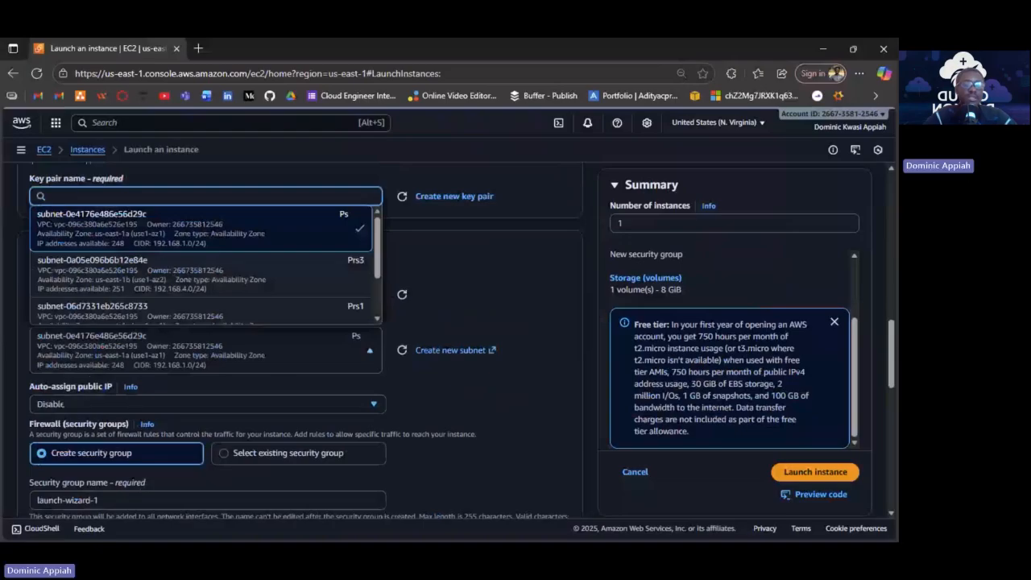
Select subnet Prs1 (192.168.2.0/24) for the app server and confirm it stays chosen.
left_click(201, 311)
scroll(501, 421, "down", 1)
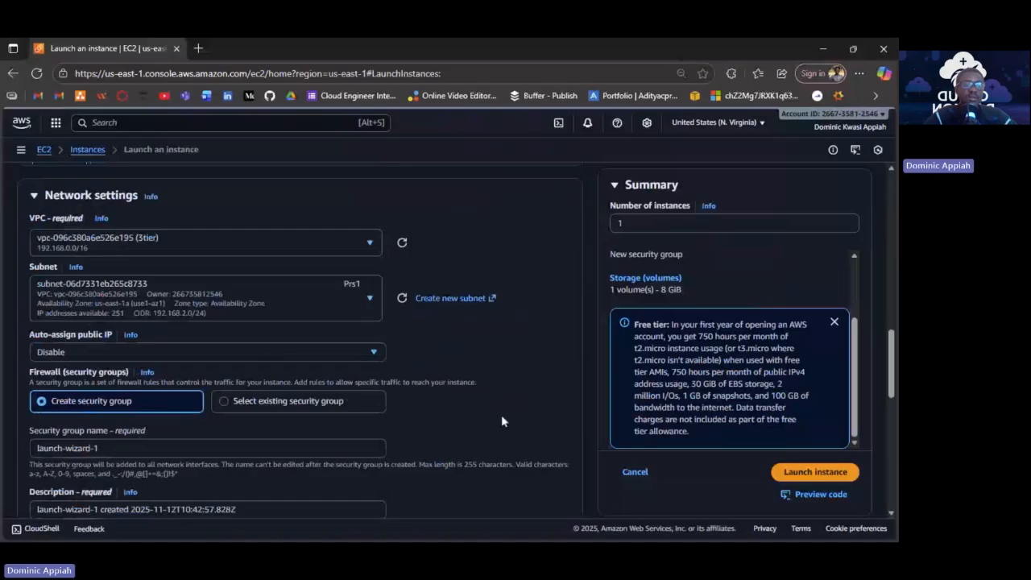
scroll(501, 421, "down", 1)
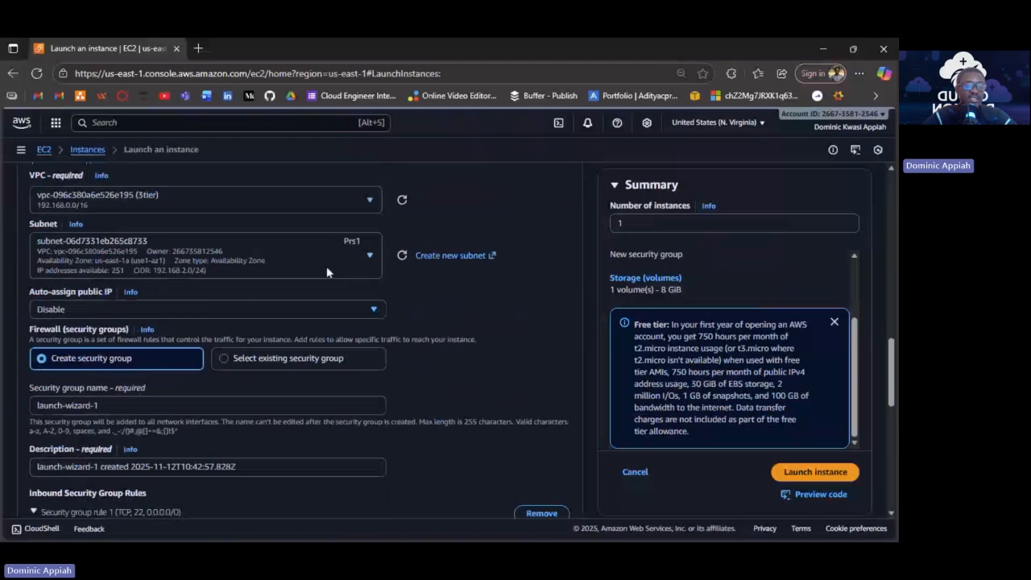
left_click(326, 272)
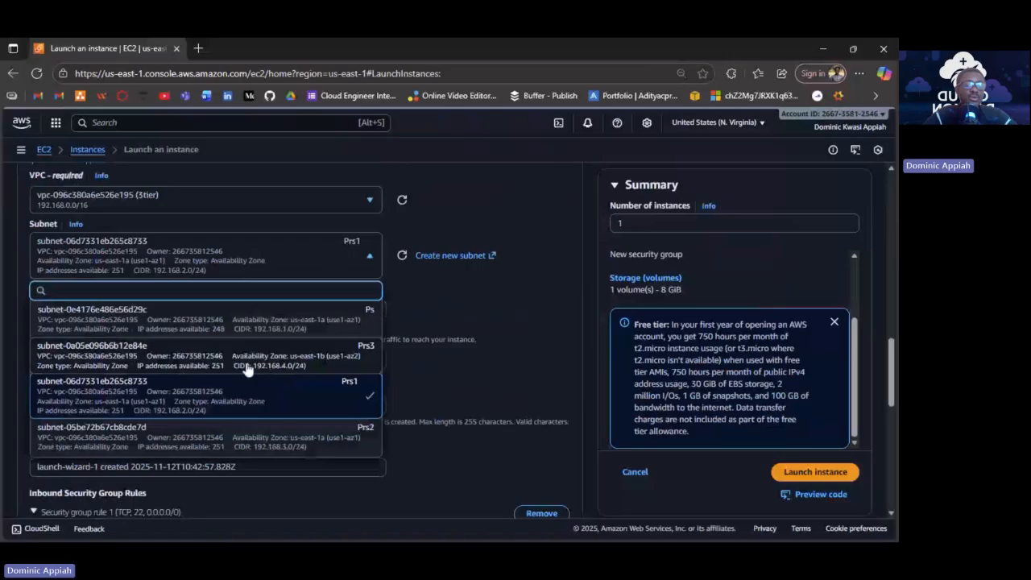
left_click(328, 274)
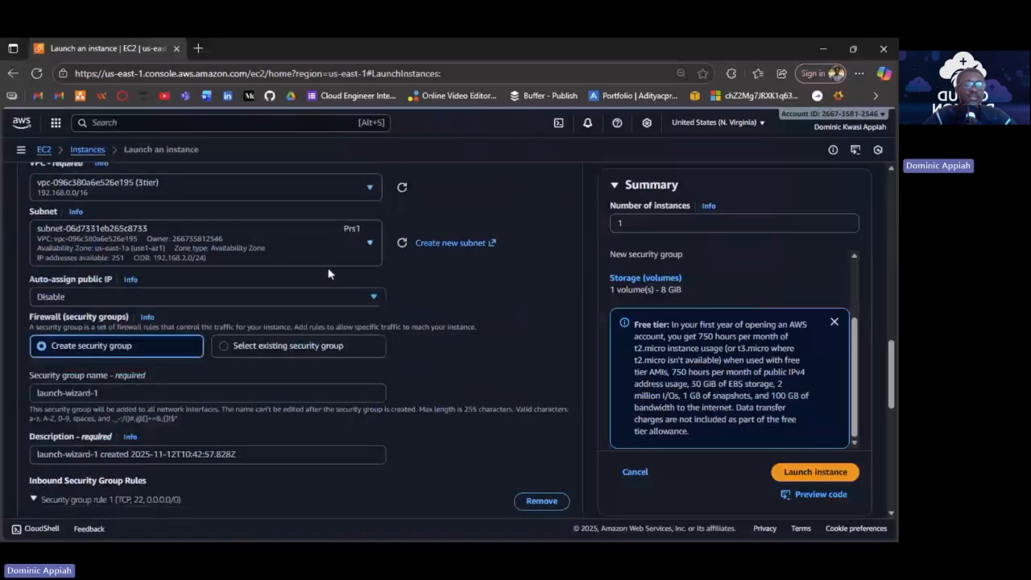
scroll(471, 303, "down", 1)
scroll(471, 303, "down", 2)
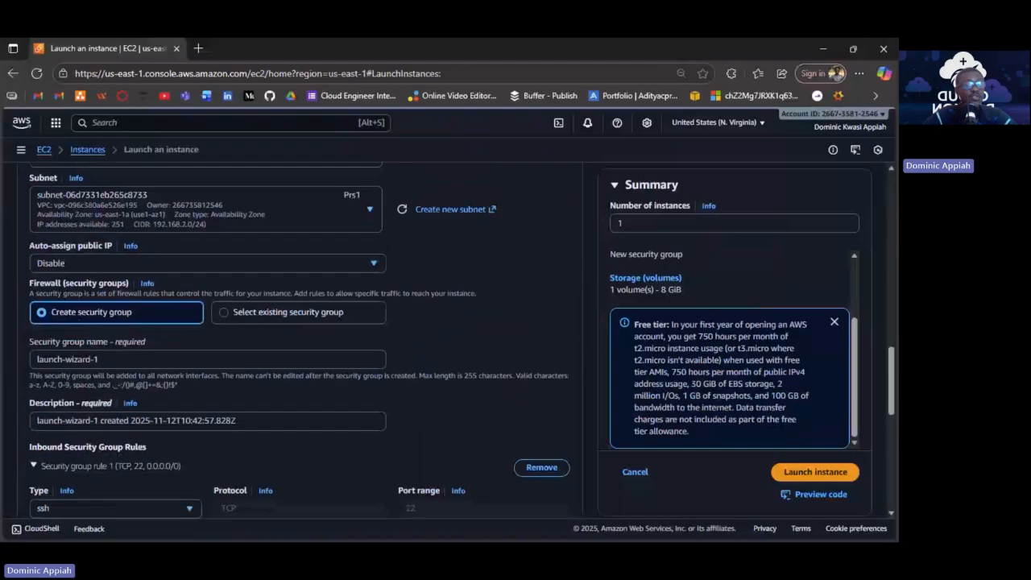
Attach the existing appsg security group to the app server.
left_click(313, 313)
left_click(211, 361)
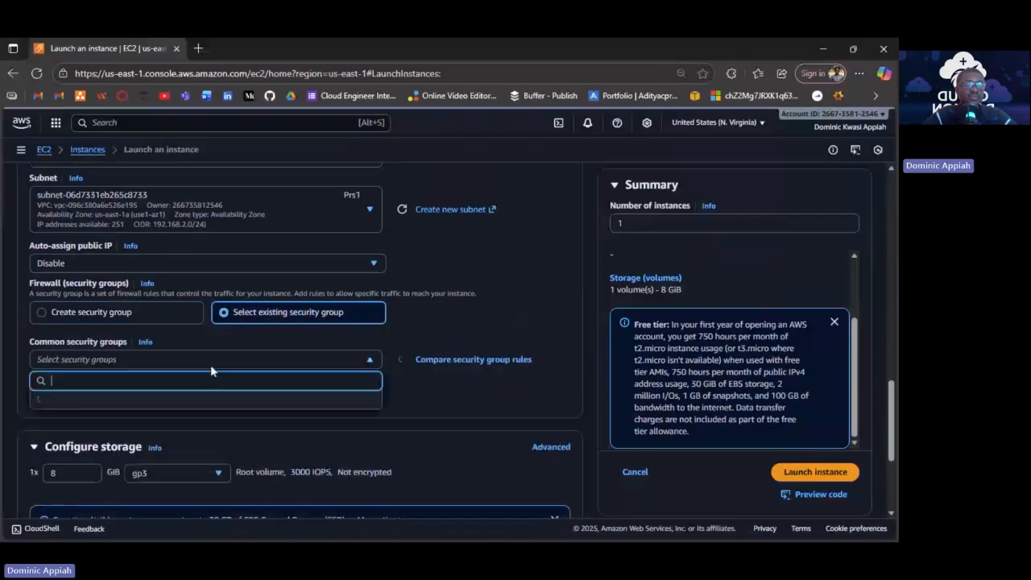
scroll(193, 431, "down", 1)
left_click(81, 443)
left_click(442, 405)
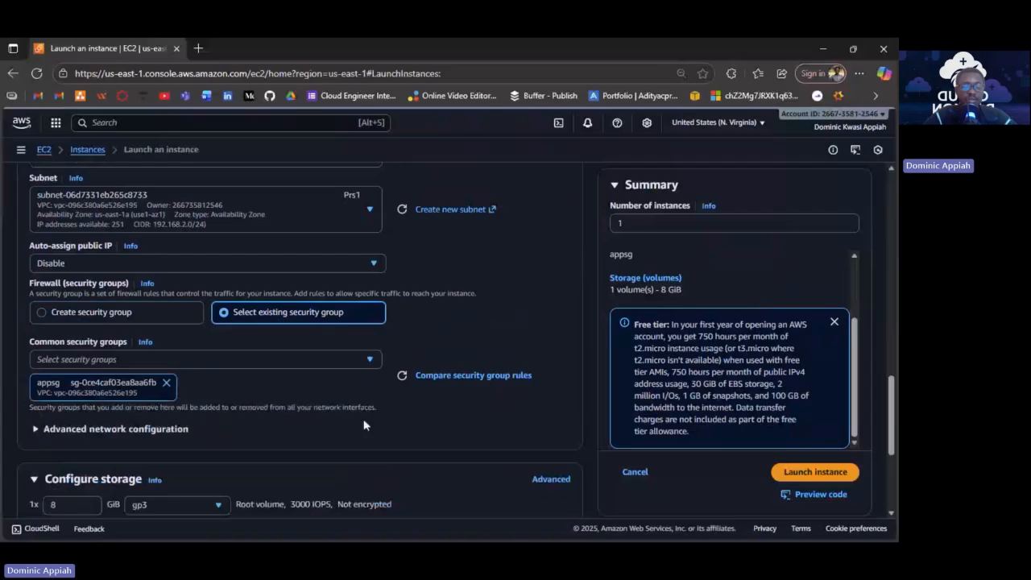
scroll(363, 424, "down", 2)
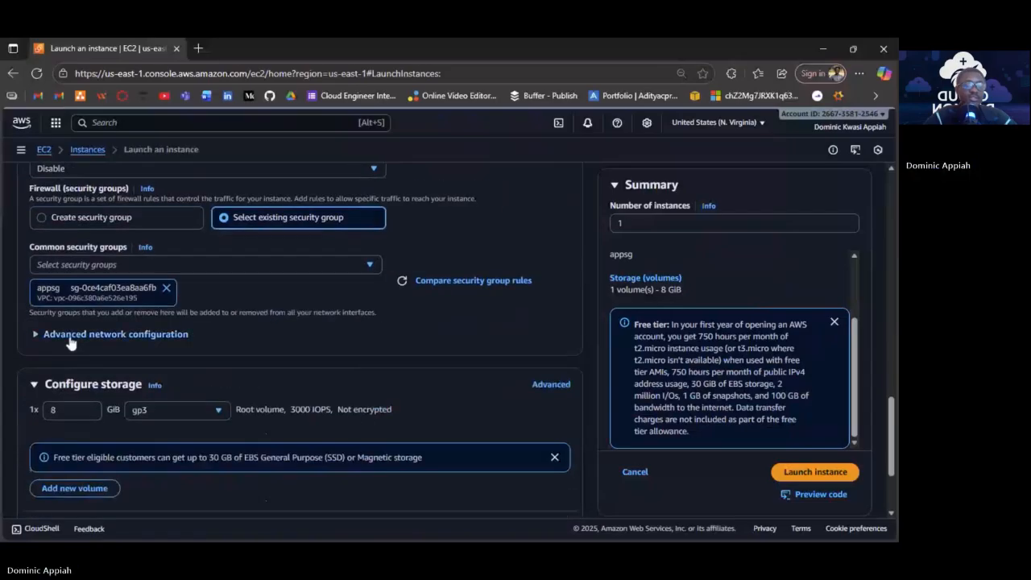
Toggle advanced network configuration, then expand the Advanced details section.
left_click(69, 340)
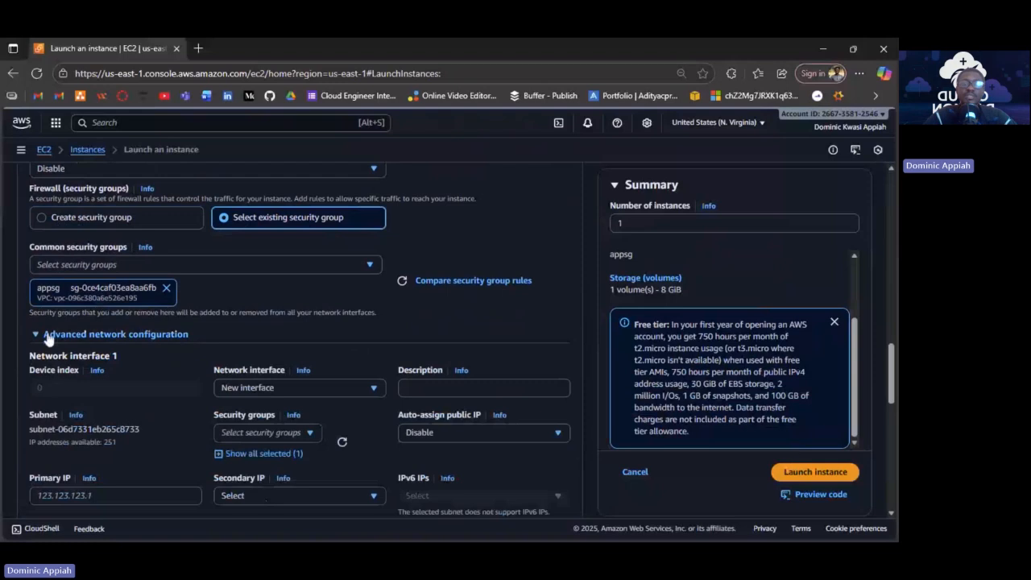
left_click(129, 335)
scroll(242, 339, "down", 1)
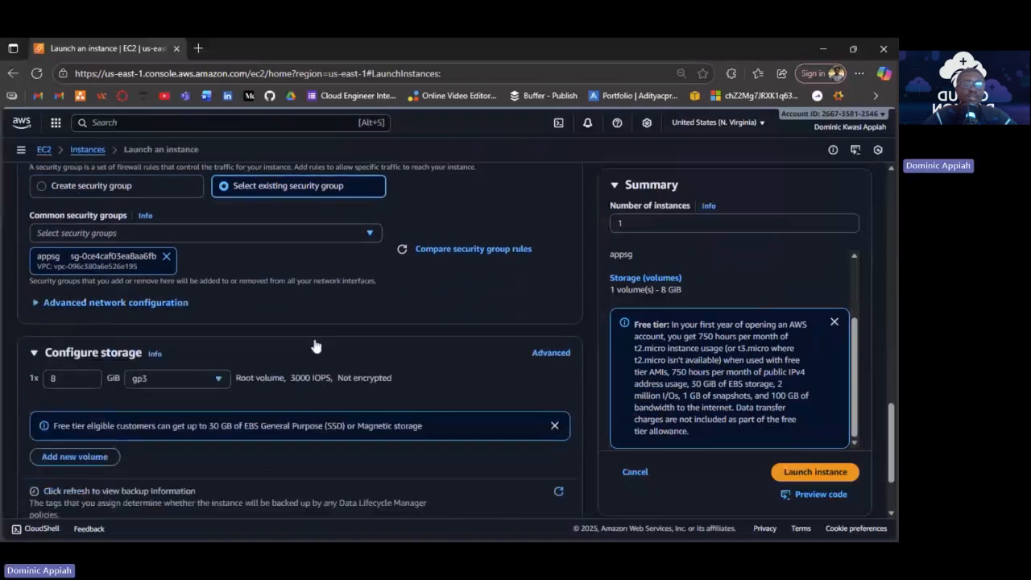
scroll(315, 345, "down", 3)
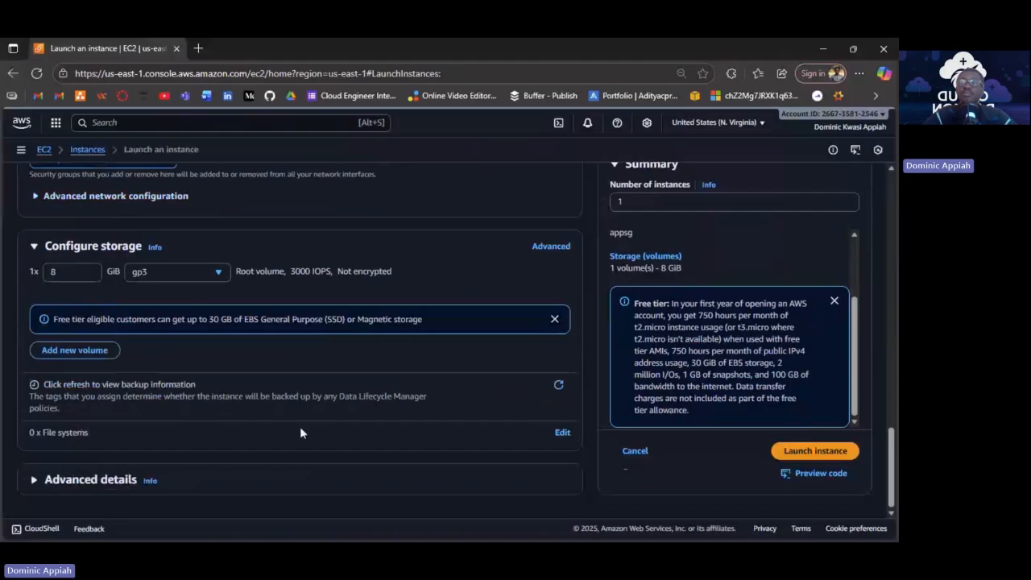
left_click(91, 480)
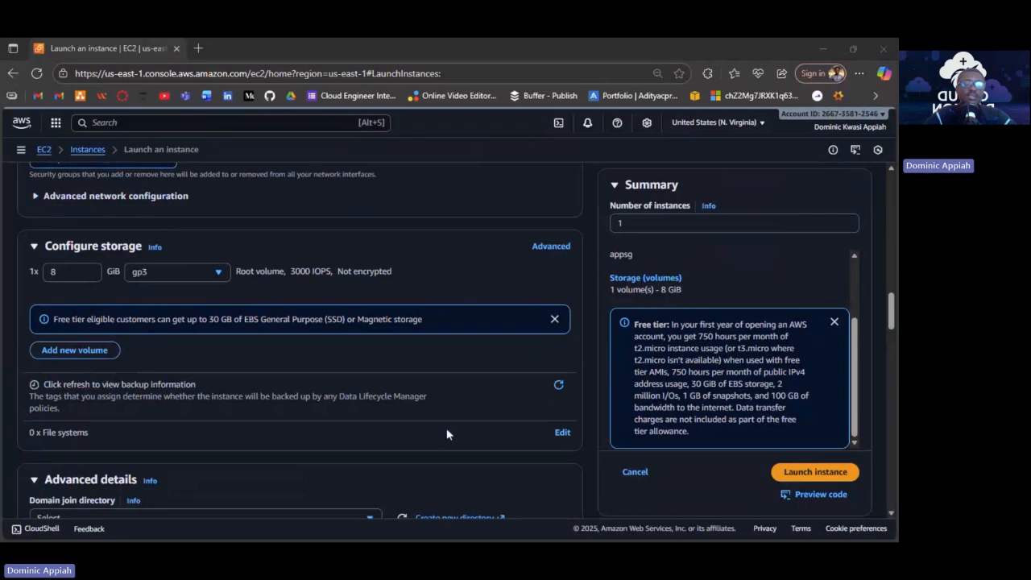
scroll(447, 428, "down", 4)
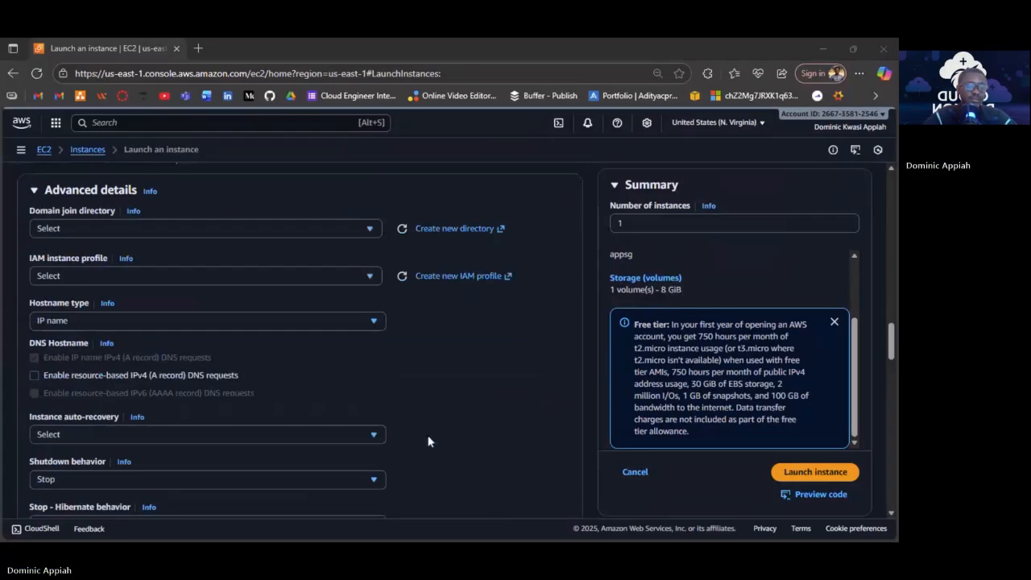
Move down through Advanced details to the empty User data box and place the cursor in it.
scroll(428, 442, "down", 15)
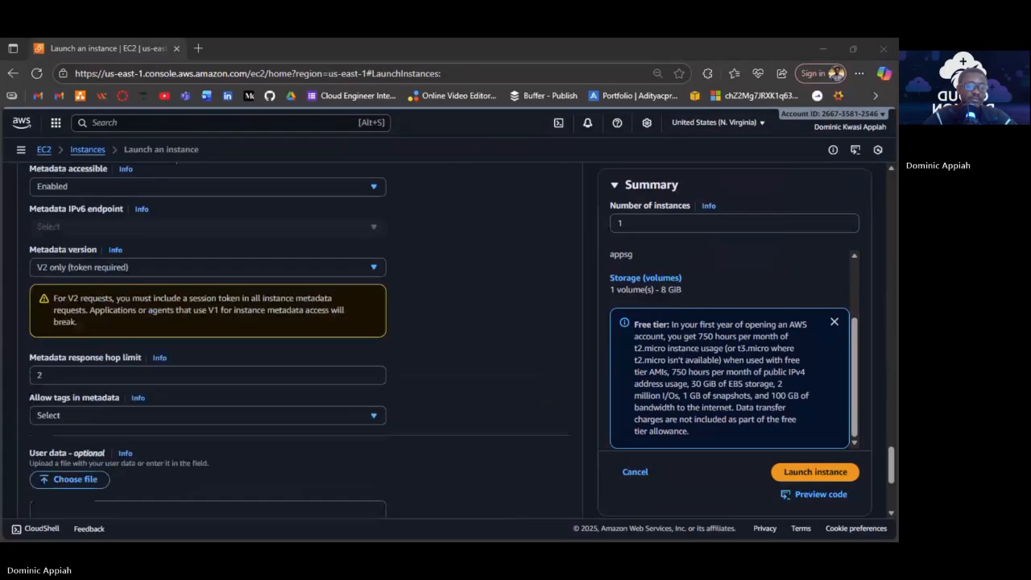
scroll(39, 386, "up", 2)
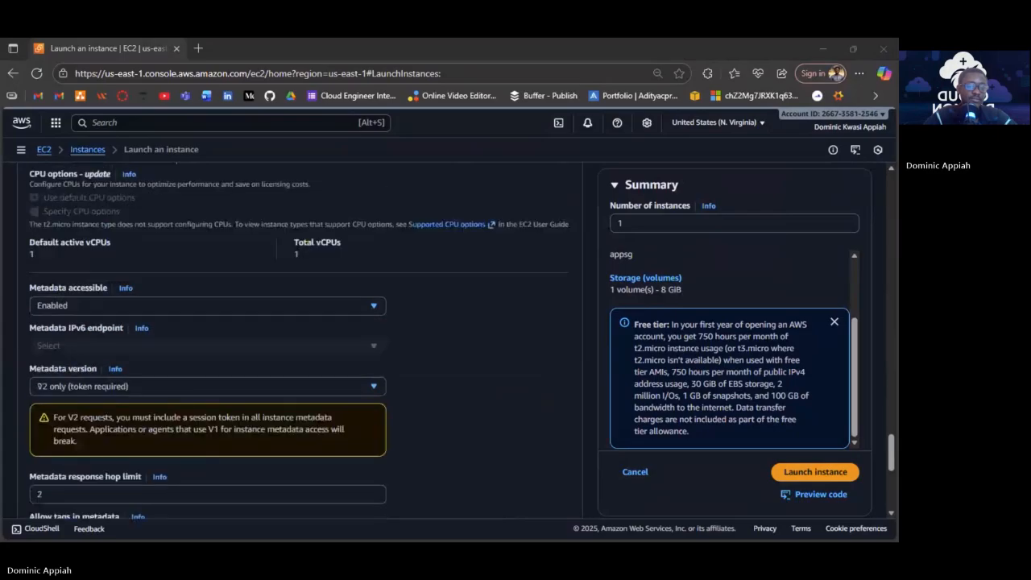
scroll(38, 386, "up", 2)
scroll(298, 339, "up", 5)
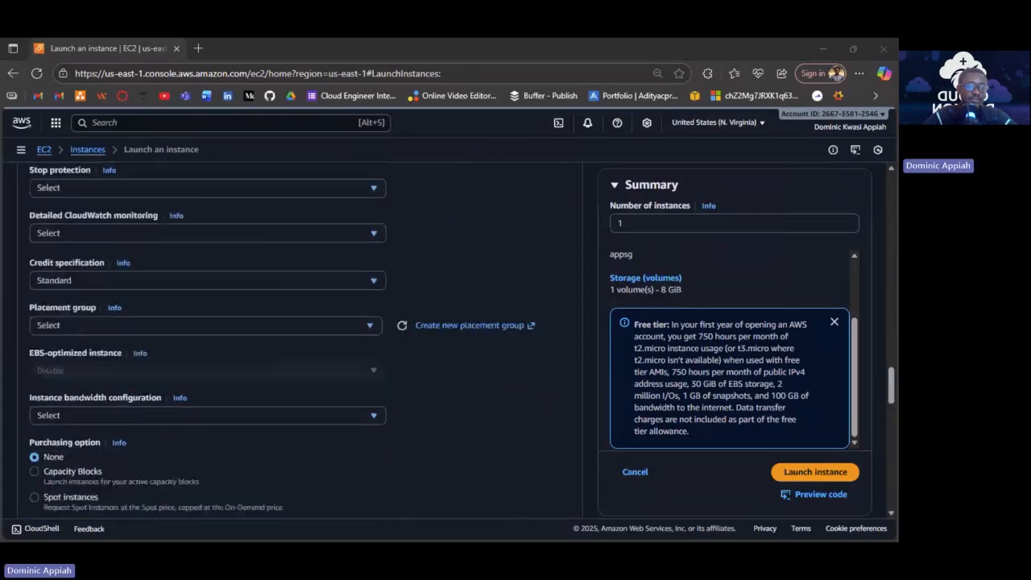
scroll(298, 338, "up", 5)
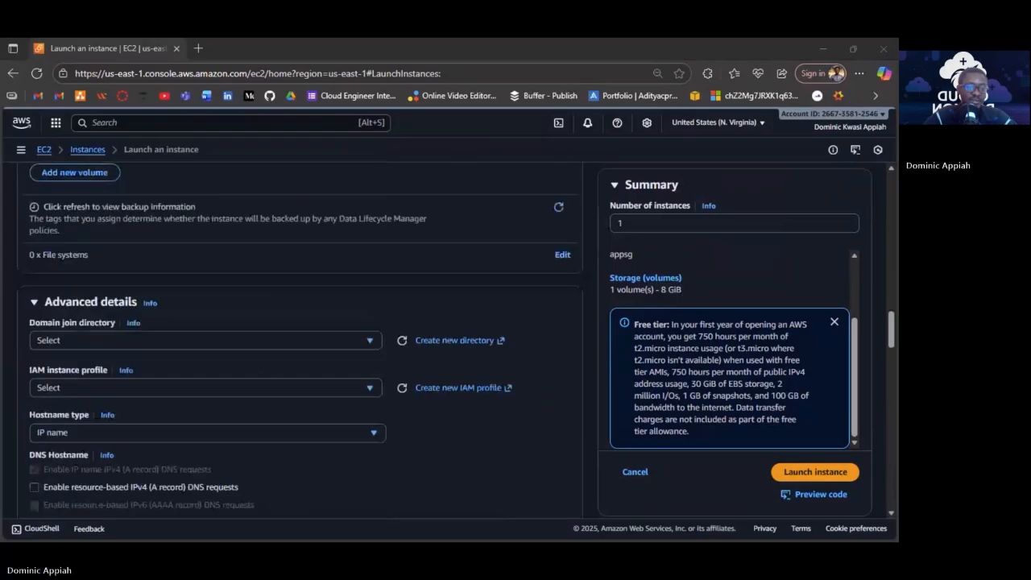
scroll(298, 338, "down", 5)
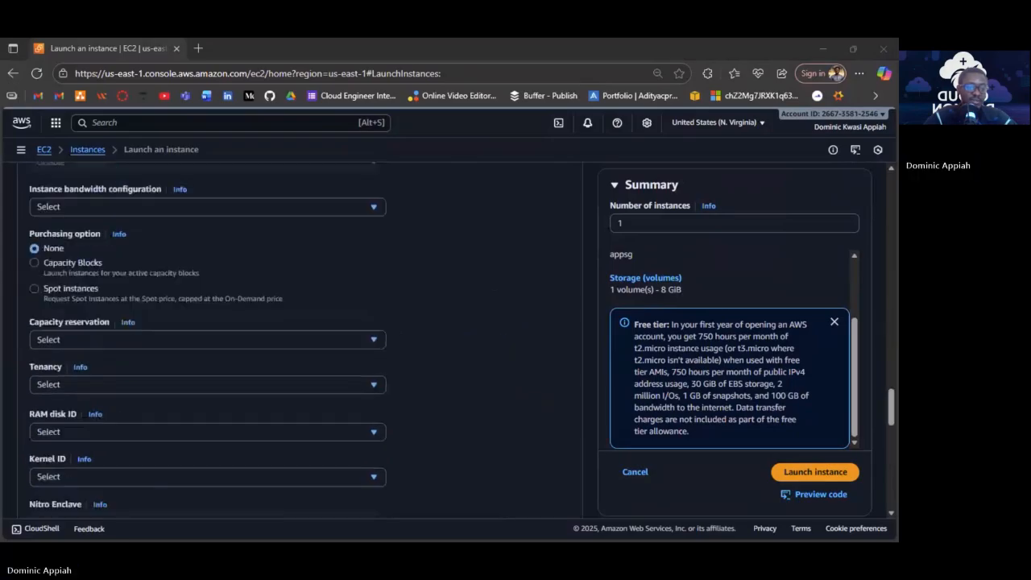
scroll(298, 339, "down", 5)
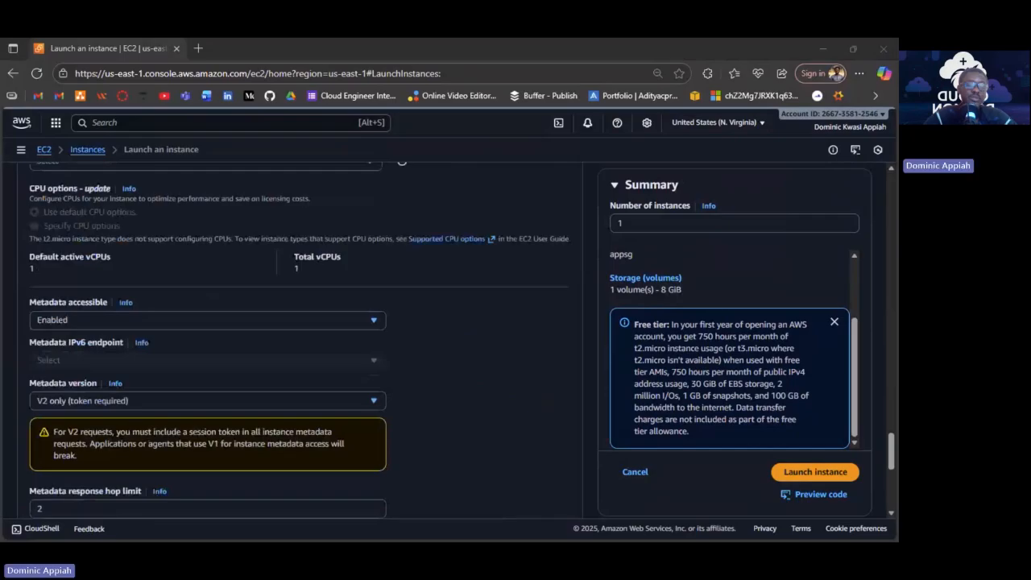
scroll(38, 284, "down", 5)
left_click(39, 283)
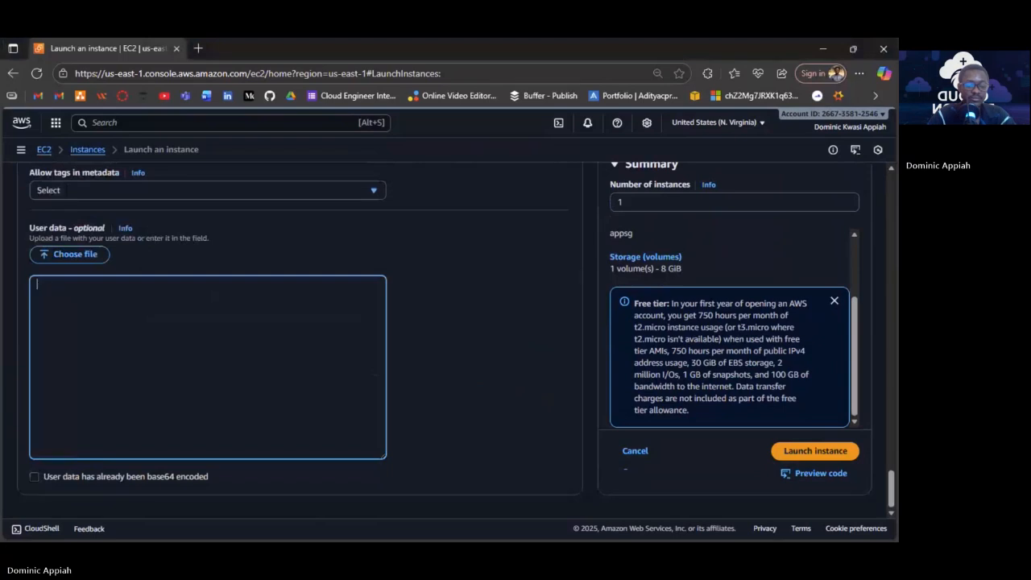
Write user data '#!/bin/bash', 'sudo yum install -y mariadb-server' and 'service mariadb start'.
type("#!/bin/b")
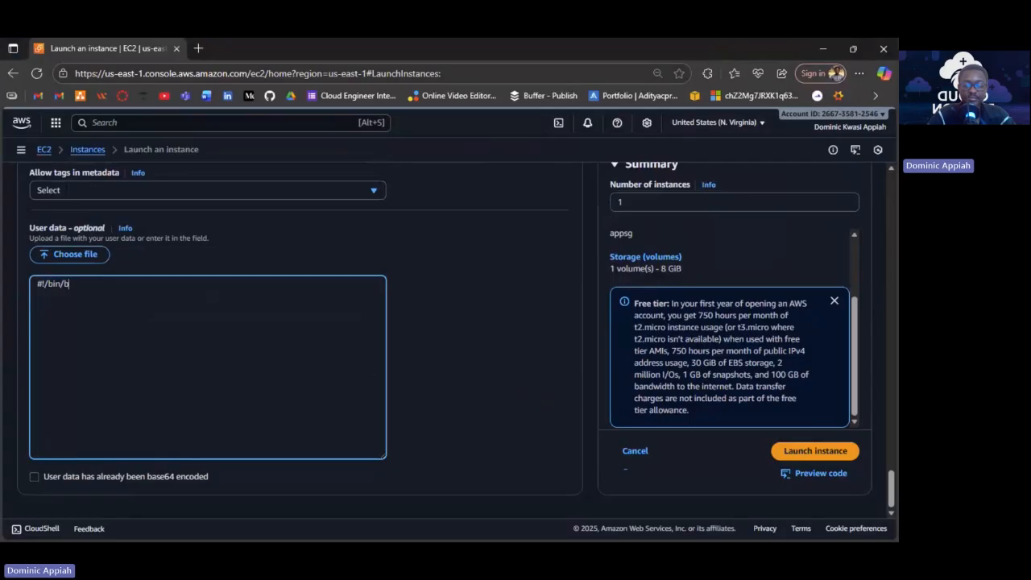
type("ash")
key("Return")
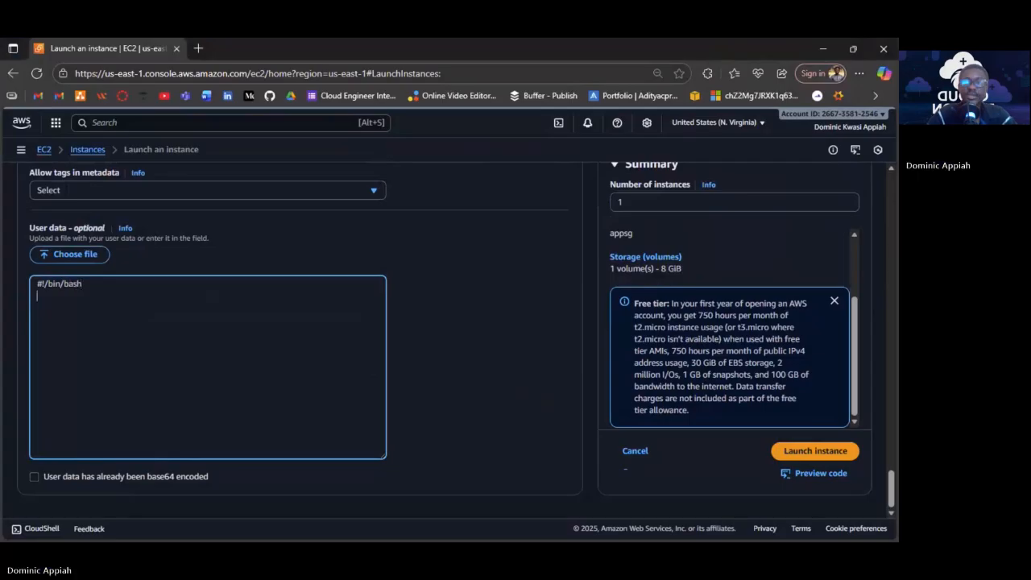
type("su")
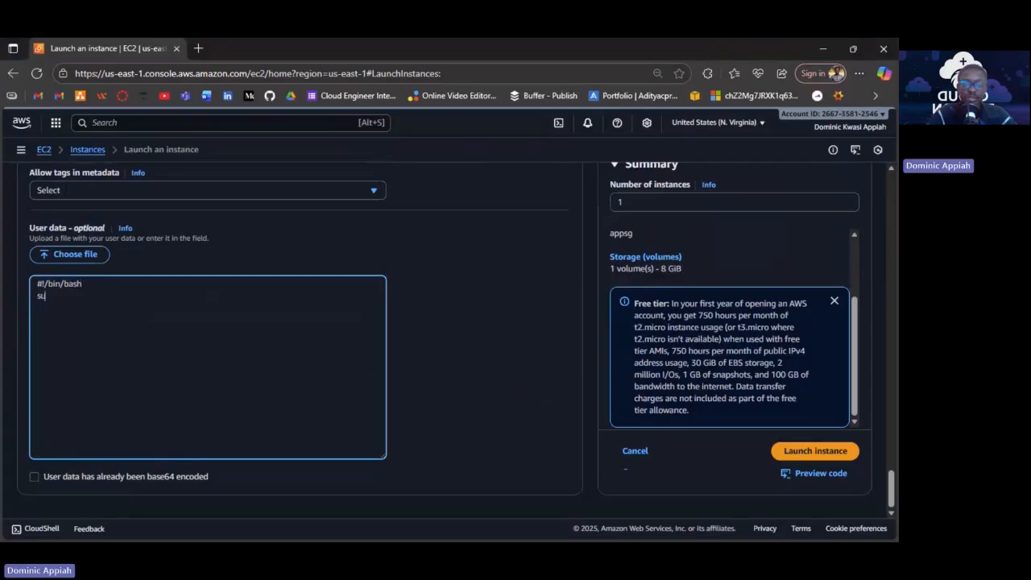
type("do yum in")
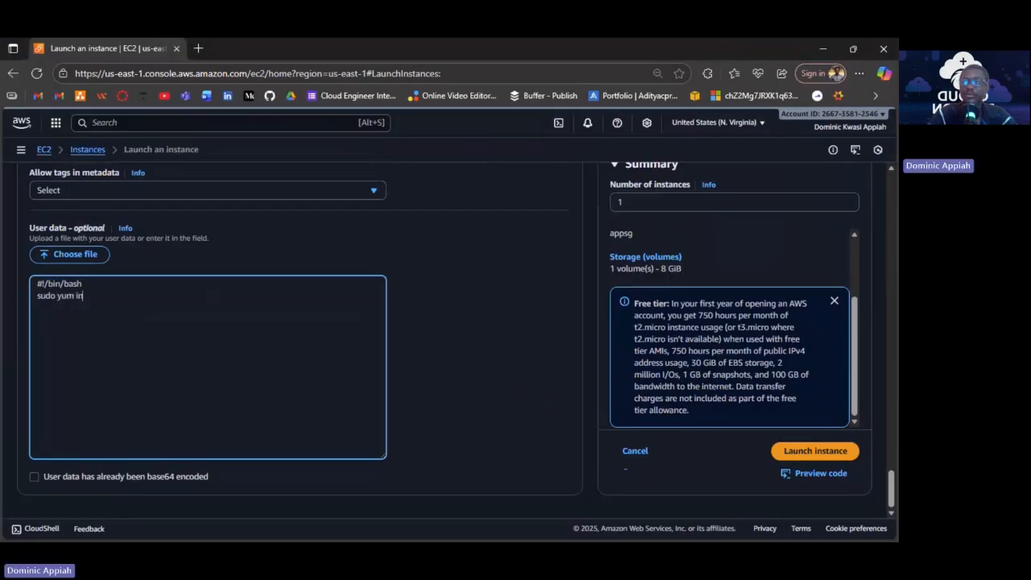
type("s")
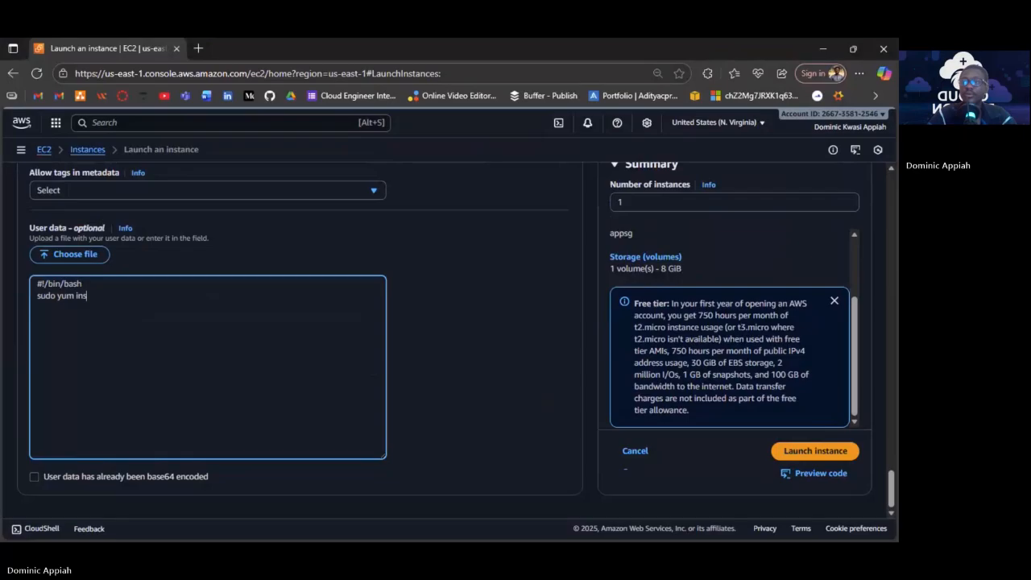
type("tall -y maria")
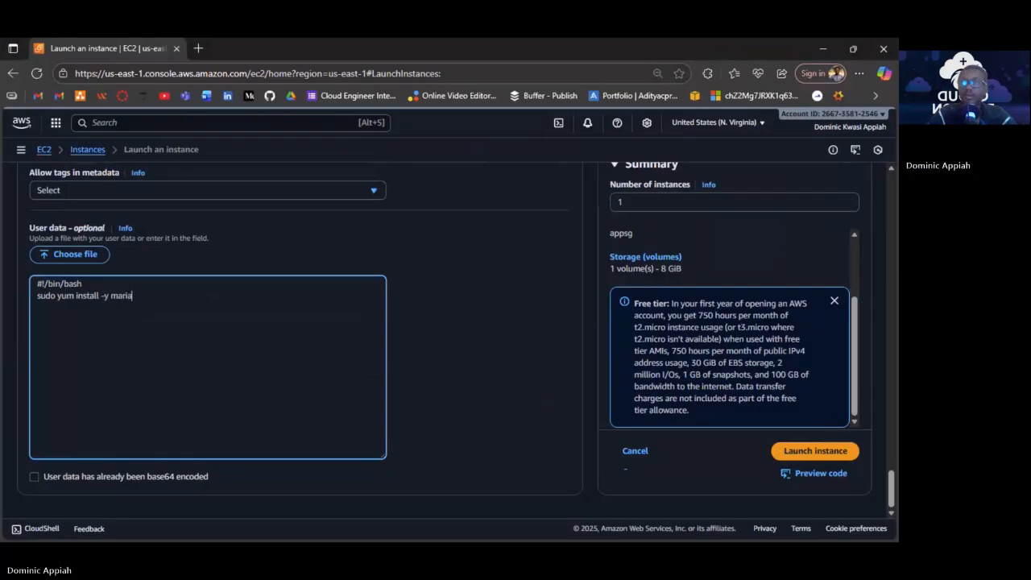
type("d")
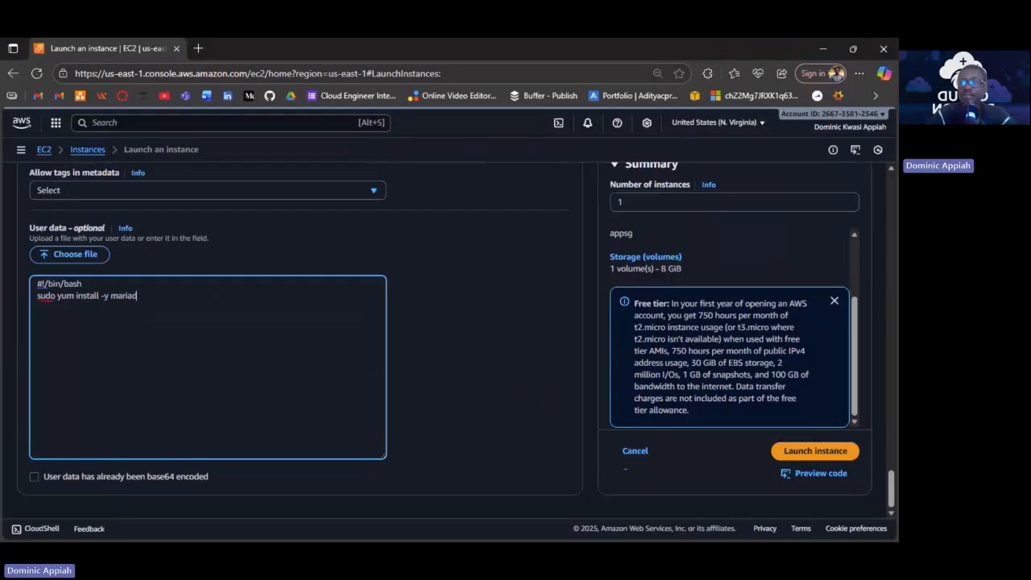
type("b")
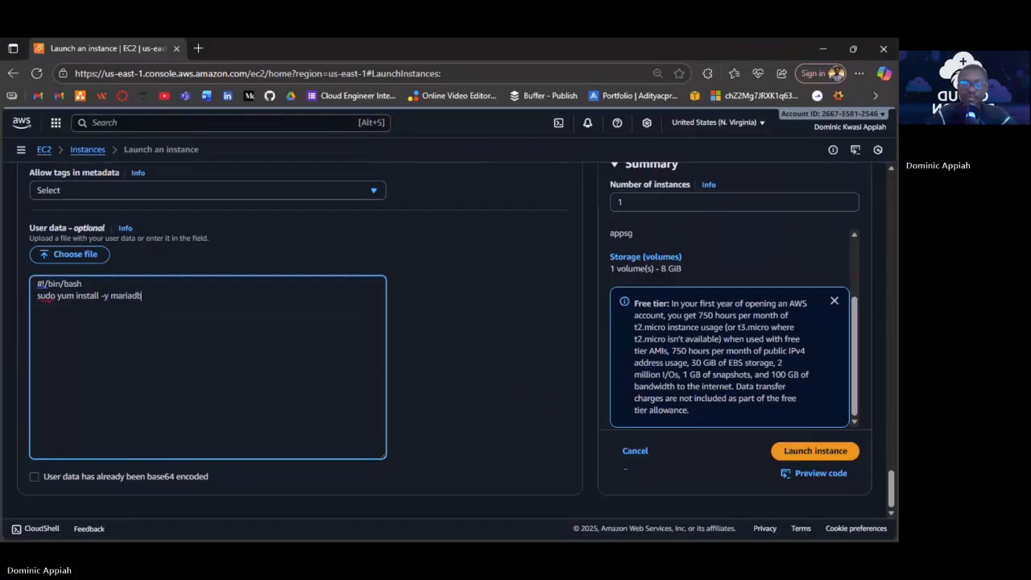
type("-server")
key("Return")
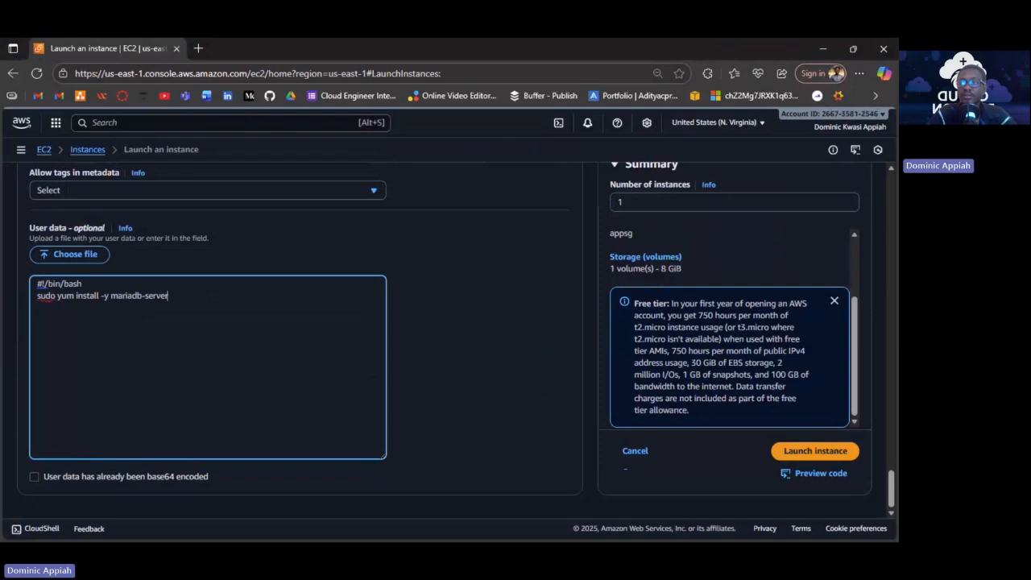
type("ser")
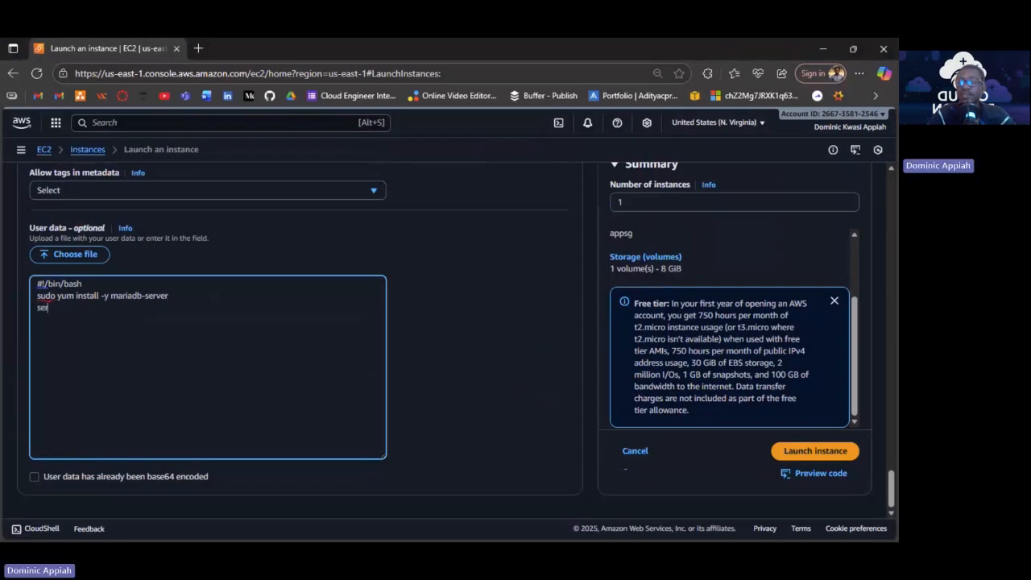
type("vice")
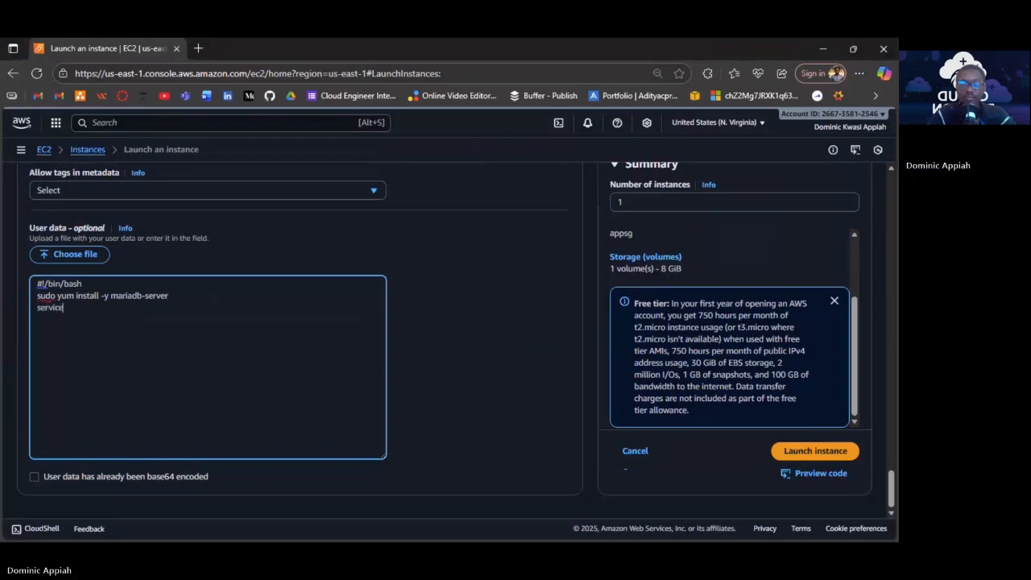
type(" mariadb")
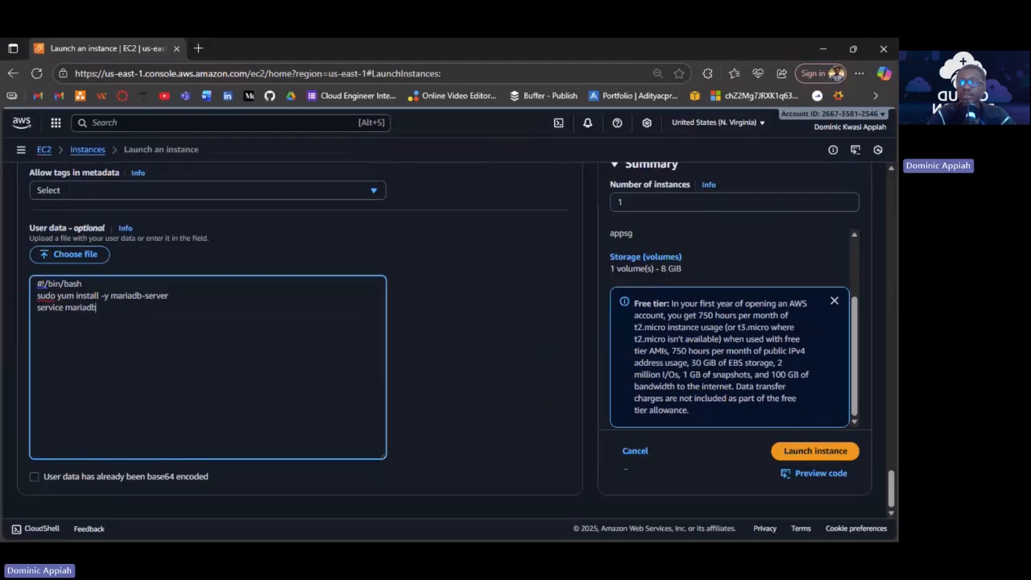
type(" start")
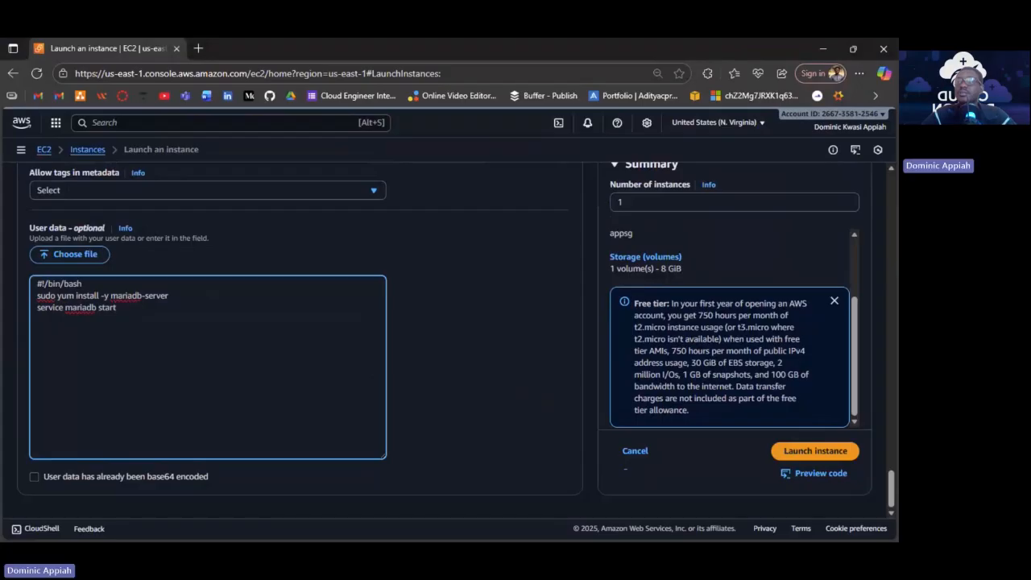
key("alt+Tab")
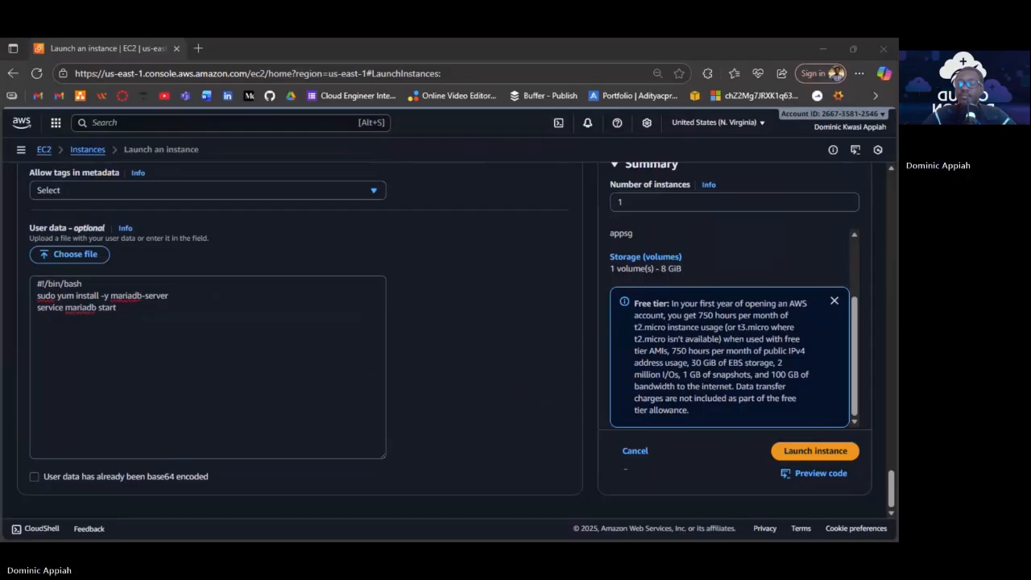
Launch the app server instance and review the Next Steps on the success page.
left_click(807, 452)
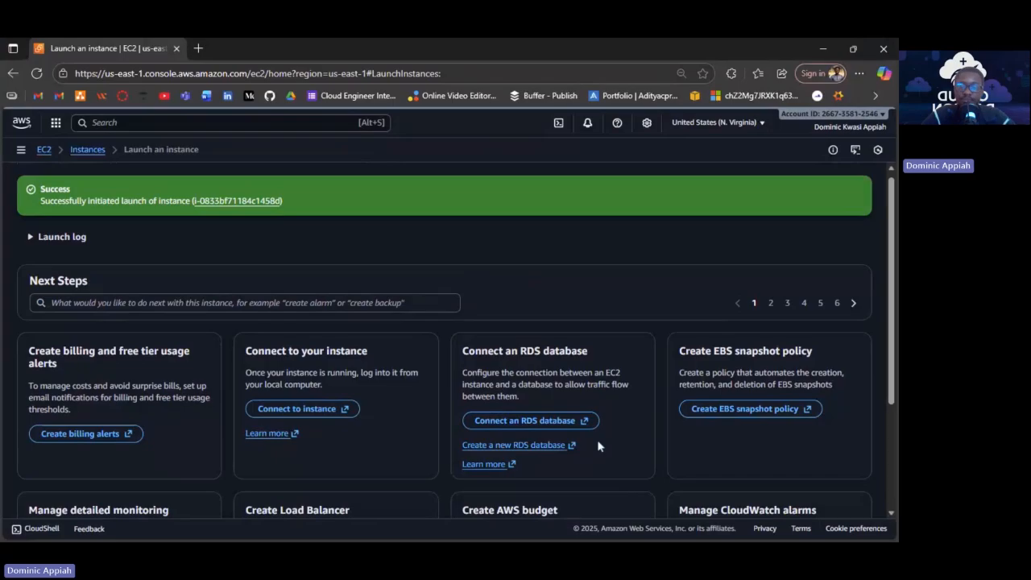
scroll(598, 445, "down", 3)
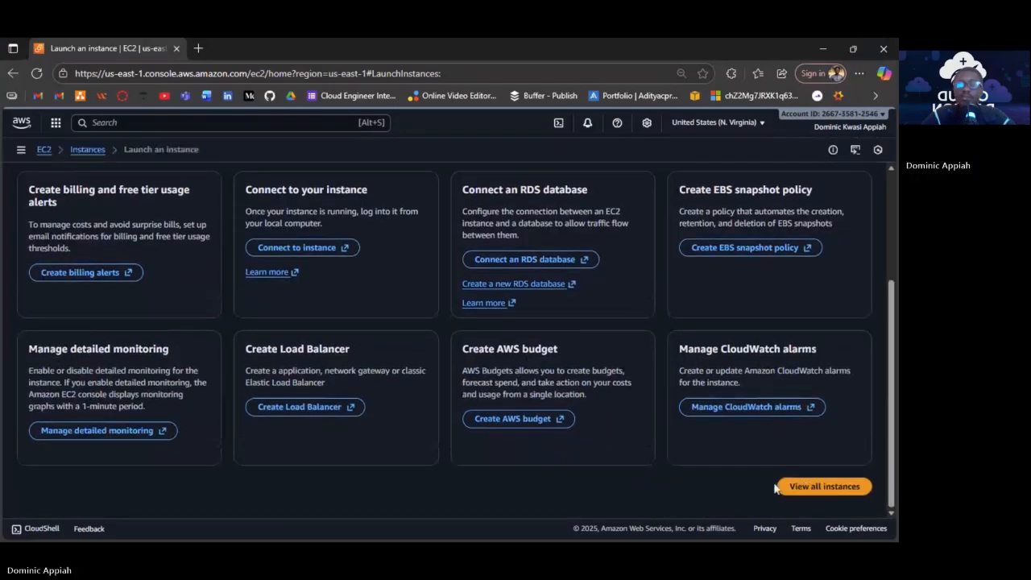
Show all three EC2 instances, including the new app server with initializing status checks.
left_click(817, 487)
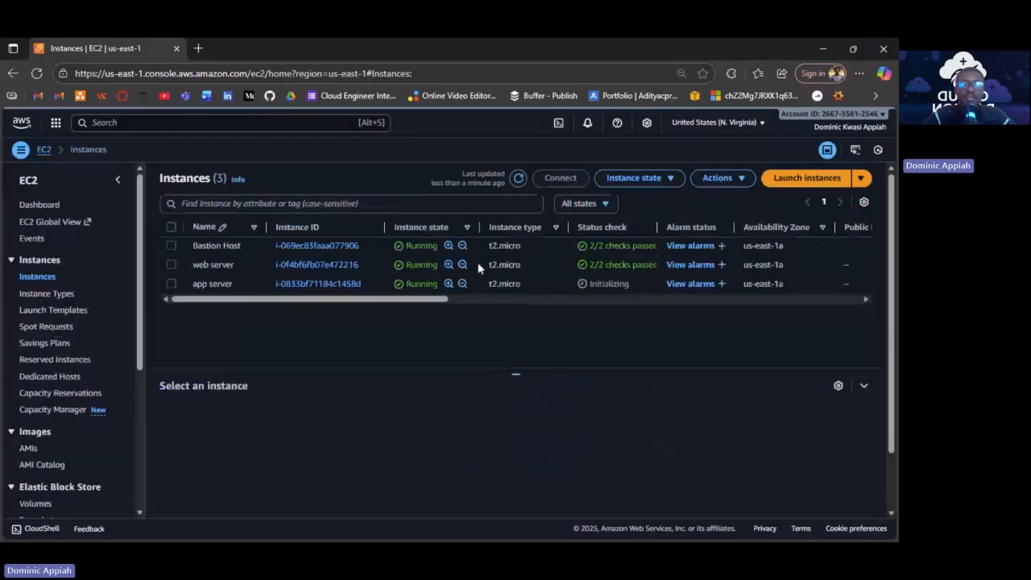
Select the Bastion Host and display its status checks: system and instance reachability passed.
left_click(175, 253)
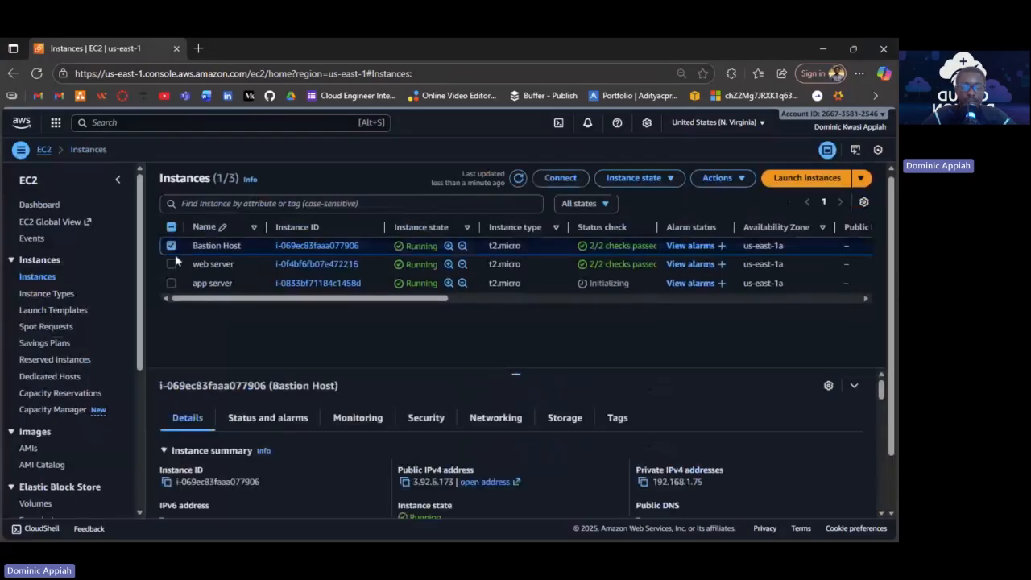
left_click(268, 419)
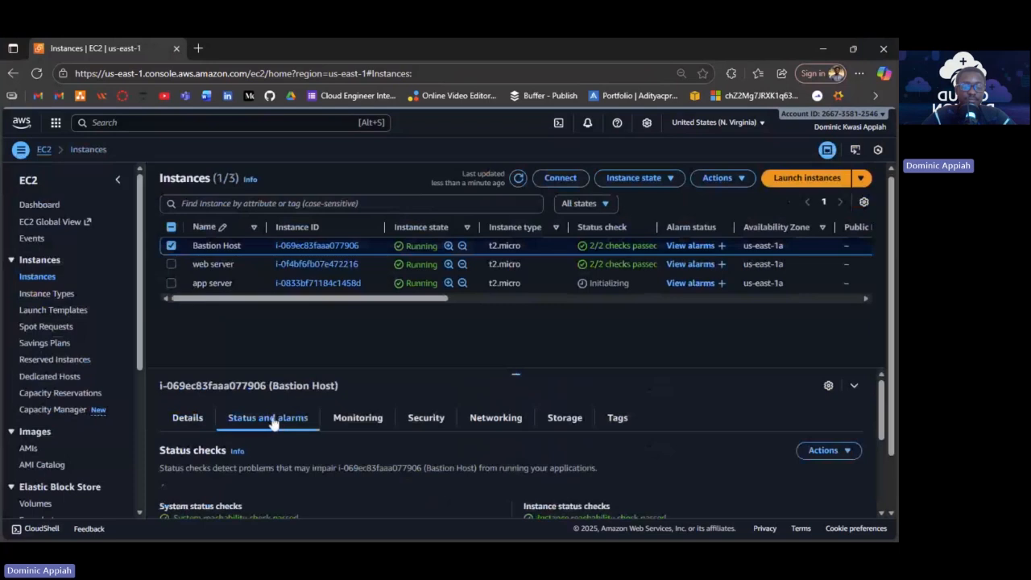
scroll(272, 422, "down", 1)
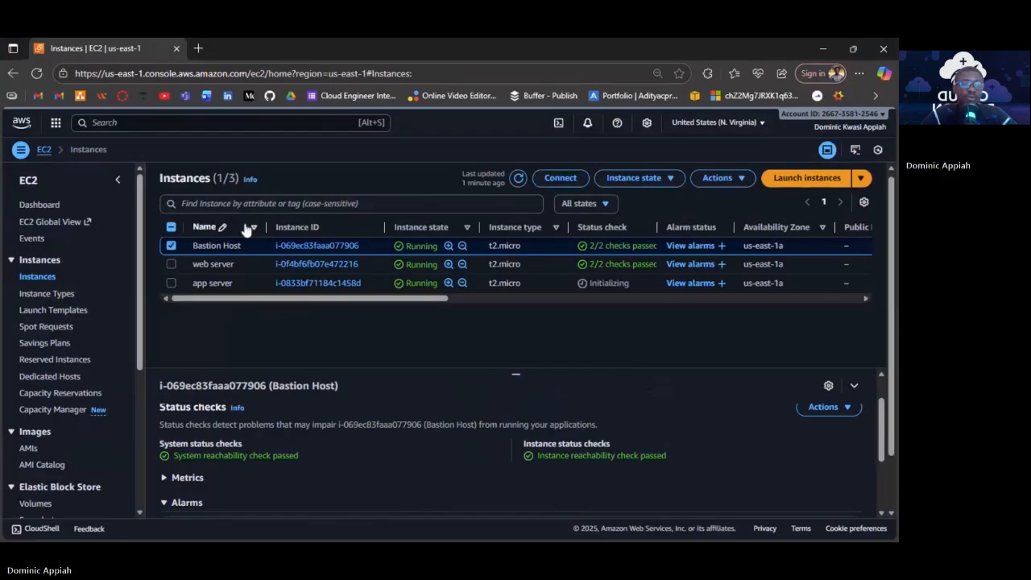
Search the console for 'rds' and go to the Aurora and RDS service.
key("alt+s")
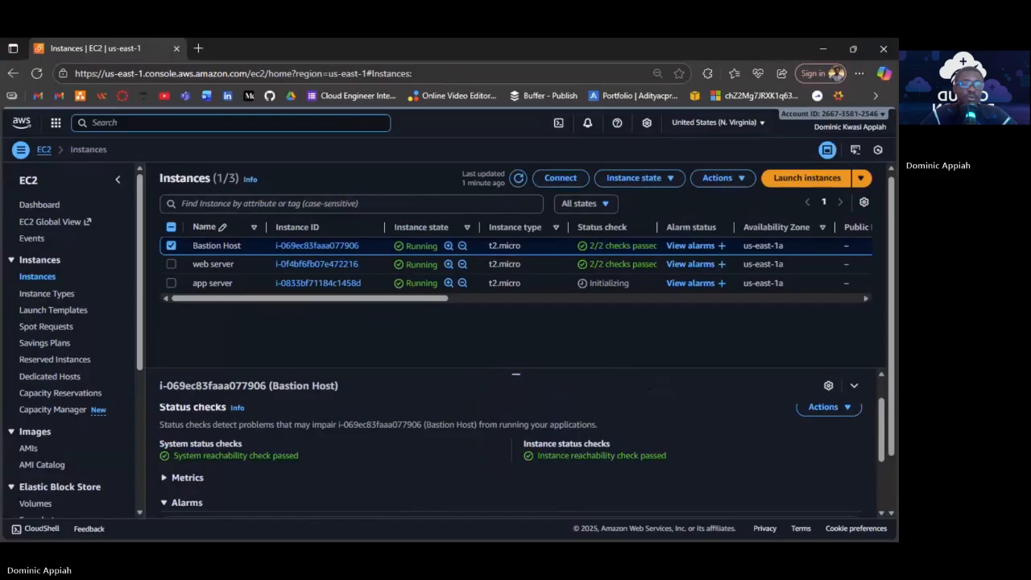
type("rds")
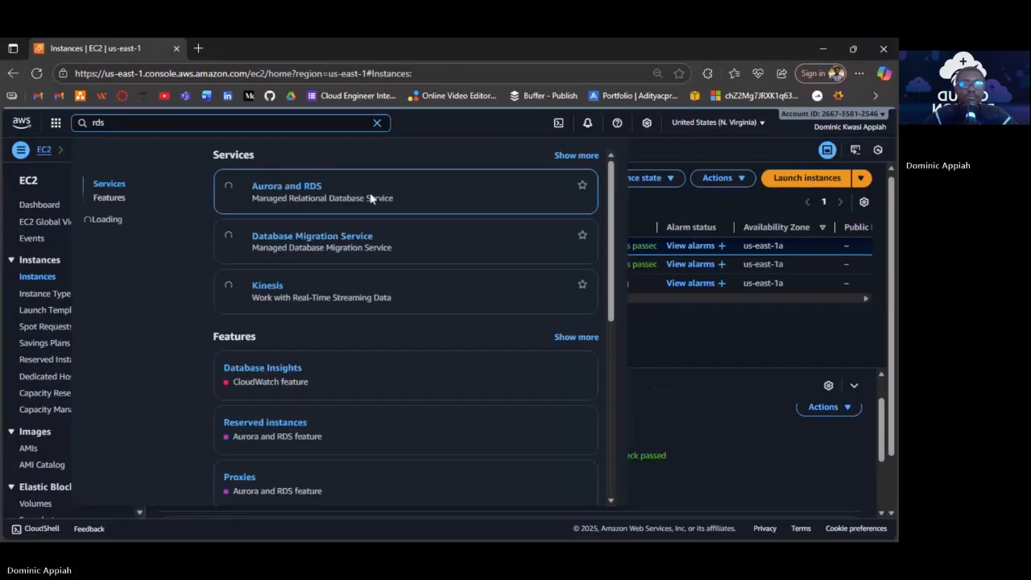
left_click(288, 187)
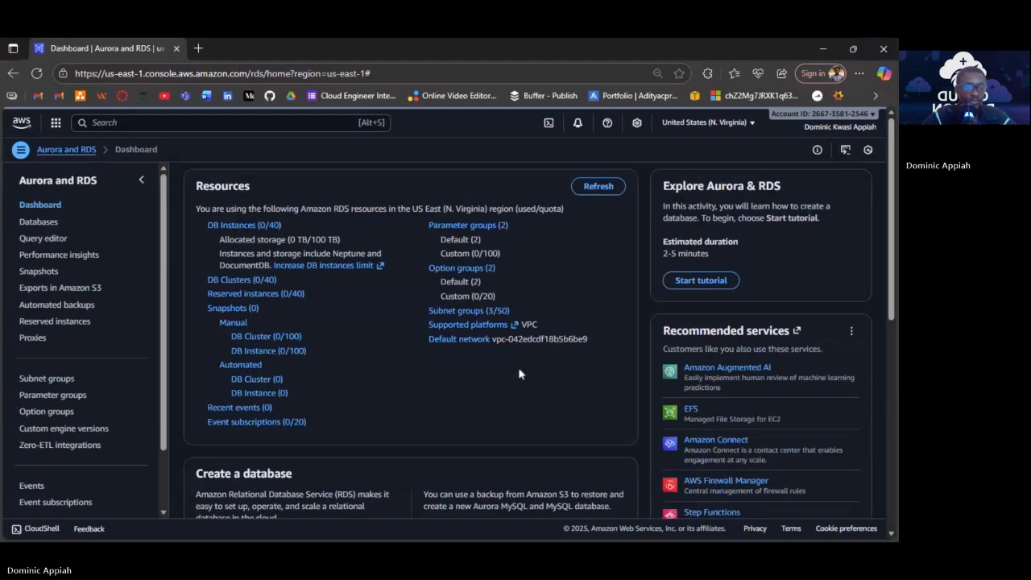
Show the Aurora and RDS Databases page, which has no databases yet.
left_click(46, 224)
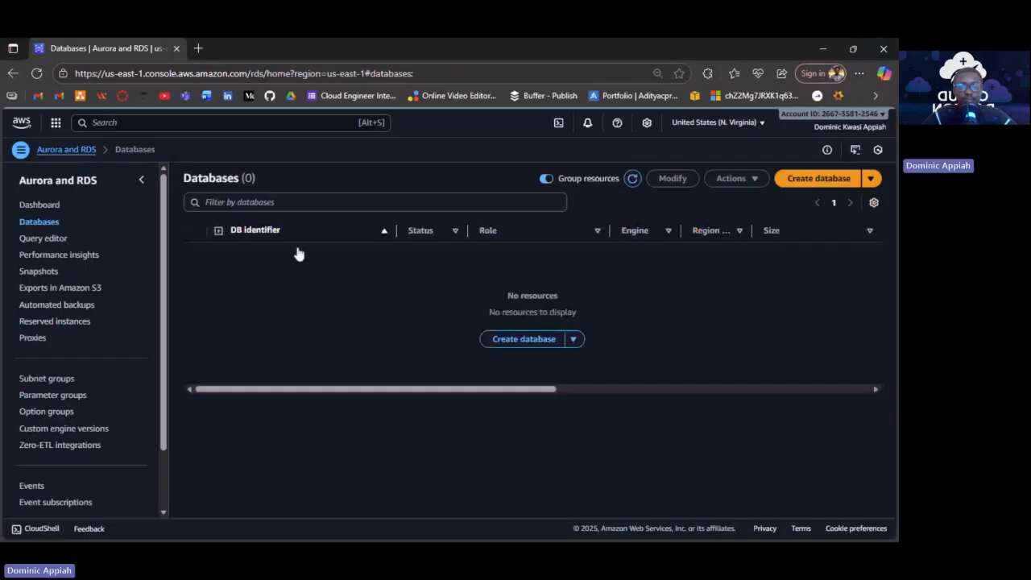
Begin a Standard create database with the MariaDB engine at version 11.4.8.
left_click(816, 179)
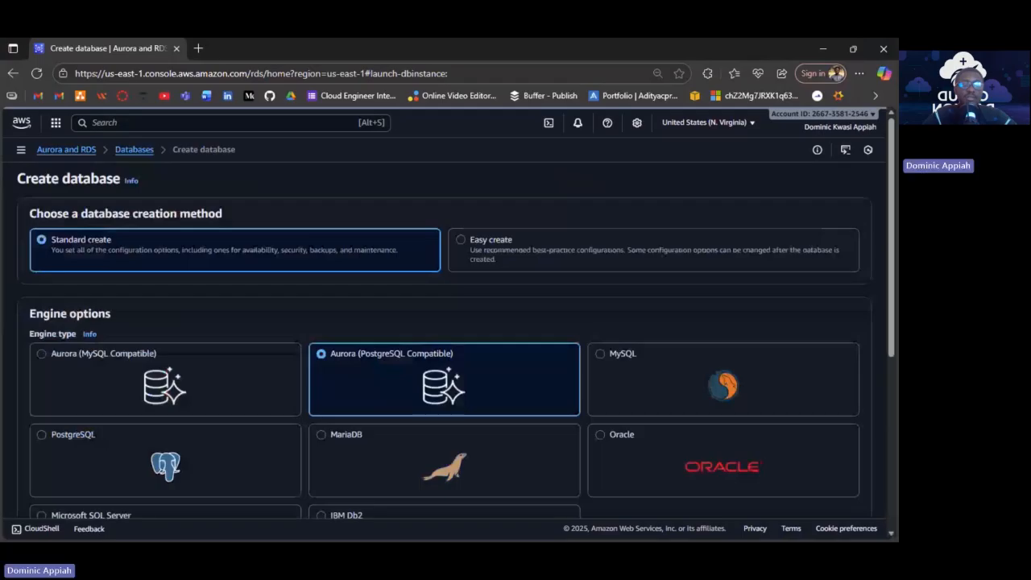
left_click(363, 425)
scroll(363, 425, "down", 1)
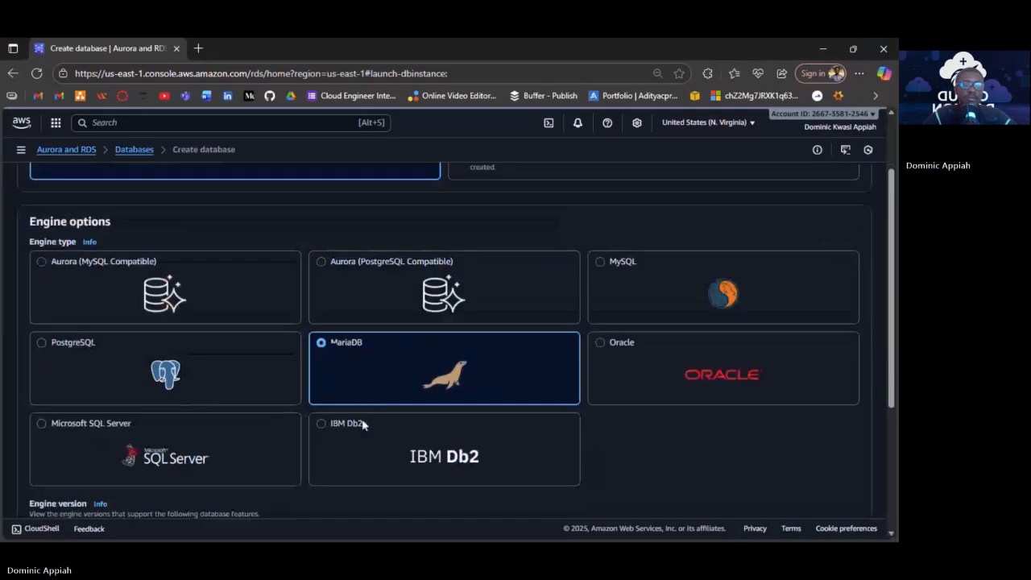
scroll(362, 424, "down", 3)
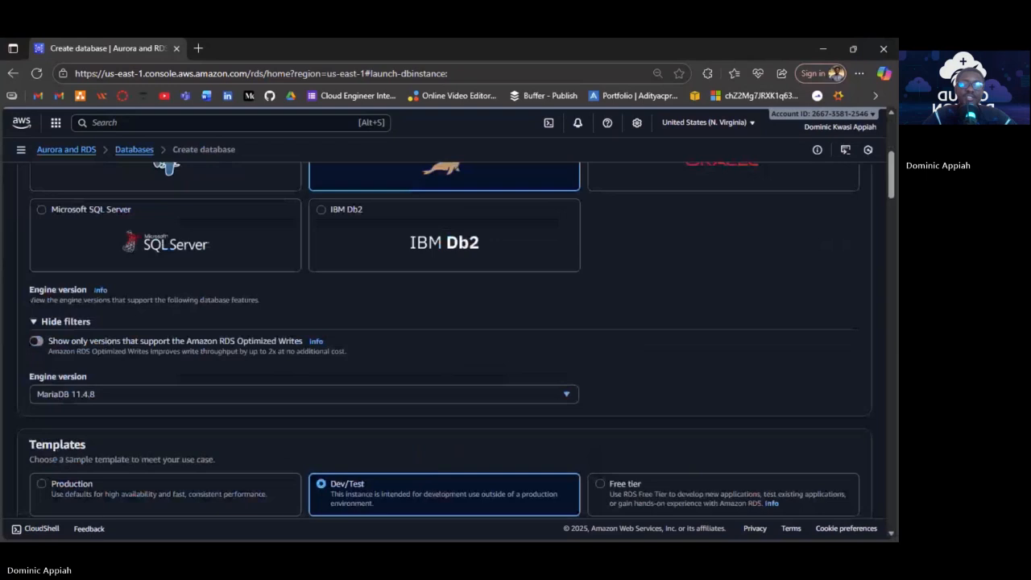
Enter 'tiereddb' as the DB instance identifier, using the Free tier template.
scroll(642, 282, "up", 6)
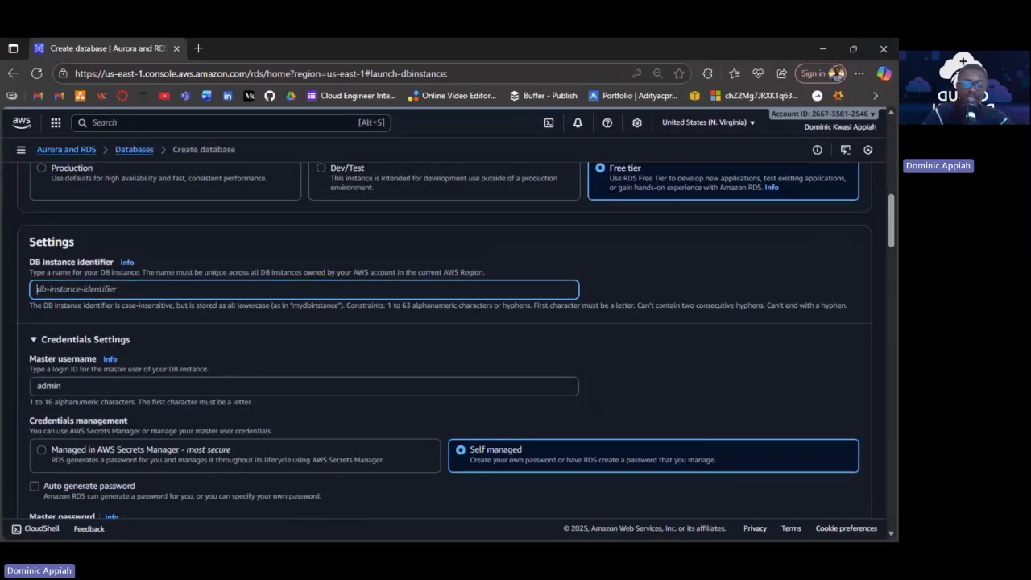
type("t")
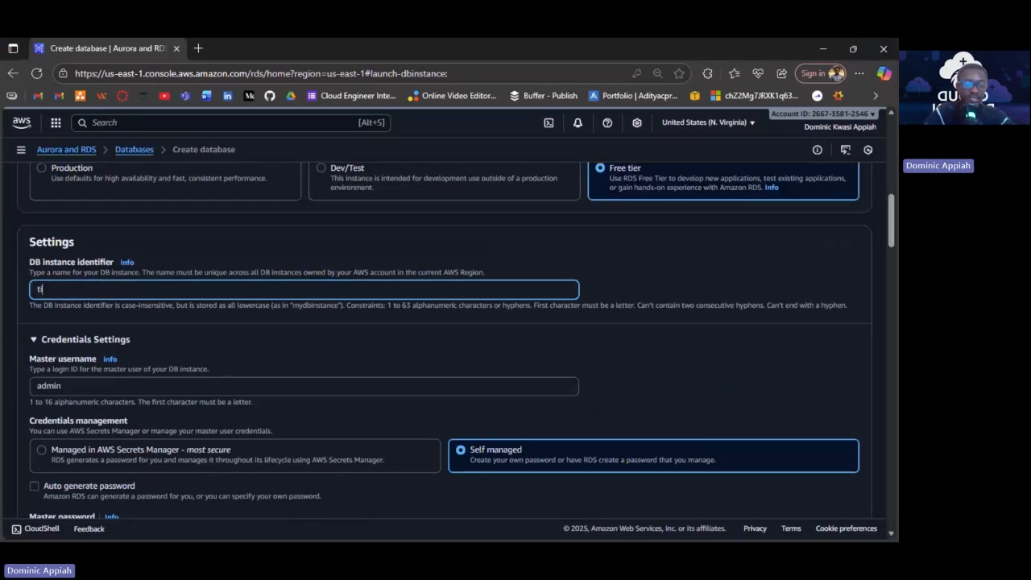
type("iered")
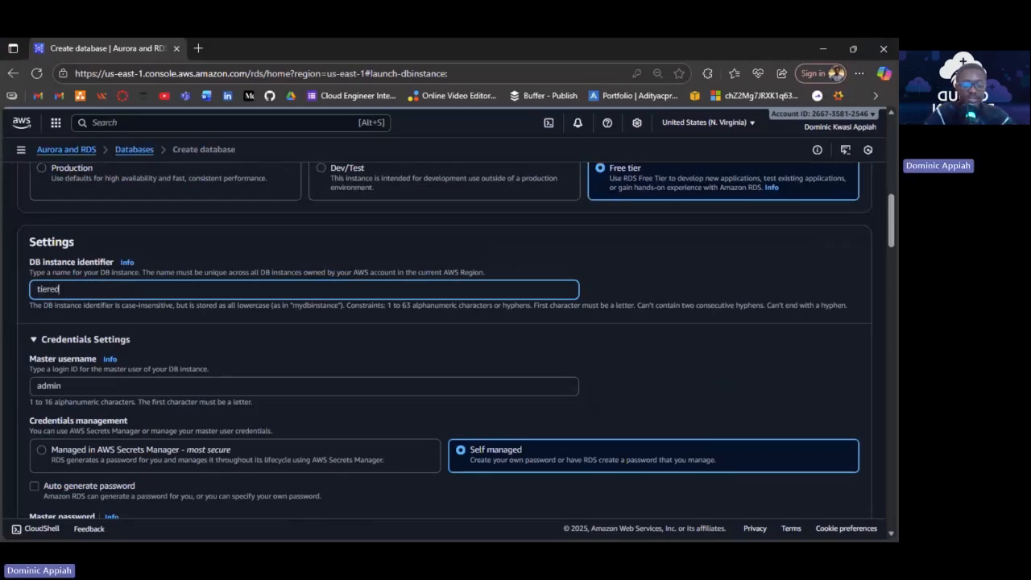
type("db")
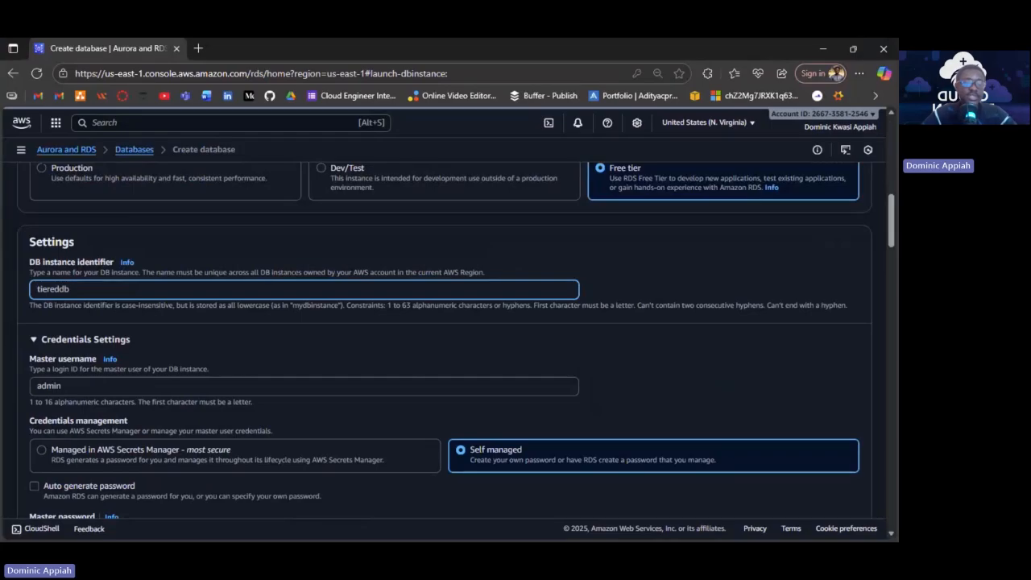
scroll(263, 329, "down", 3)
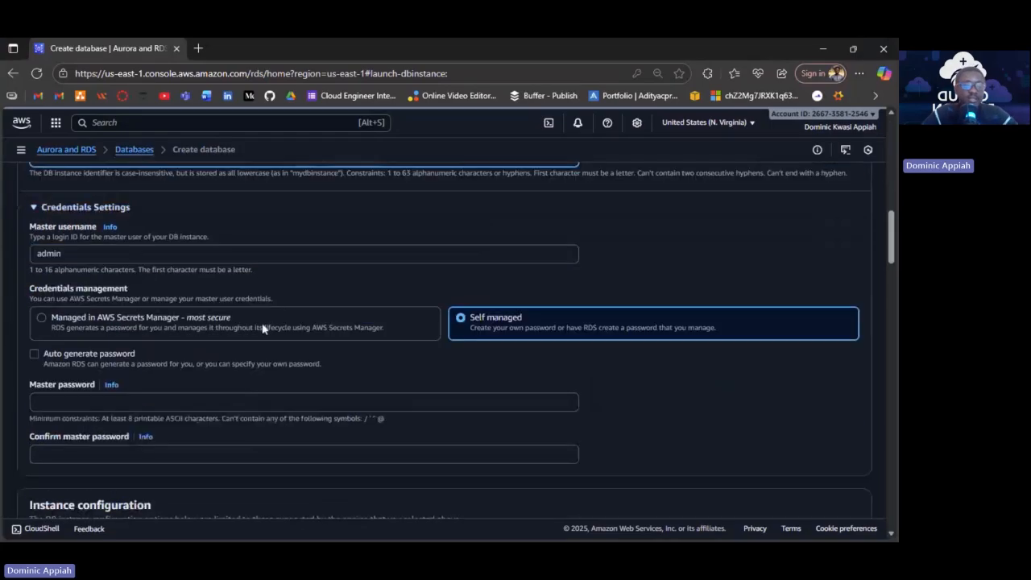
left_click(70, 318)
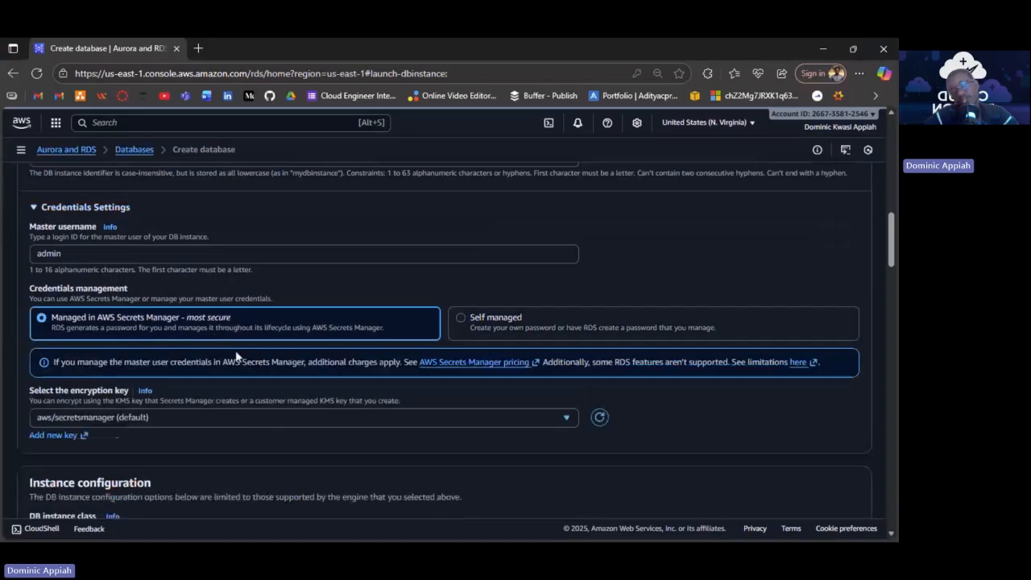
left_click(214, 418)
left_click(215, 417)
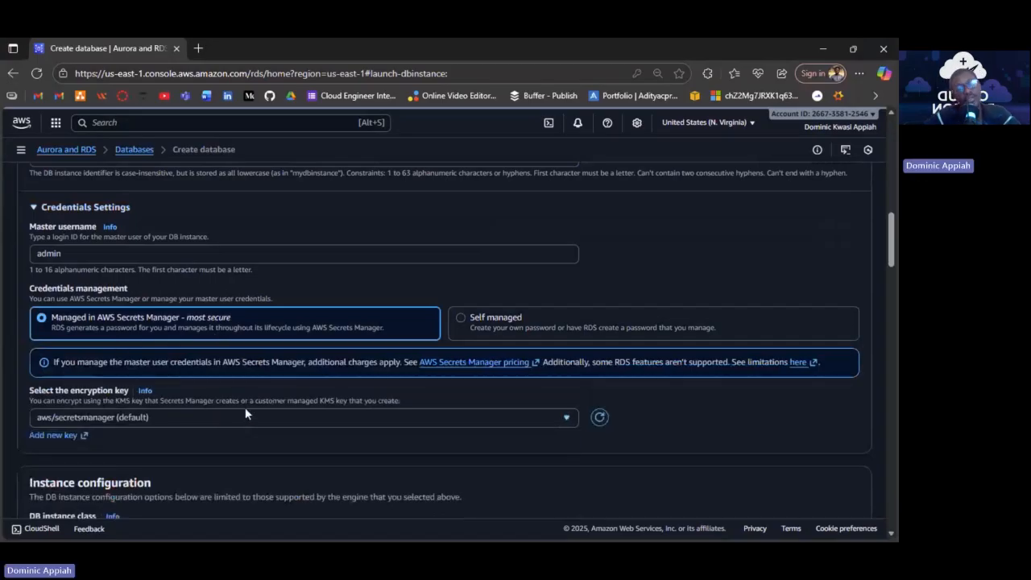
left_click(483, 332)
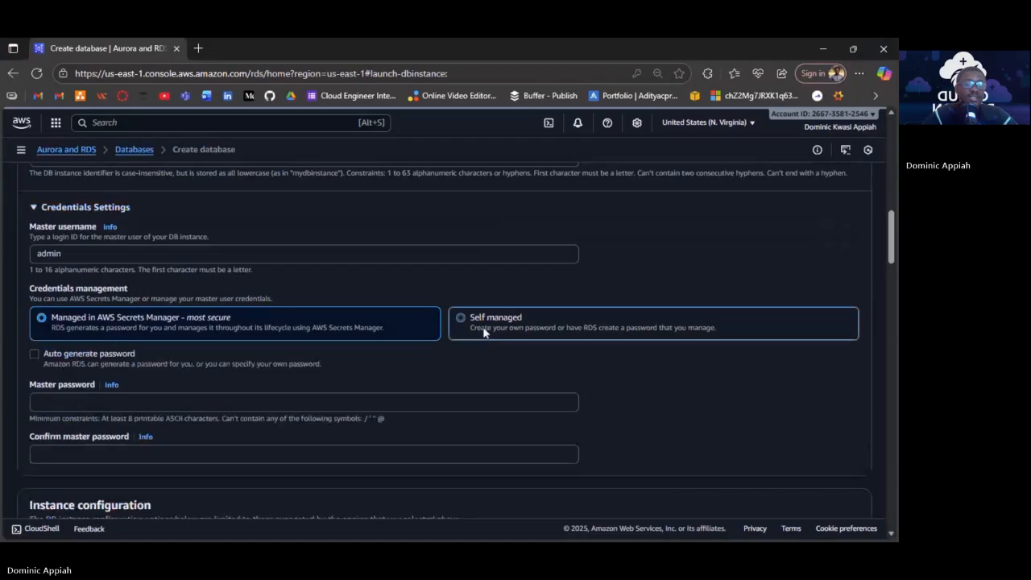
left_click(484, 330)
scroll(12, 272, "down", 1)
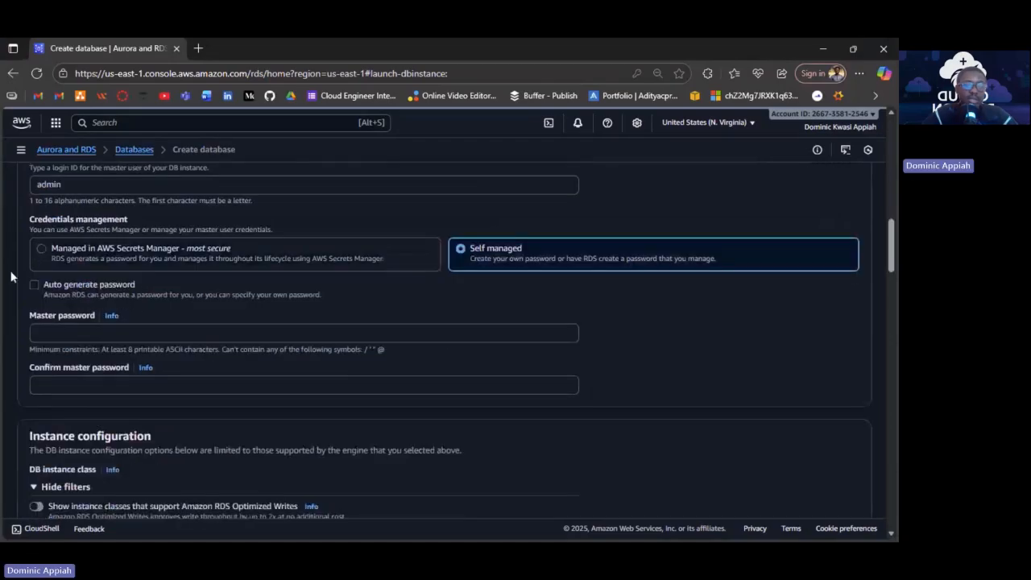
left_click(34, 285)
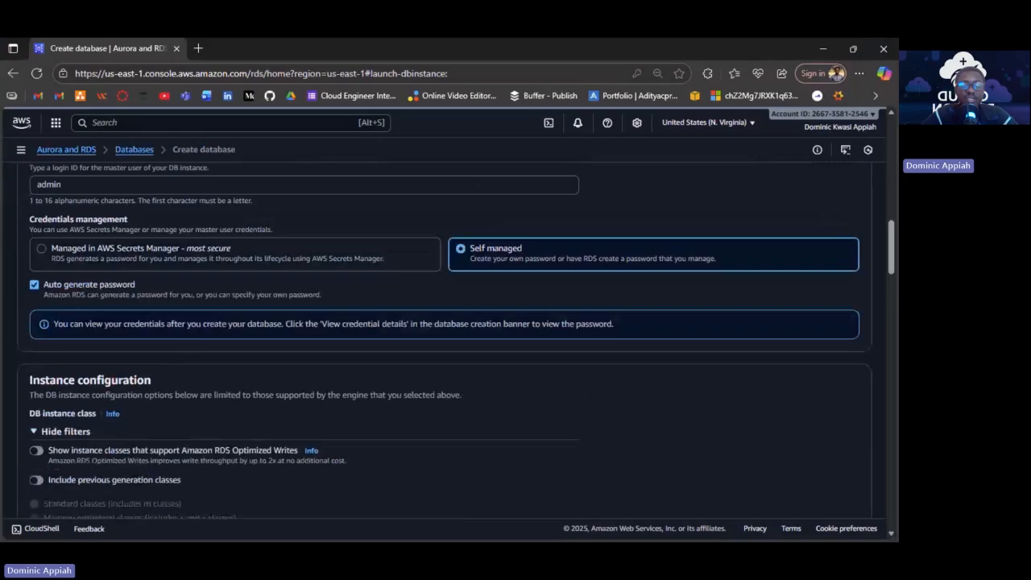
left_click(35, 285)
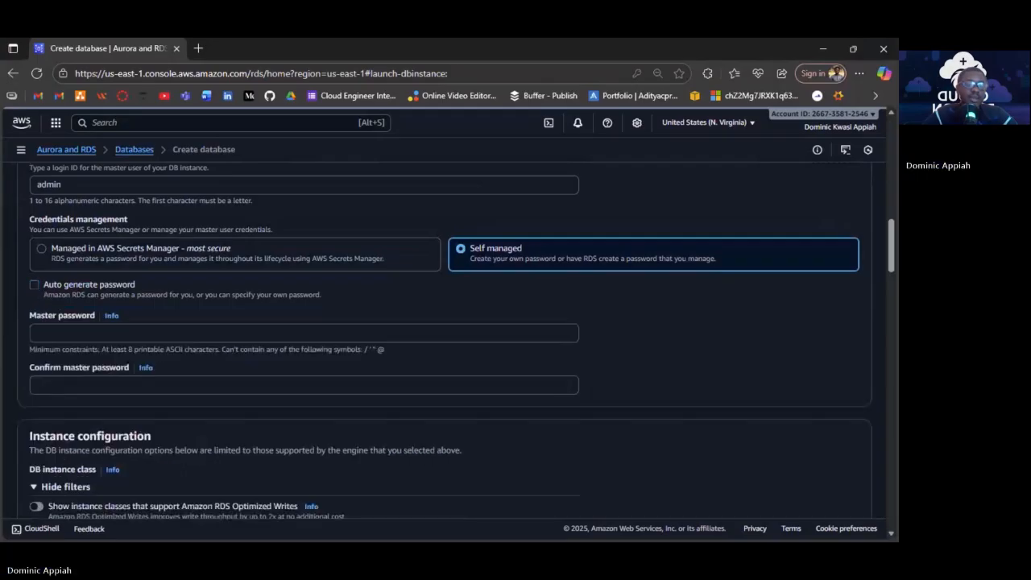
scroll(158, 207, "up", 1)
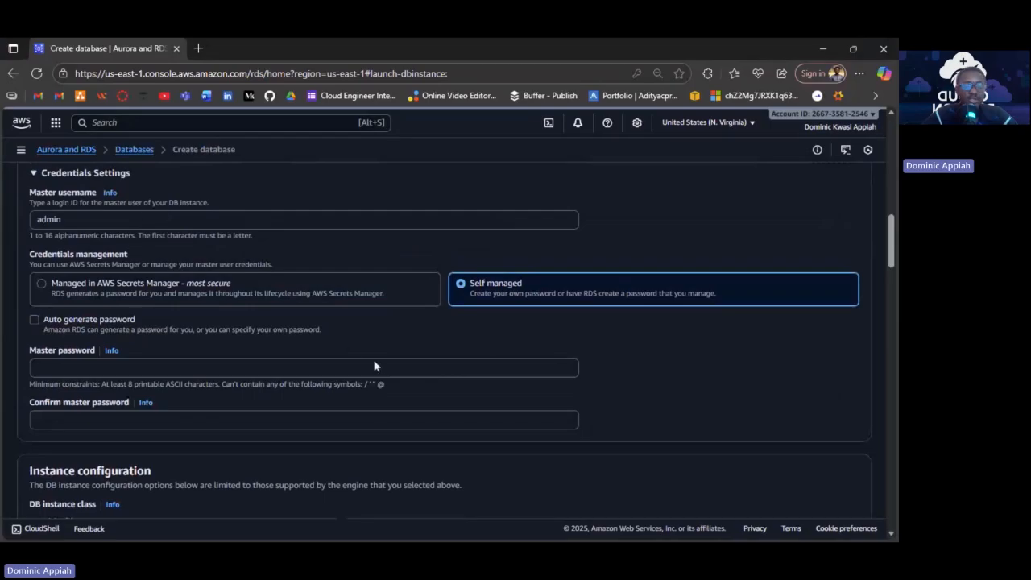
scroll(374, 367, "down", 1)
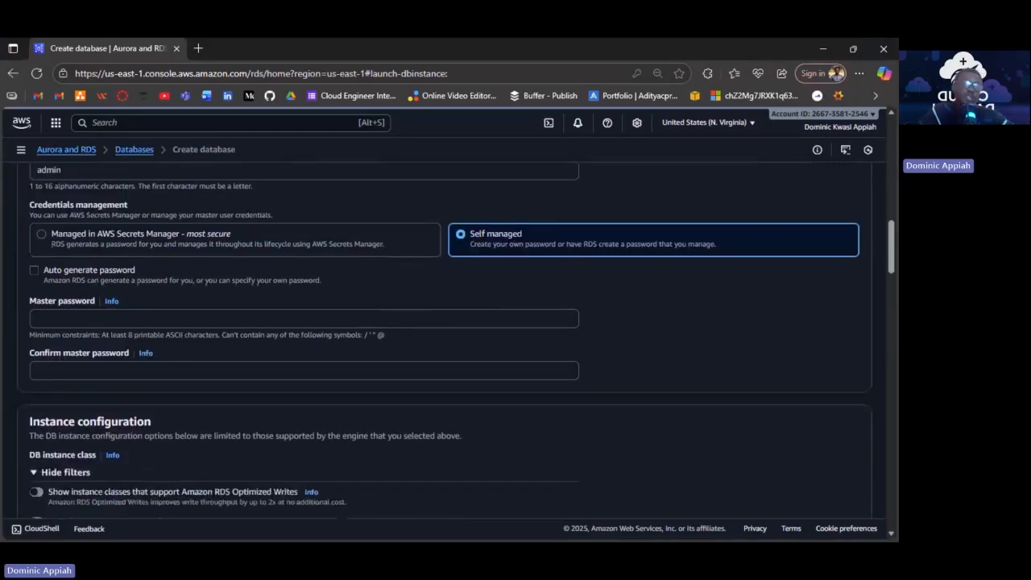
scroll(490, 325, "down", 1)
Paste the same master password into both the password and confirmation fields.
left_click(491, 319)
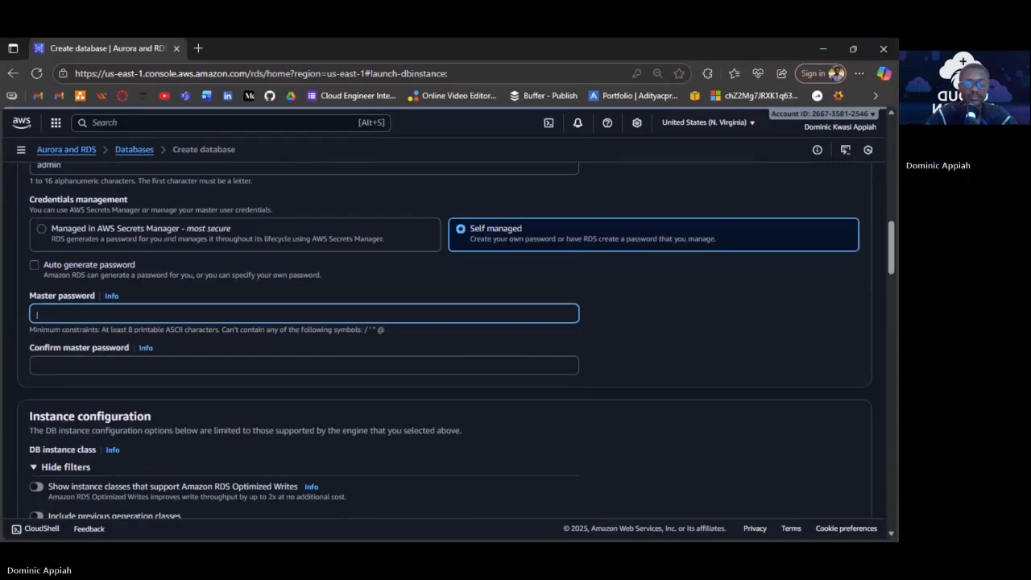
type("•••")
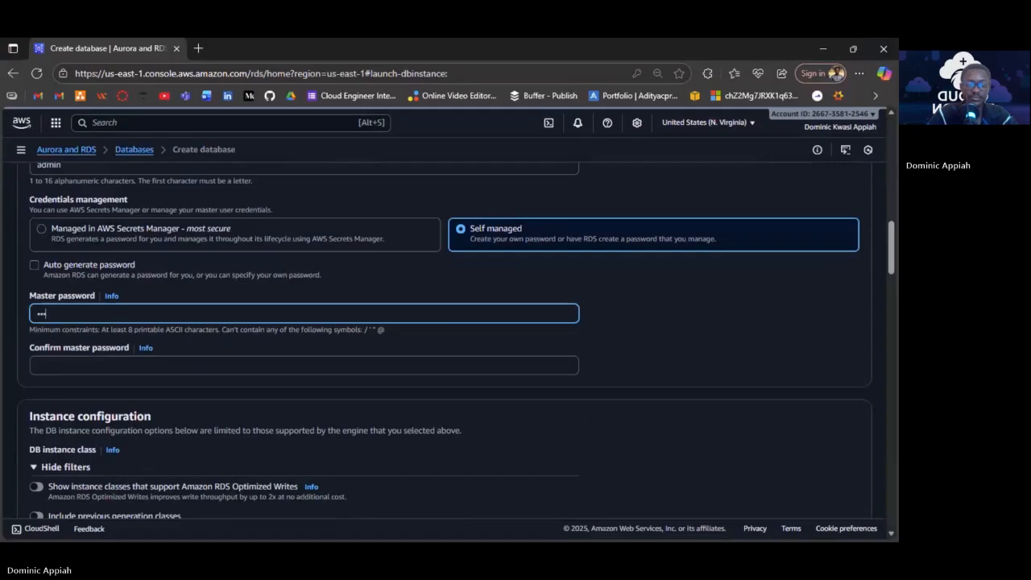
key("BackSpace")
key("BackSpace")
key("BackSpace")
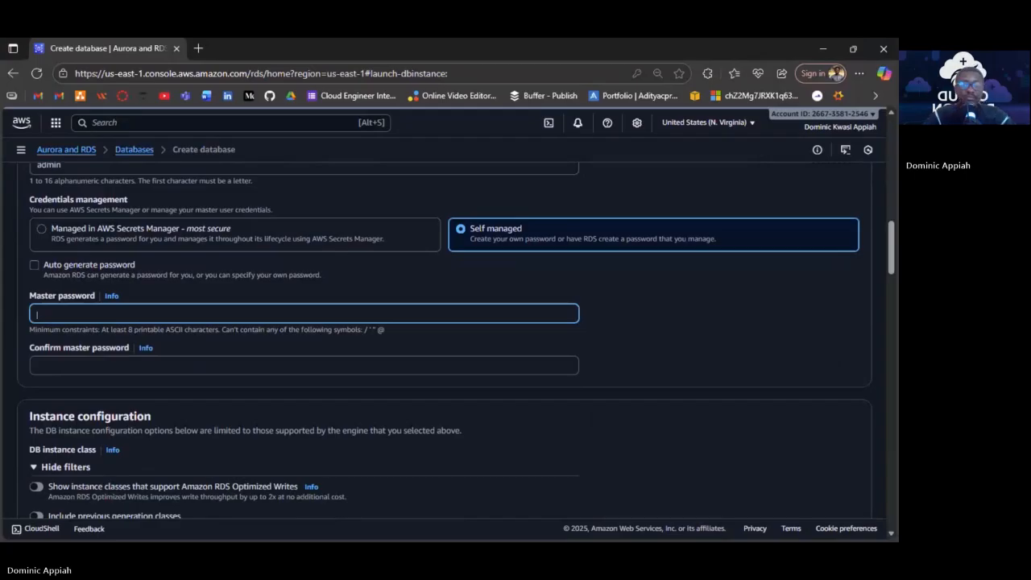
key("ctrl+v")
key("Tab")
key("ctrl+v")
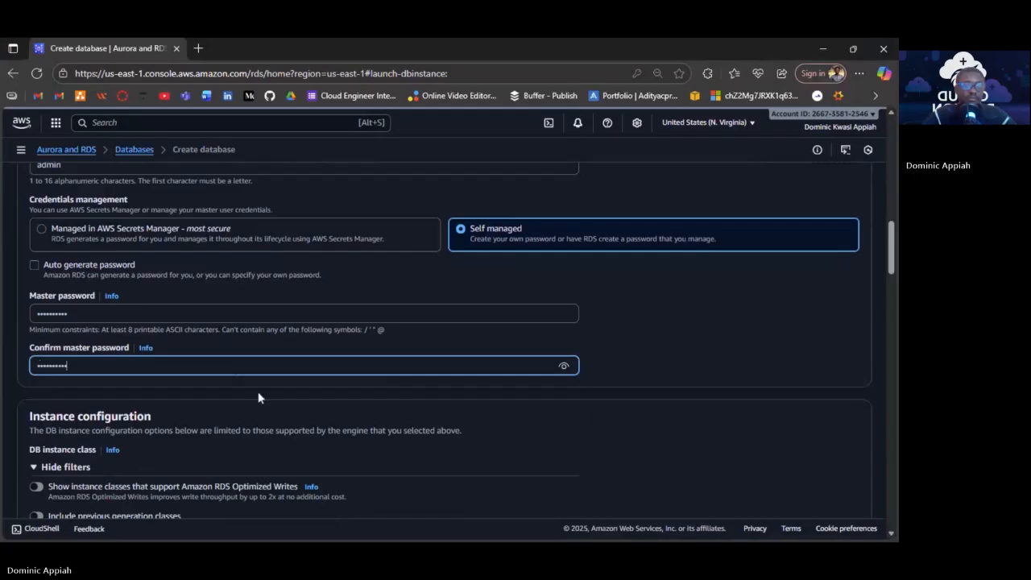
scroll(594, 445, "down", 2)
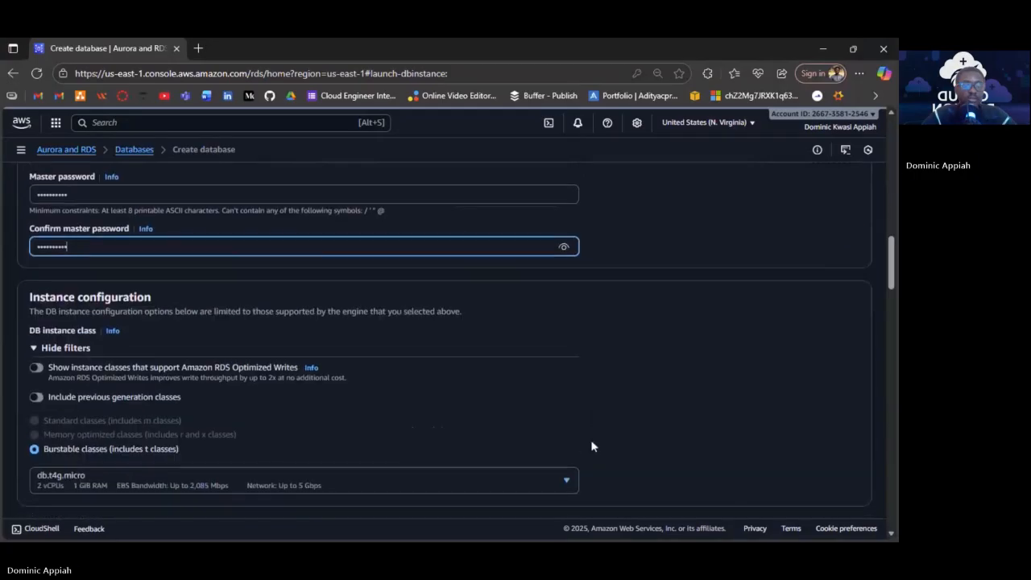
scroll(591, 445, "down", 3)
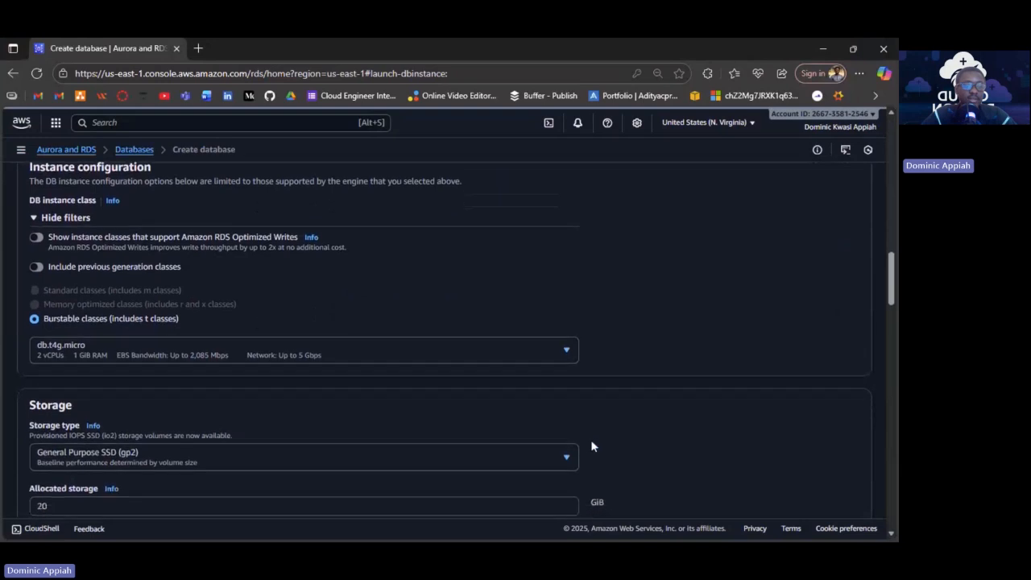
left_click(529, 363)
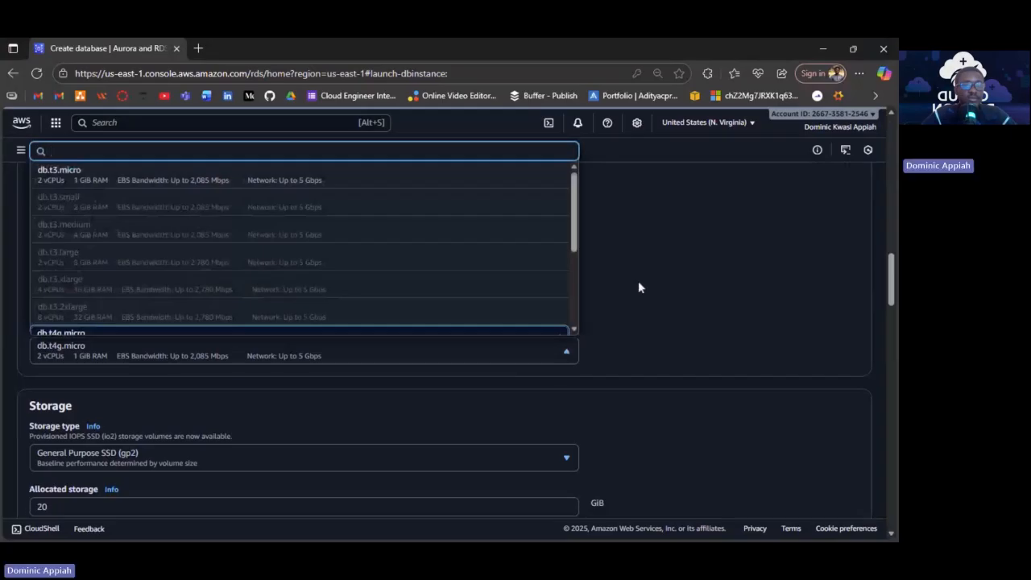
left_click(642, 288)
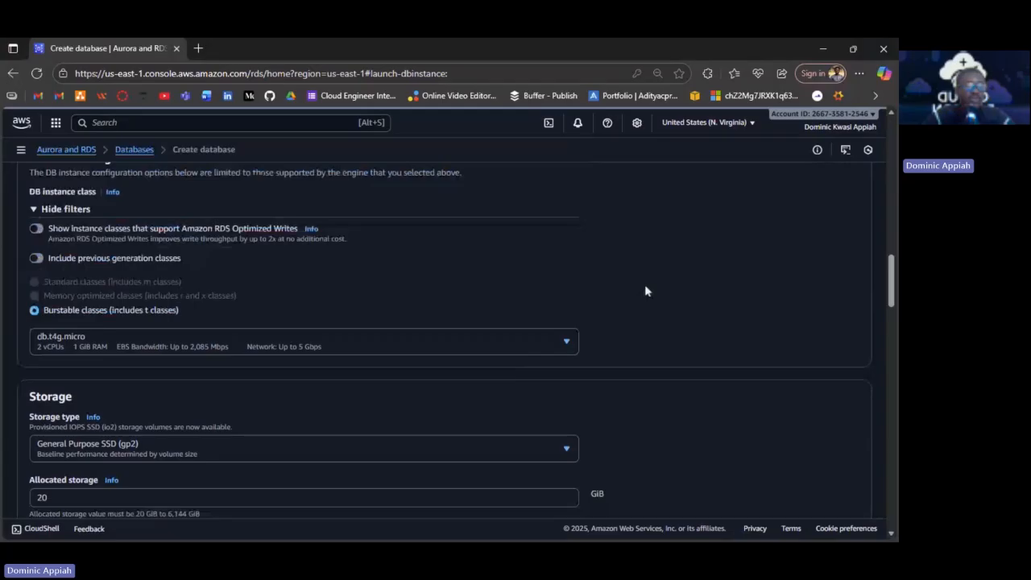
scroll(645, 290, "down", 10)
left_click(675, 256)
Keep 'Create new DB Subnet Group' as the subnet group for the 3tier VPC.
left_click(675, 276)
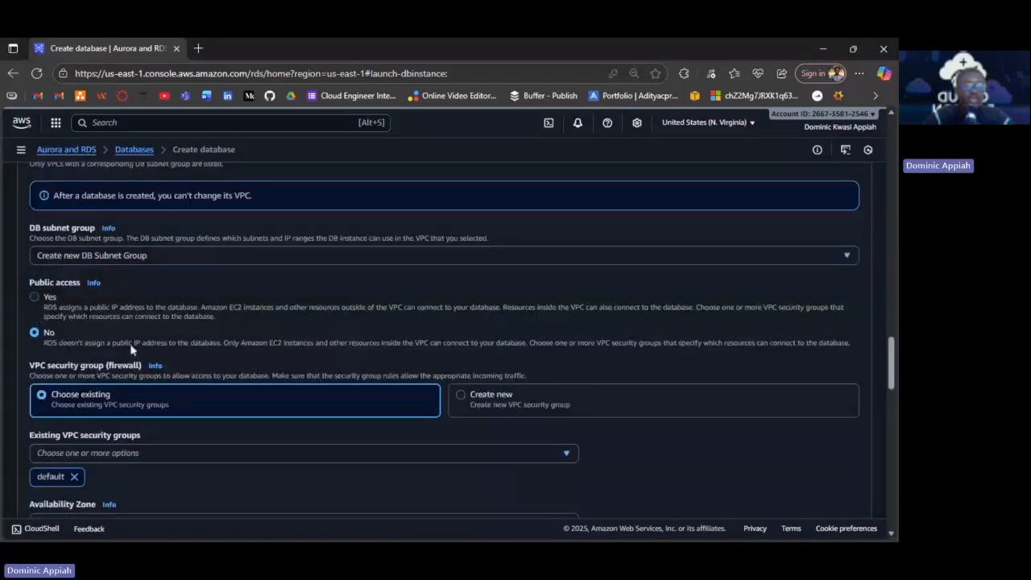
left_click(452, 263)
left_click(433, 288)
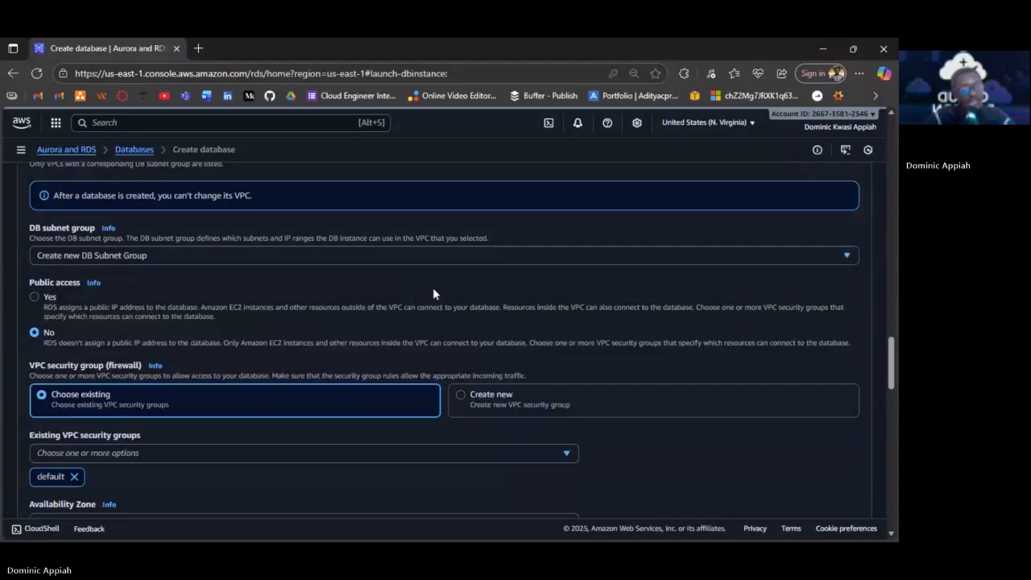
scroll(432, 287, "down", 1)
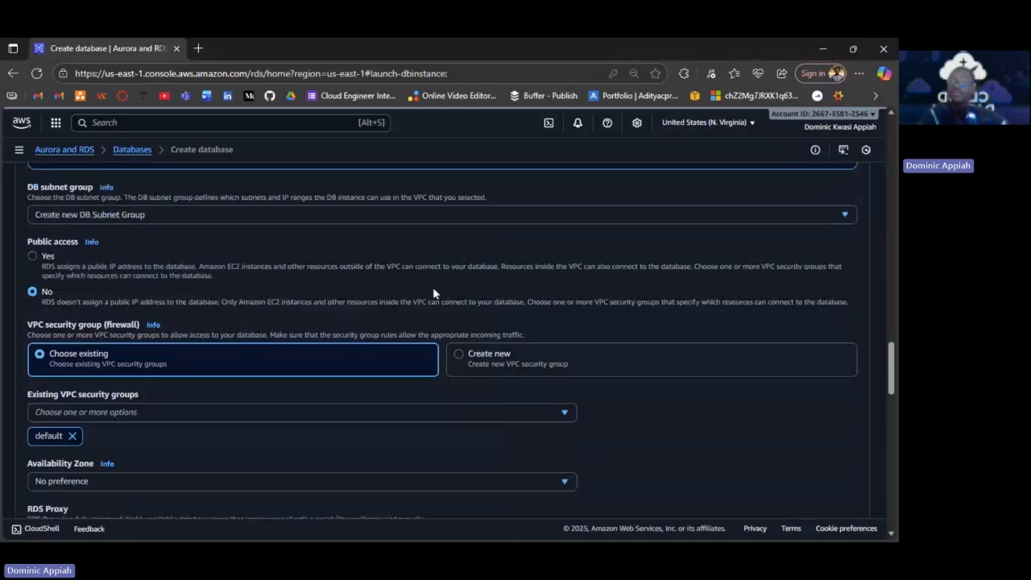
scroll(432, 288, "up", 1)
left_click(432, 287)
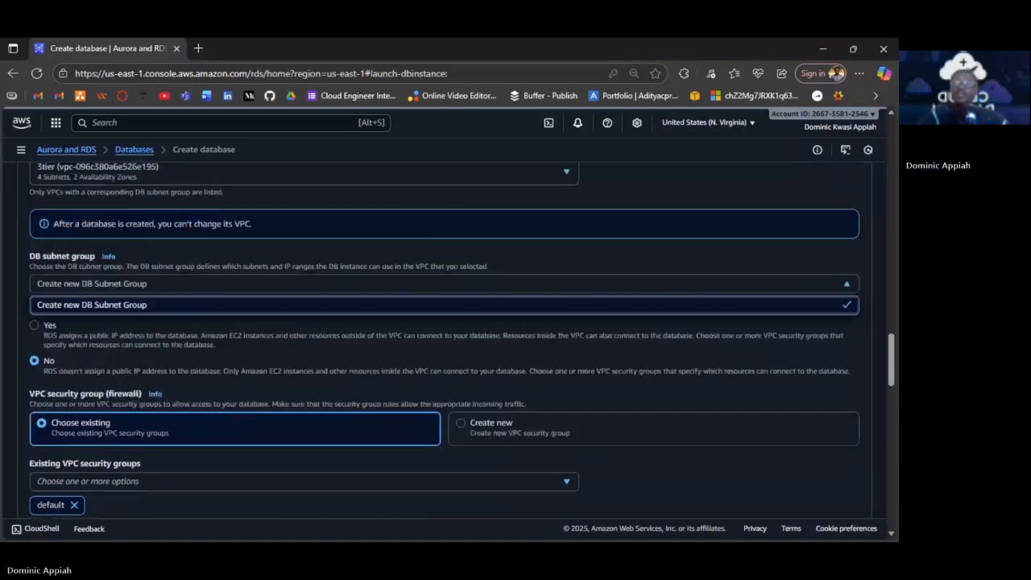
scroll(552, 323, "down", 1)
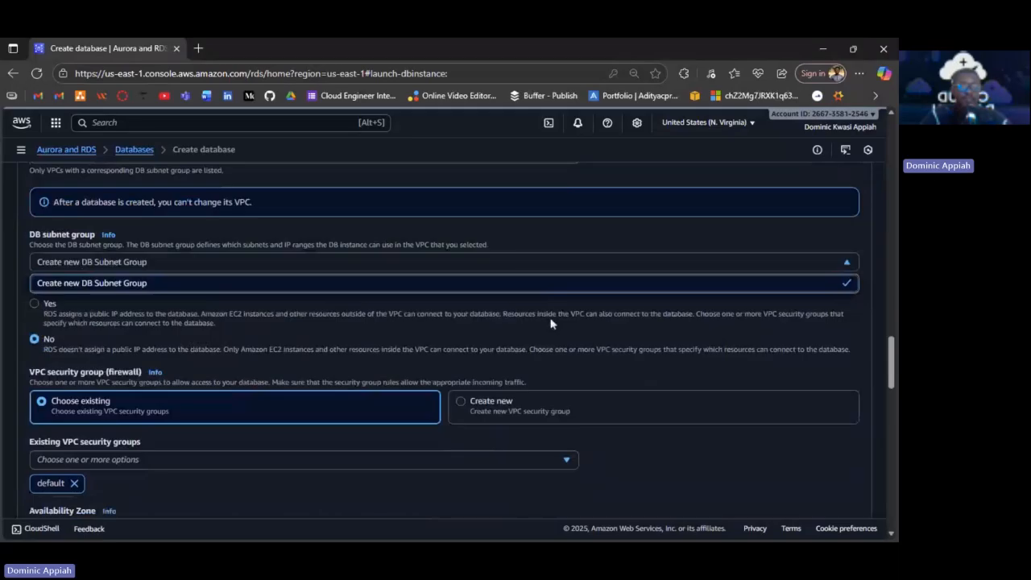
Set the database's Public access option to No.
left_click(551, 323)
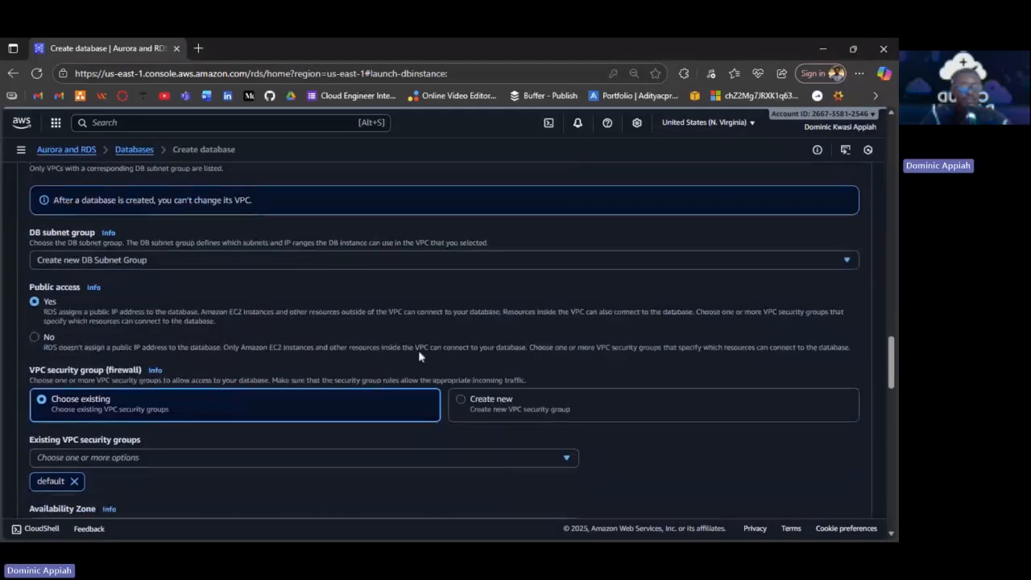
left_click(81, 347)
scroll(419, 256, "up", 1)
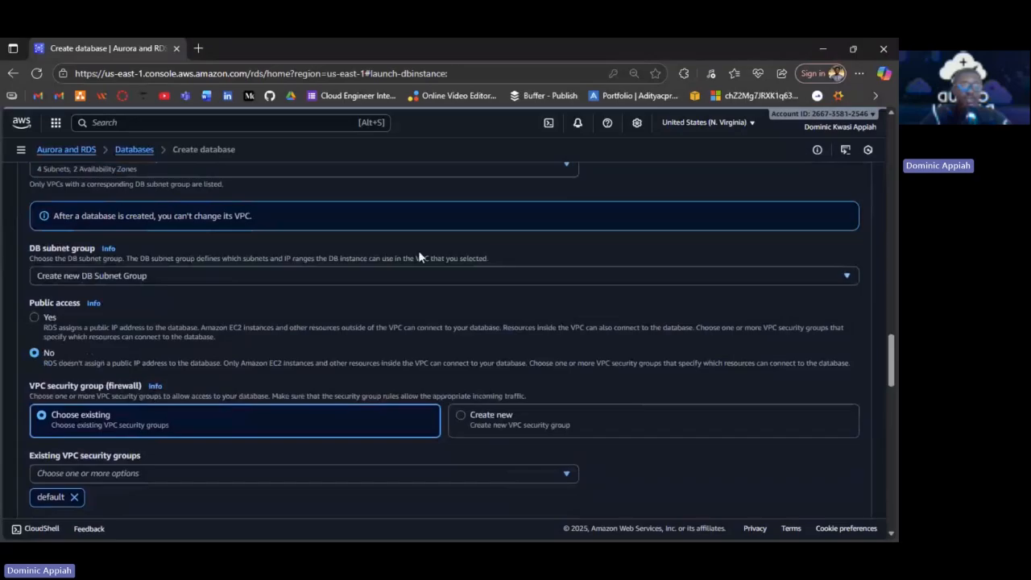
scroll(418, 255, "up", 1)
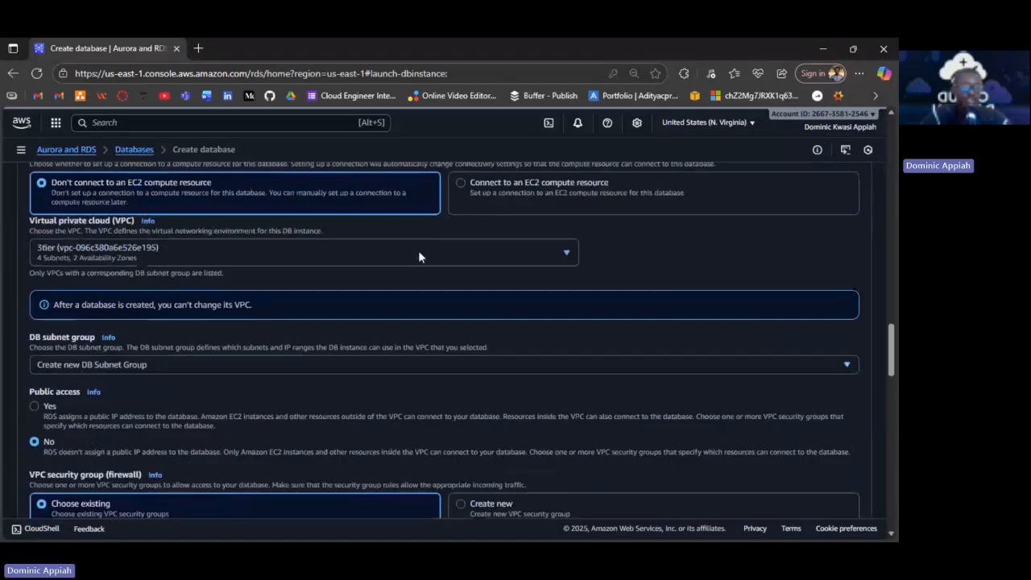
Use the dbsg security group instead of default for the database.
scroll(419, 251, "down", 4)
left_click(125, 282)
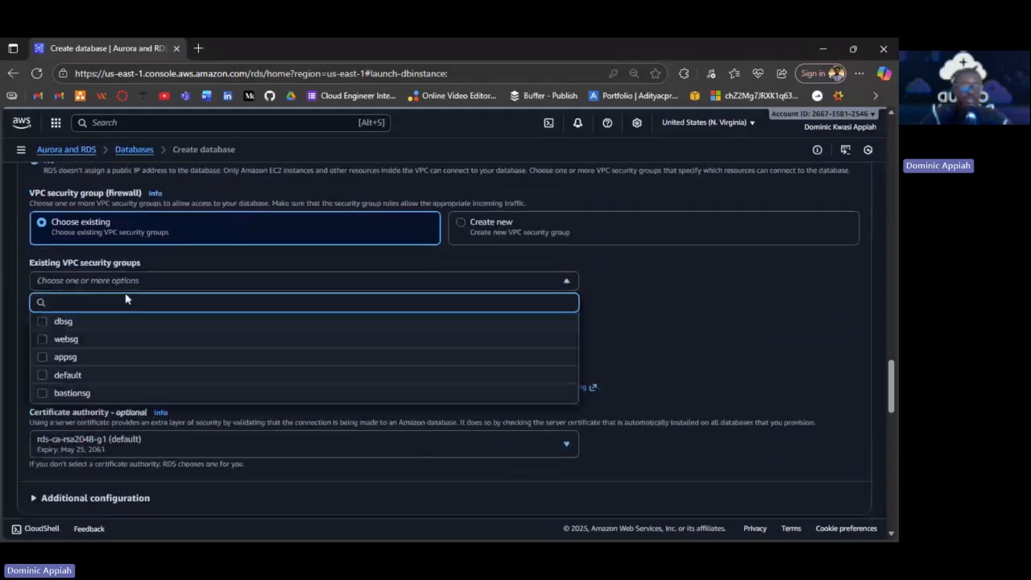
left_click(125, 320)
Set the database's Availability Zone to us-east-1a.
left_click(322, 349)
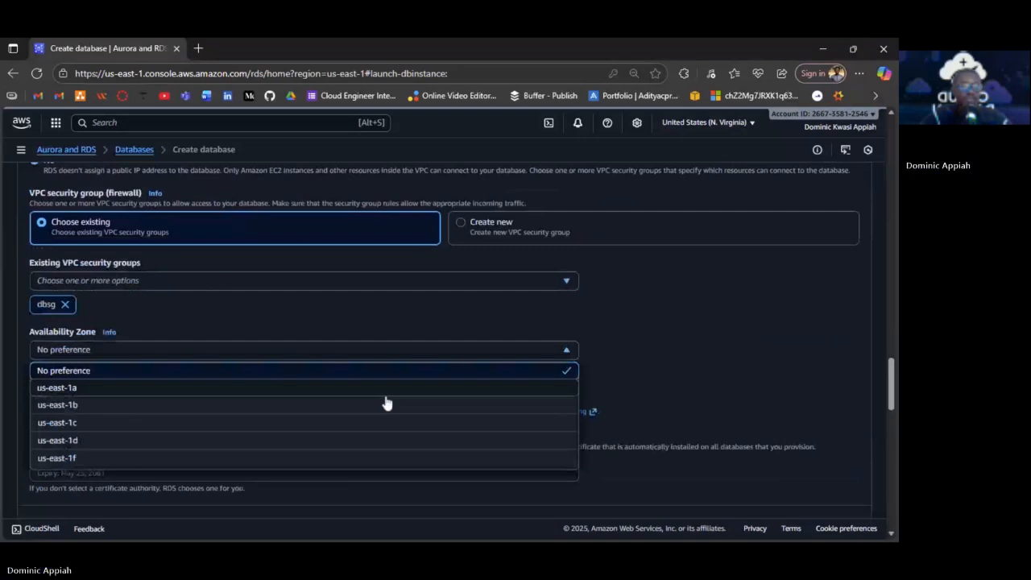
left_click(385, 392)
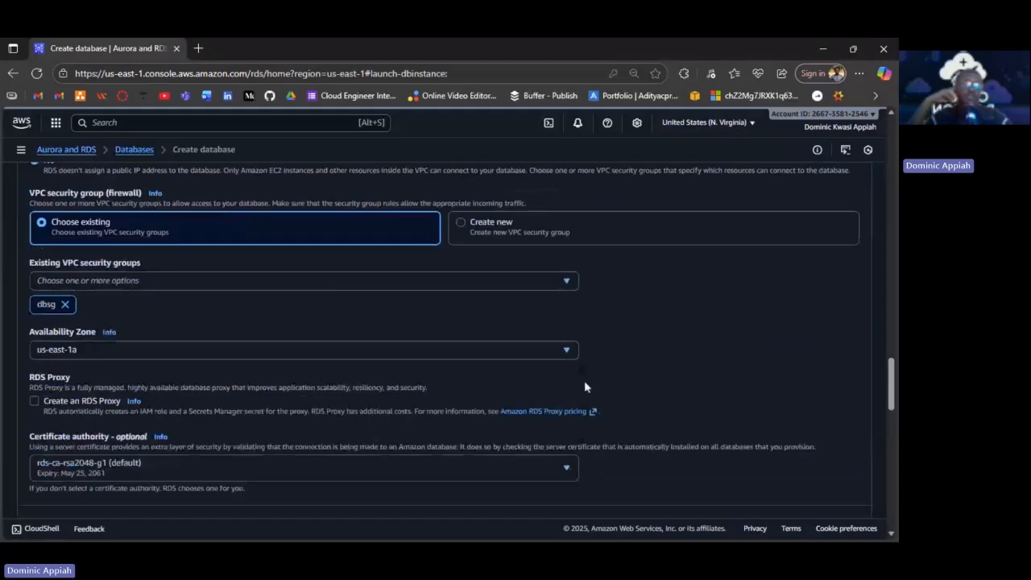
scroll(585, 386, "down", 2)
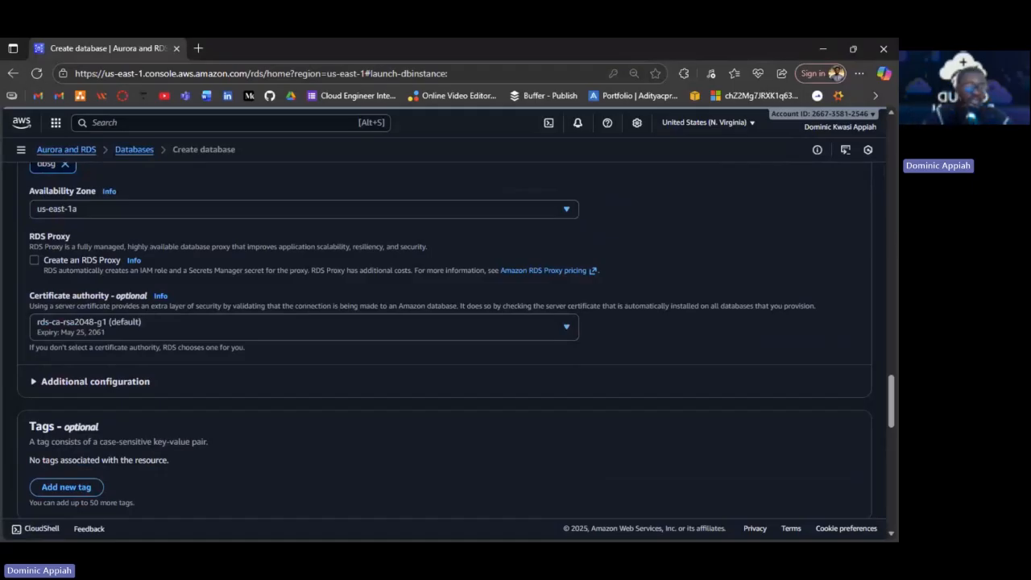
Expand the lower Additional configuration to show 1-day backup retention, aws/rds key and minor upgrades.
scroll(46, 271, "down", 3)
left_click(50, 261)
left_click(52, 261)
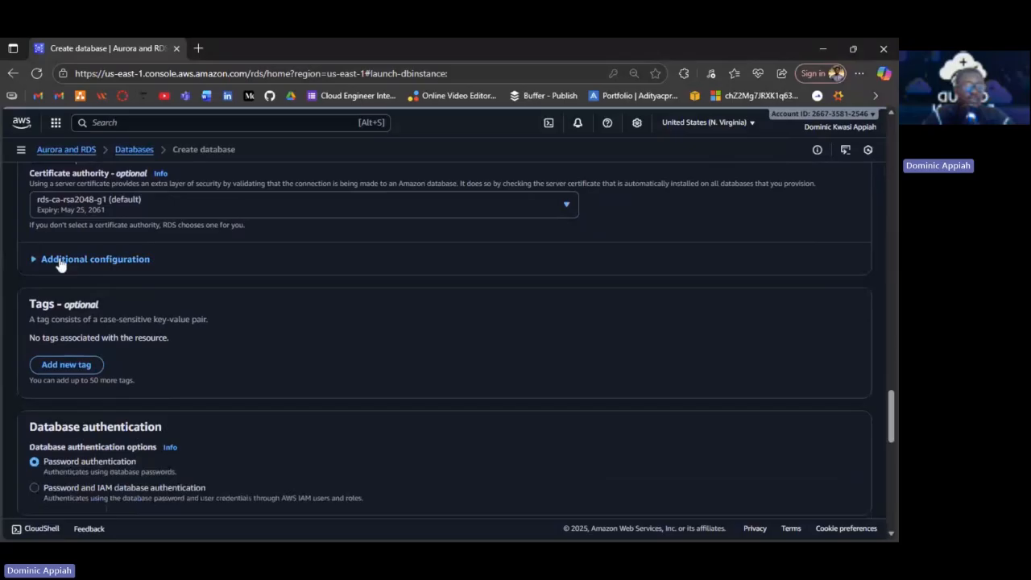
scroll(229, 352, "down", 2)
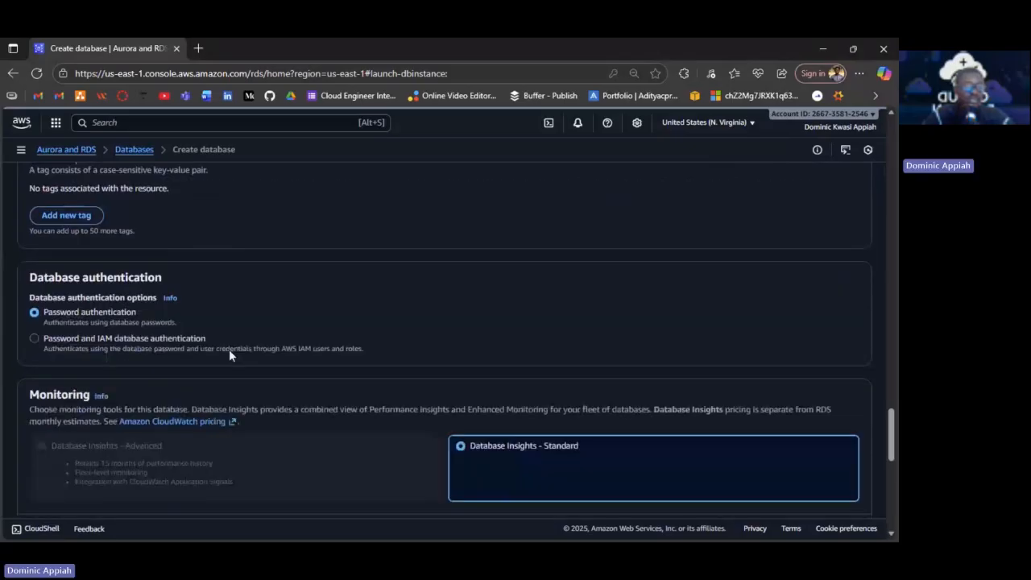
scroll(229, 349, "down", 4)
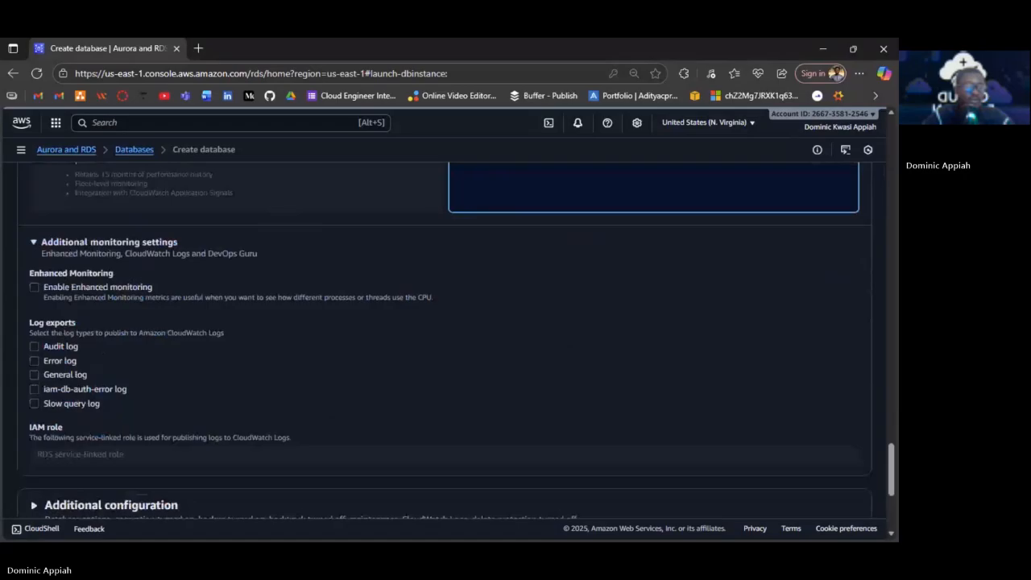
left_click(111, 505)
scroll(111, 506, "down", 5)
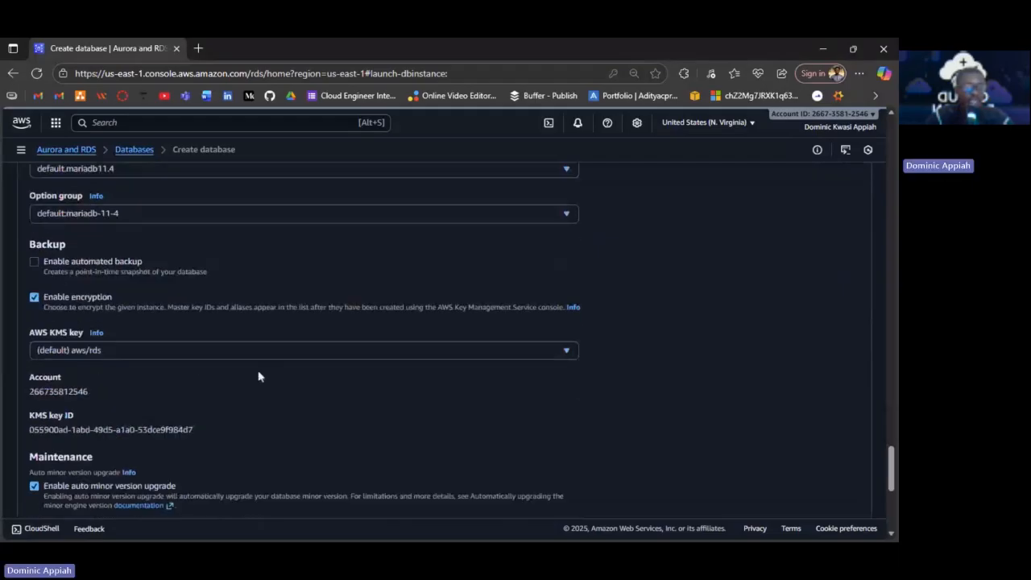
scroll(259, 376, "down", 2)
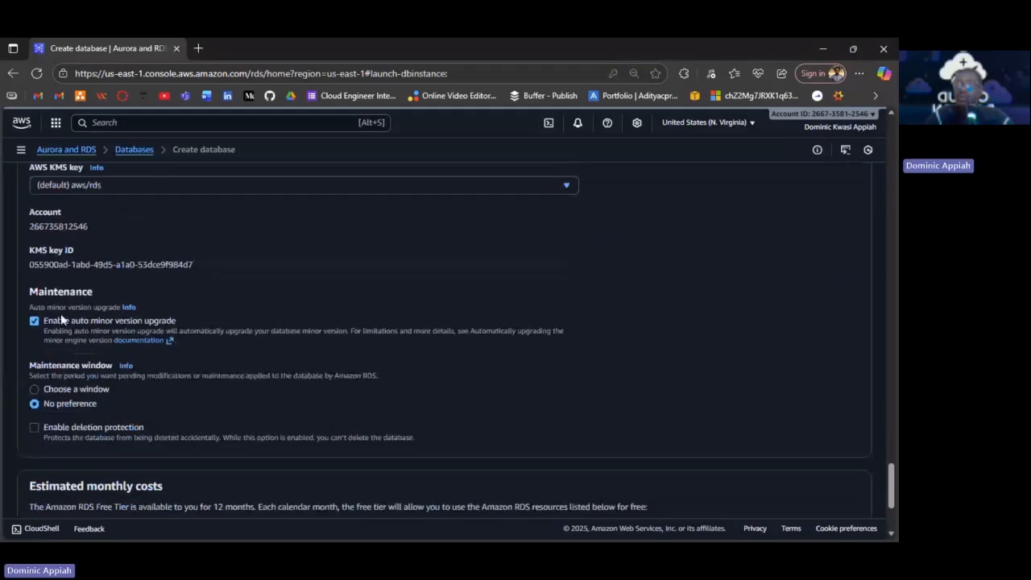
Scroll through Additional configuration to review the backup, encryption and minor version upgrade options.
scroll(61, 320, "down", 3)
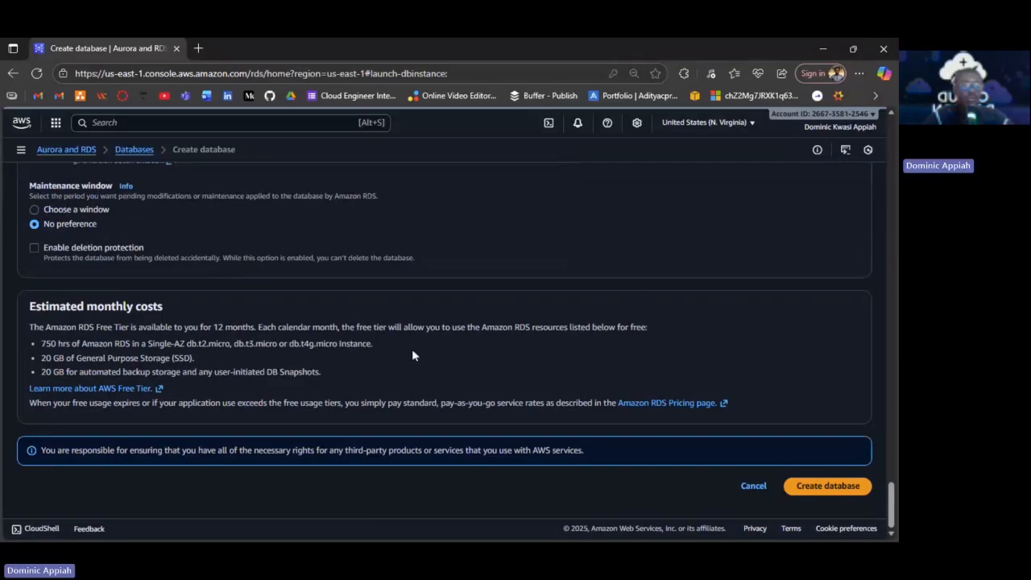
scroll(338, 328, "up", 2)
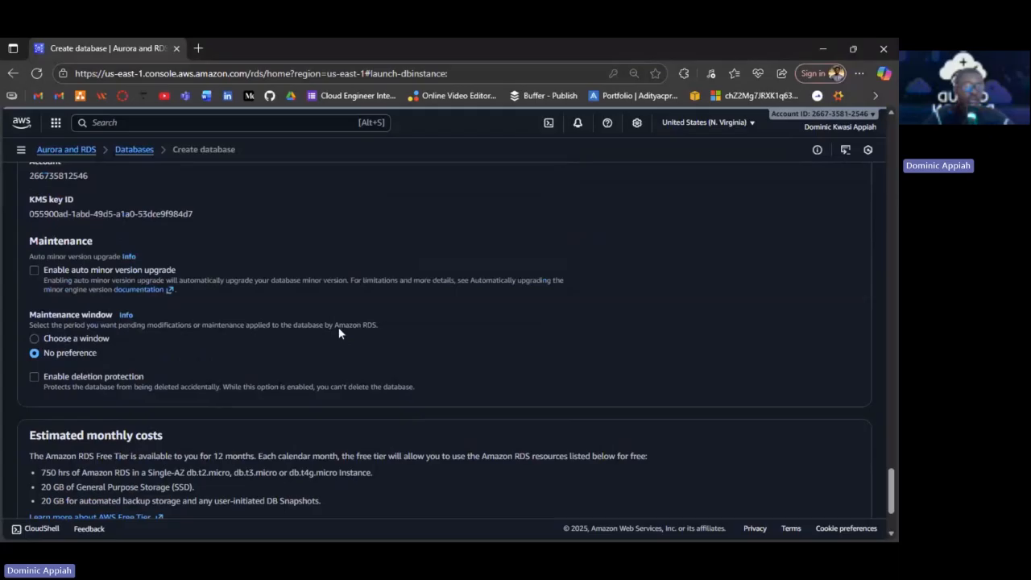
scroll(339, 330, "up", 3)
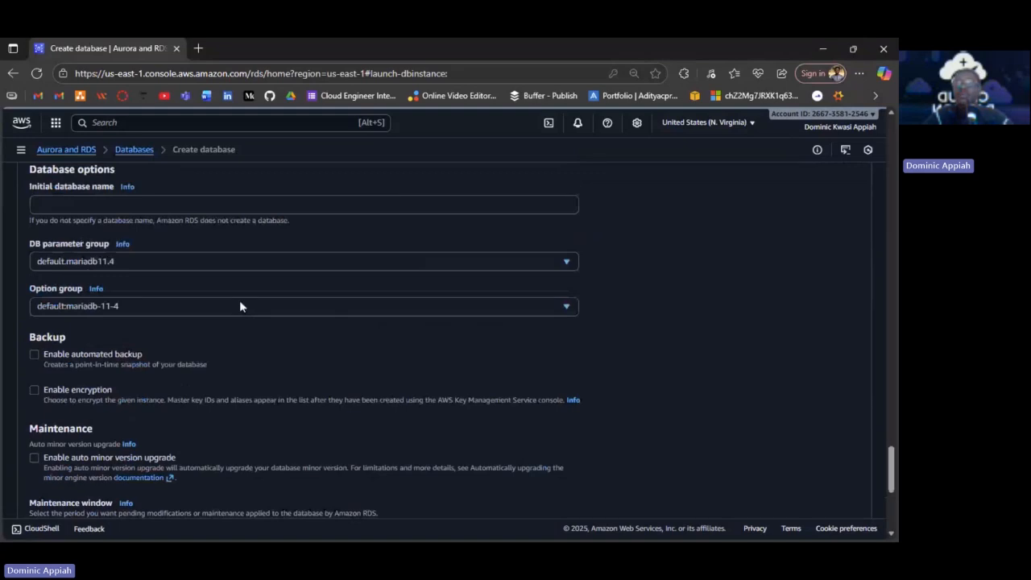
Enter 'mydb' as the initial database name and scroll to the end of the form.
scroll(239, 303, "up", 1)
left_click(104, 276)
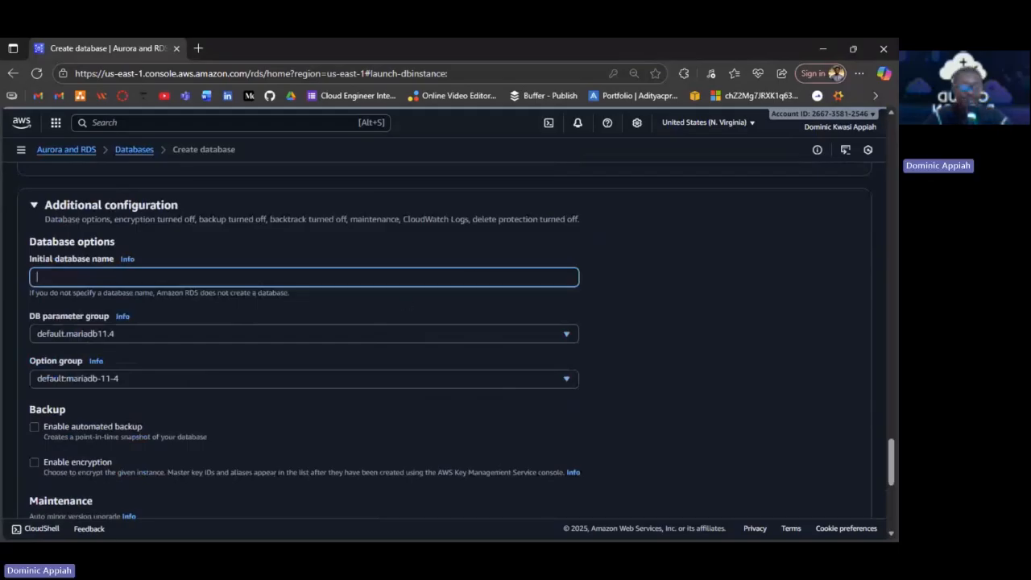
type("my")
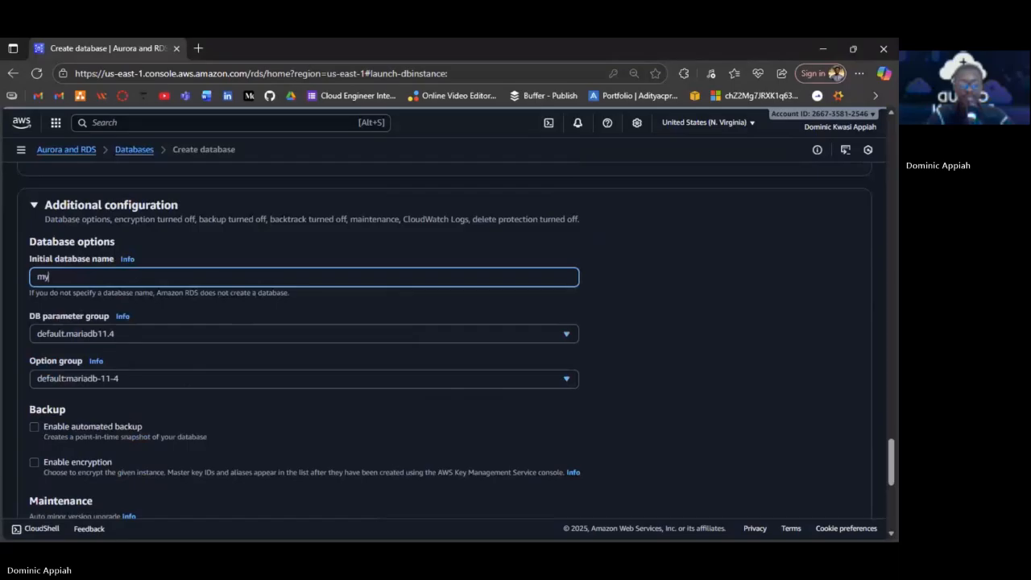
type("db")
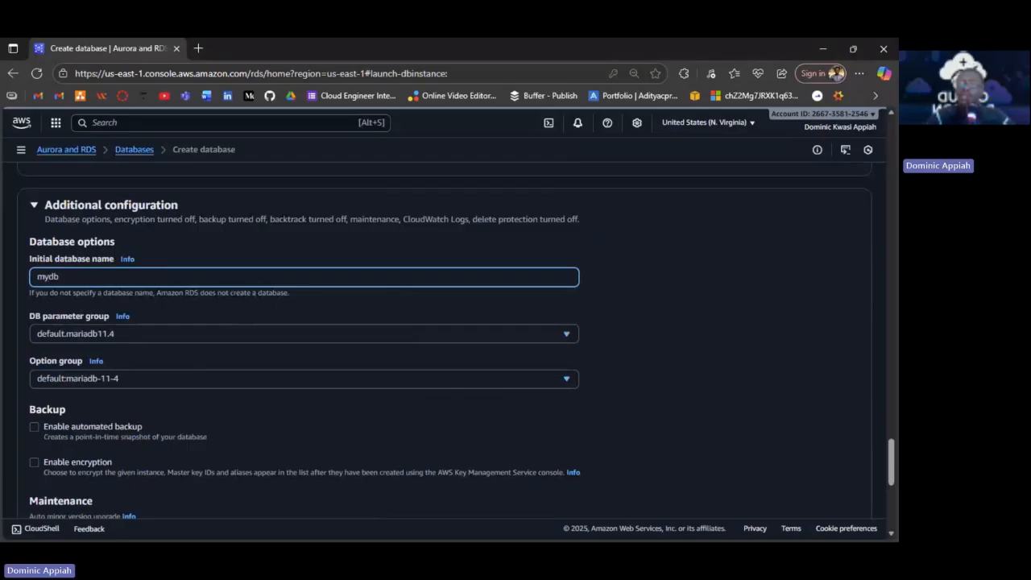
scroll(602, 327, "down", 5)
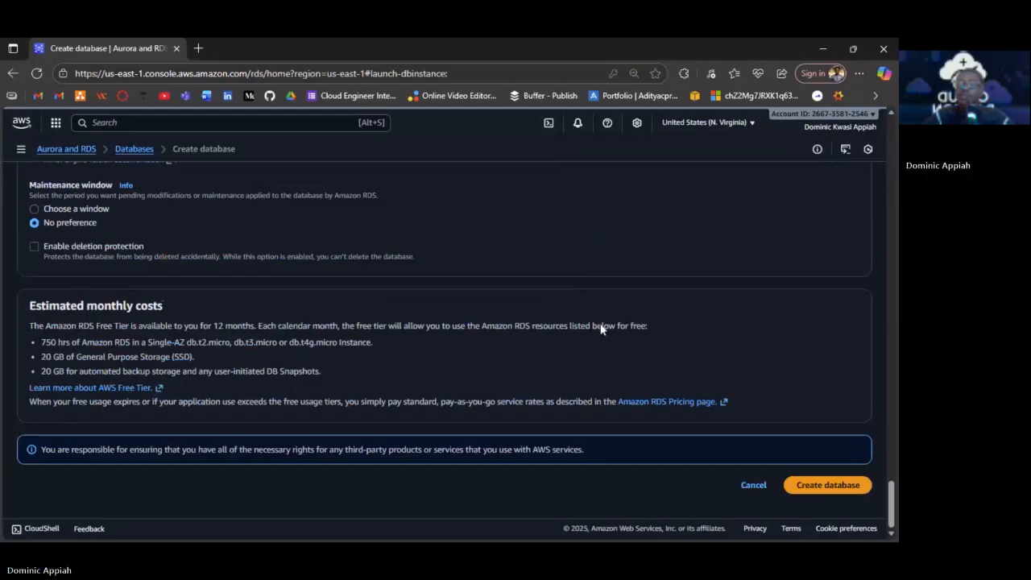
Submit the tiereddb database form and dismiss the Suggested add-ons dialog.
left_click(817, 486)
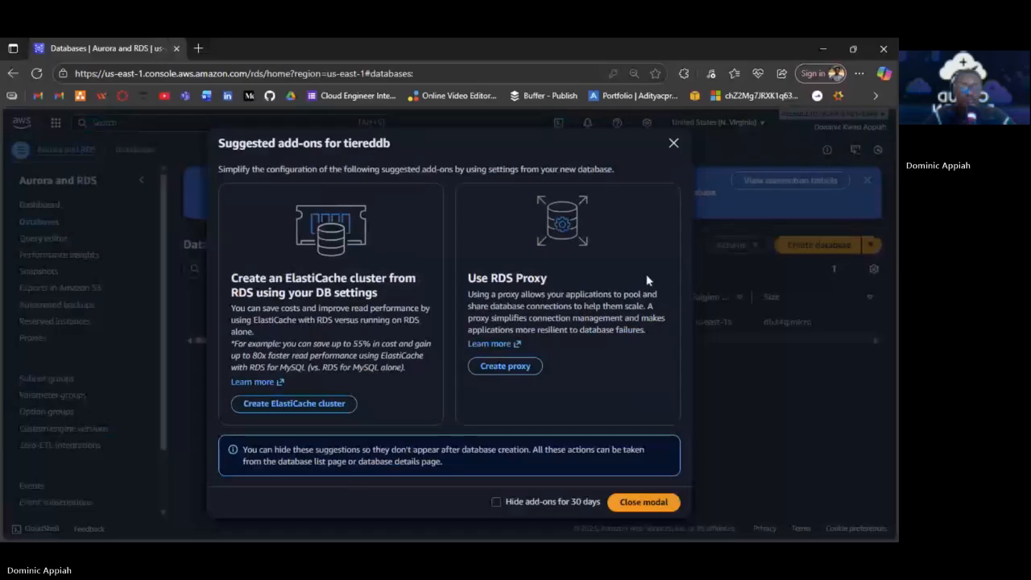
left_click(672, 146)
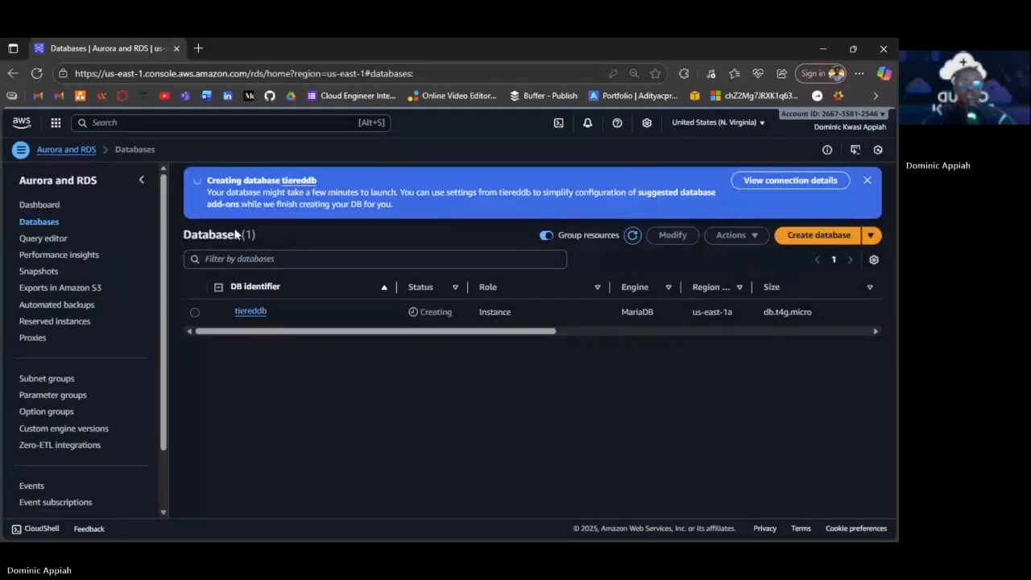
Search services for 'ec2', open EC2 in a new tab, and switch to that tab.
left_click(211, 125)
type("s")
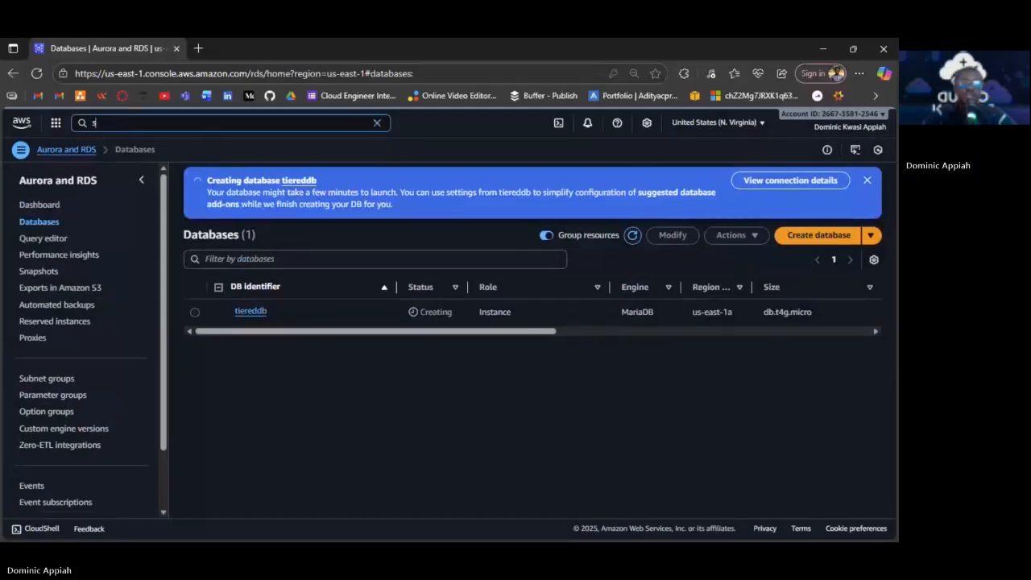
key("BackSpace")
type("e")
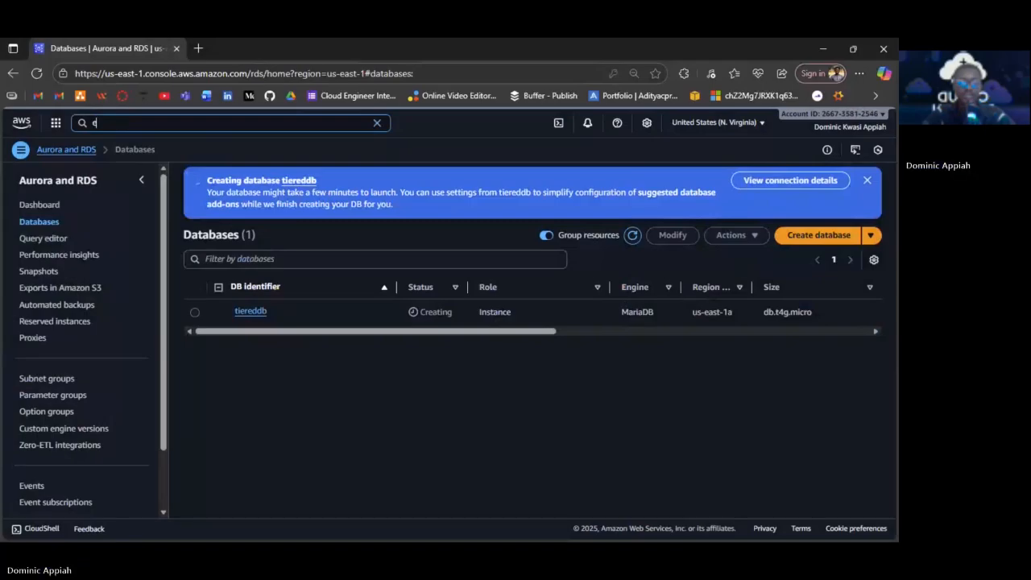
type("c2")
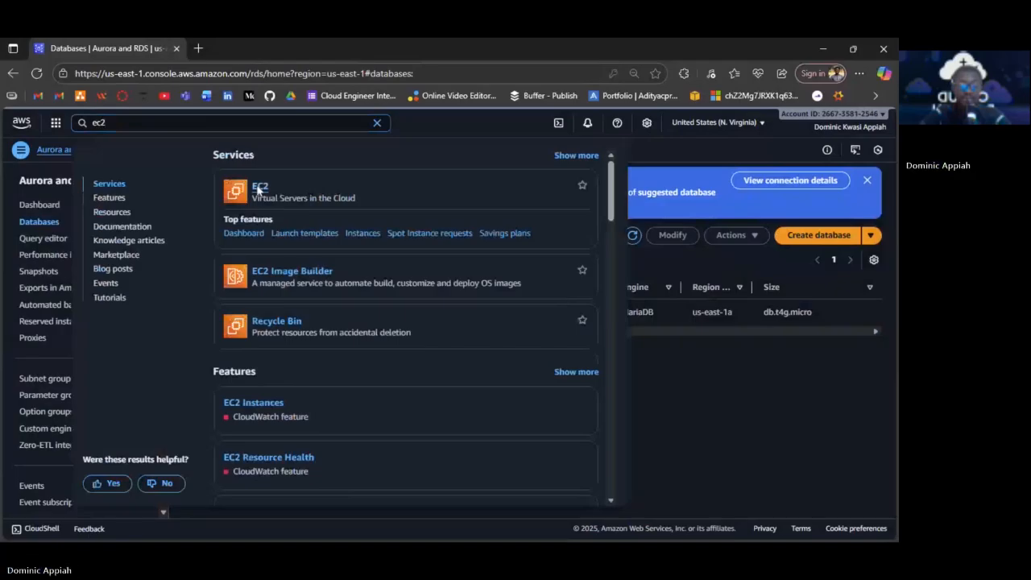
left_click(259, 188, "ctrl")
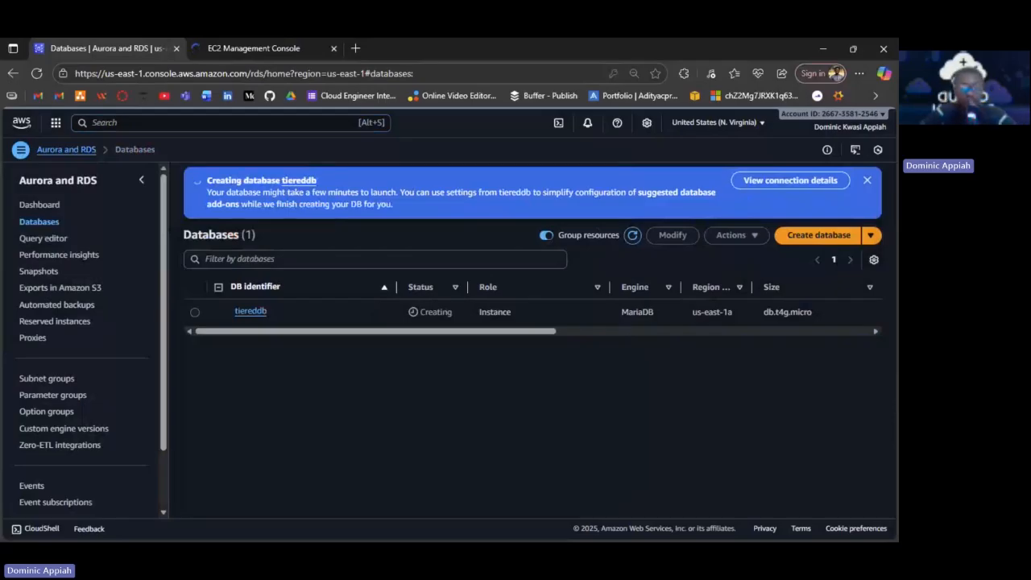
left_click(261, 47)
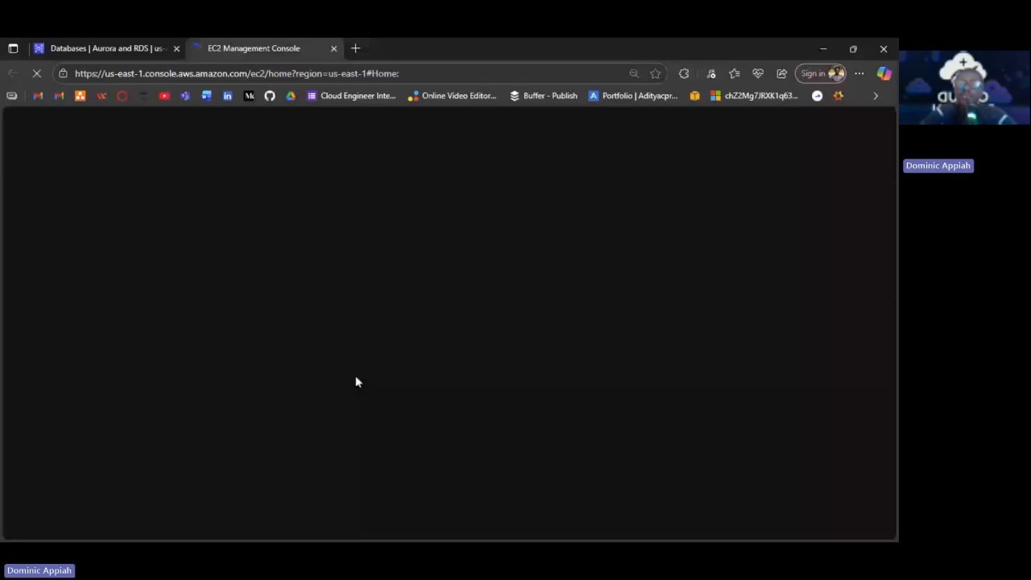